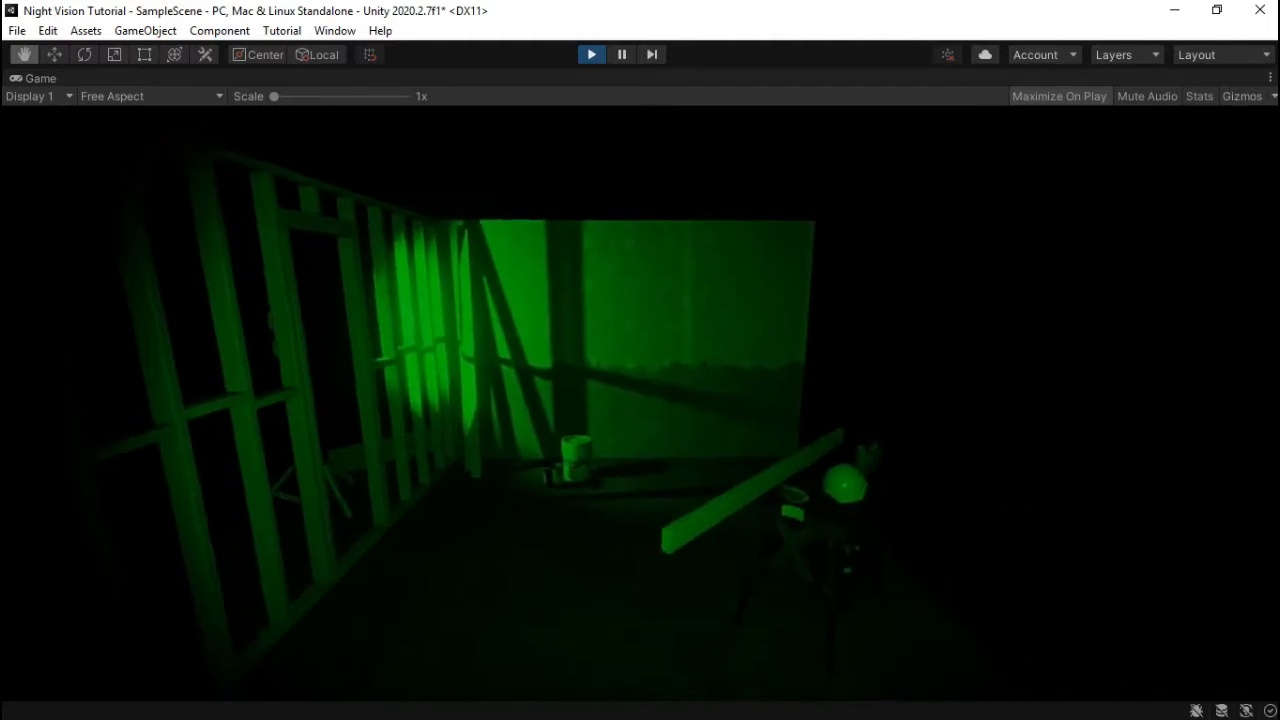
- Walk around the room, toggle night vision off and on with N, and stop Play mode
key(w)
key(s)
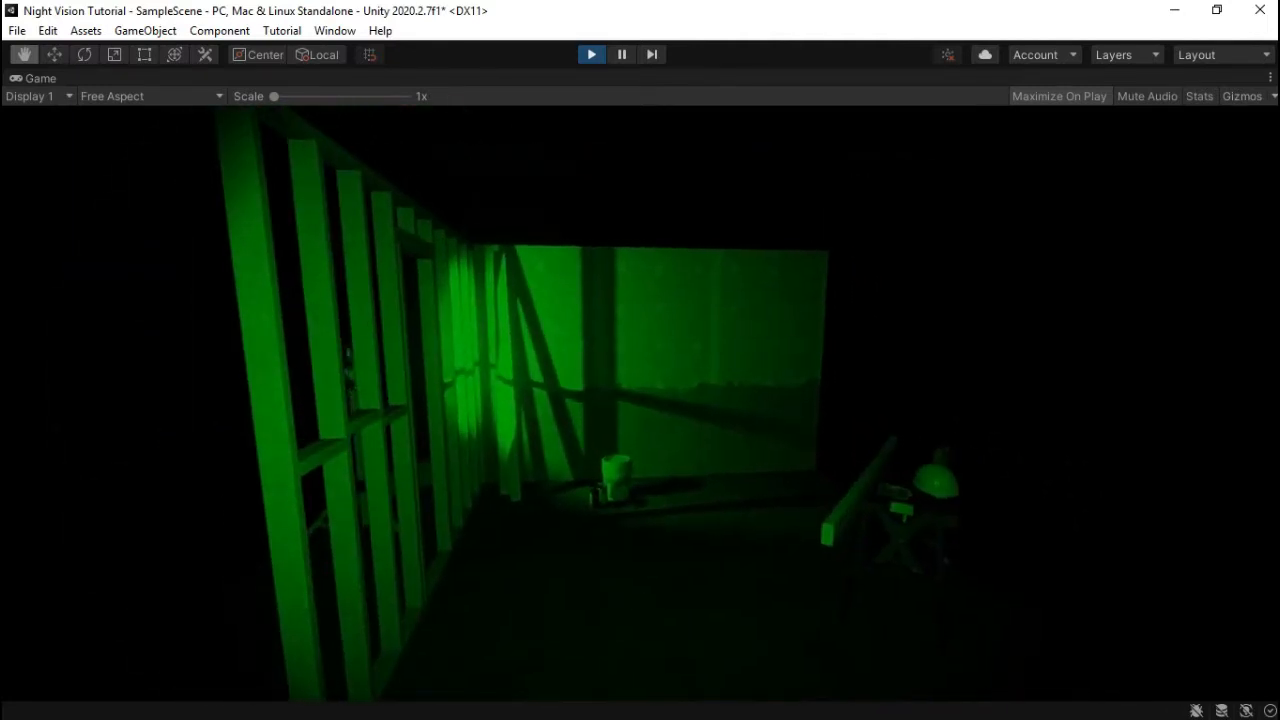
key(n)
key(n)
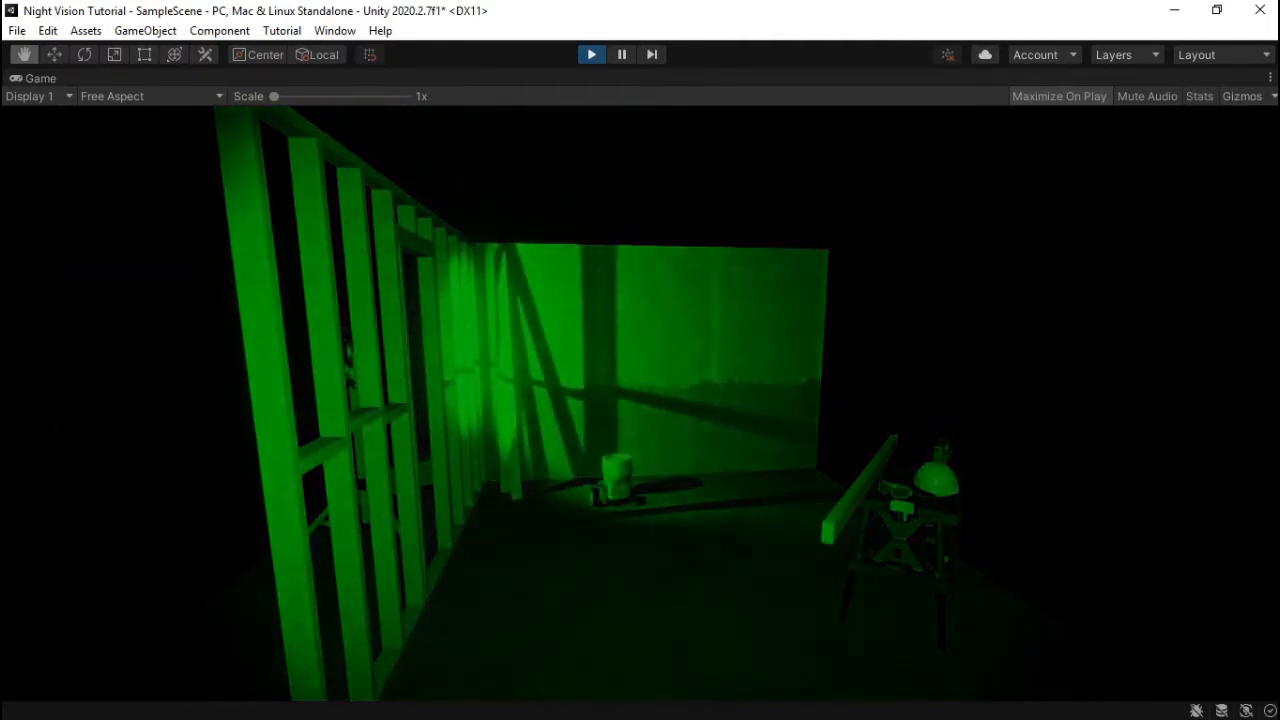
key(d)
key(a)
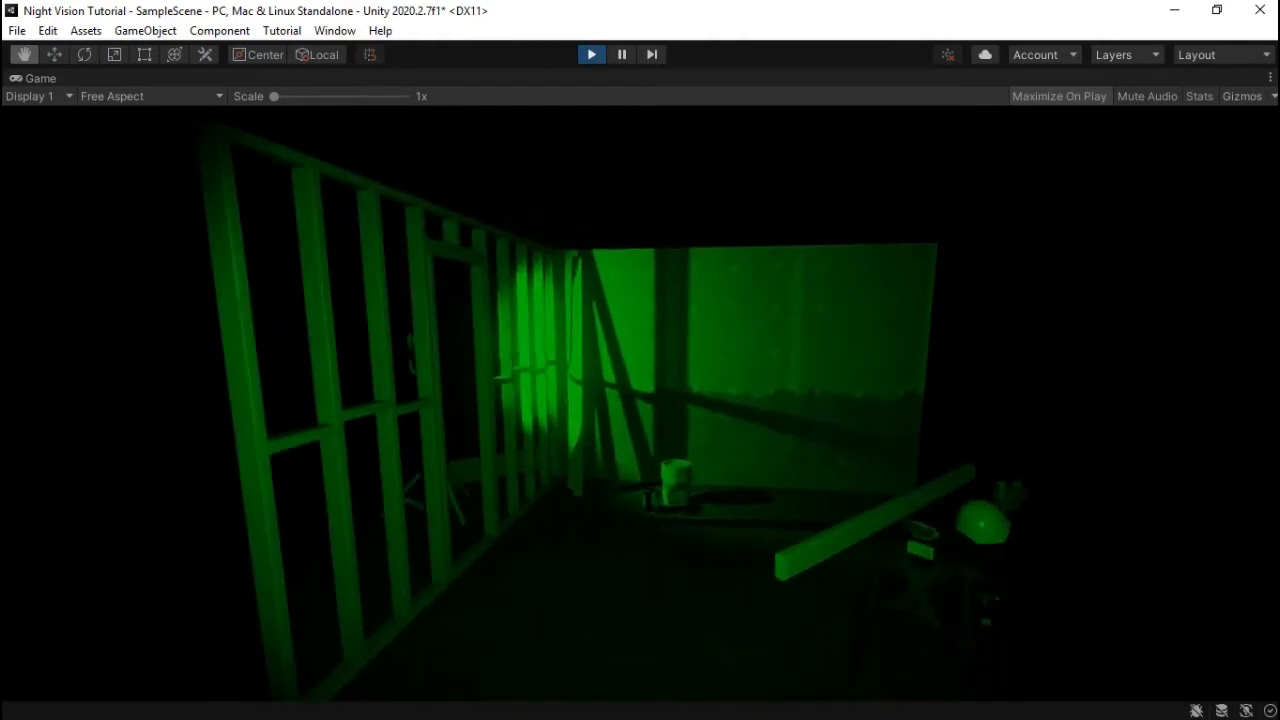
key(d)
key(s)
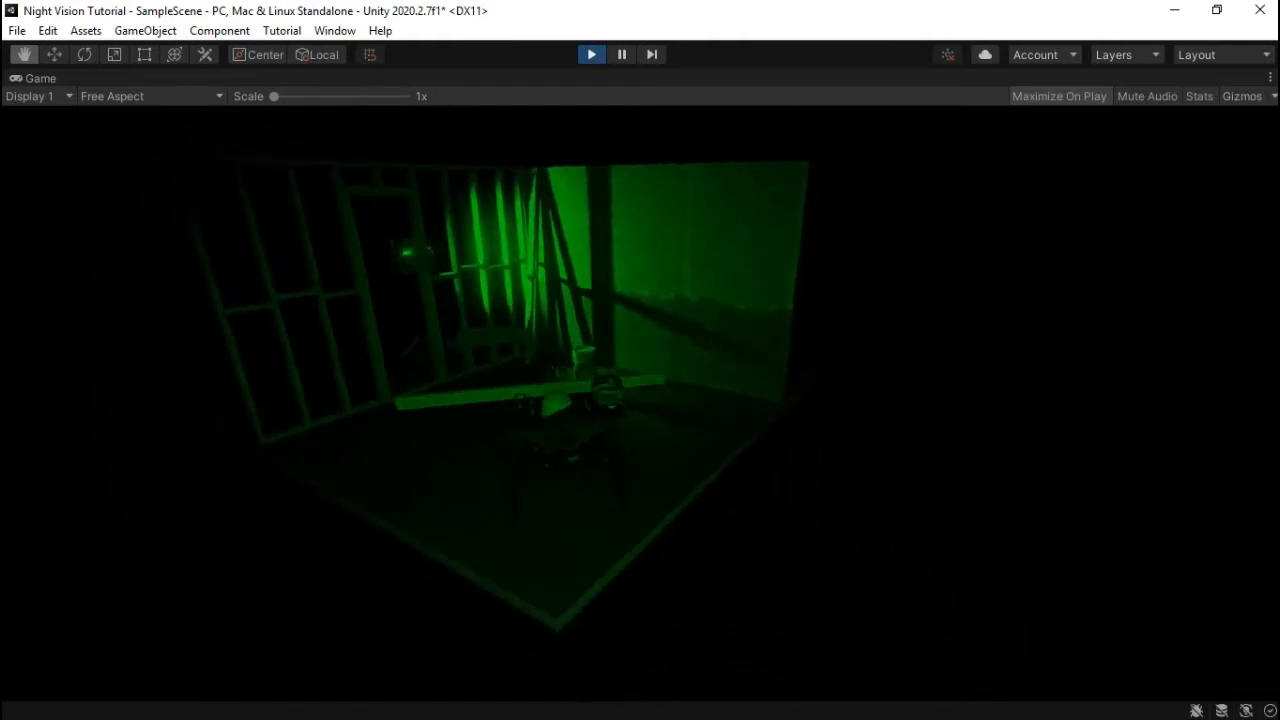
key(w)
key(ctrl+p)
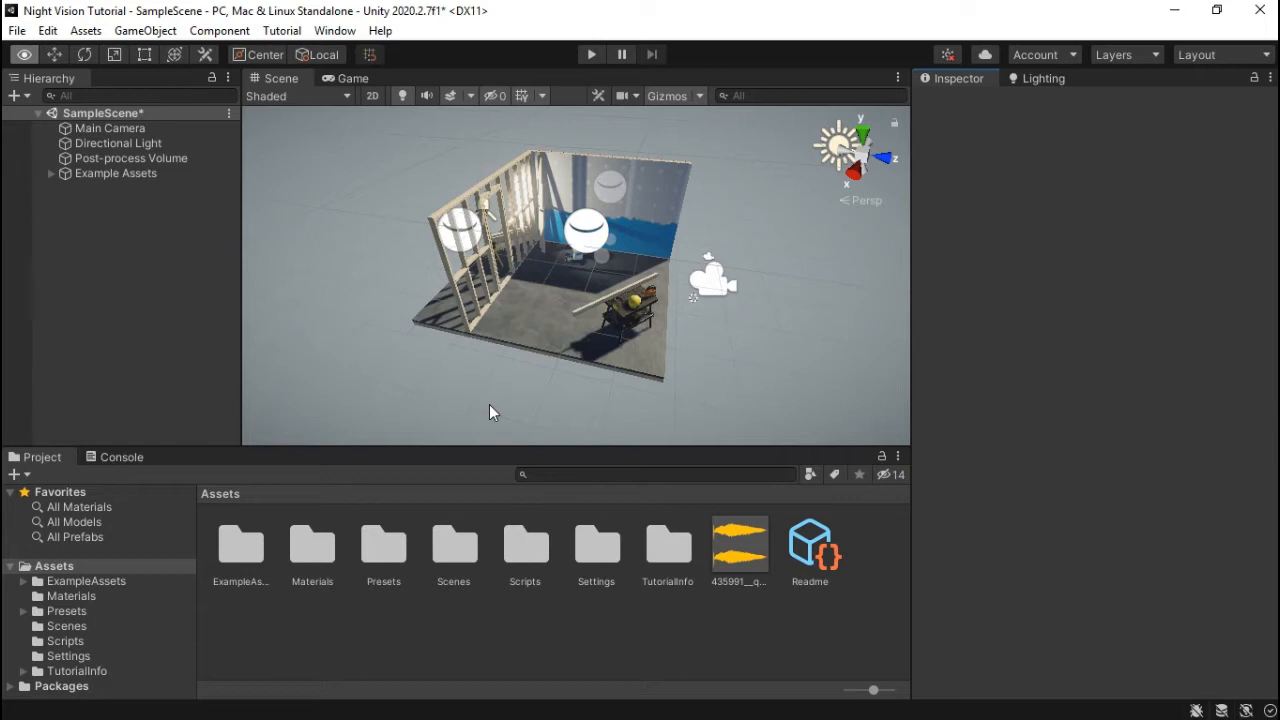
- Compare the Game view with the Post-process Volume disabled and re-enabled, then return to Scene view
mouse_move(544, 382)
middle_down()
mouse_move(528, 382)
mouse_move(544, 382)
middle_up()
scroll(543, 379, up, 3)
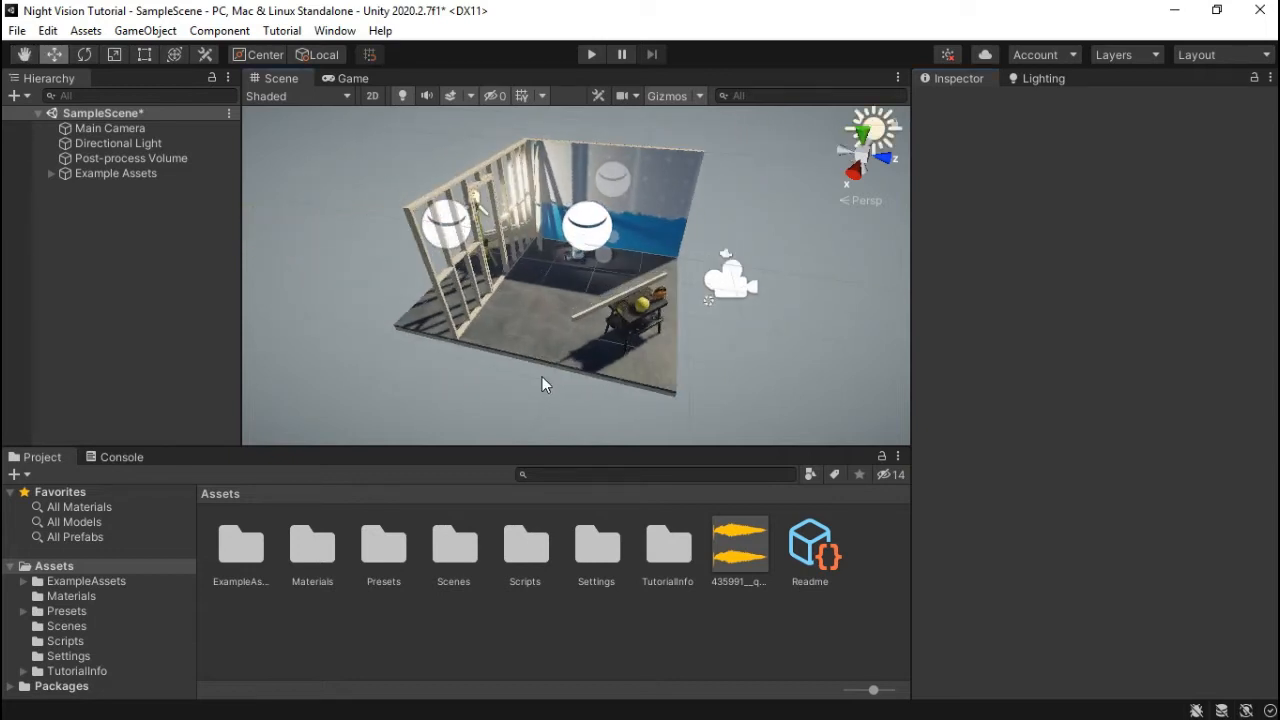
click(150, 158)
click(348, 78)
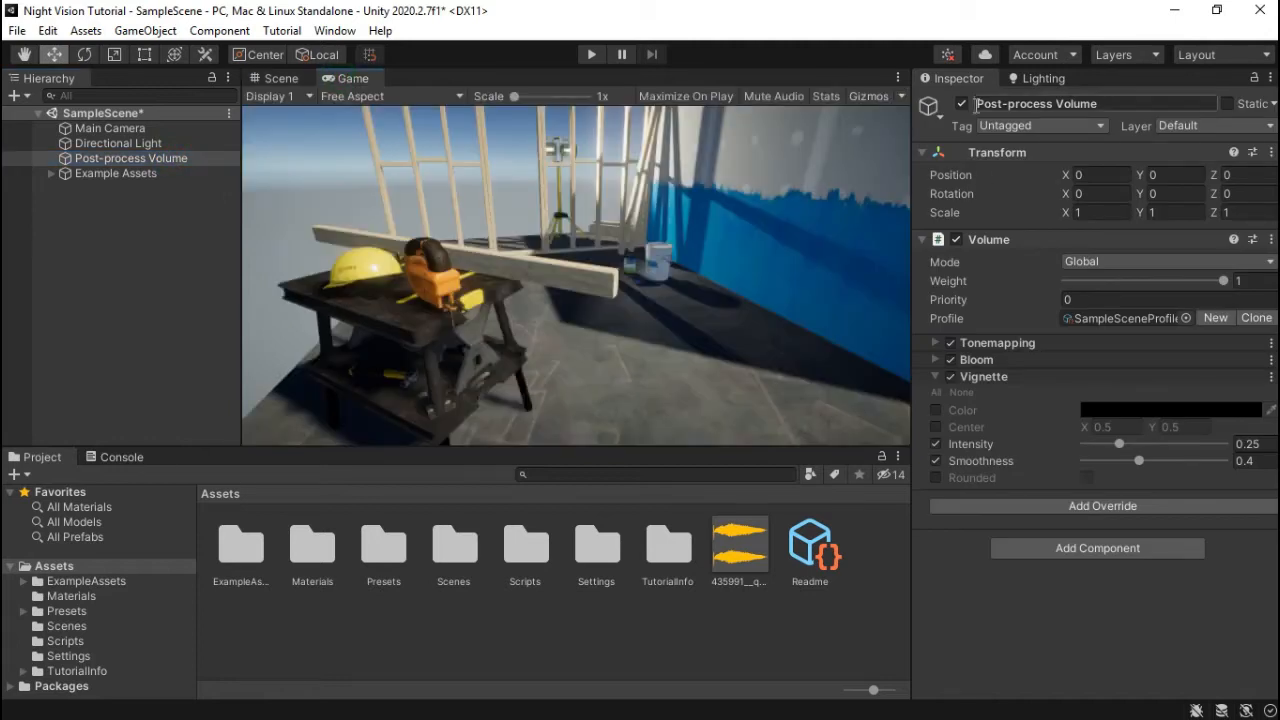
click(963, 104)
click(963, 104)
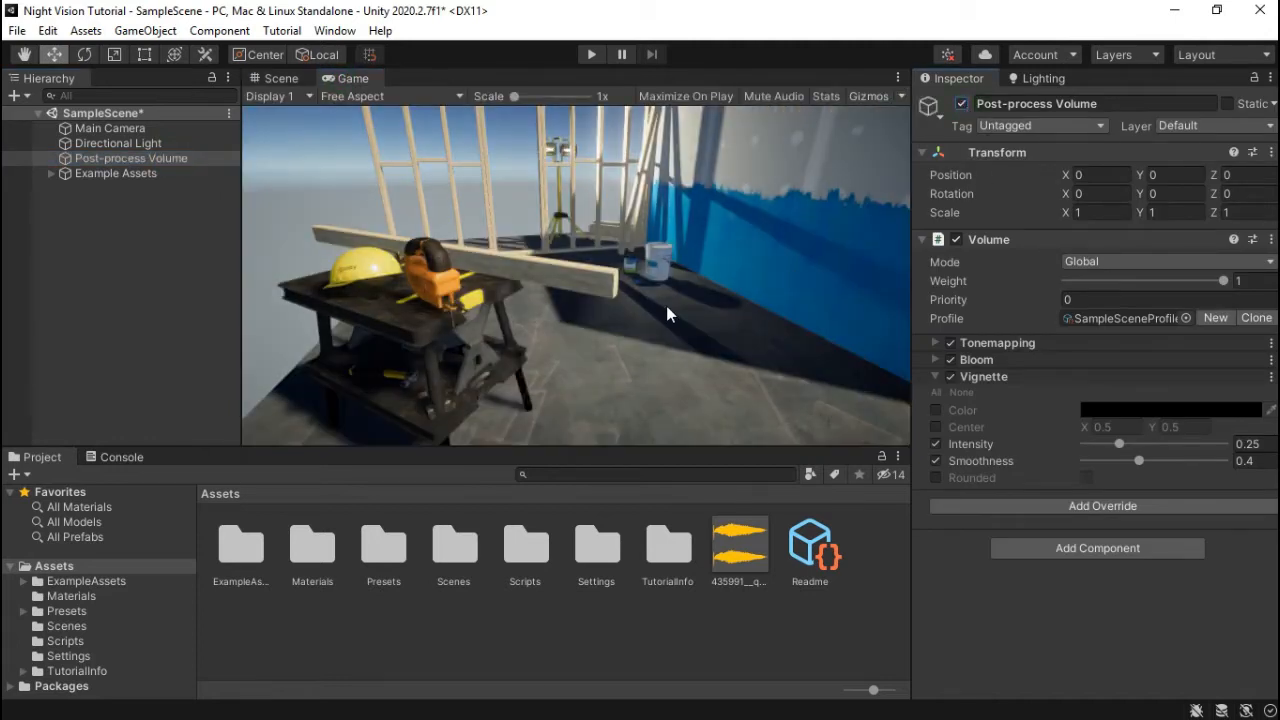
click(290, 80)
- Orbit and pan the Scene view around the room, tilting up toward the sky
scroll(670, 376, up, 4)
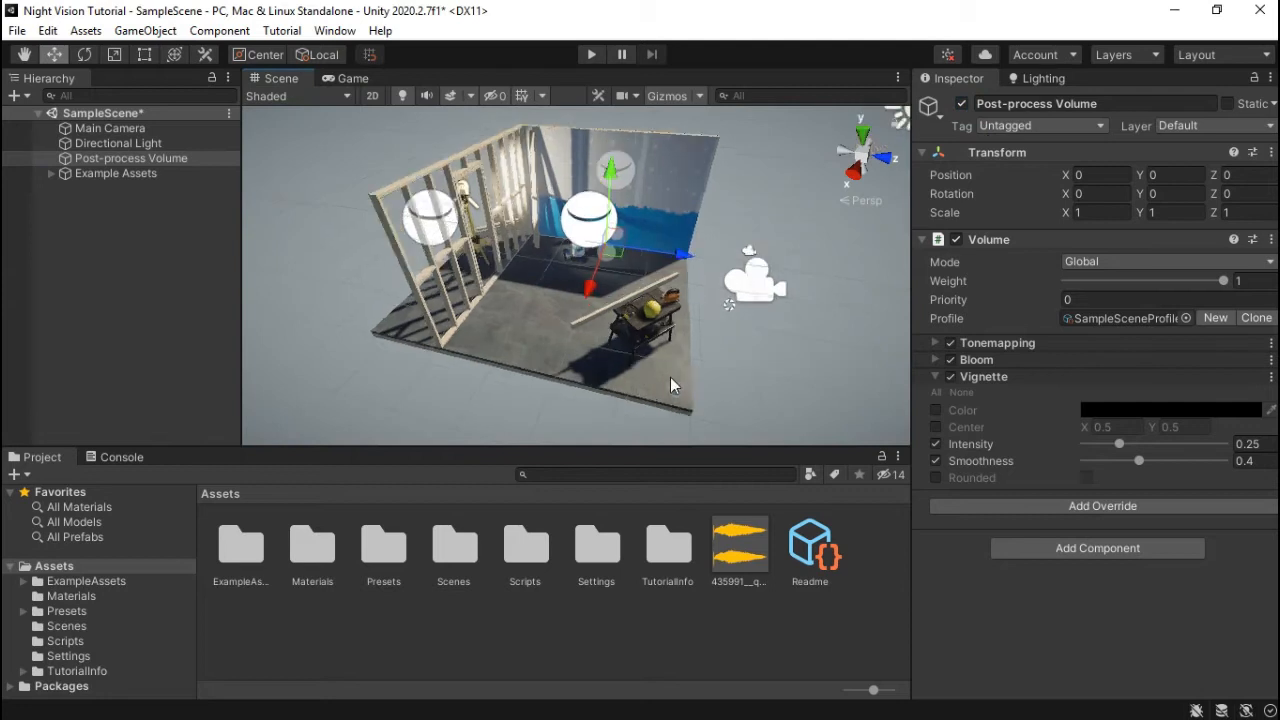
middle_drag(670, 374, 646, 368)
right_drag(646, 368, 557, 323)
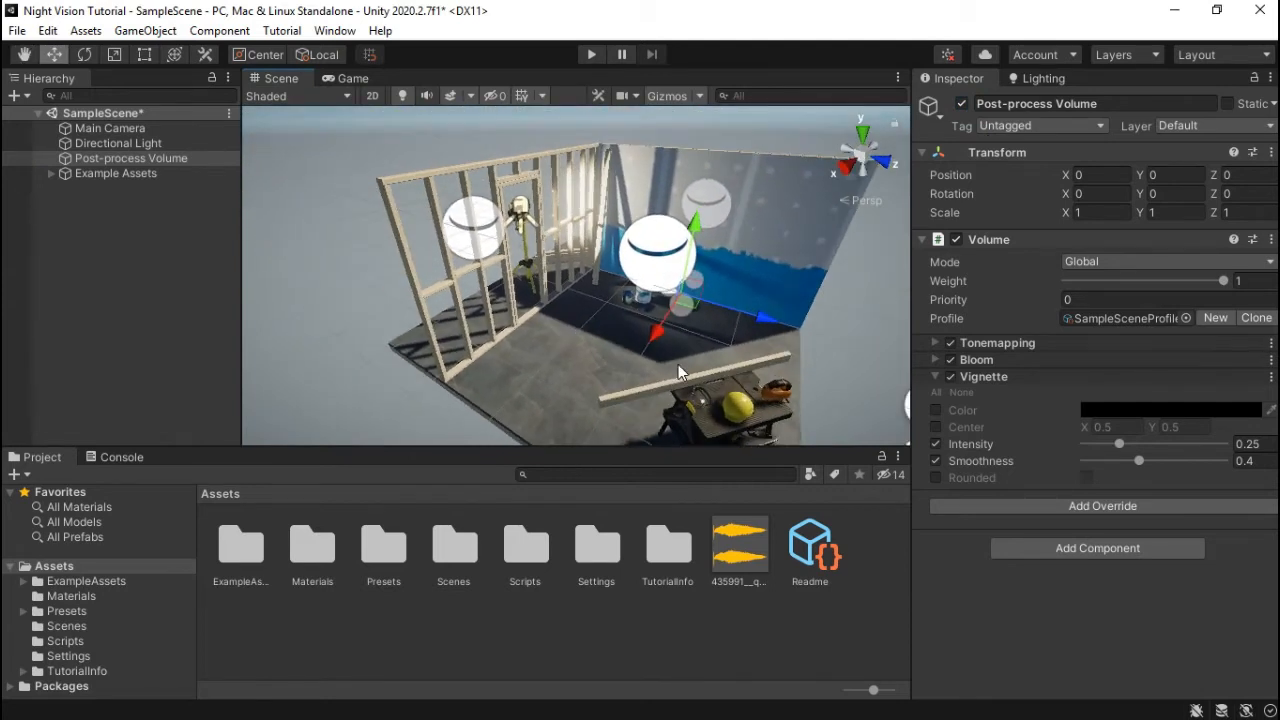
middle_drag(678, 364, 624, 330)
right_drag(624, 330, 609, 325)
scroll(602, 309, up, 2)
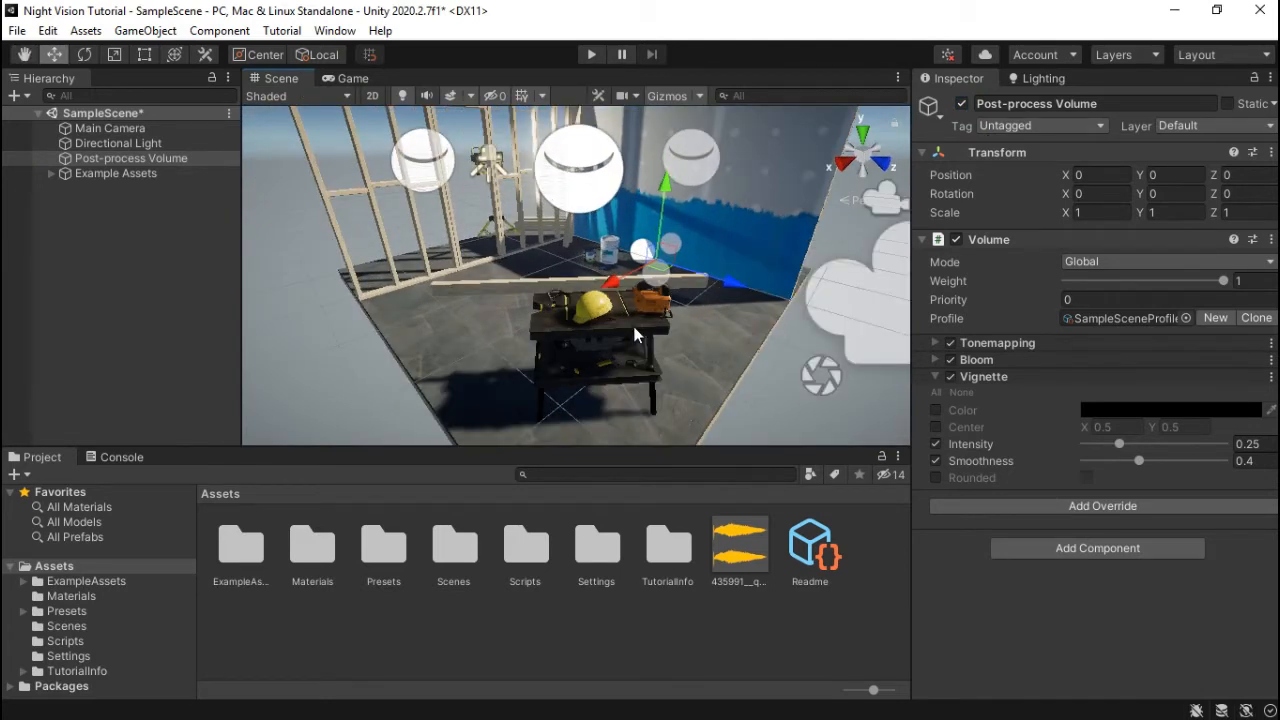
middle_drag(637, 329, 644, 342)
right_drag(644, 342, 605, 338)
middle_drag(605, 338, 634, 349)
right_drag(640, 351, 700, 365)
middle_drag(556, 302, 608, 312)
right_drag(630, 330, 648, 352)
scroll(666, 323, down, 2)
middle_drag(668, 318, 642, 367)
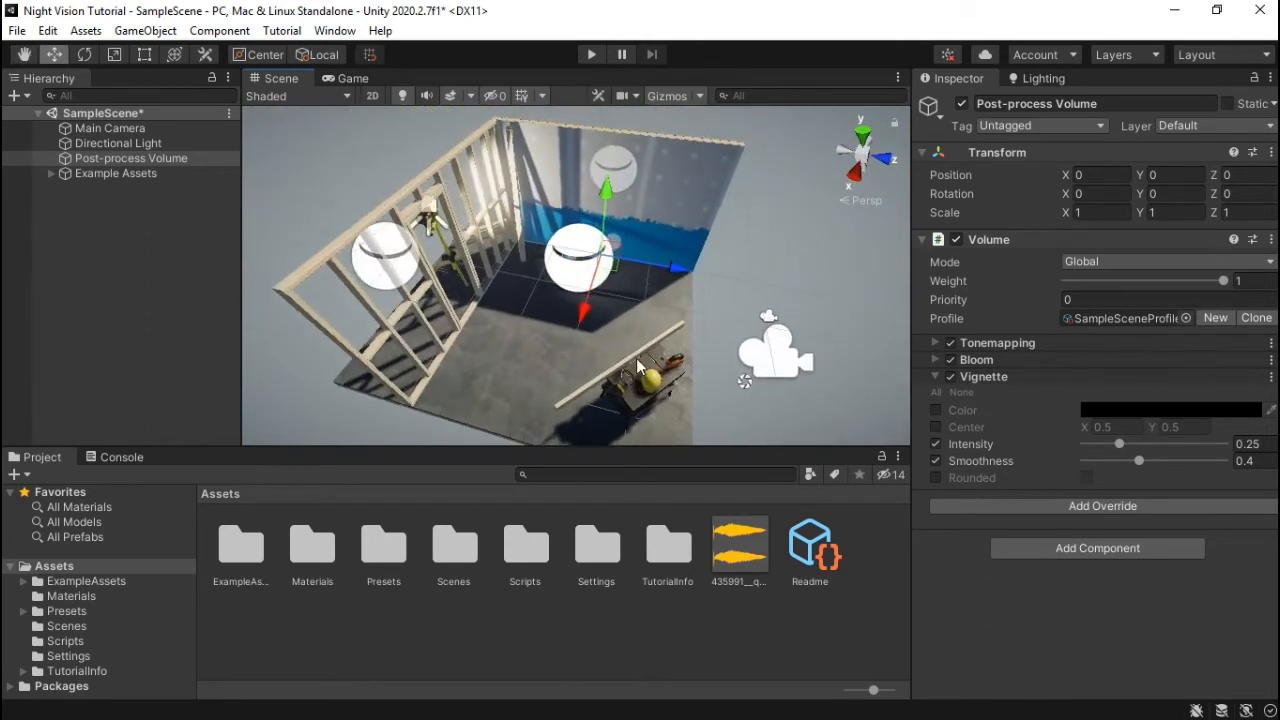
middle_drag(788, 294, 655, 363)
right_drag(655, 363, 718, 326)
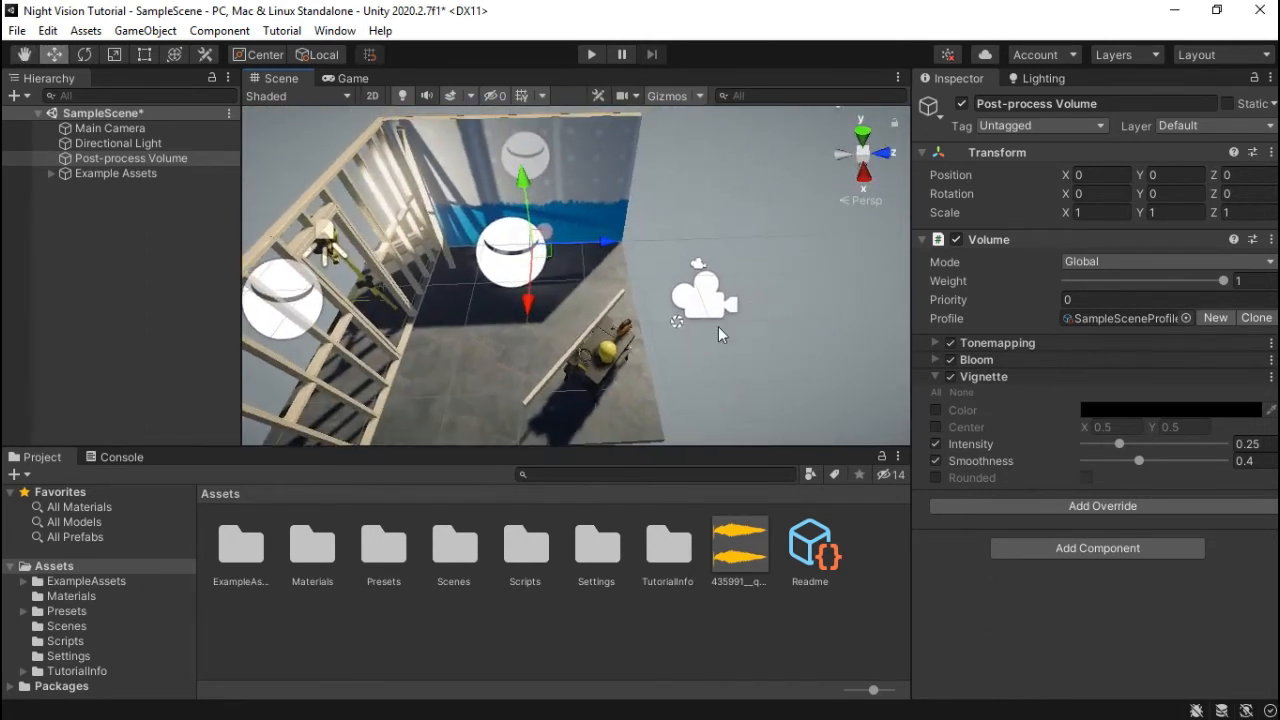
middle_drag(718, 326, 688, 314)
right_drag(688, 314, 654, 289)
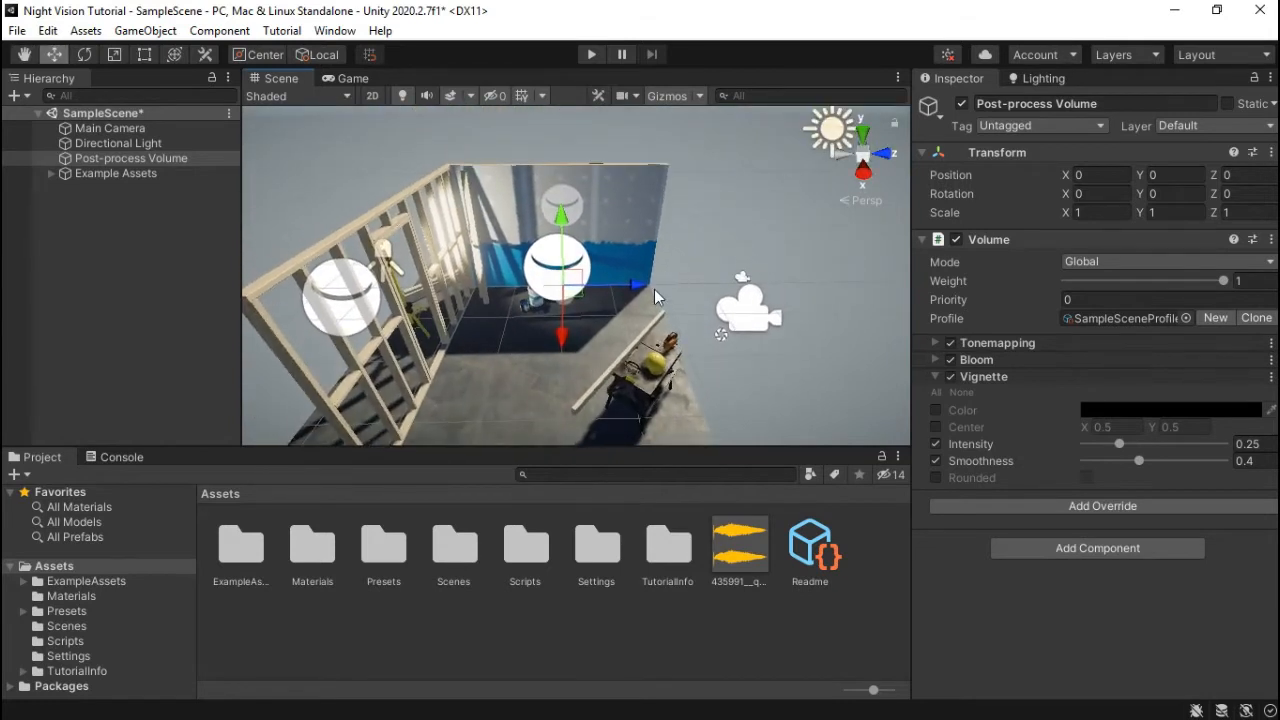
- Turn off the Scene view gizmo icons, look around the room, and select the Directional Light
click(671, 100)
middle_drag(655, 345, 652, 320)
scroll(652, 318, down, 2)
right_drag(652, 318, 632, 283)
scroll(630, 283, up, 3)
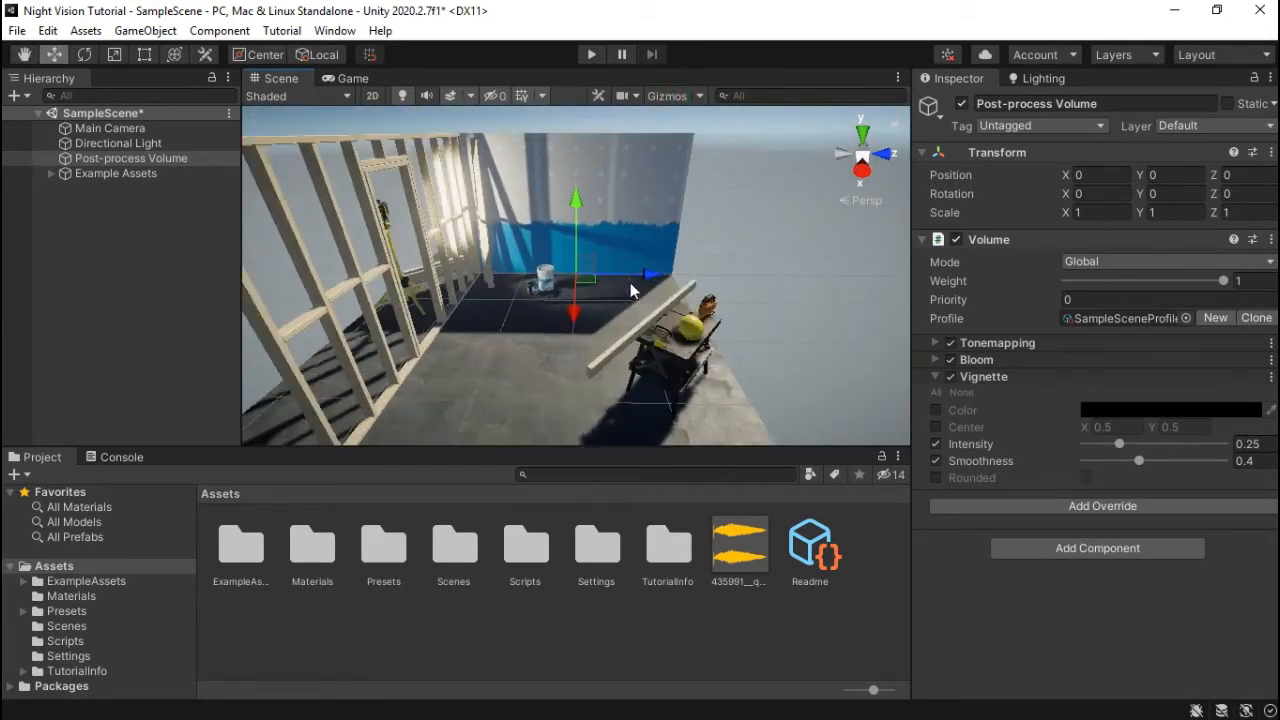
scroll(630, 291, up, 2)
middle_drag(634, 342, 602, 348)
right_drag(600, 345, 502, 322)
scroll(579, 342, down, 3)
middle_drag(611, 352, 587, 356)
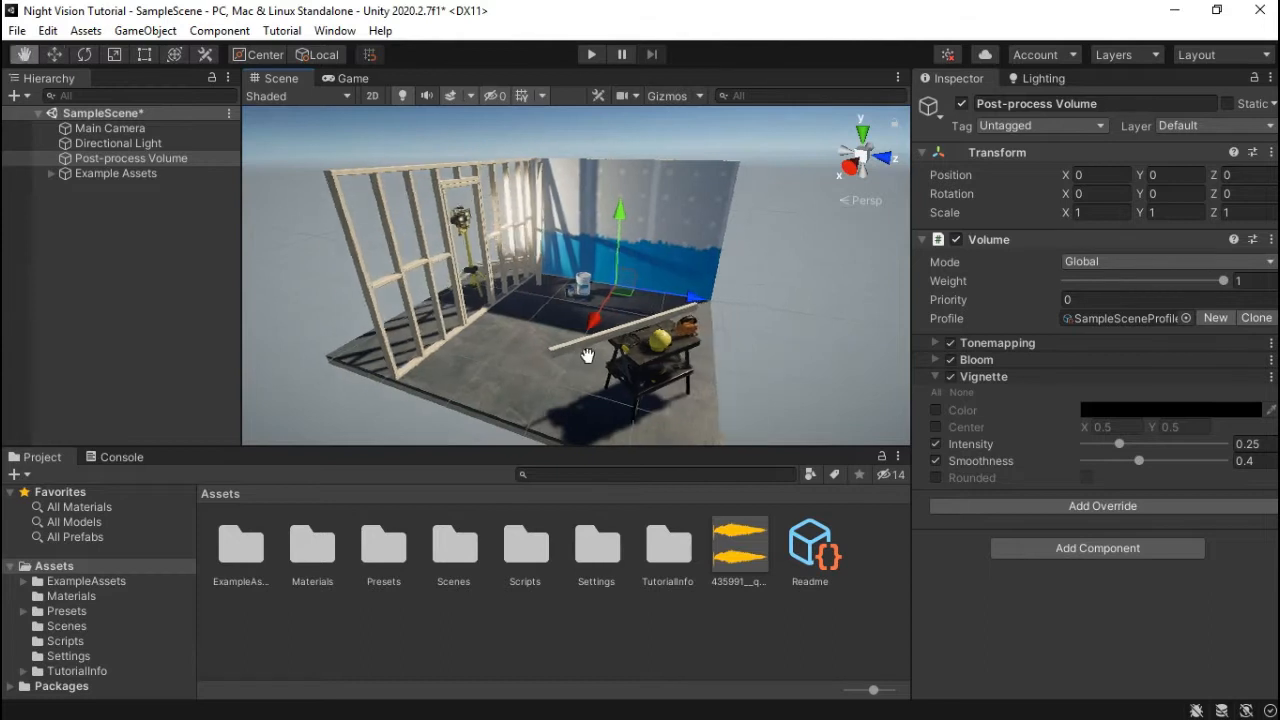
scroll(587, 356, up, 2)
click(138, 146)
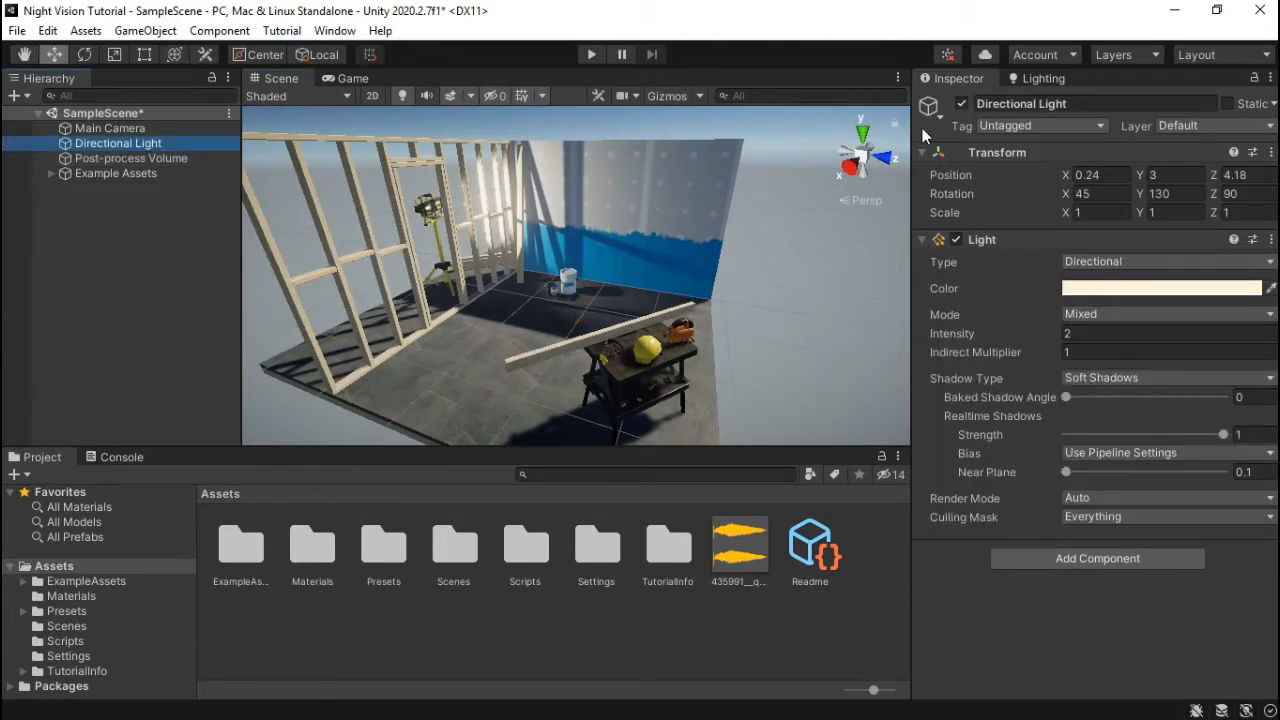
- Disable the Directional Light and select Skybox_Mat in the Materials folder
click(962, 104)
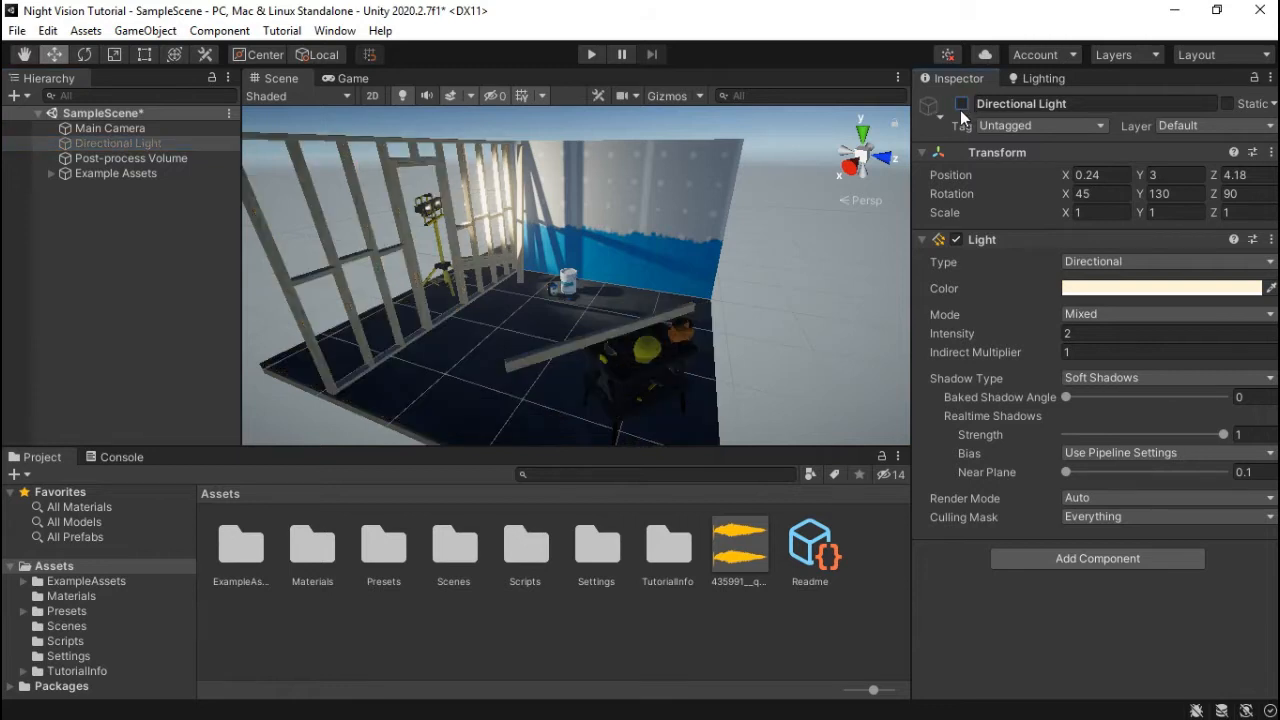
double_click(316, 543)
click(252, 548)
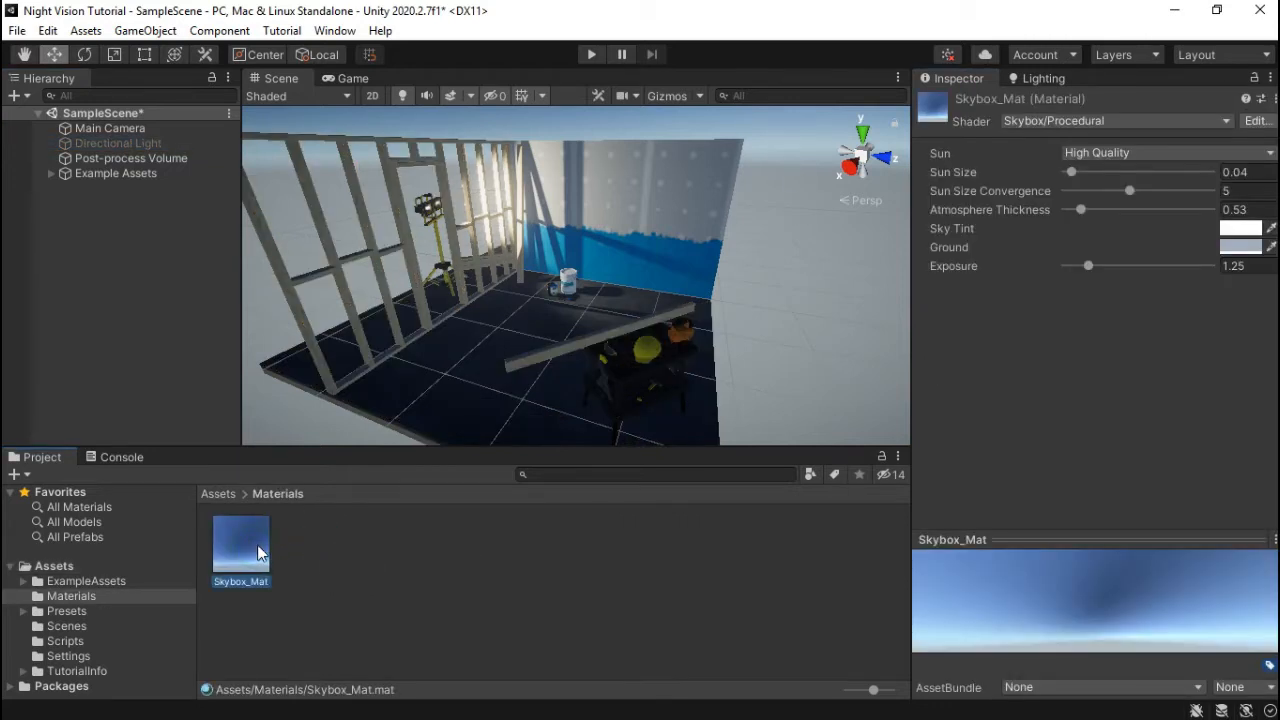
- Lower Skybox_Mat's Exposure and Sun Size to 0 and view the darkened scene in Game view
right_drag(727, 257, 647, 182)
scroll(722, 311, down, 4)
right_drag(722, 311, 893, 312)
drag(1090, 271, 1036, 272)
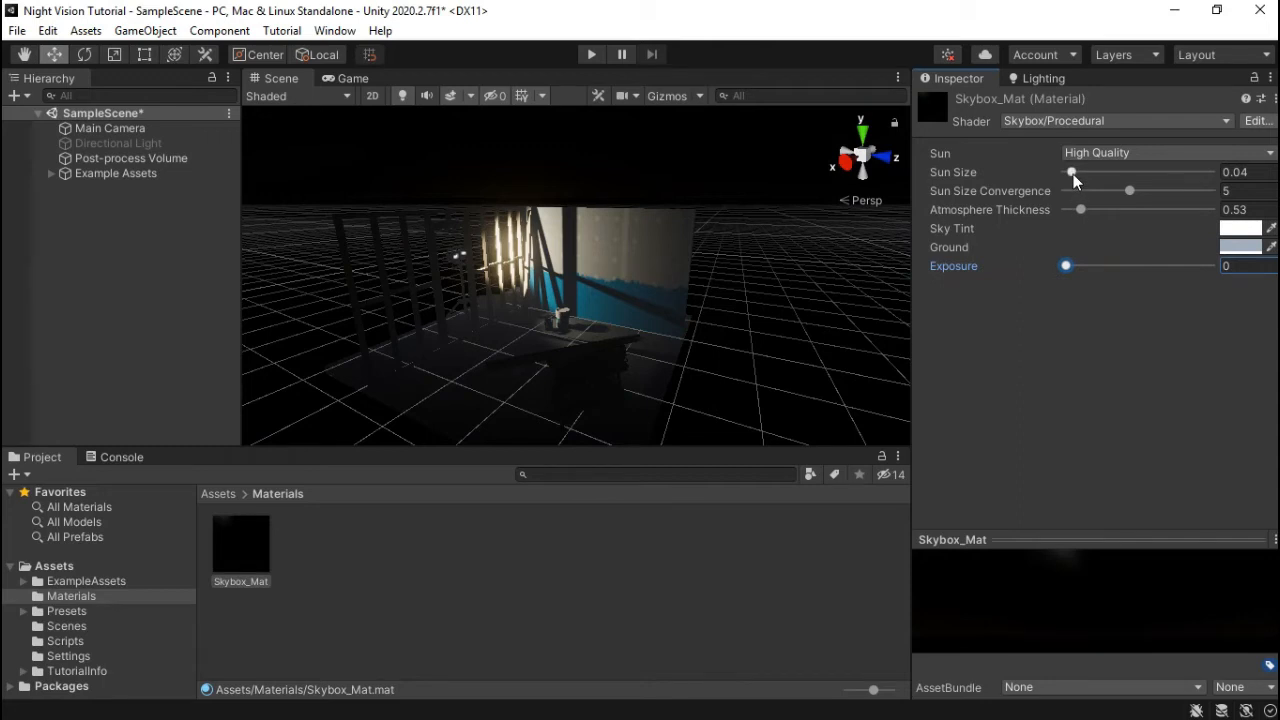
drag(1071, 172, 1115, 210)
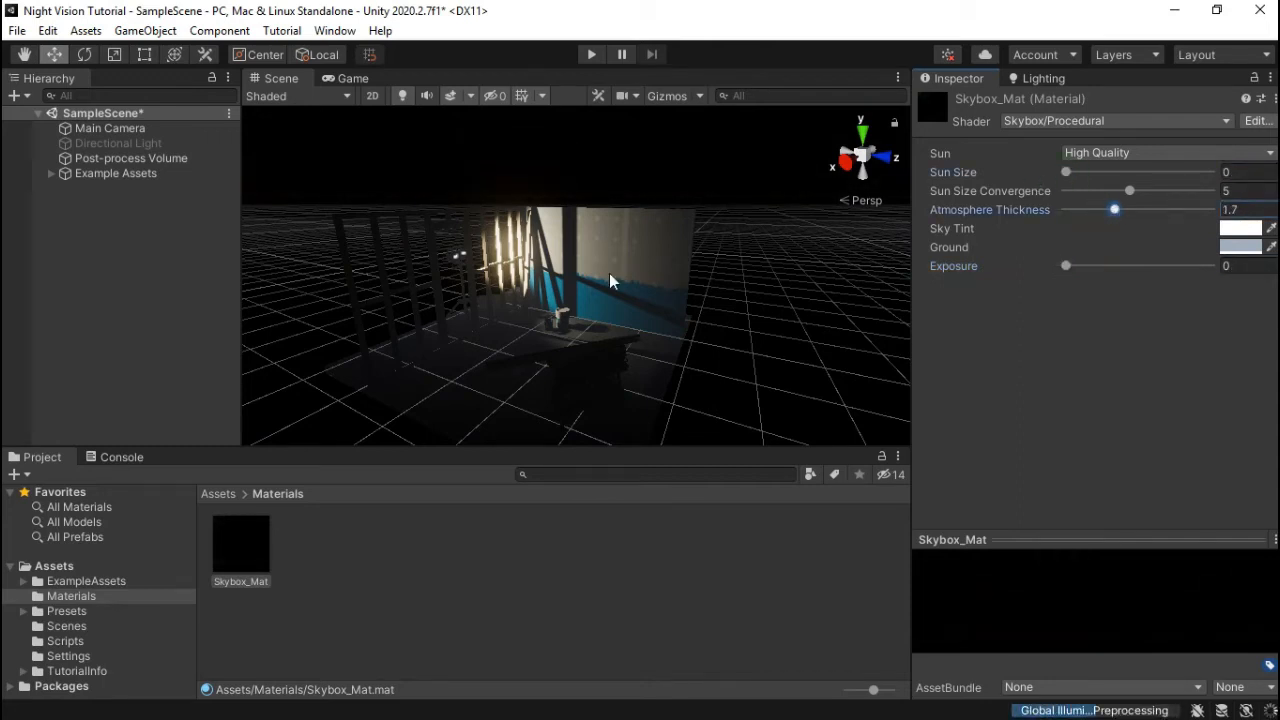
click(345, 78)
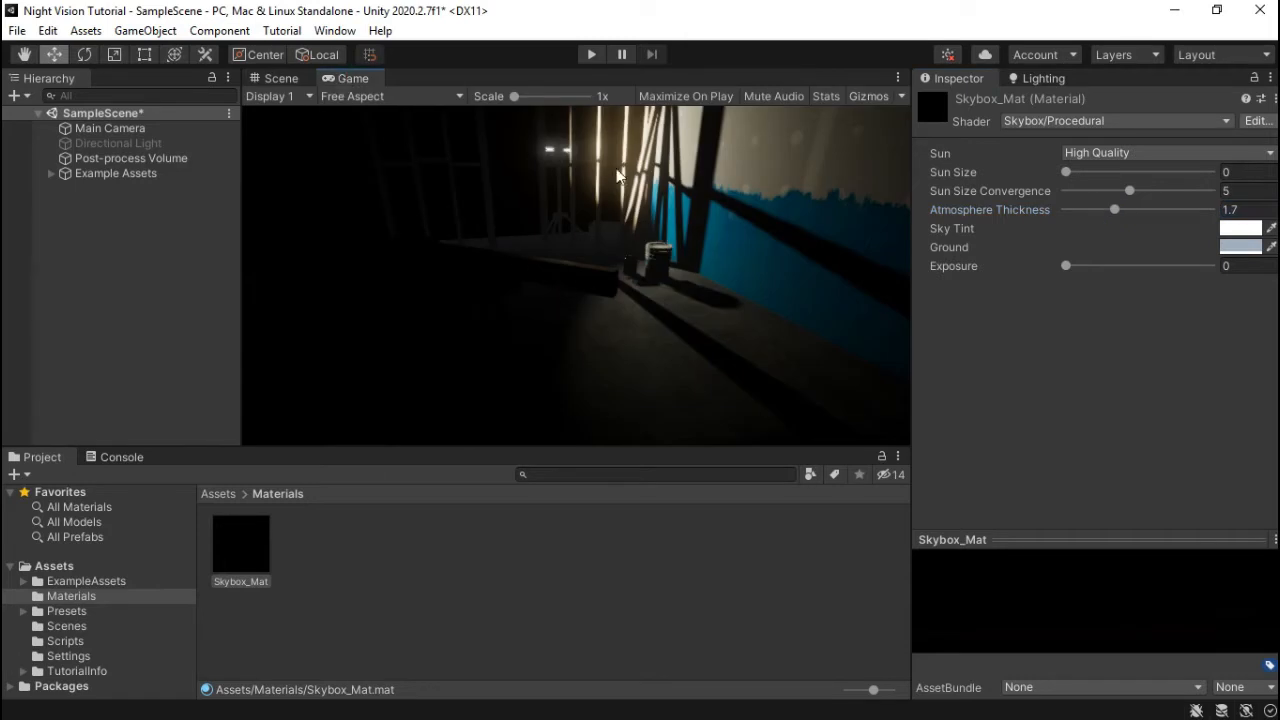
click(591, 55)
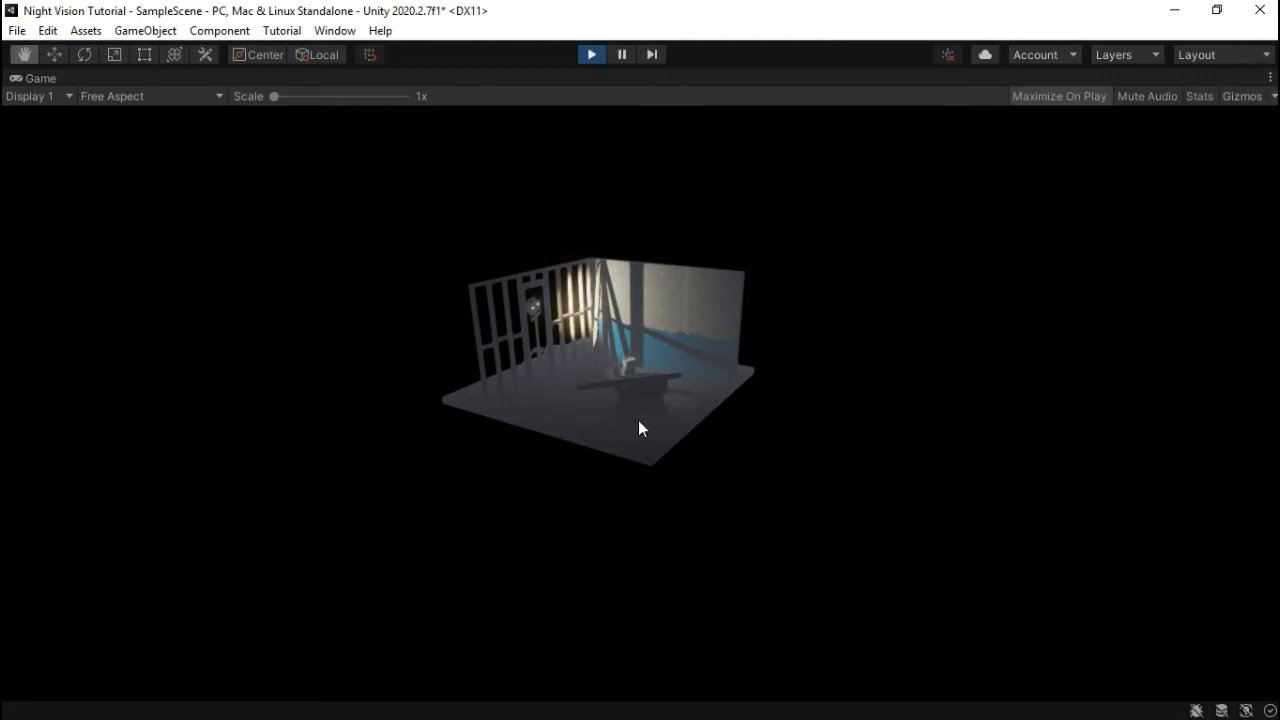
key(w)
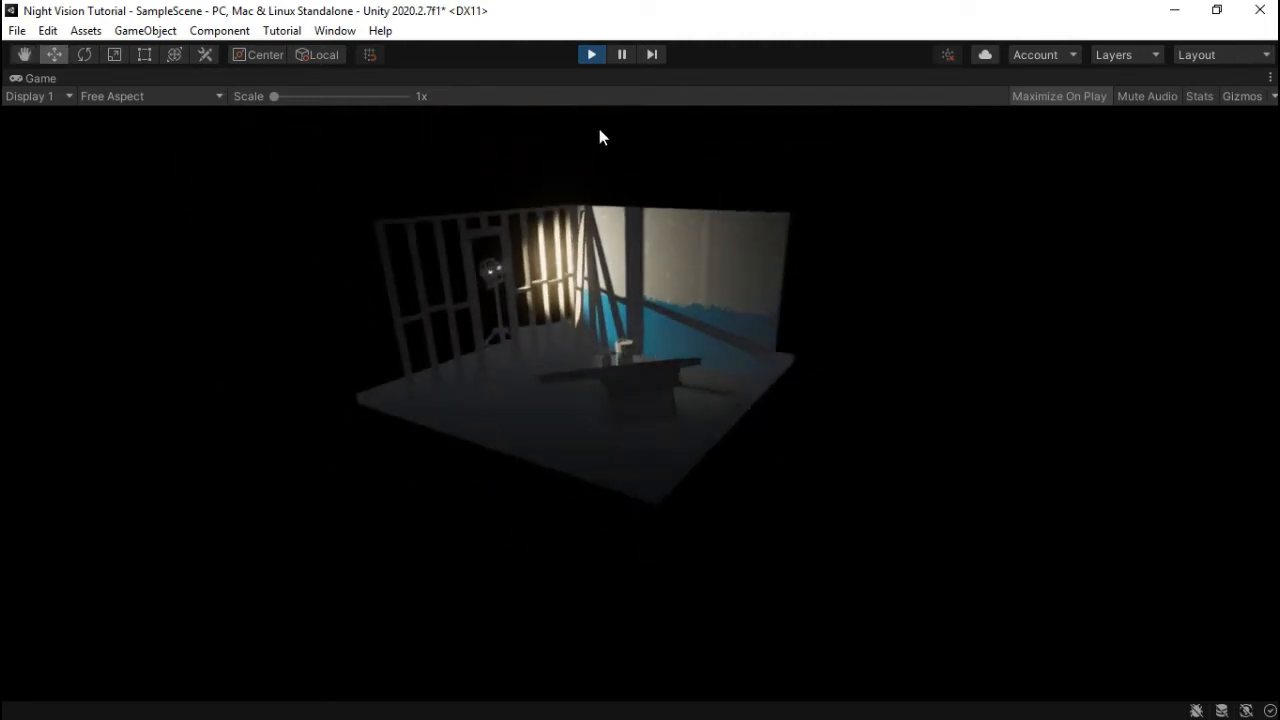
click(591, 55)
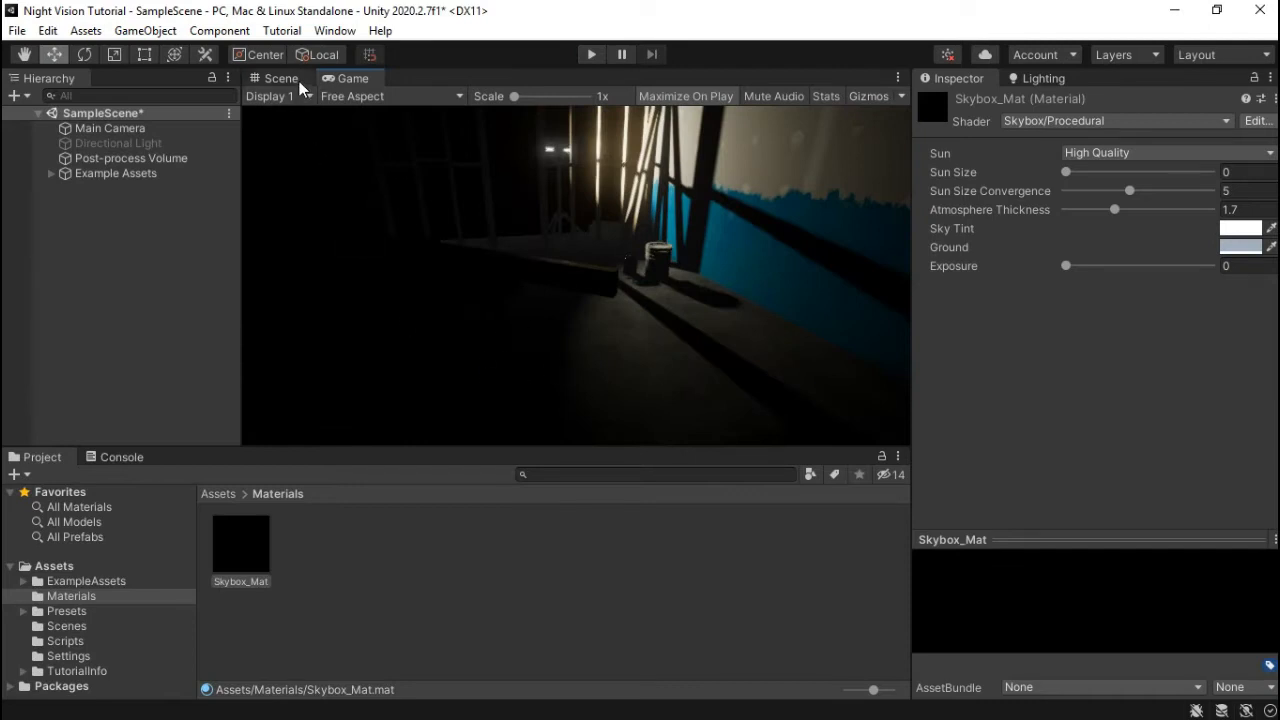
- Open the Lighting window's Environment settings and uncheck Fog under Other Settings
click(1041, 79)
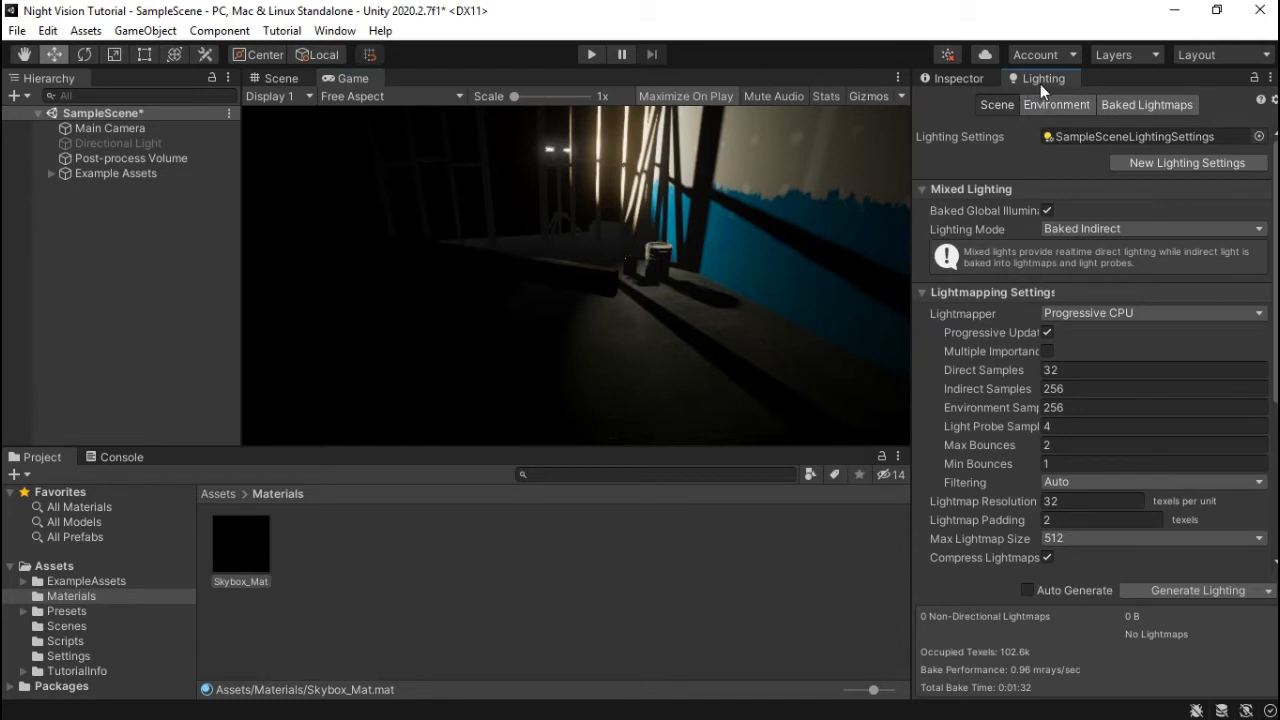
click(335, 31)
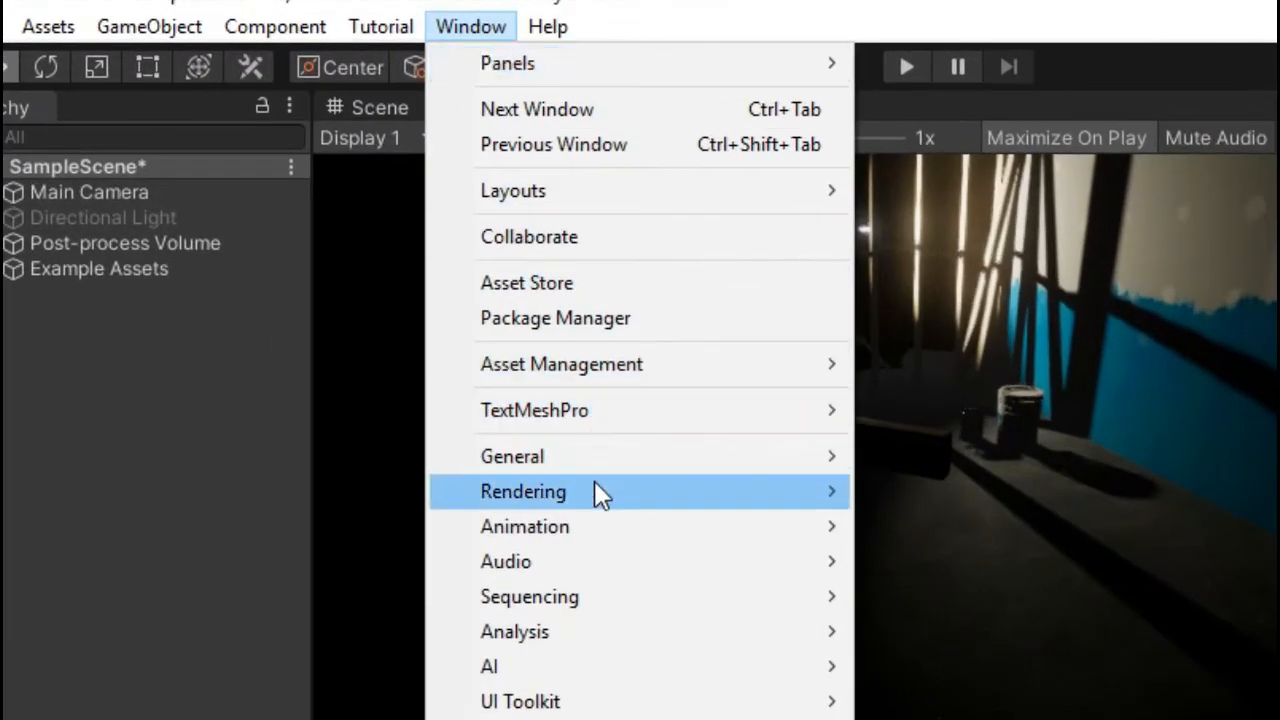
mouse_move(597, 491)
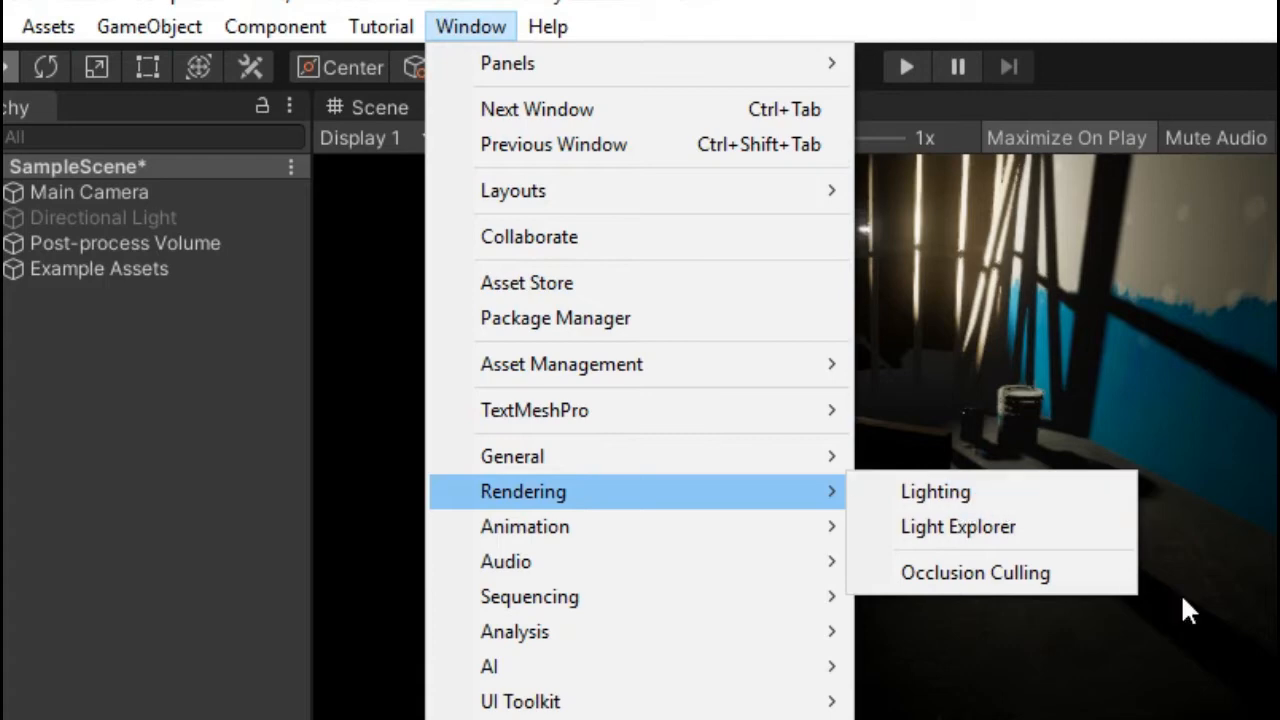
click(935, 491)
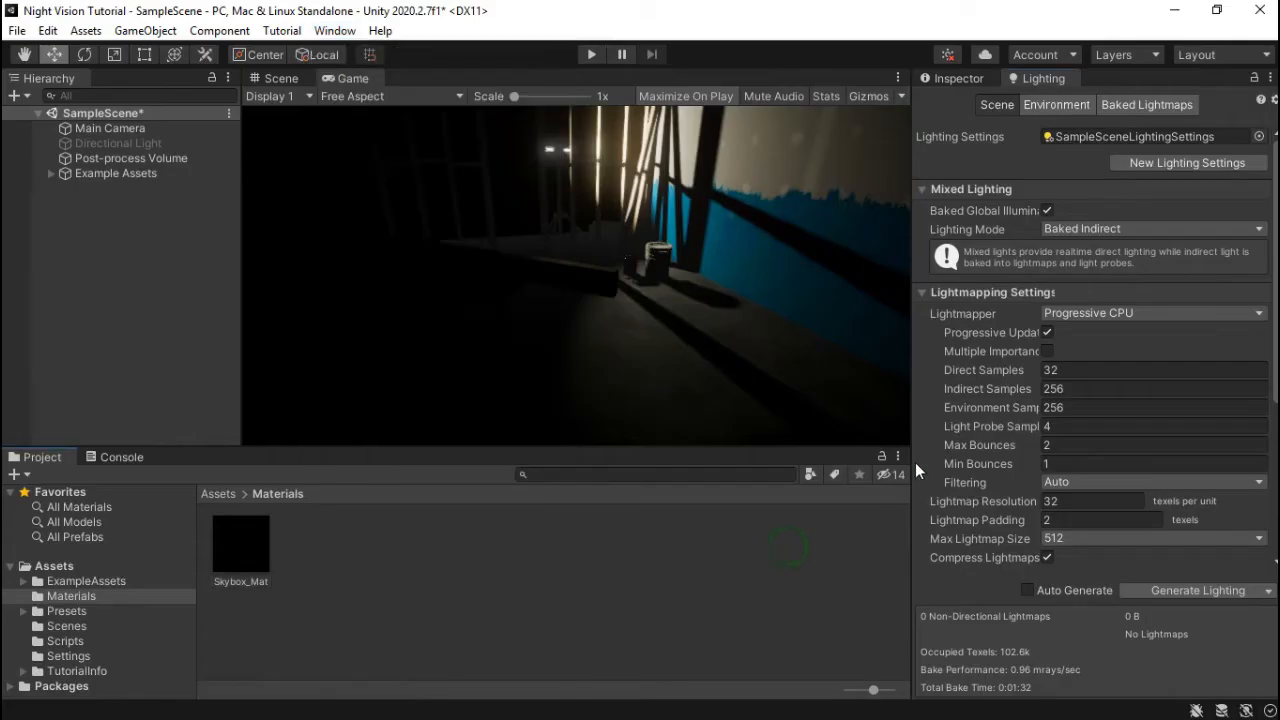
click(1051, 104)
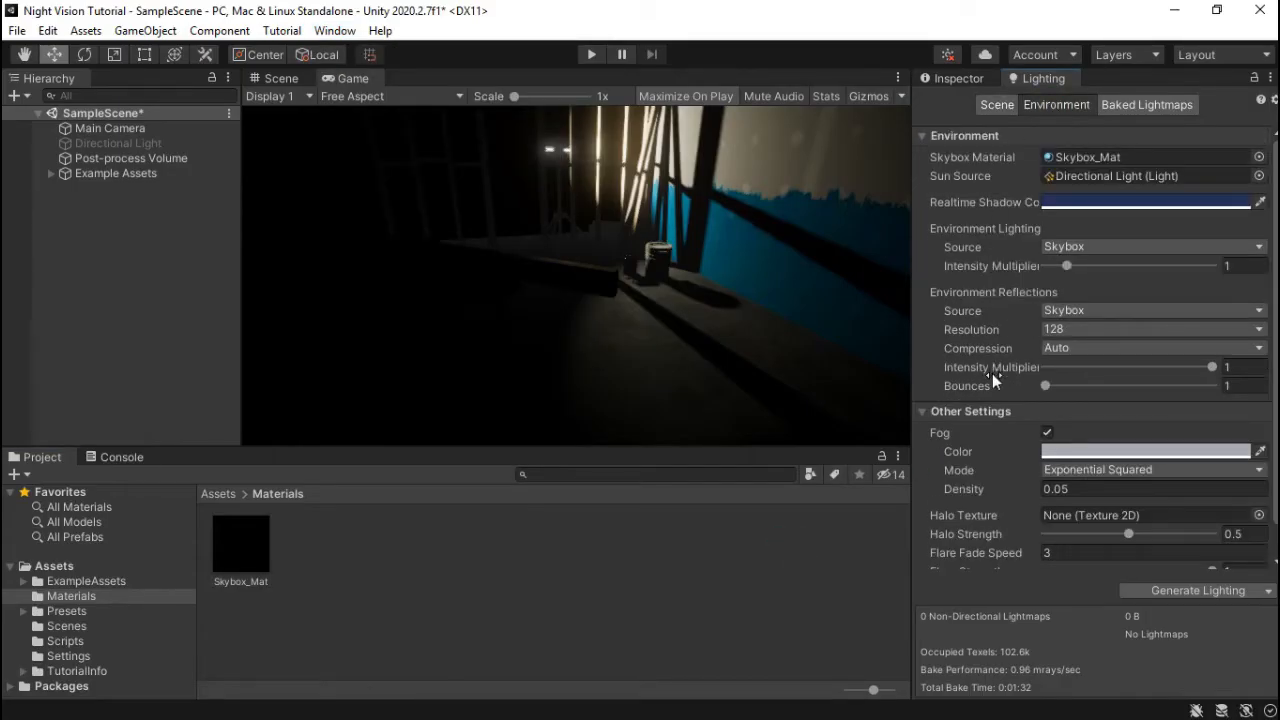
scroll(992, 373, down, 2)
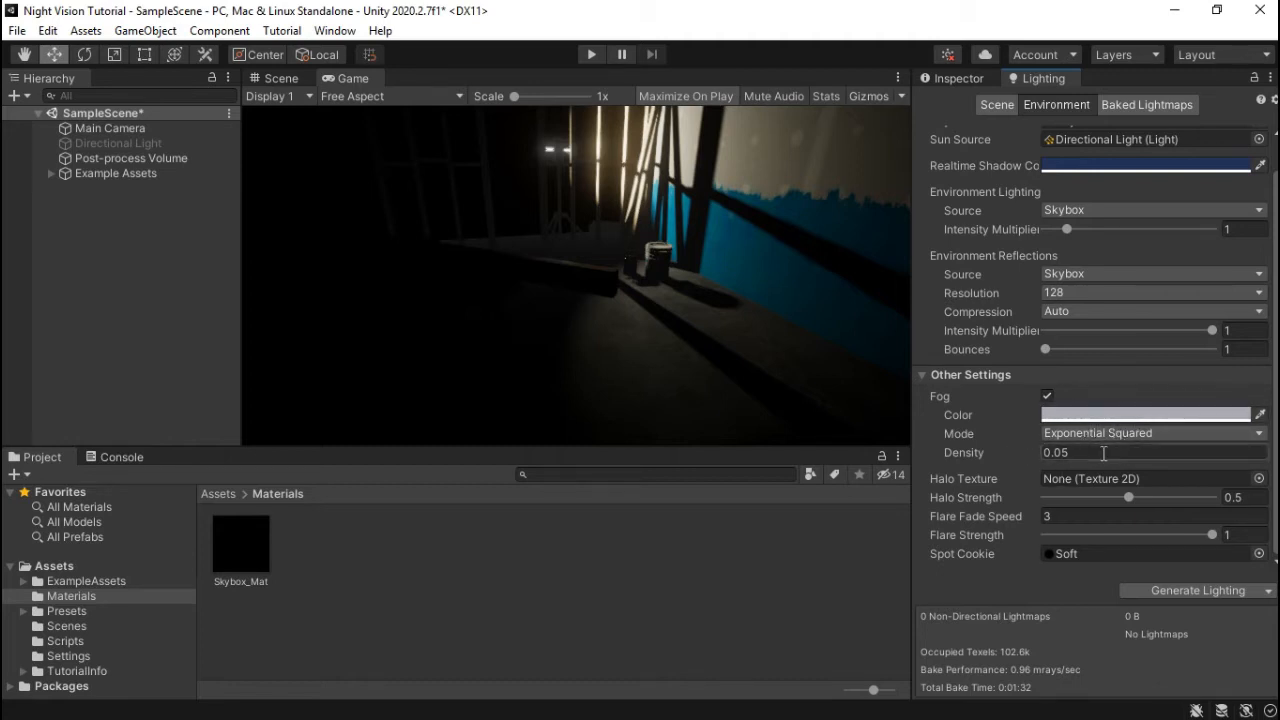
click(1050, 397)
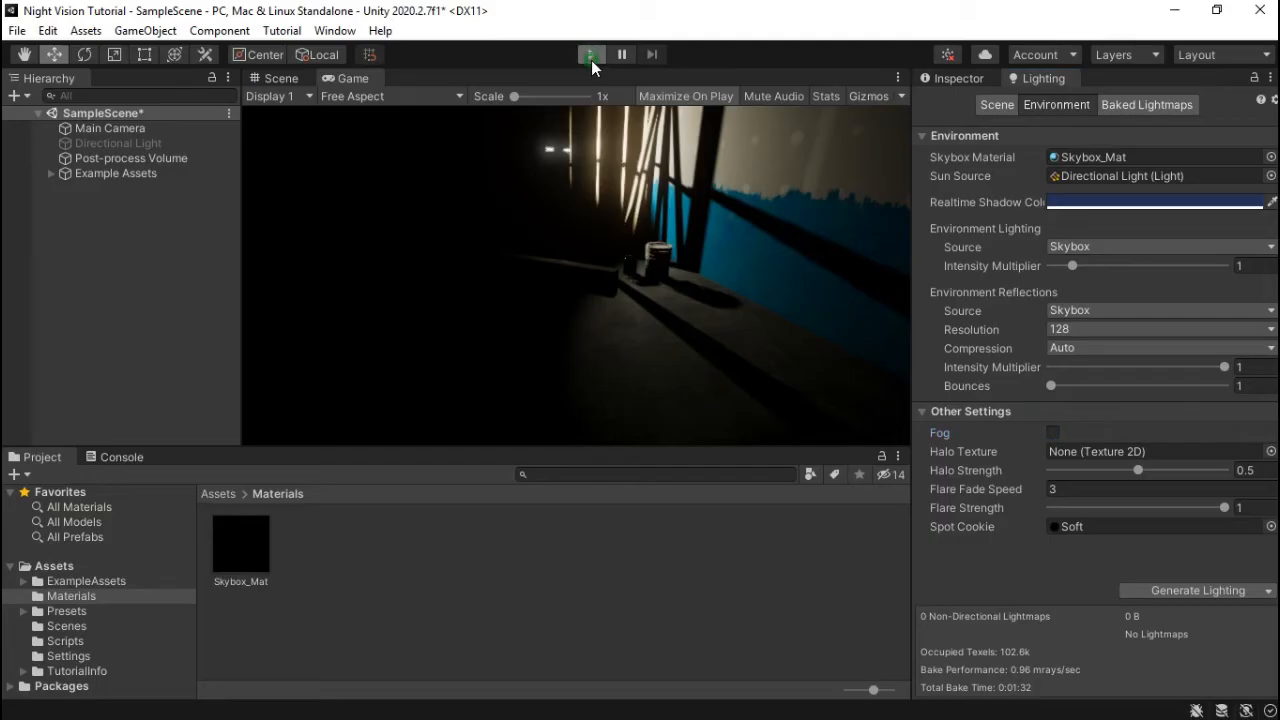
click(591, 55)
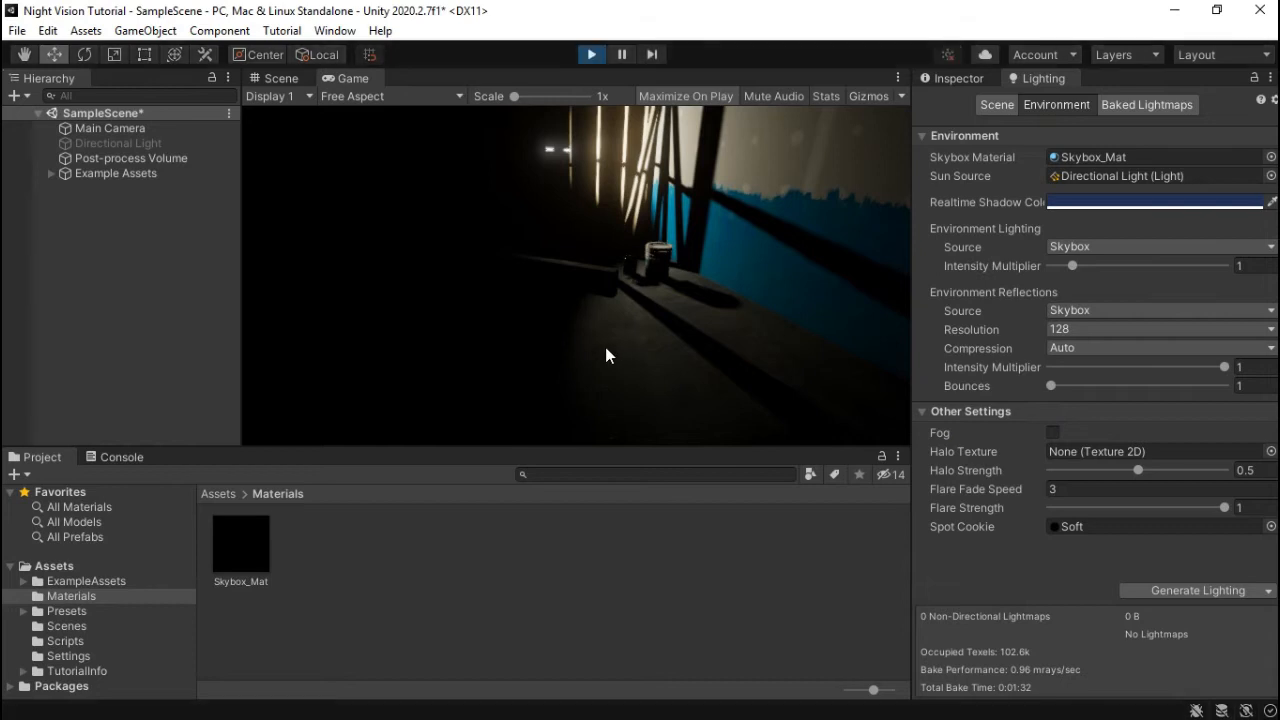
key(s)
key(q)
key(s)
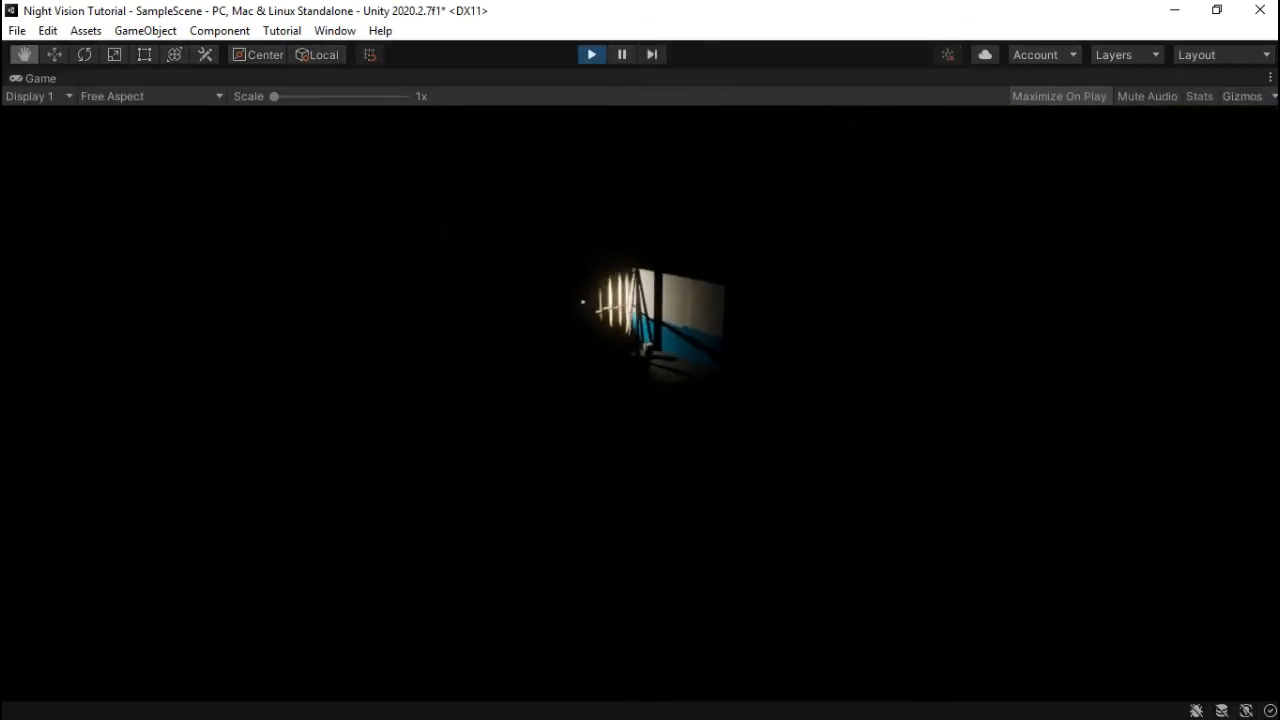
key(w)
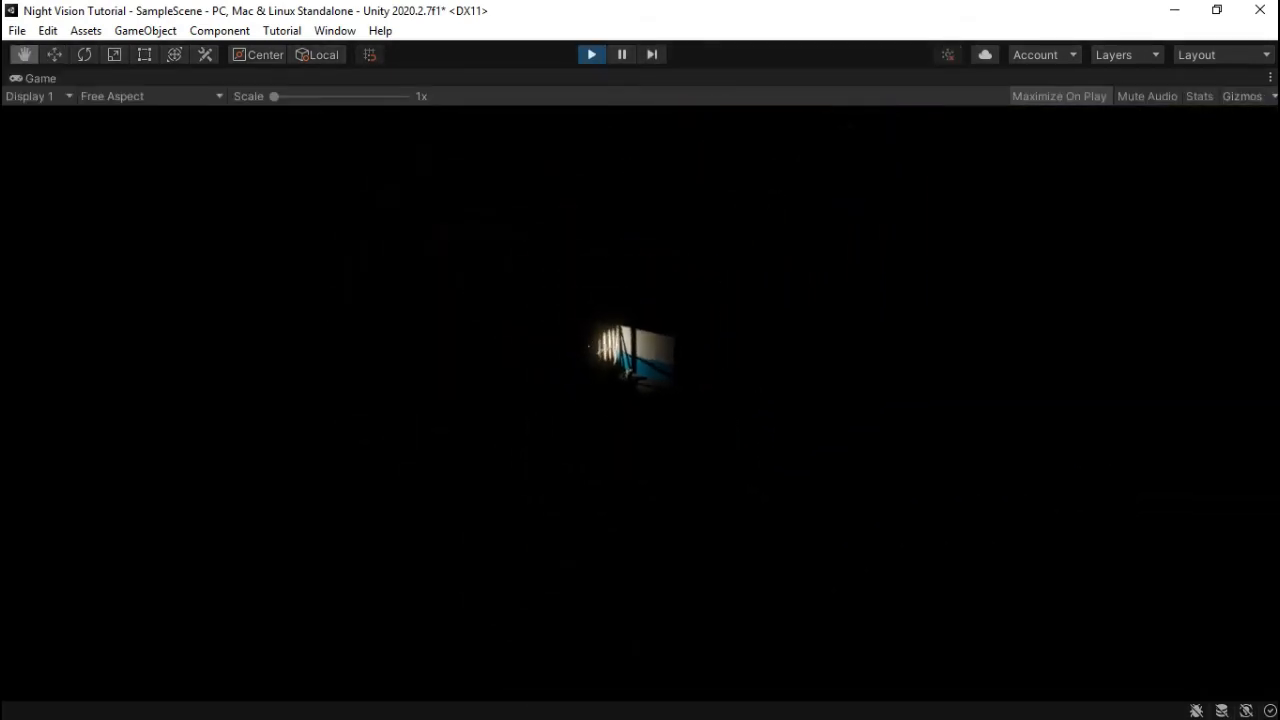
key(w)
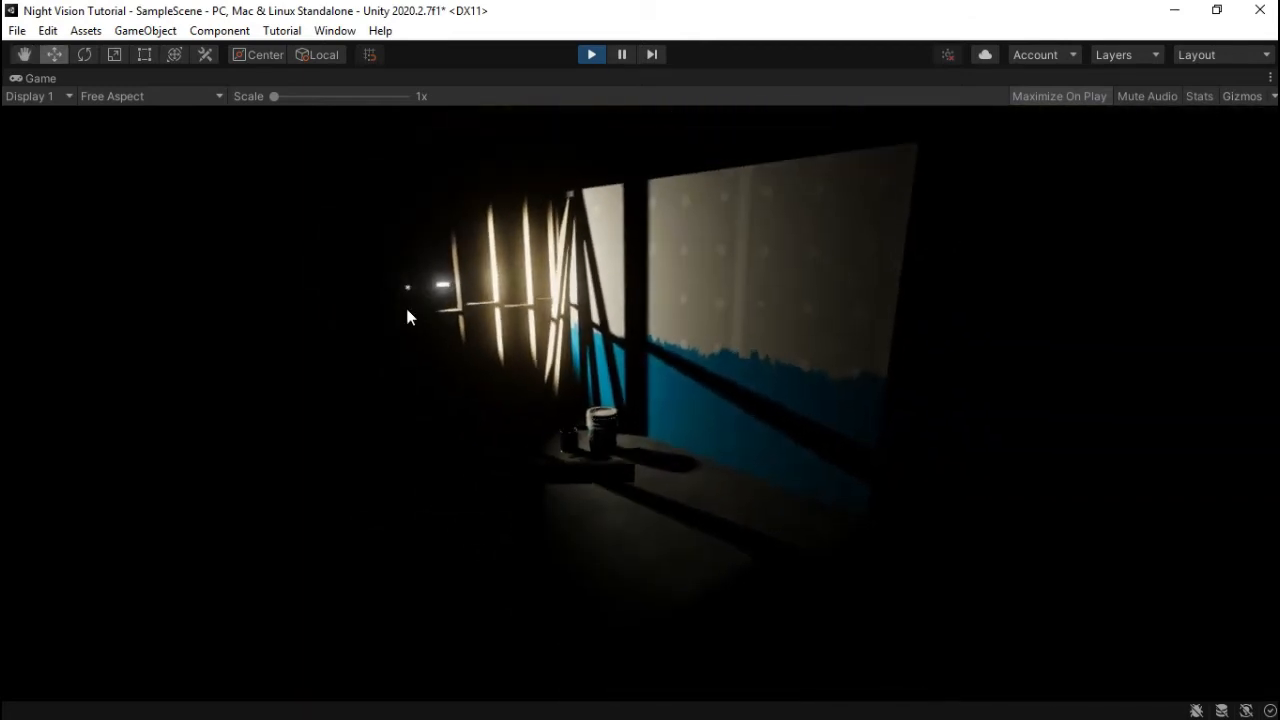
click(591, 55)
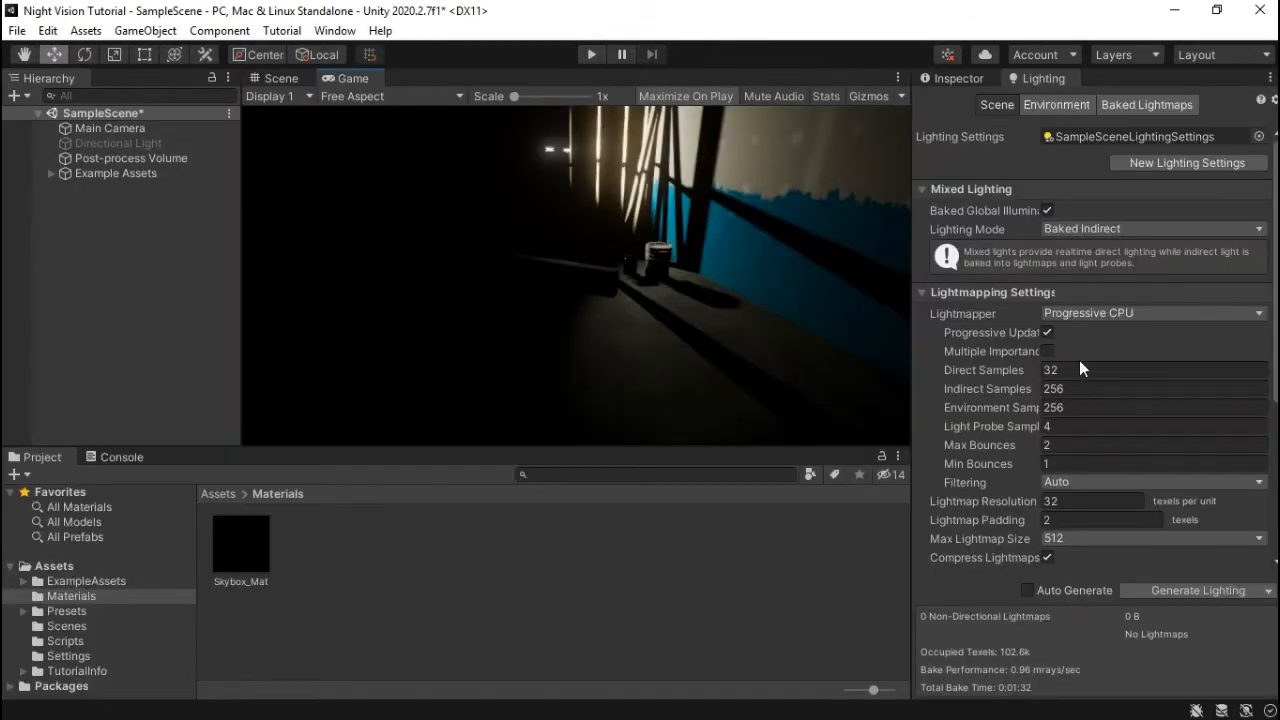
- Re-enable Fog in Lighting Environment settings with Linear mode, and widen the Game view
scroll(1019, 286, down, 2)
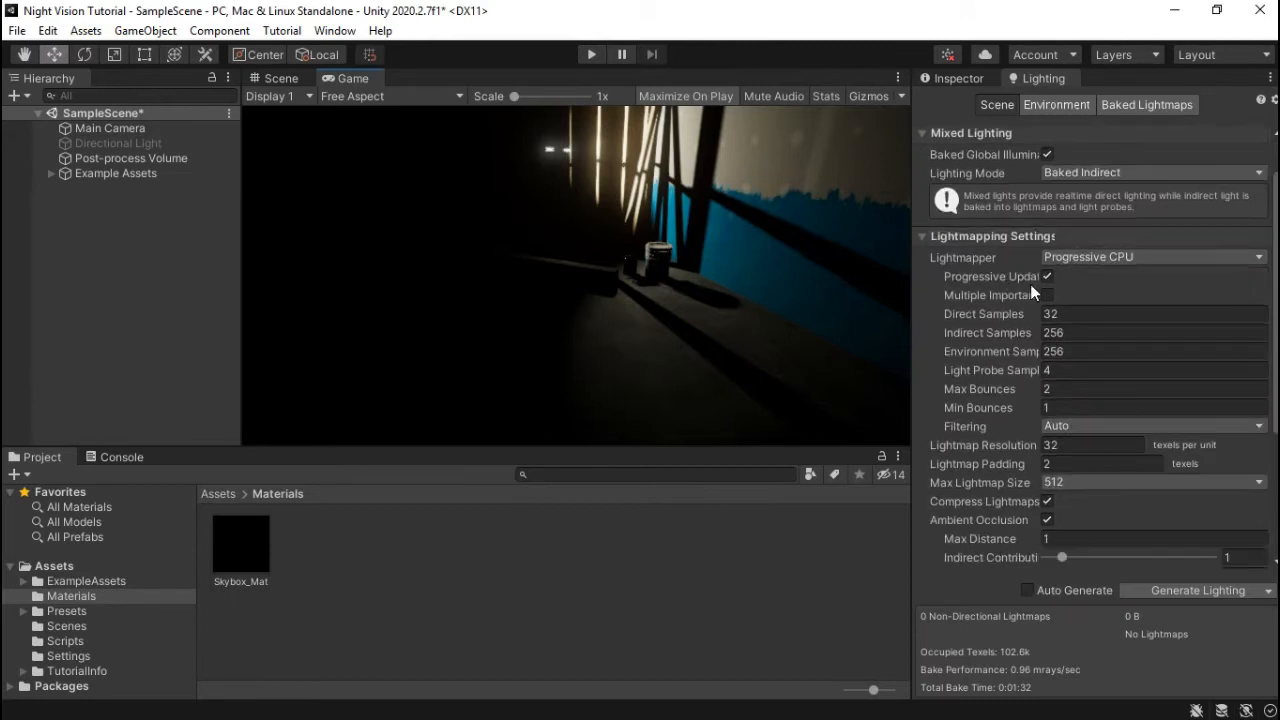
scroll(1052, 267, up, 2)
scroll(1064, 386, down, 8)
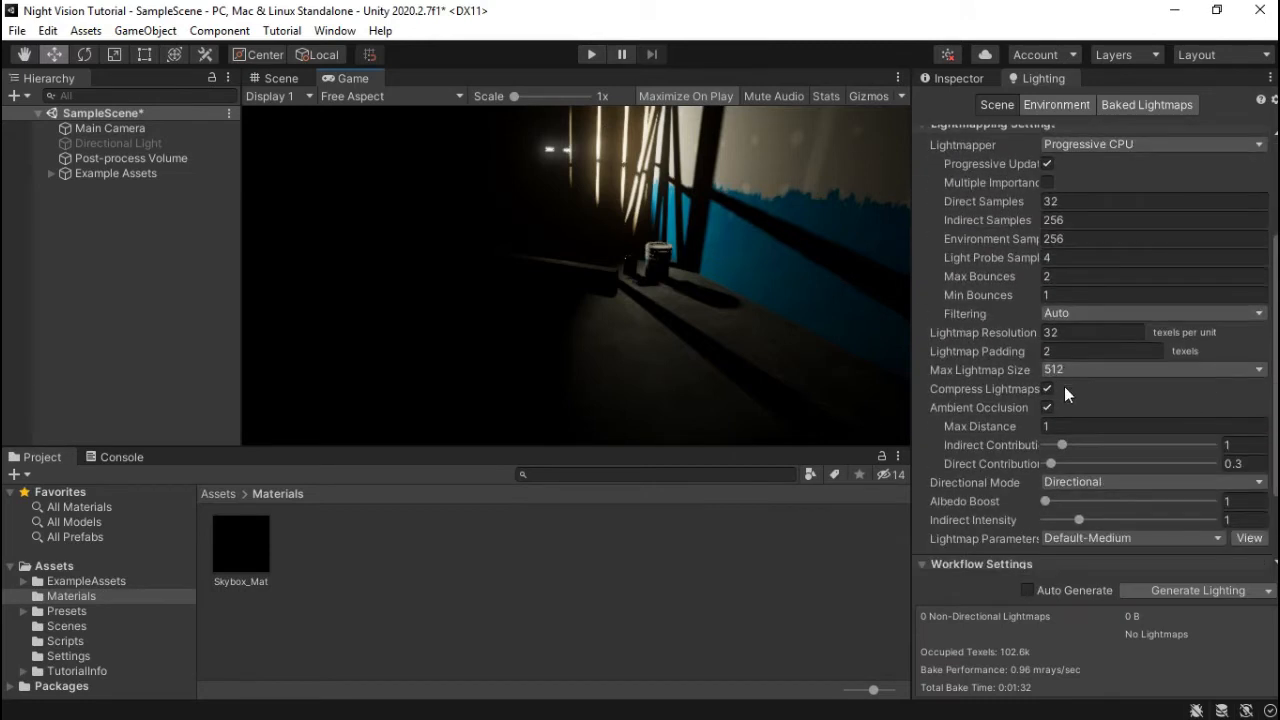
scroll(1020, 380, up, 10)
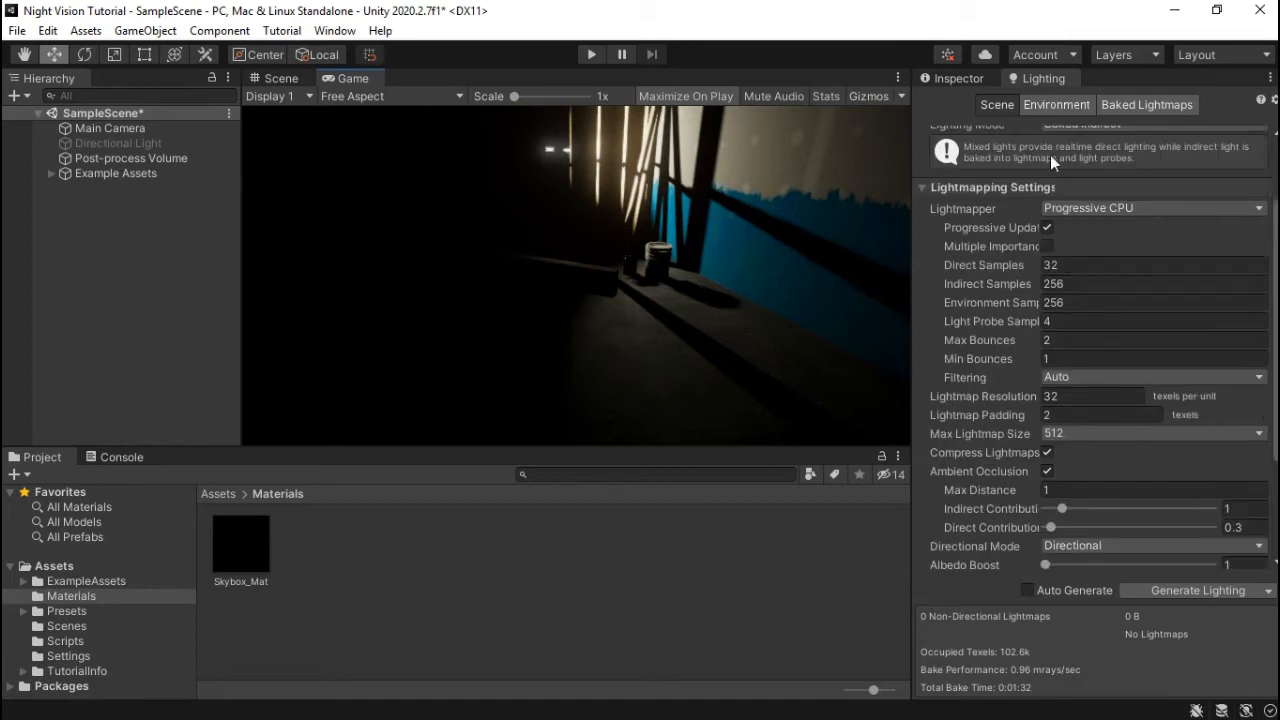
click(1056, 105)
click(1051, 435)
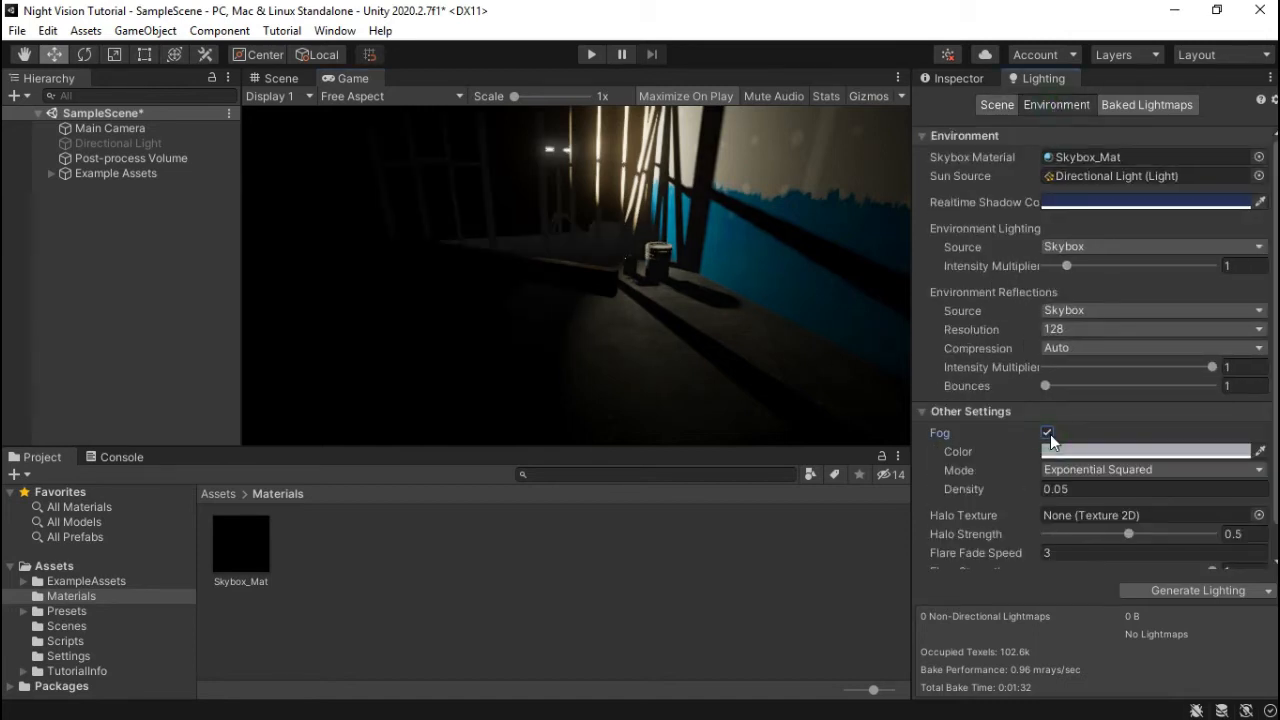
click(1109, 468)
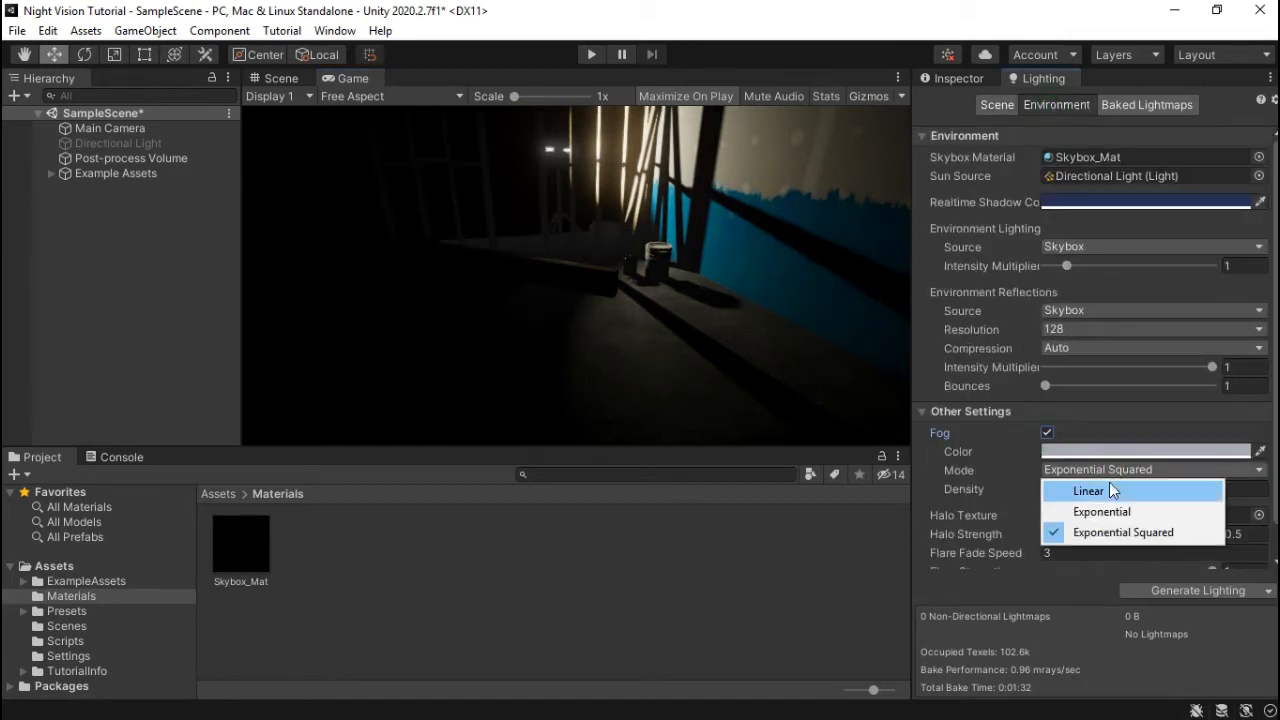
click(1111, 492)
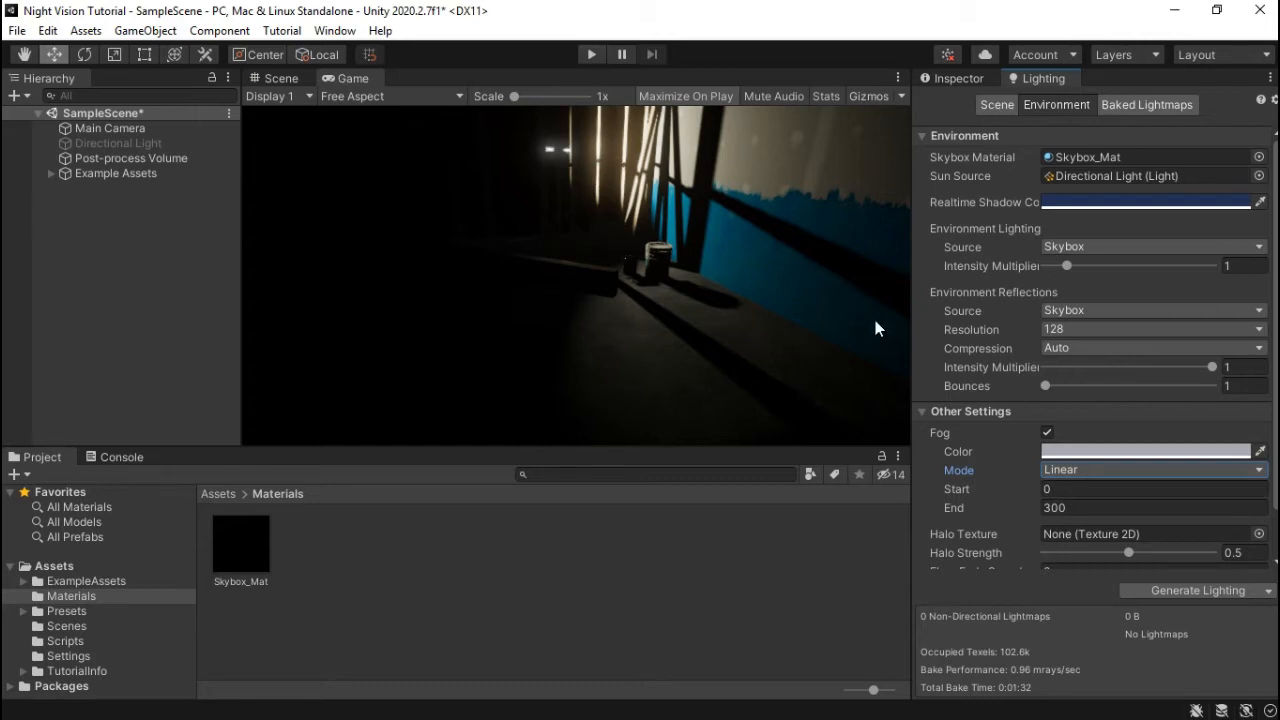
drag(907, 372, 938, 368)
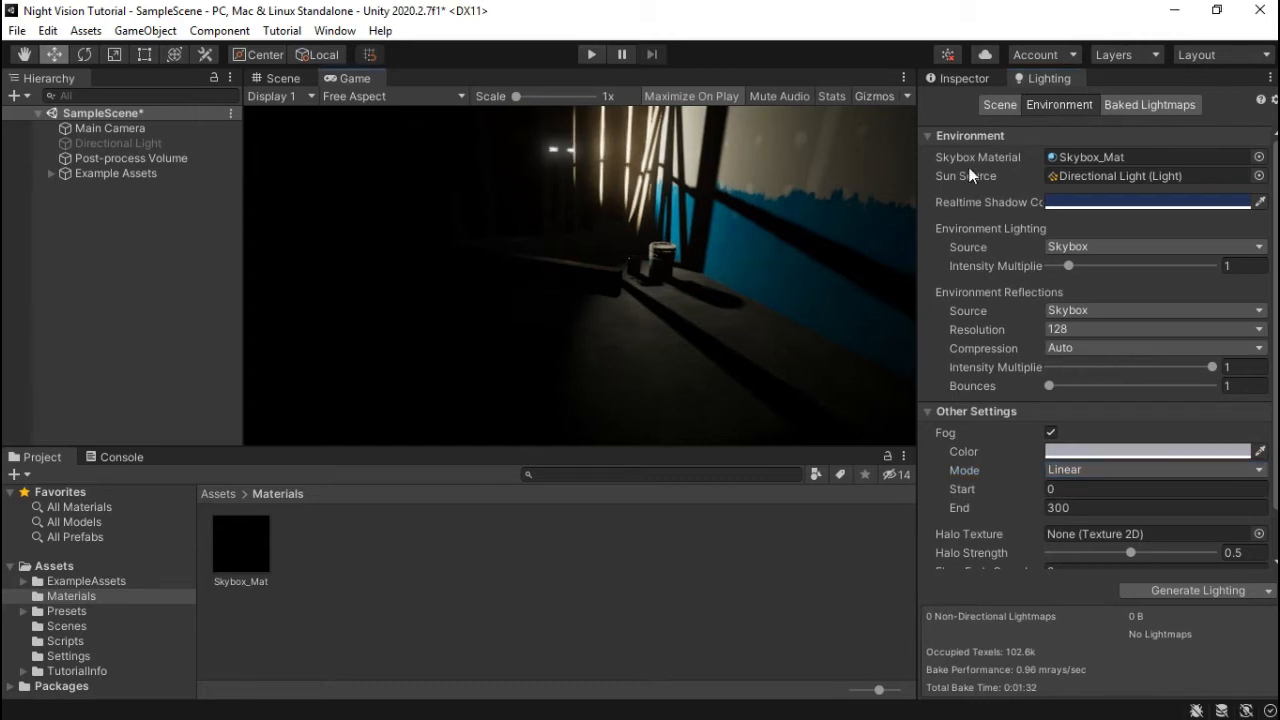
click(957, 80)
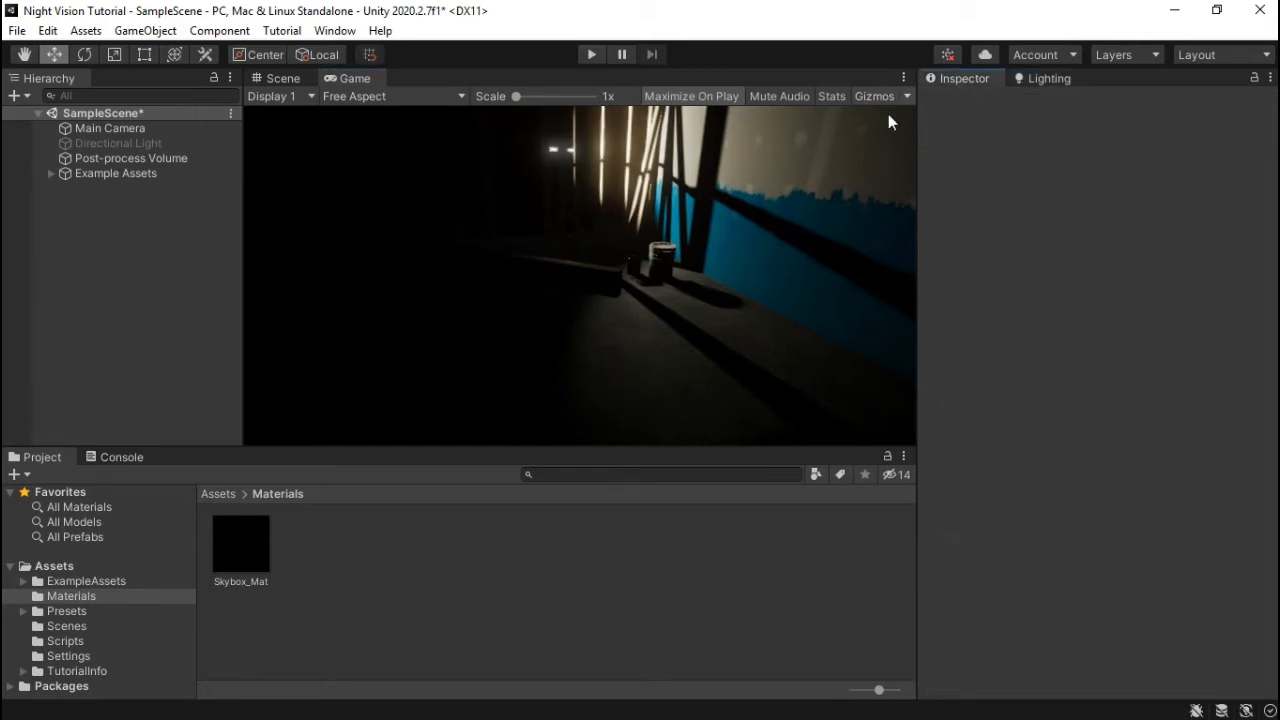
- Toggle the Post-process Volume off and on twice while watching the Game view, leaving it enabled
click(280, 78)
right_drag(433, 244, 303, 270)
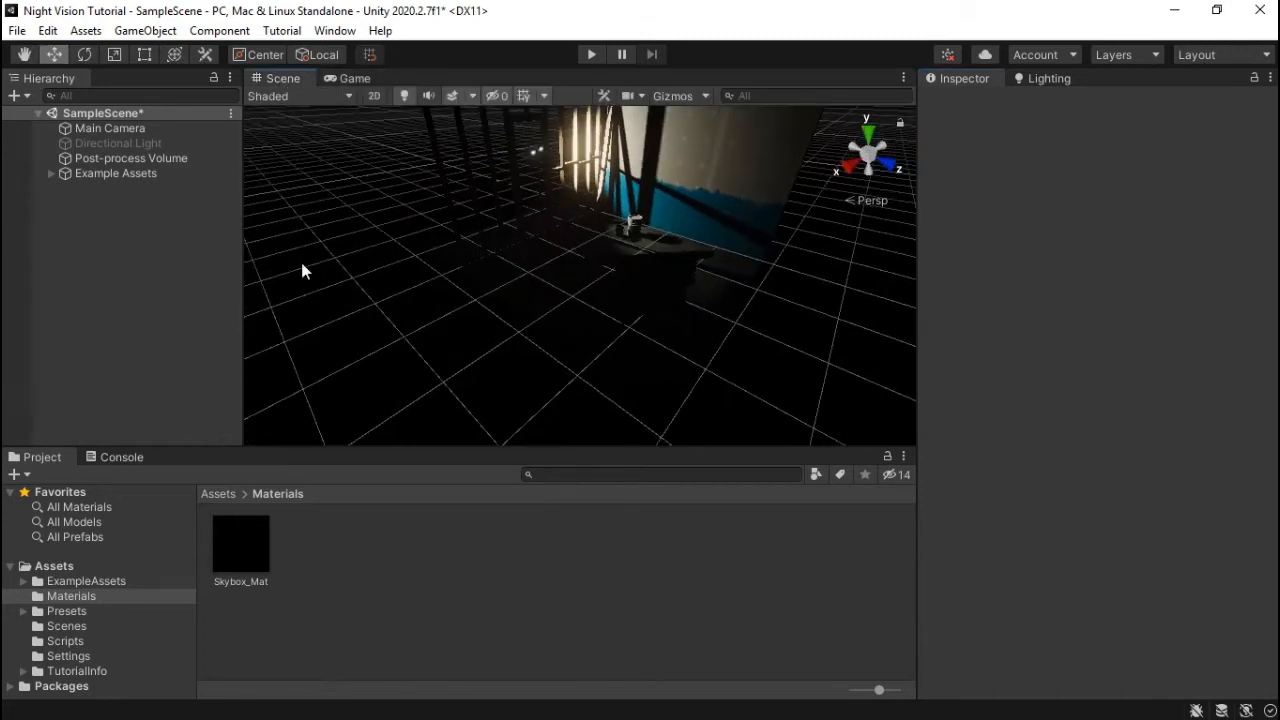
click(177, 158)
right_drag(749, 300, 614, 300)
click(355, 78)
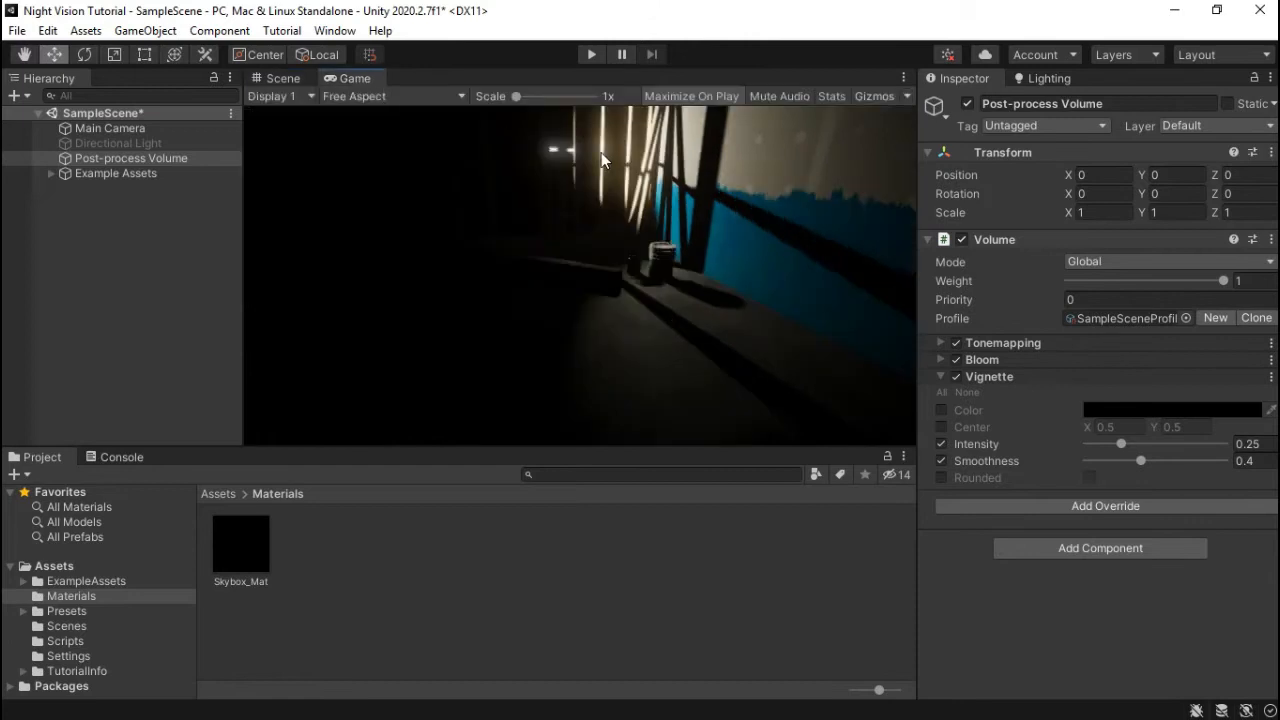
click(967, 104)
click(967, 104)
click(967, 104)
click(967, 104)
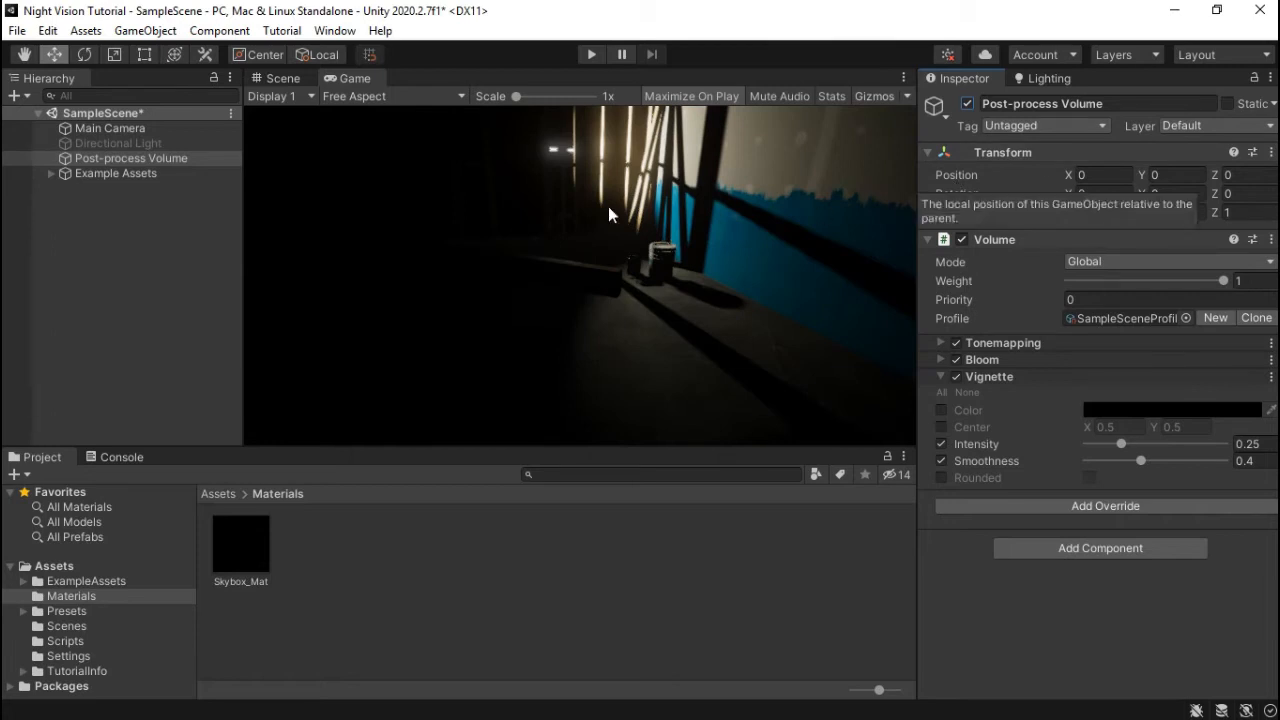
click(185, 158)
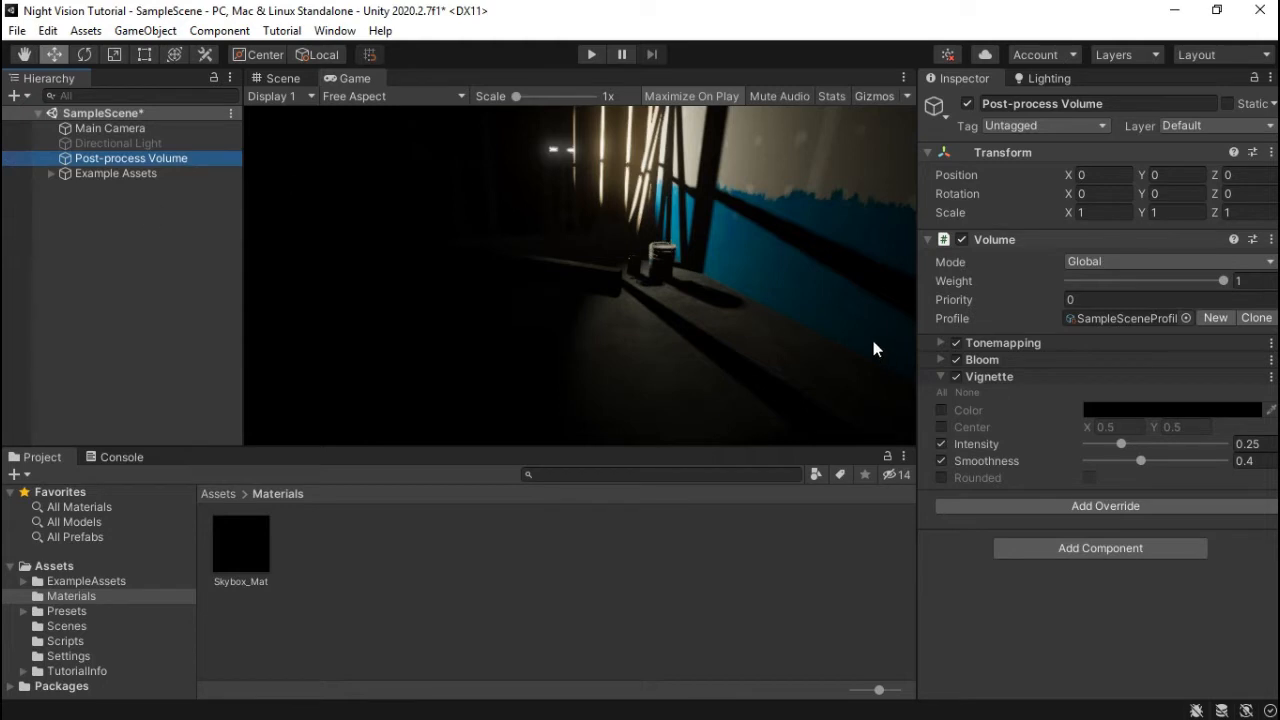
- Duplicate the Post-process Volume and rename the copy Night Vision
key(ctrl+d)
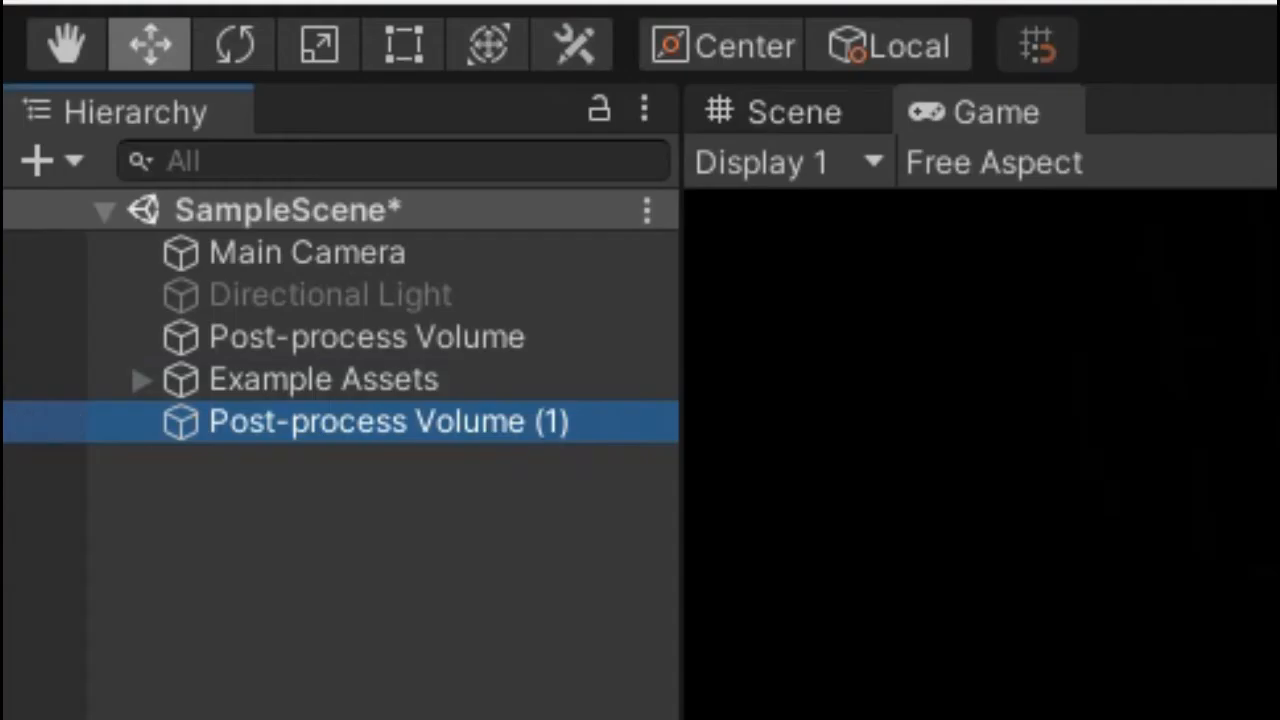
click(1096, 104)
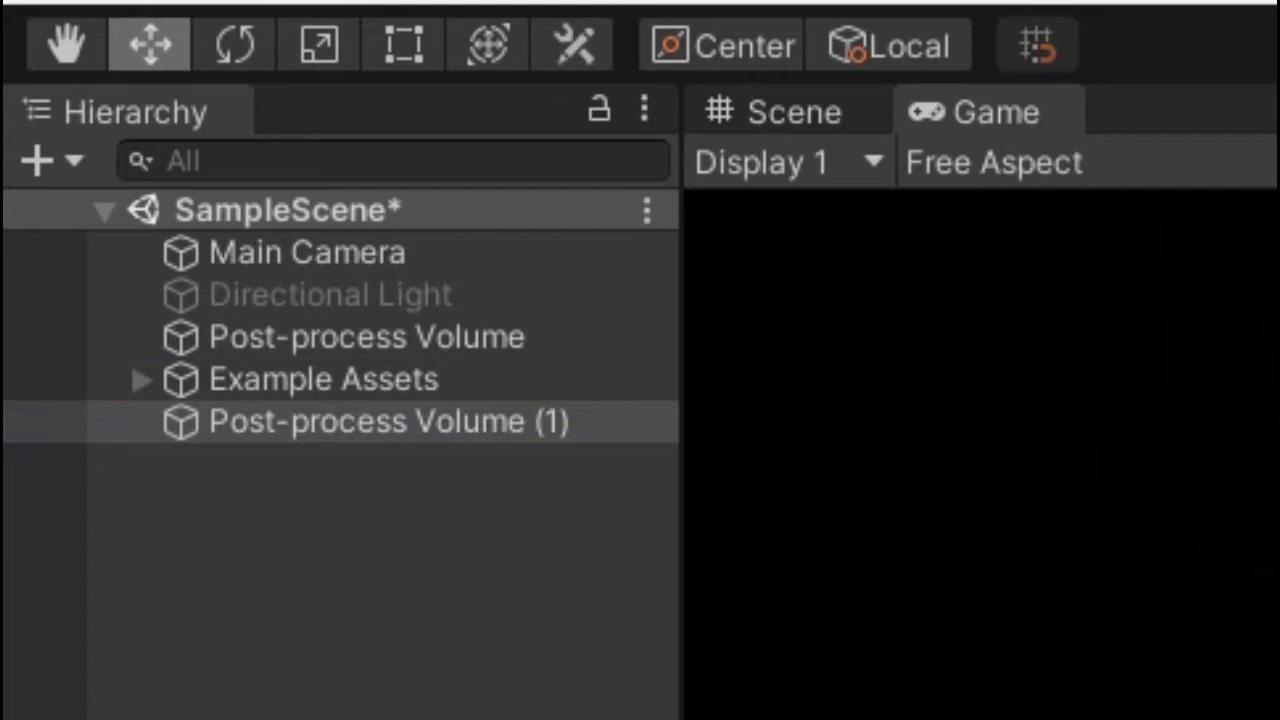
key(Return)
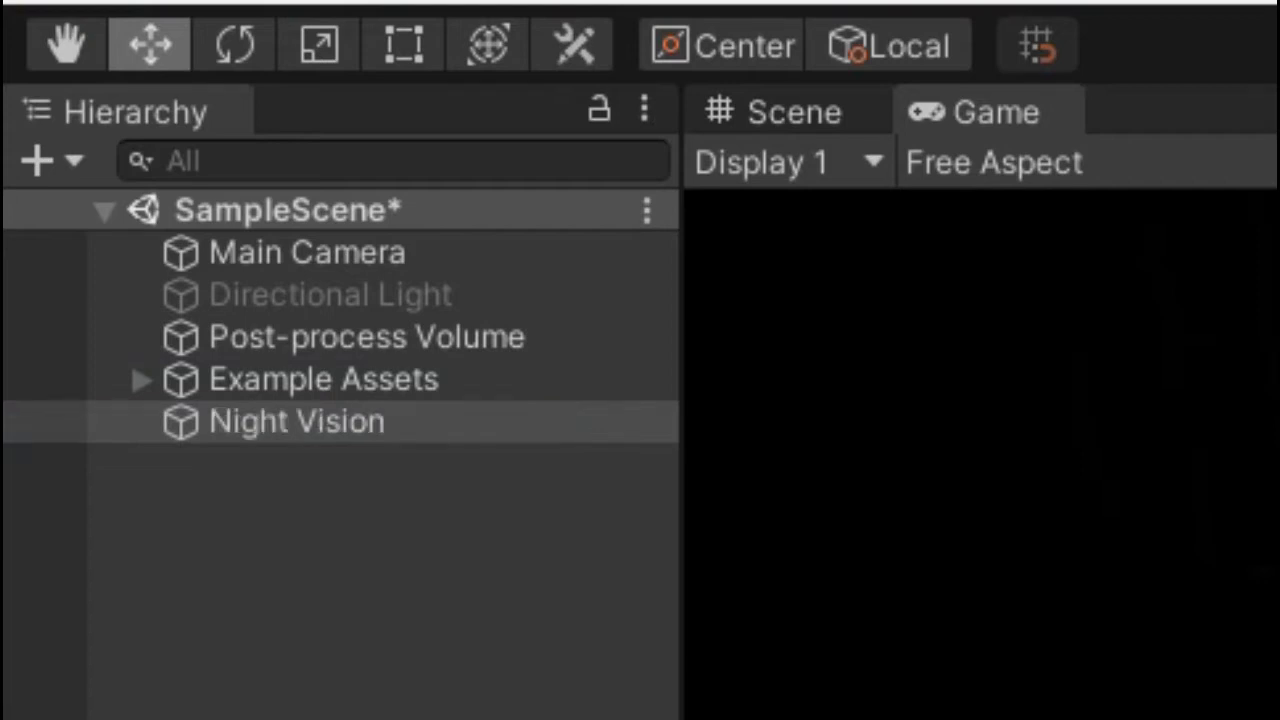
- Parent Night Vision under Main Camera and reset its Transform
drag(358, 432, 366, 274)
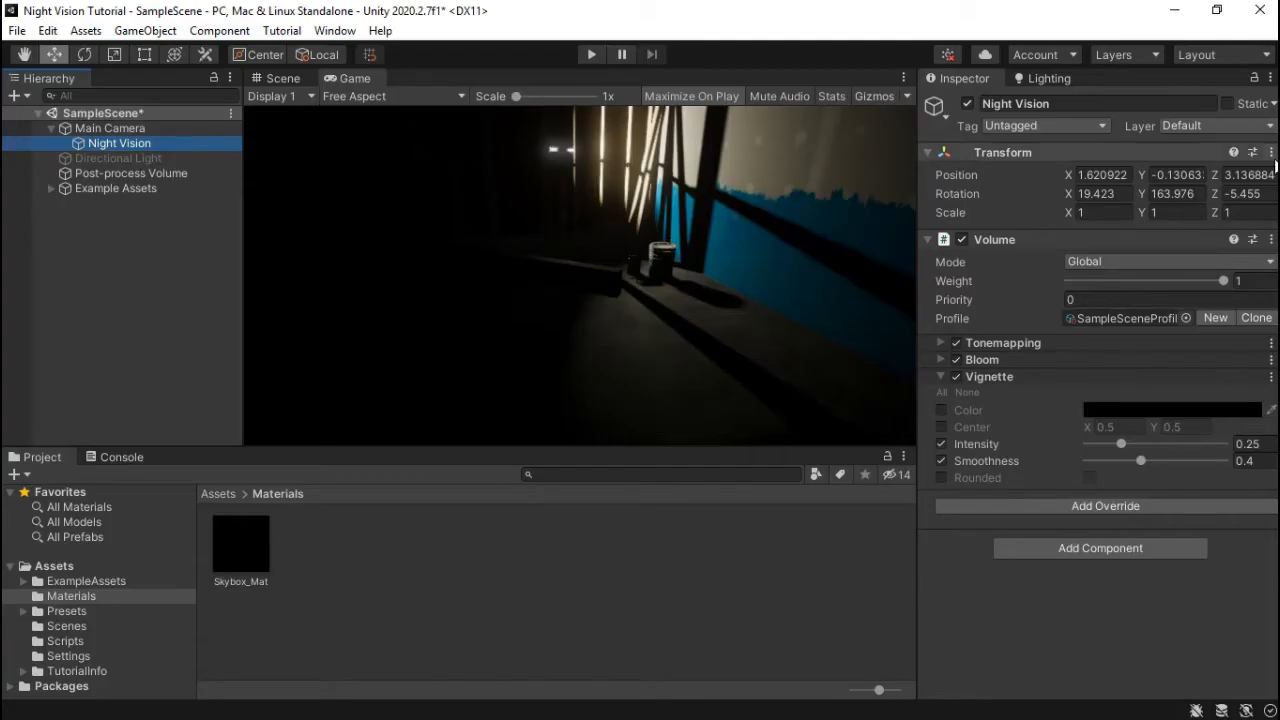
click(1271, 152)
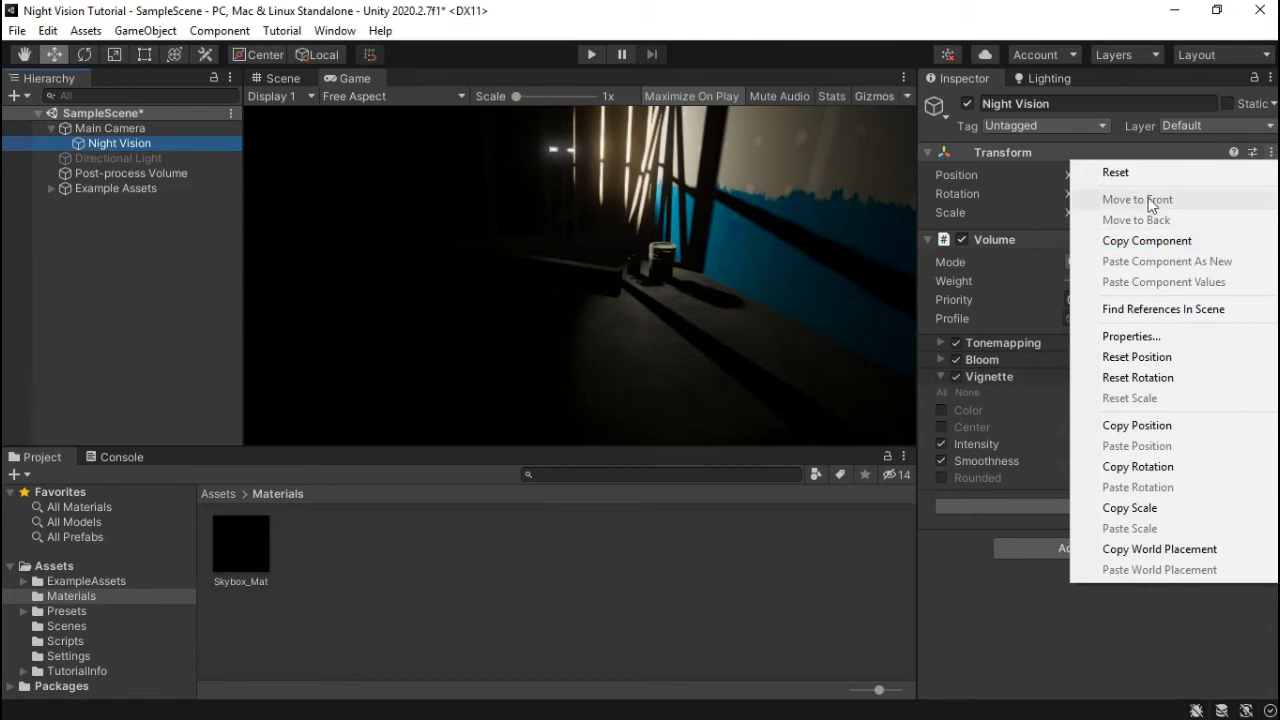
click(1110, 172)
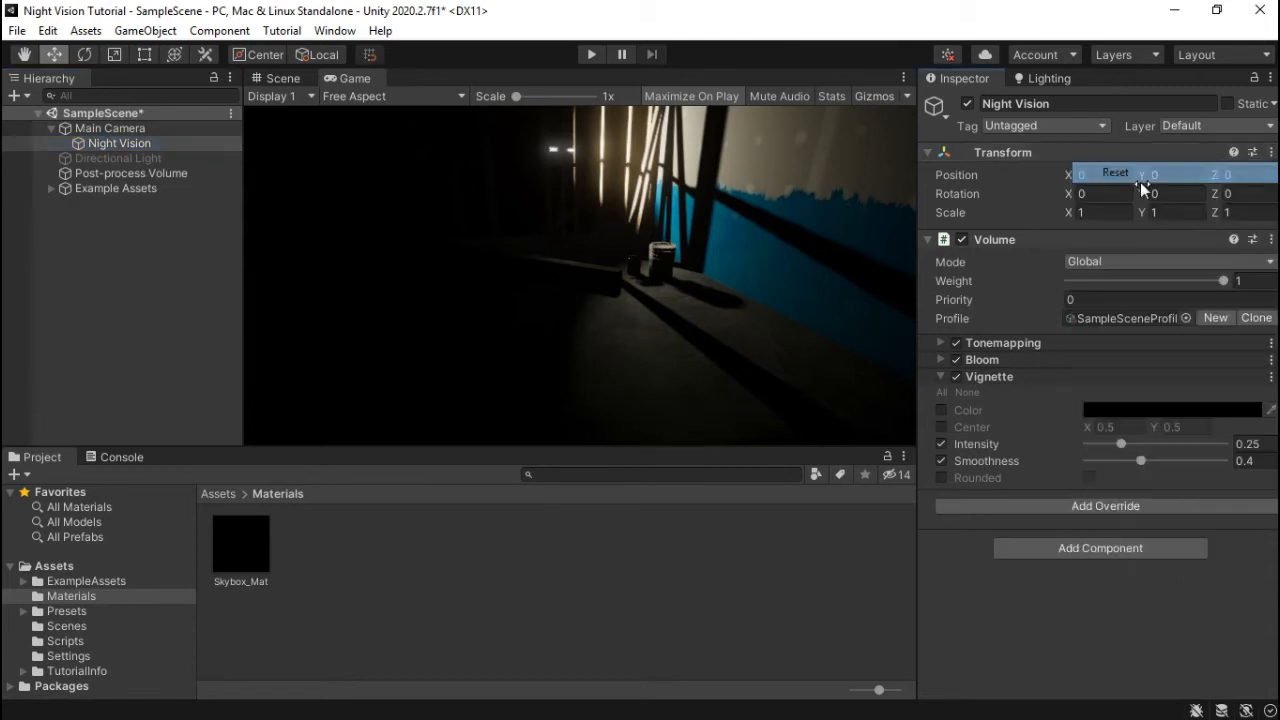
click(928, 153)
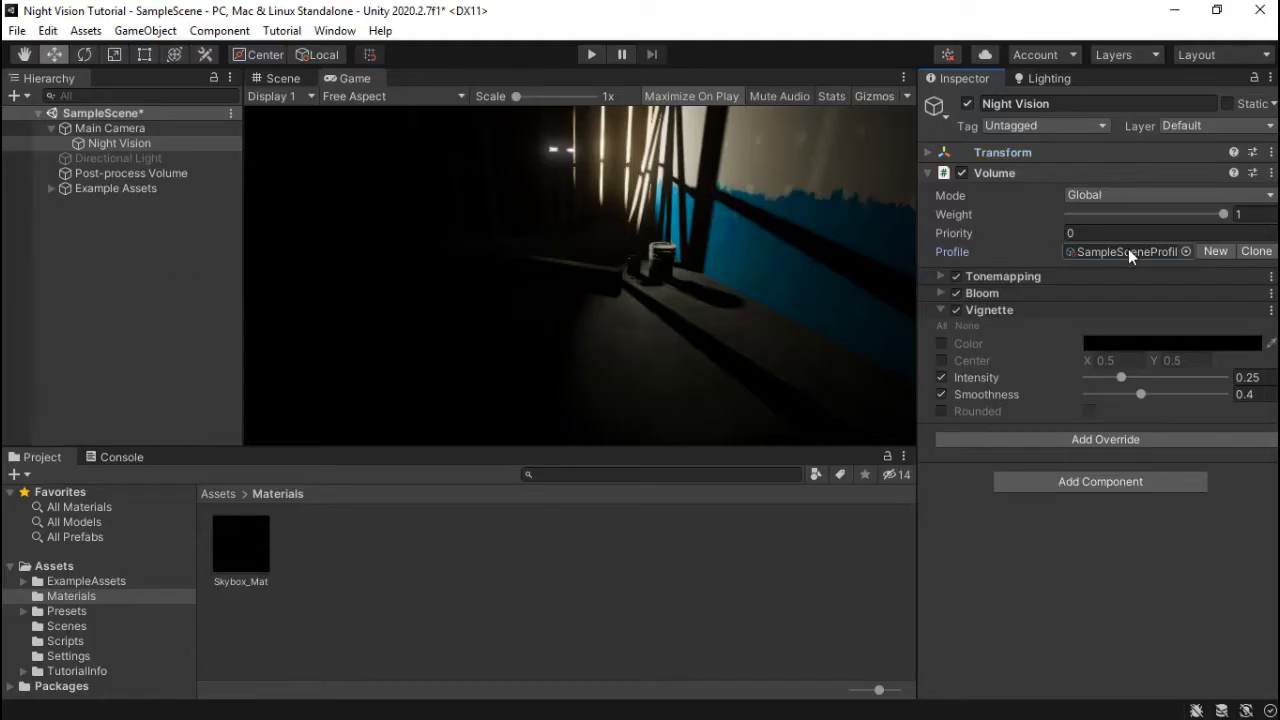
- Locate the SampleSceneProfile asset in the project and duplicate it
click(1128, 250)
click(349, 658)
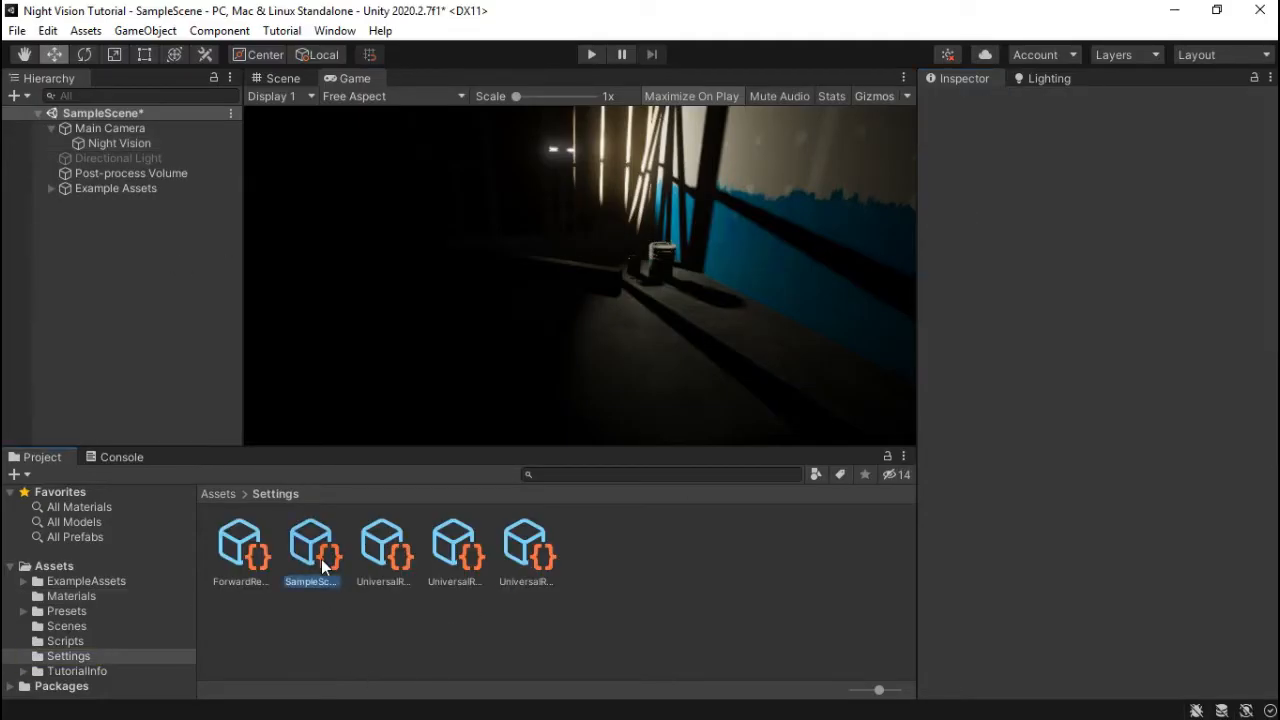
click(321, 560)
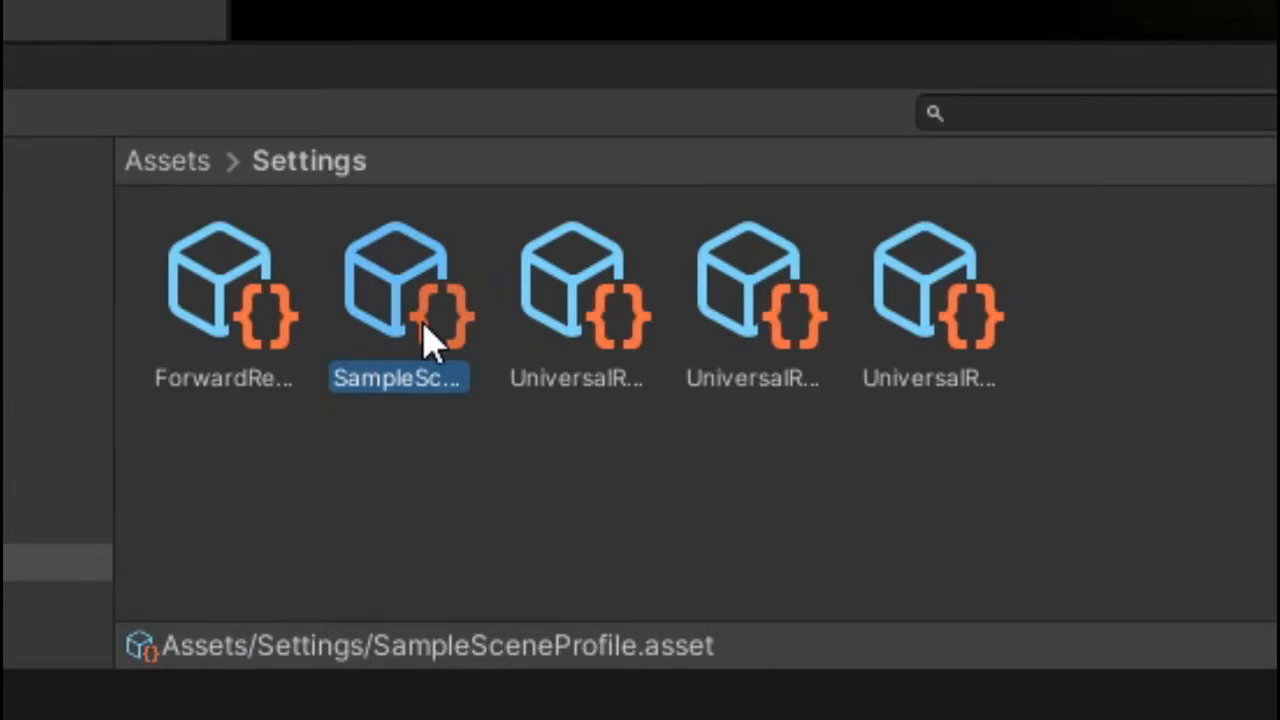
key(ctrl+d)
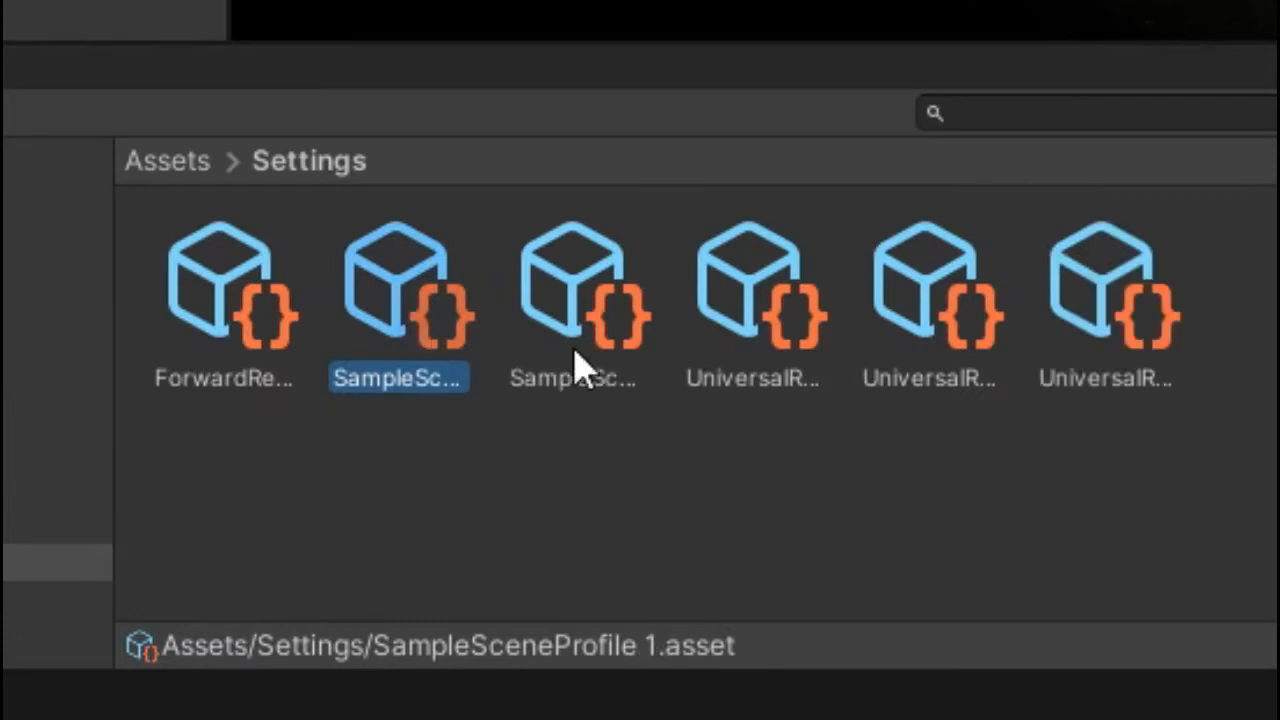
- Rename the copied profile 'night vision' and assign it to the Night Vision volume's Profile field
right_click(443, 347)
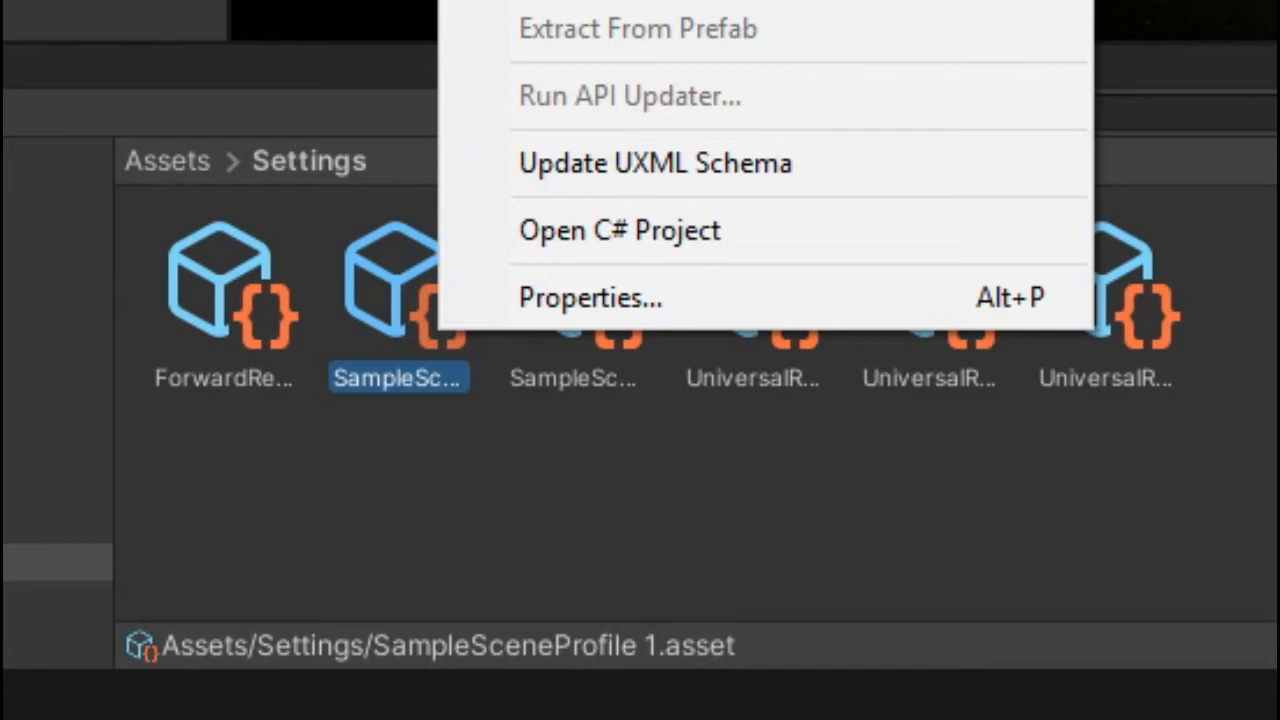
click(560, 2)
text(night visio)
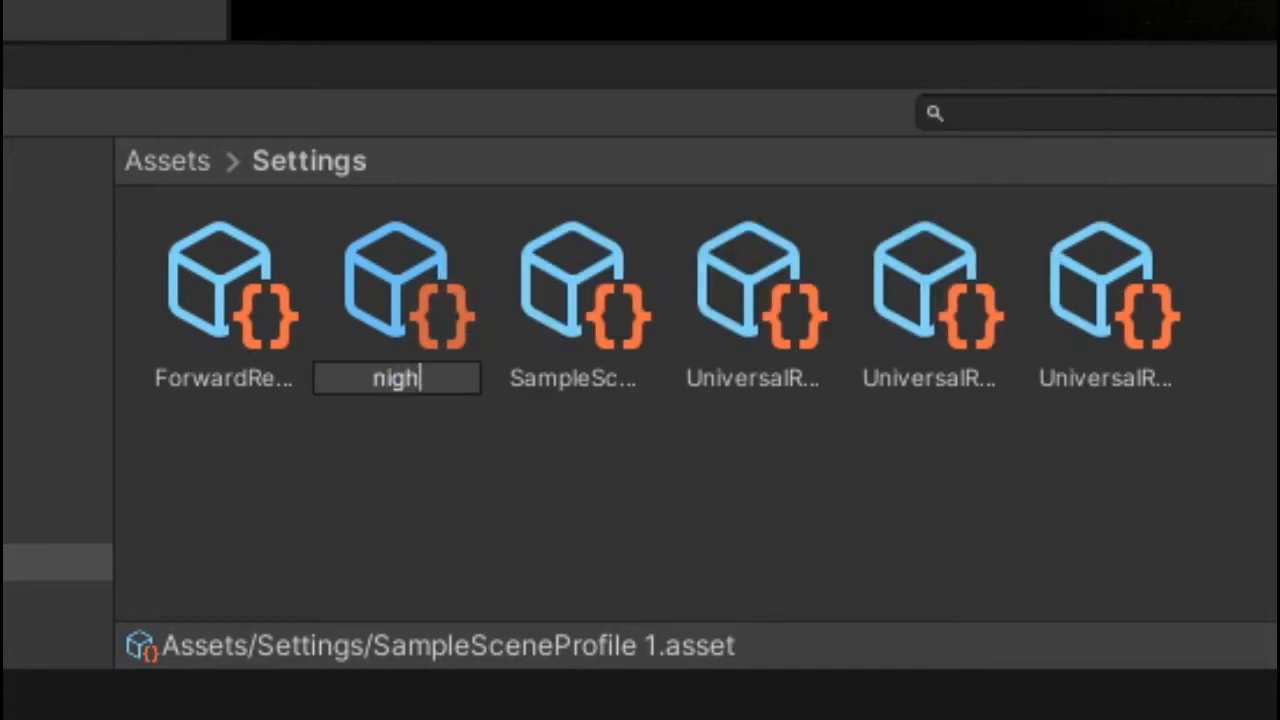
text(n)
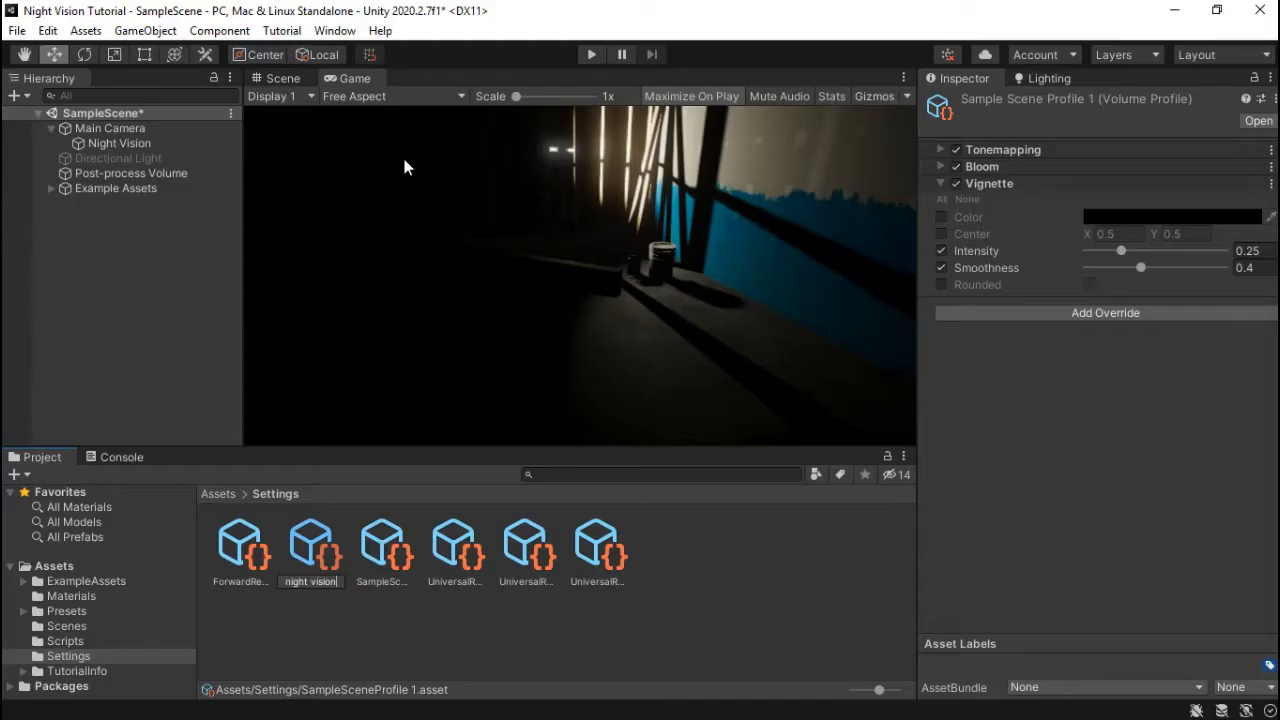
key(Return)
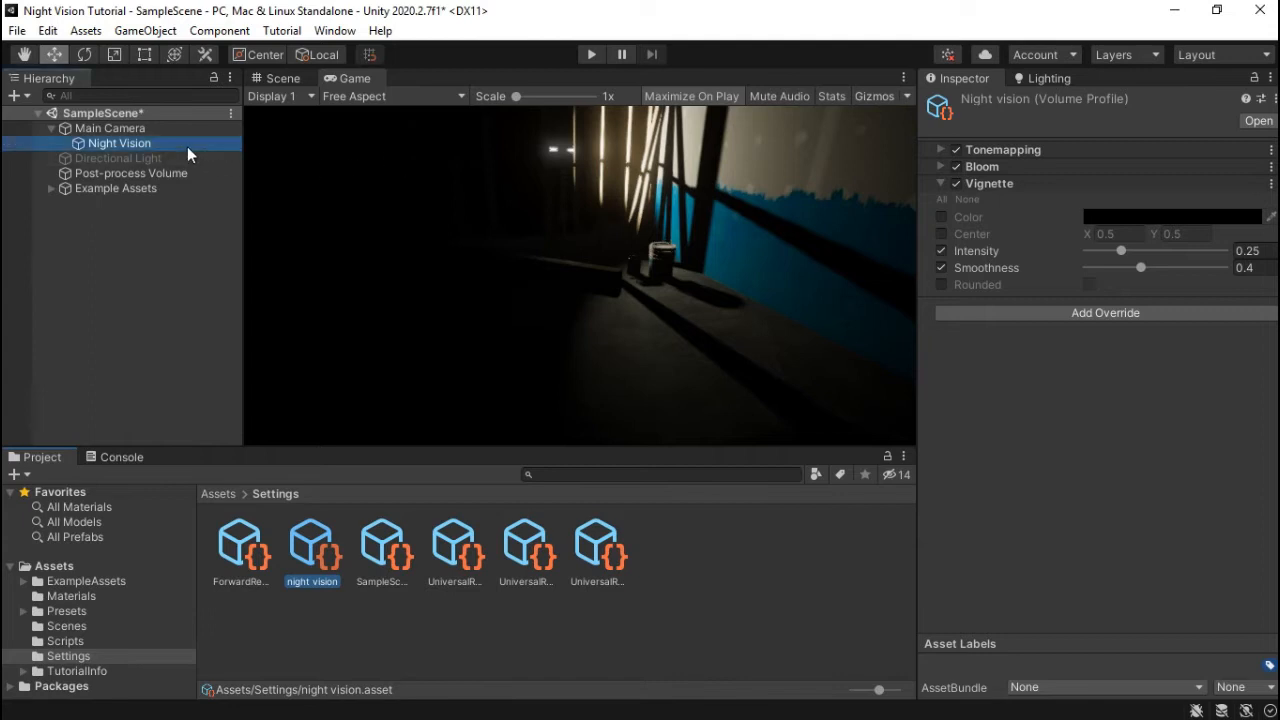
click(187, 146)
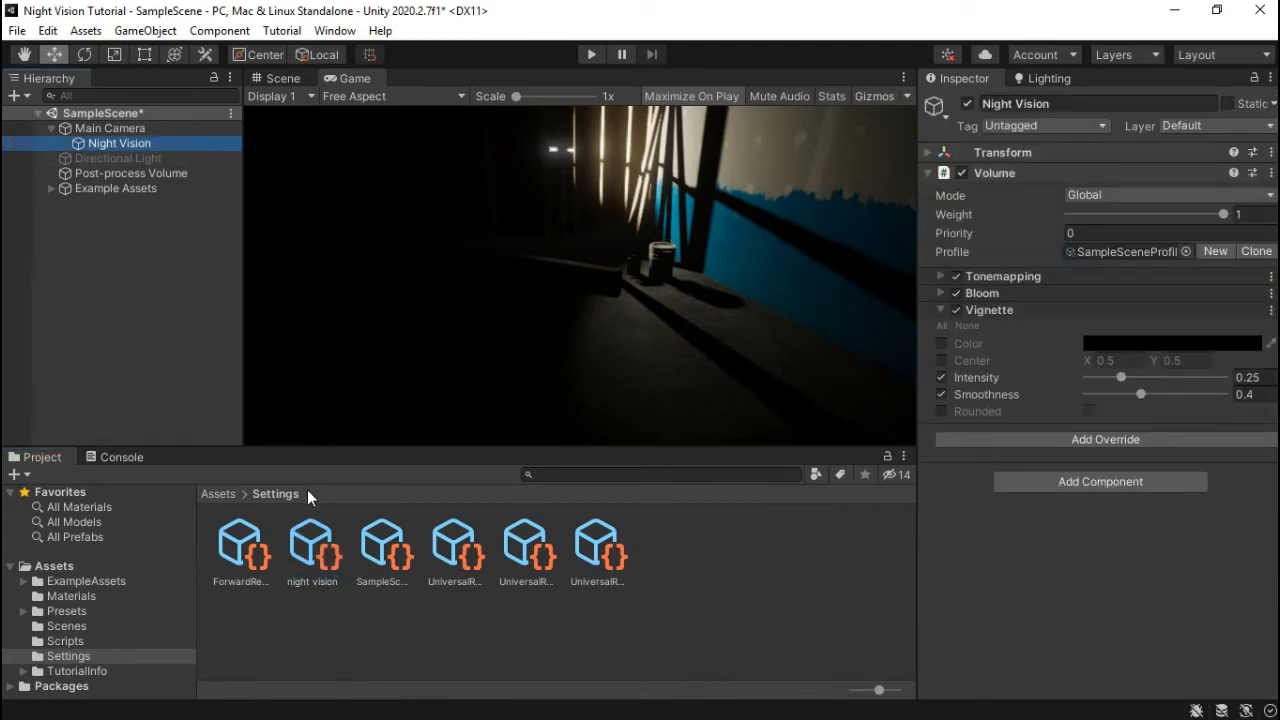
drag(320, 545, 1107, 252)
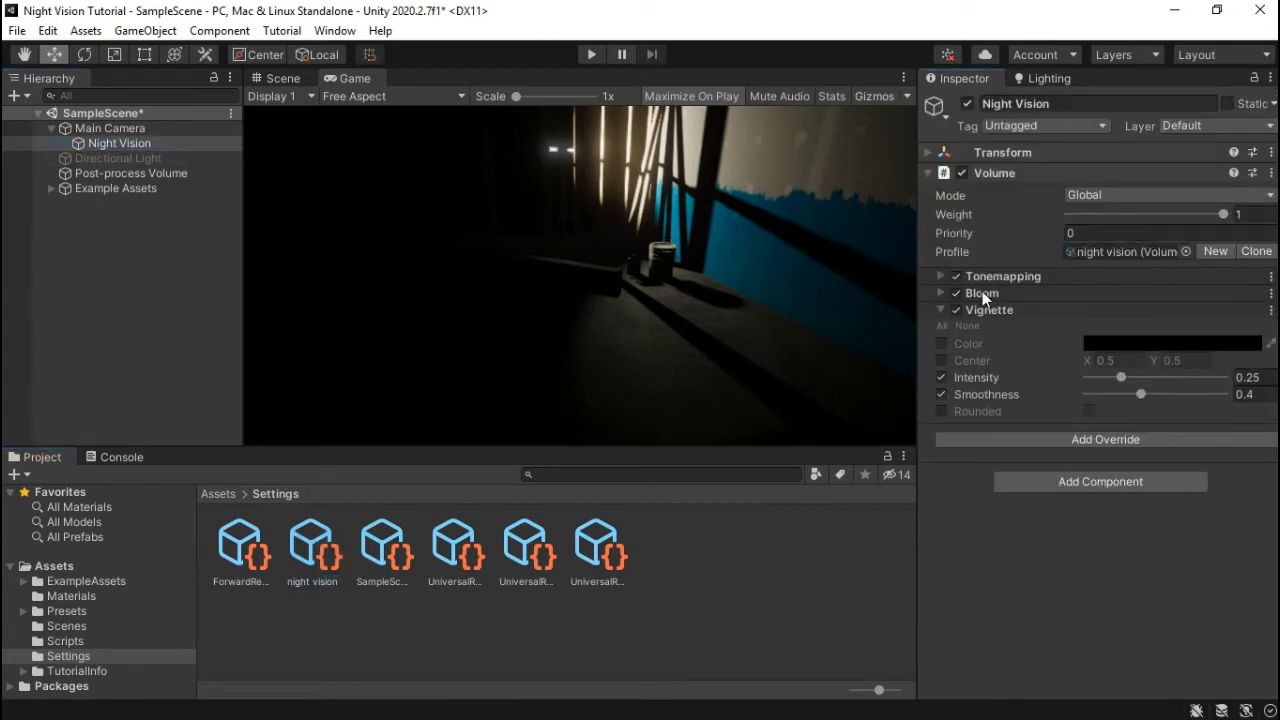
- Remove the Tonemapping override from the night vision profile
click(1271, 276)
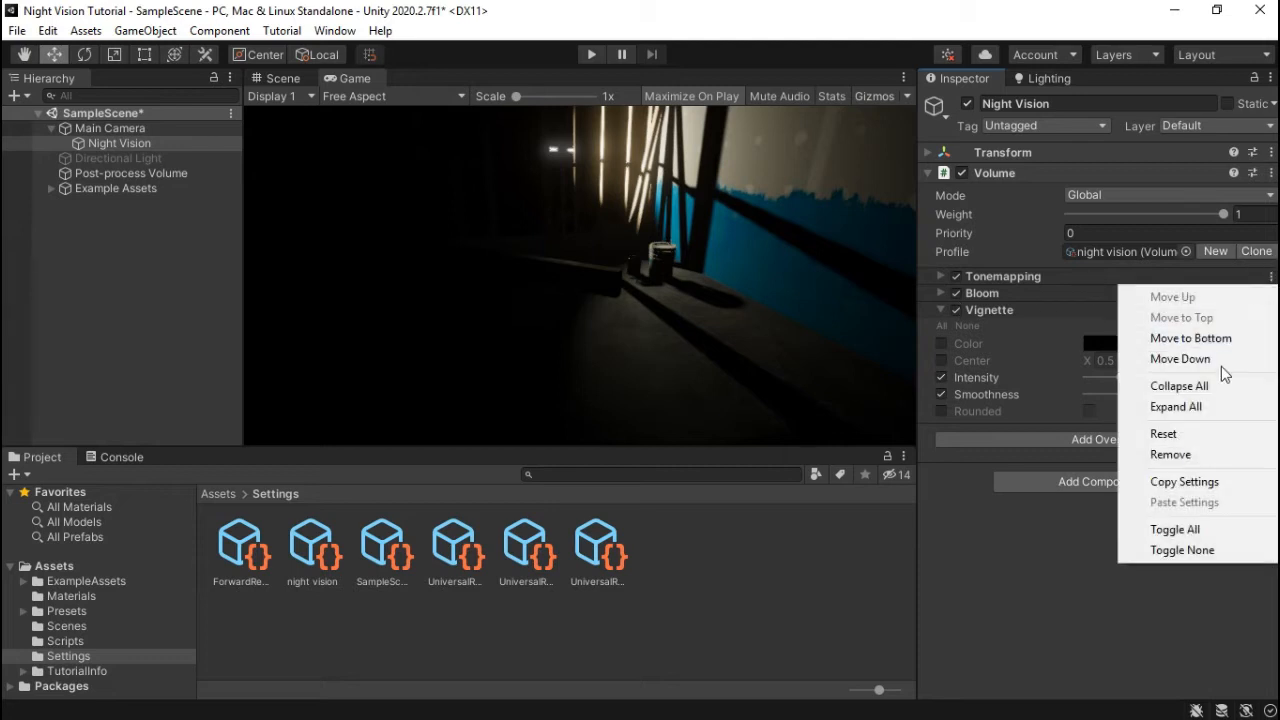
click(1200, 454)
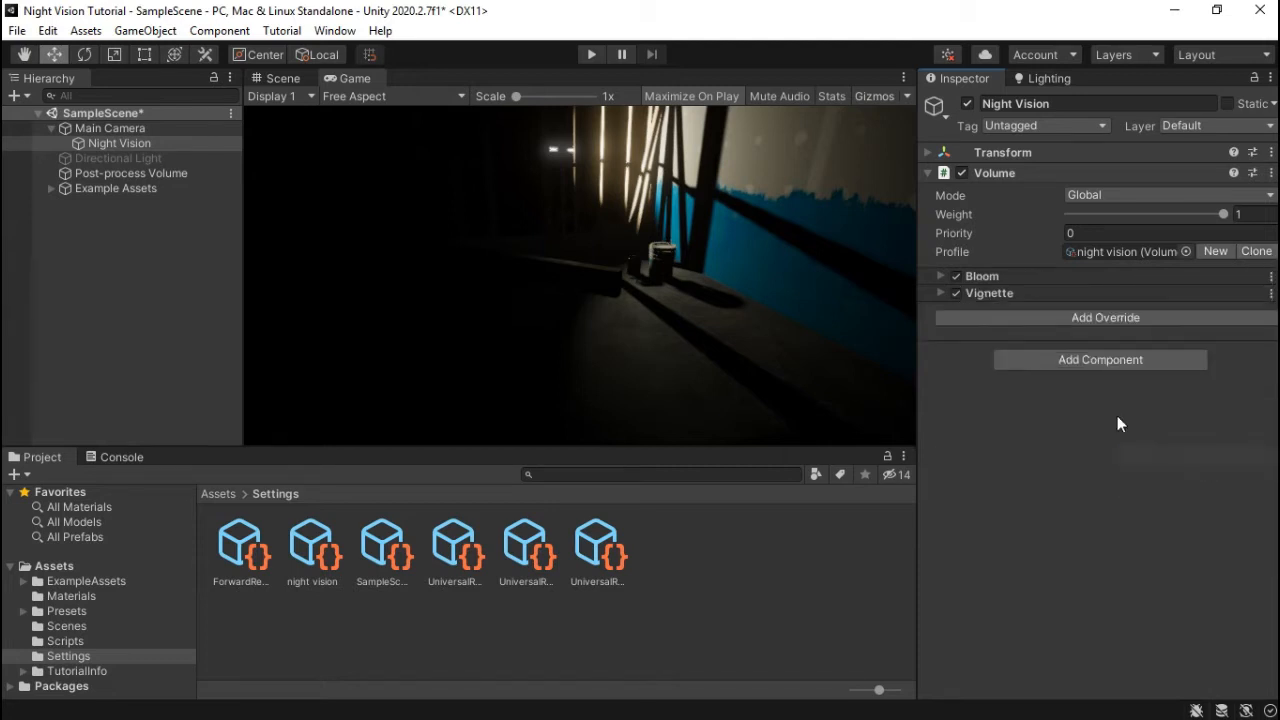
click(134, 174)
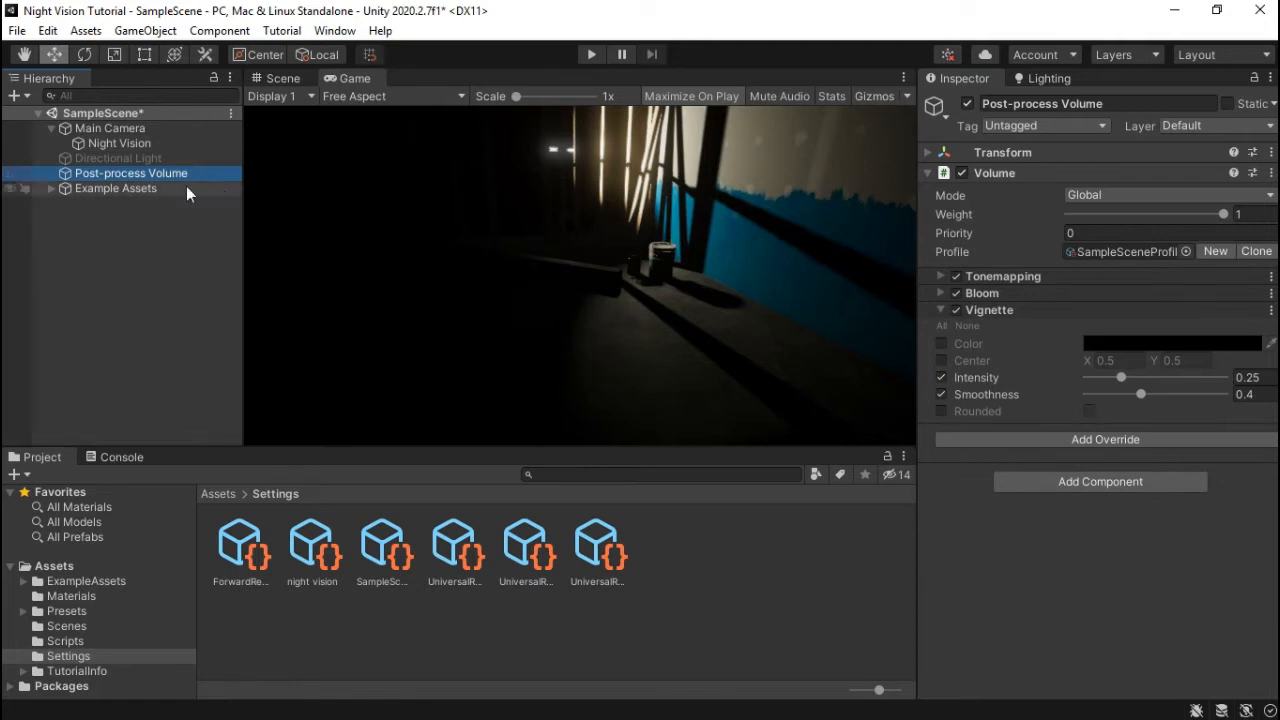
click(141, 145)
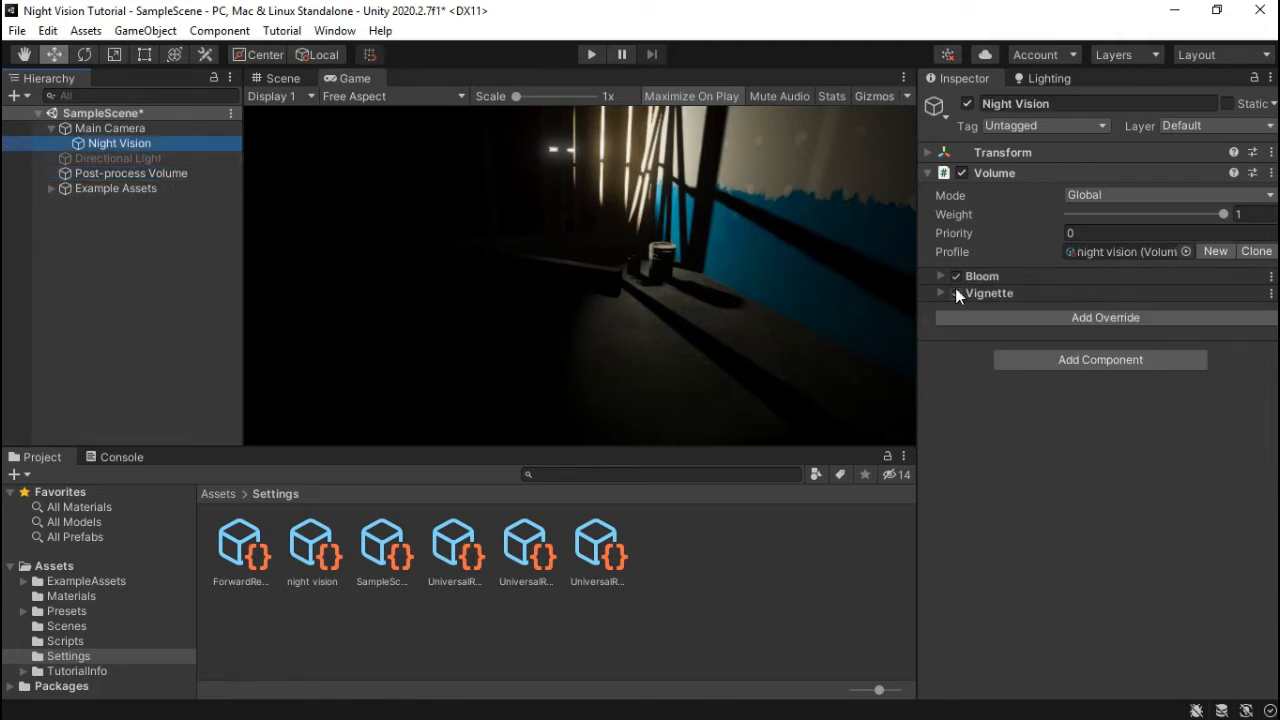
- Expand Vignette and set its Intensity to 0.388 and Smoothness to 0.311
click(941, 293)
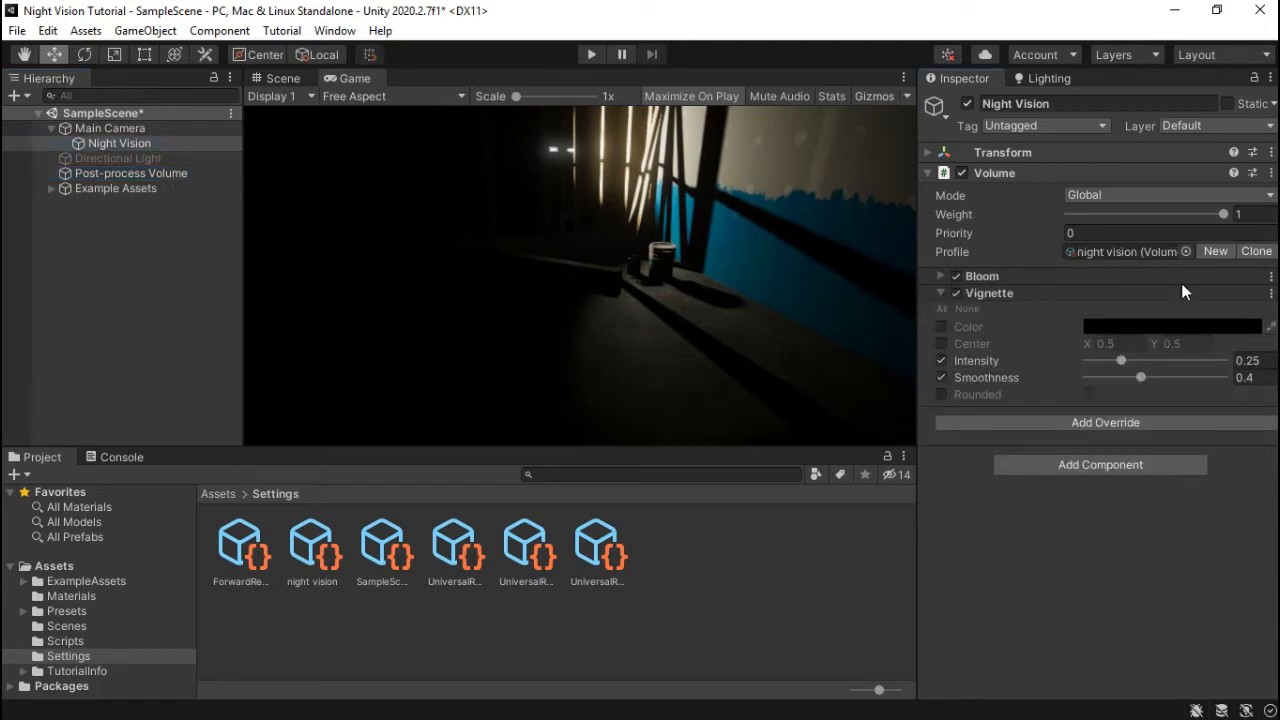
click(1271, 292)
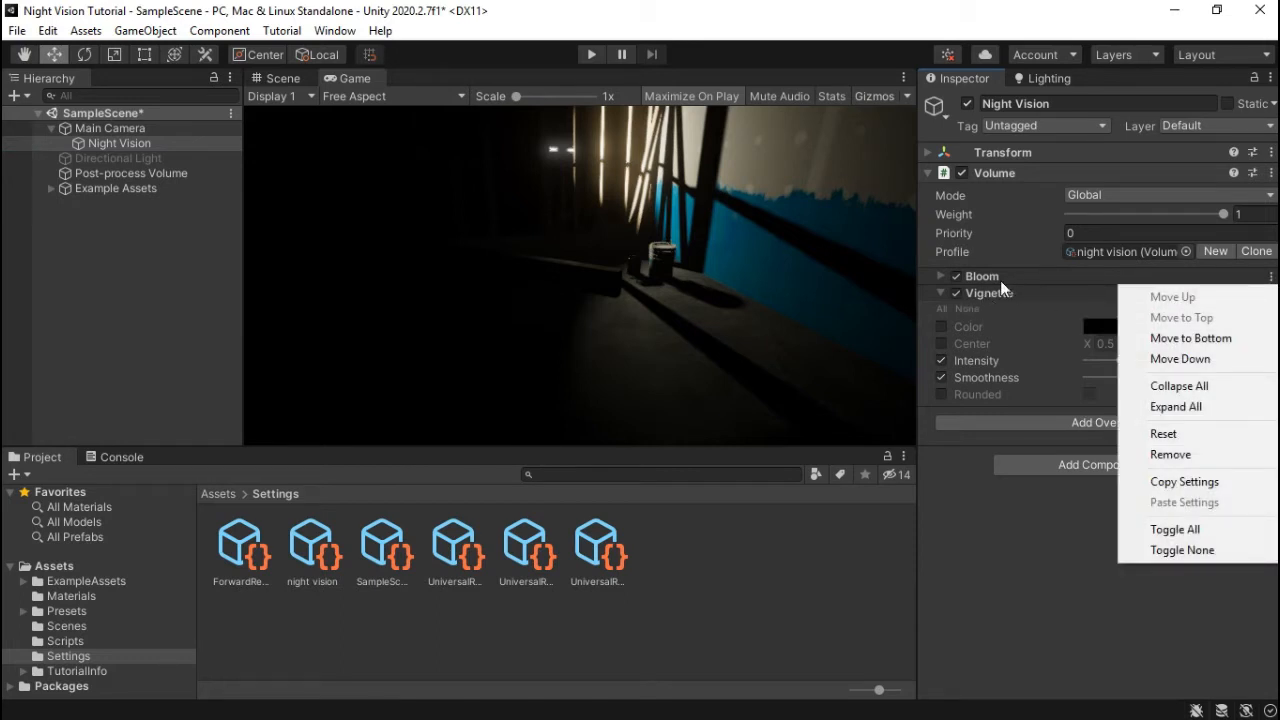
click(1005, 565)
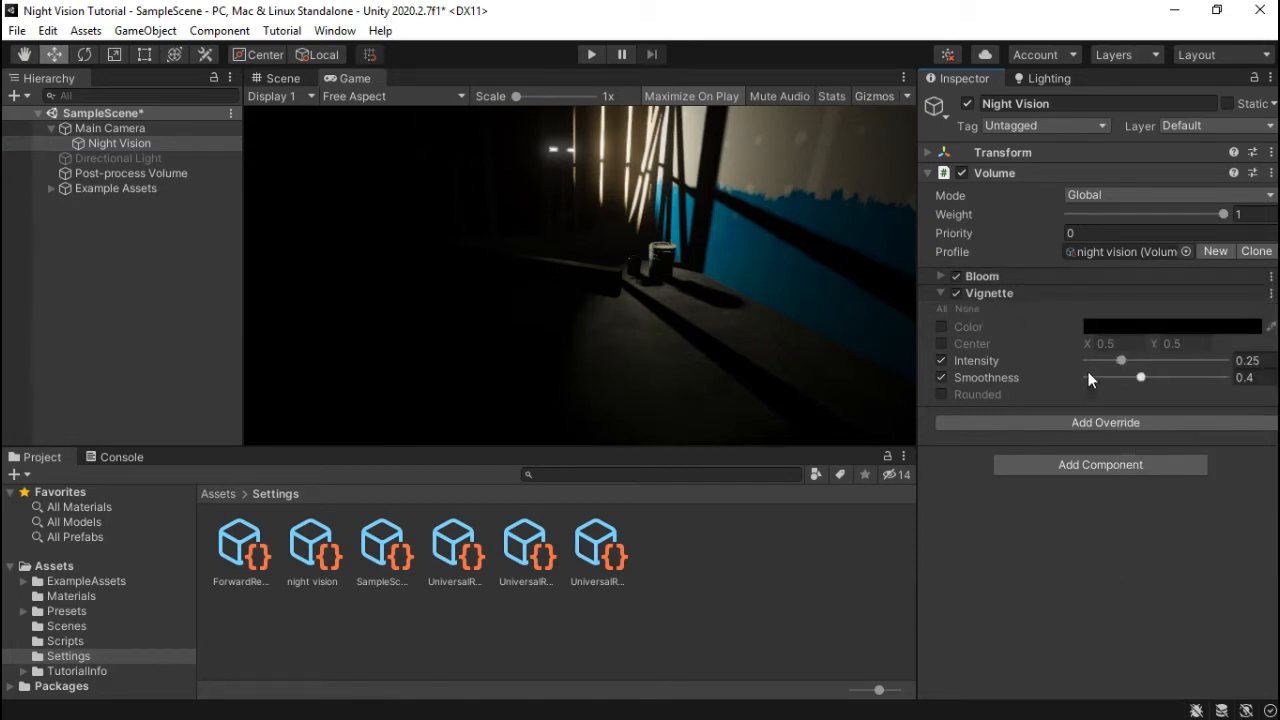
mouse_move(1122, 360)
mouse_down()
mouse_move(1143, 361)
mouse_move(1128, 378)
mouse_up()
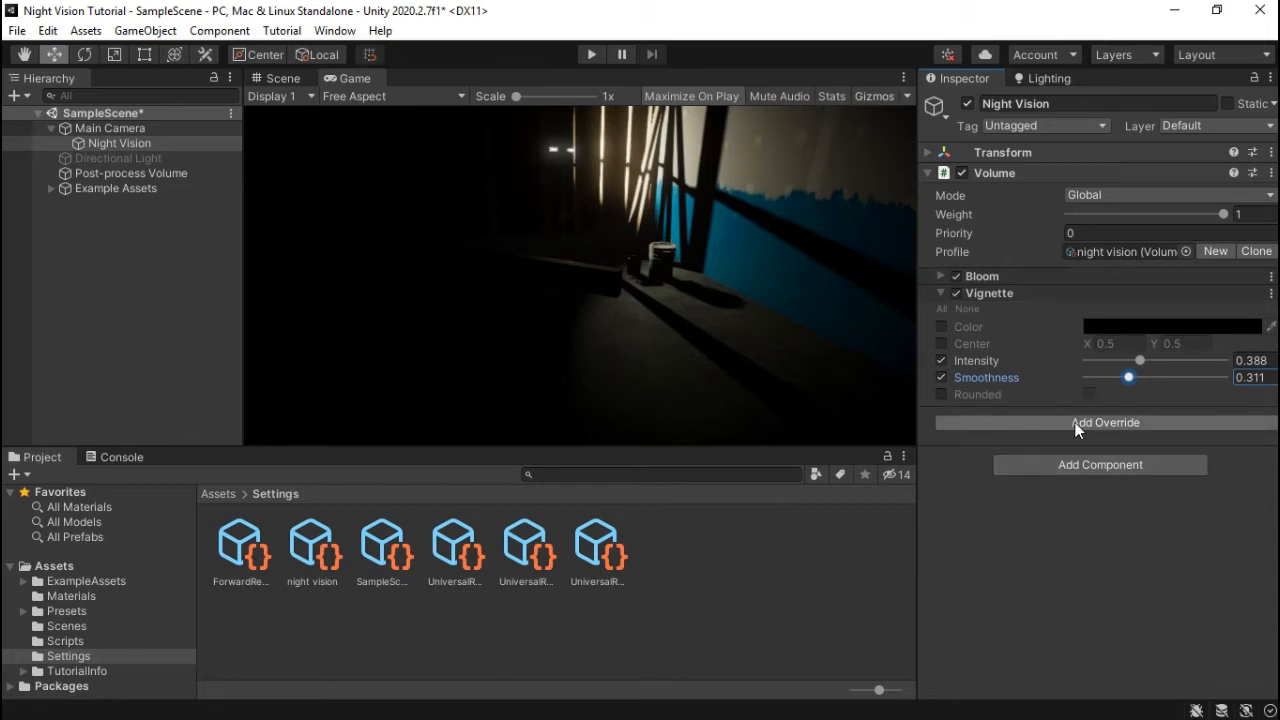
click(267, 79)
- Create a Spot Light as a child of Night Vision via Light > Spotlight
right_drag(667, 331, 651, 466)
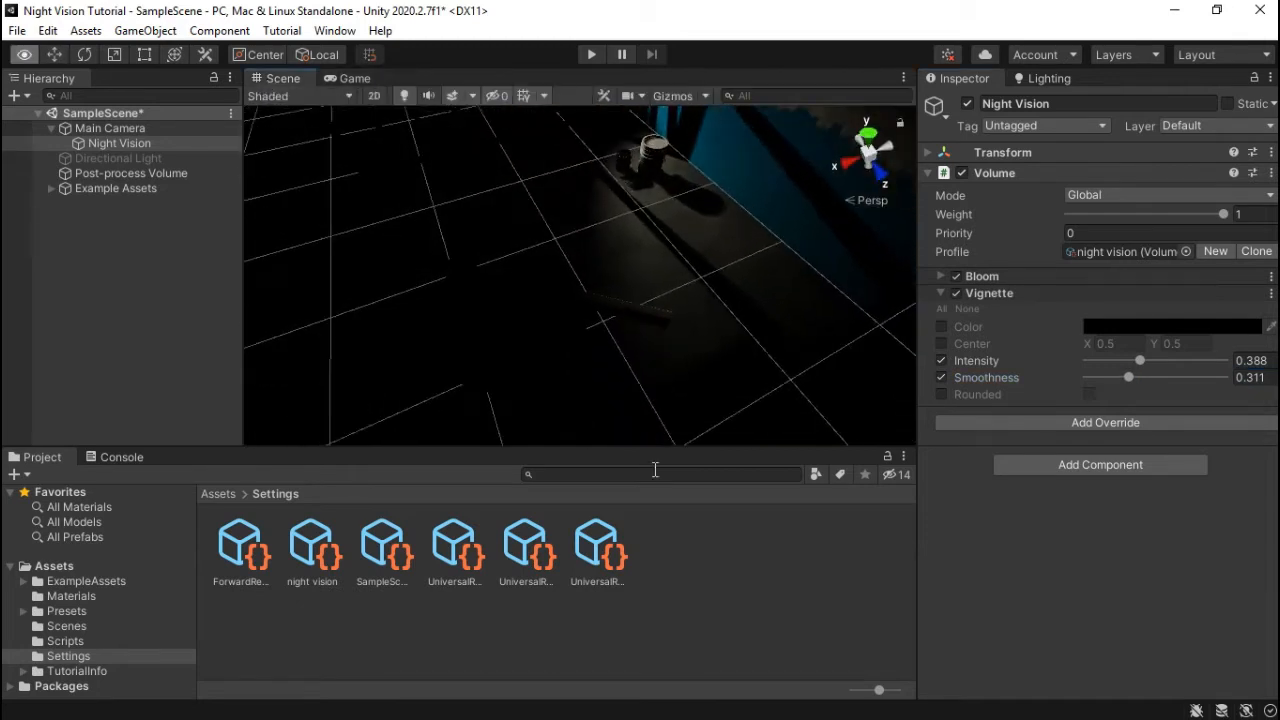
scroll(623, 365, down, 2)
middle_drag(606, 376, 688, 329)
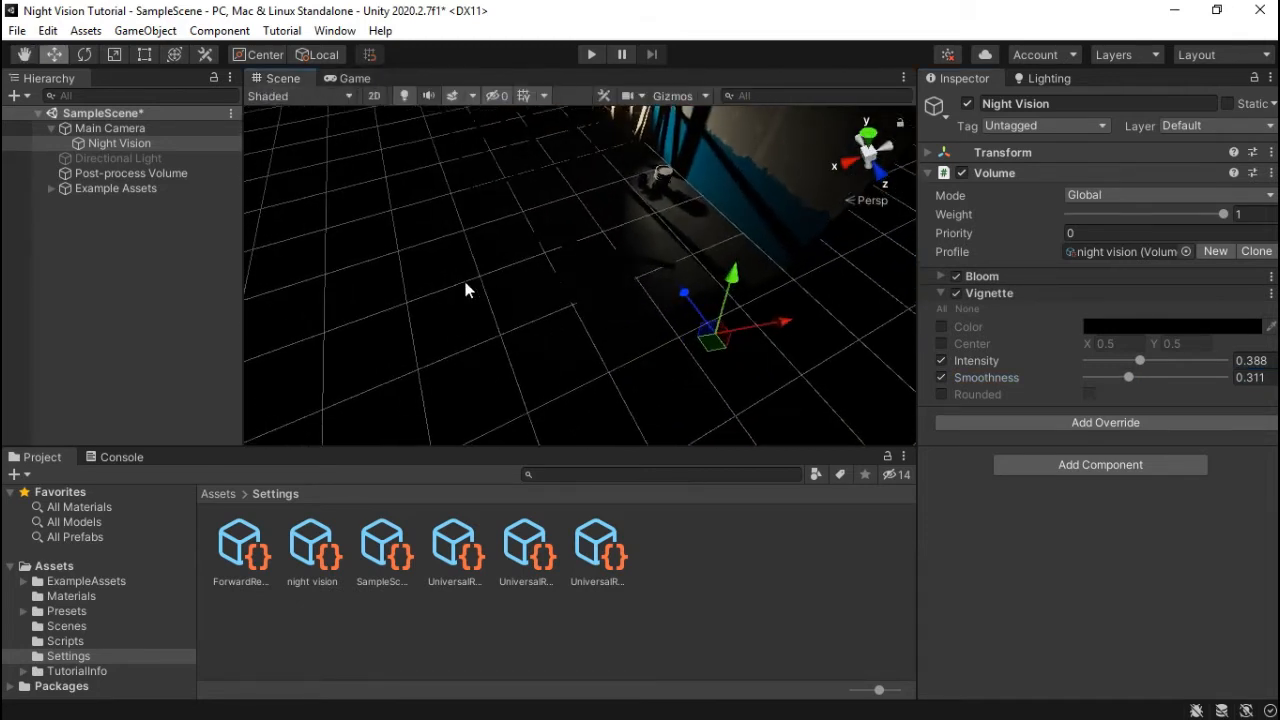
click(100, 142)
right_click(100, 143)
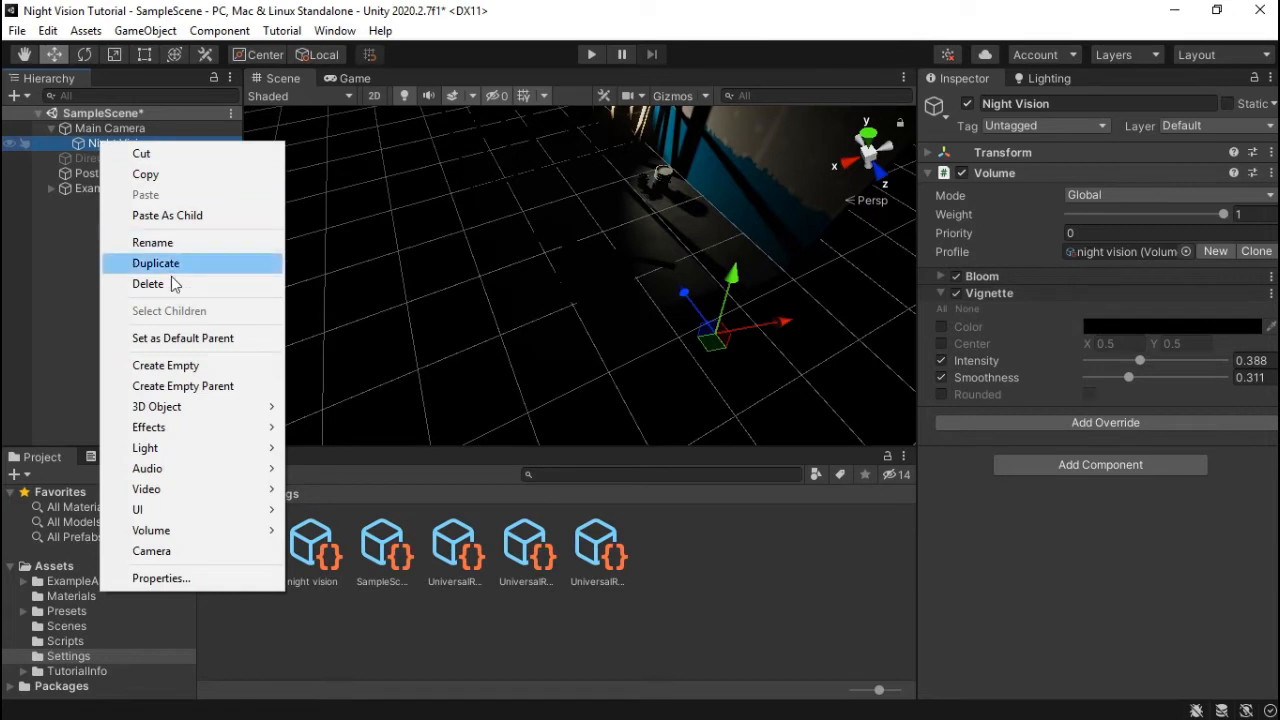
mouse_move(194, 428)
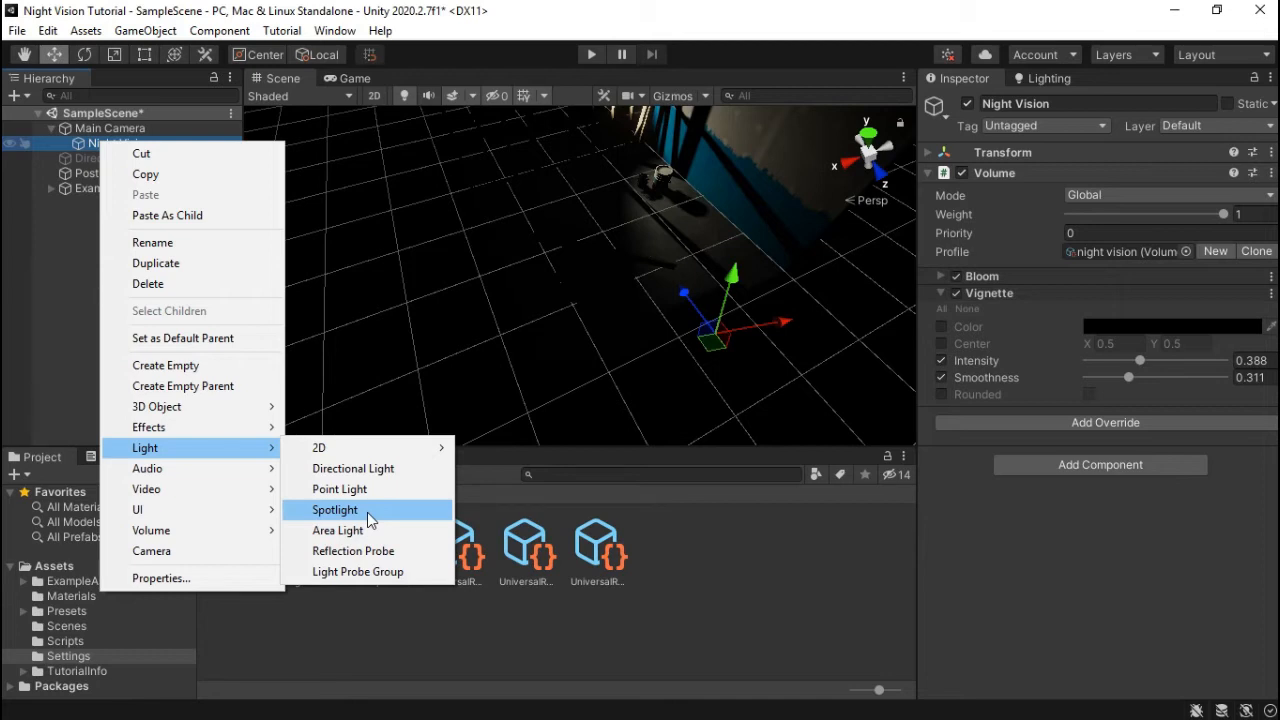
click(367, 512)
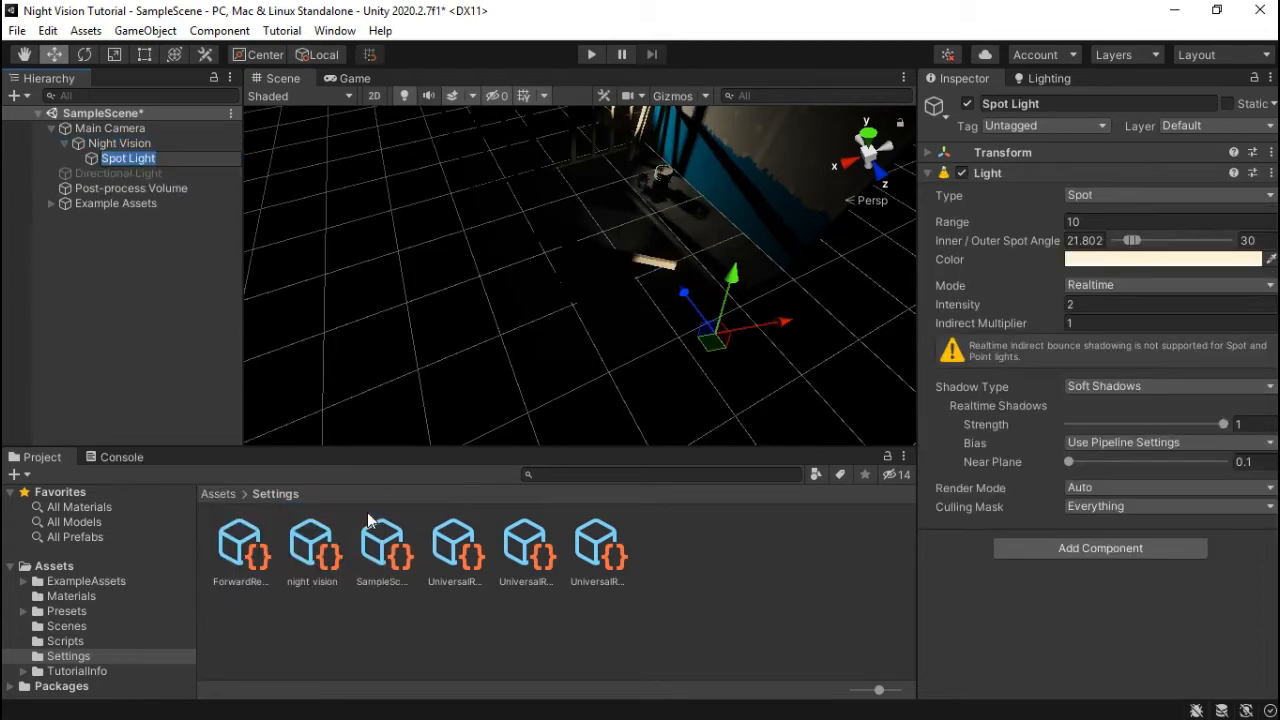
click(73, 160)
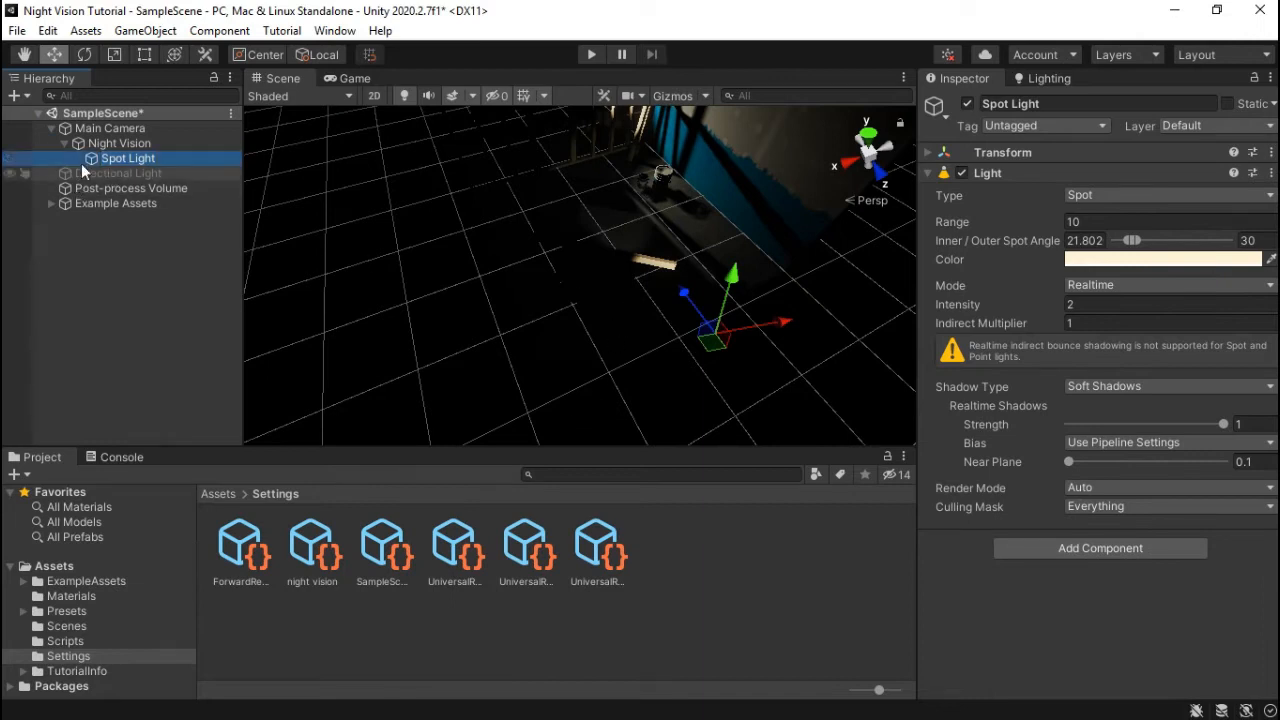
- Aim the Scene view at the lit plank and check the spotlight's result in Game view
right_drag(738, 304, 563, 281)
middle_drag(576, 292, 586, 302)
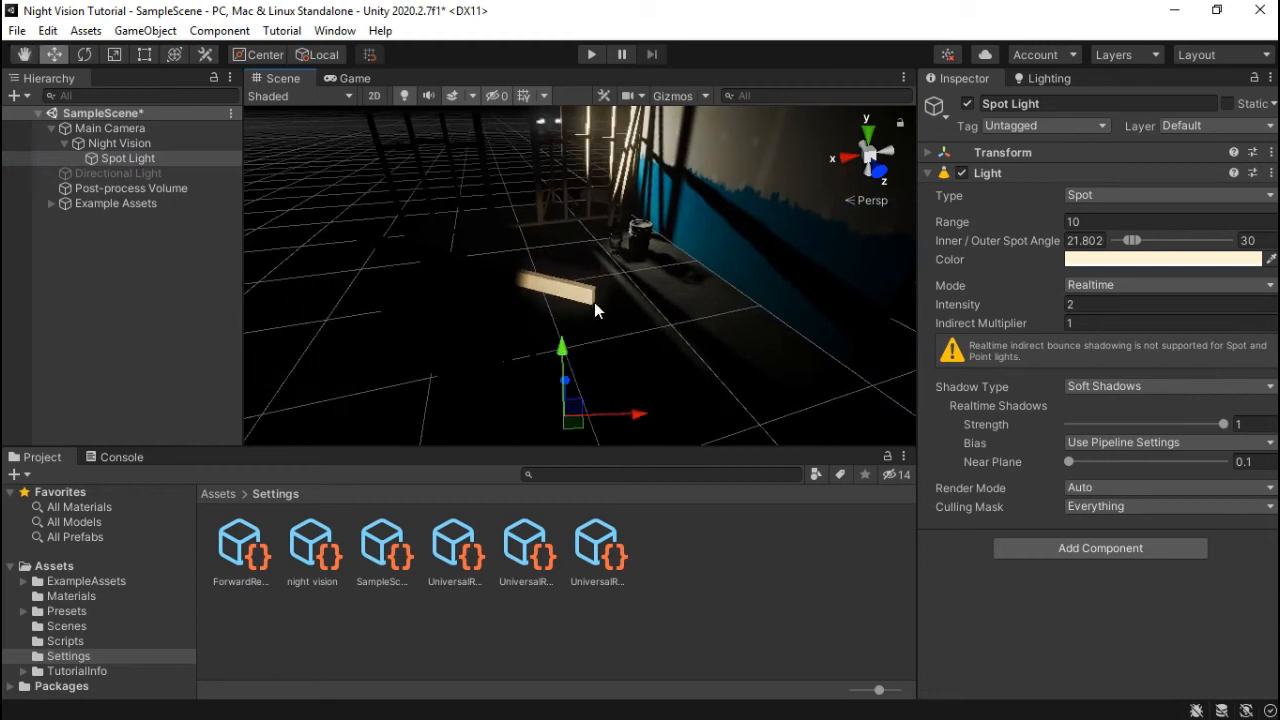
right_drag(632, 300, 626, 321)
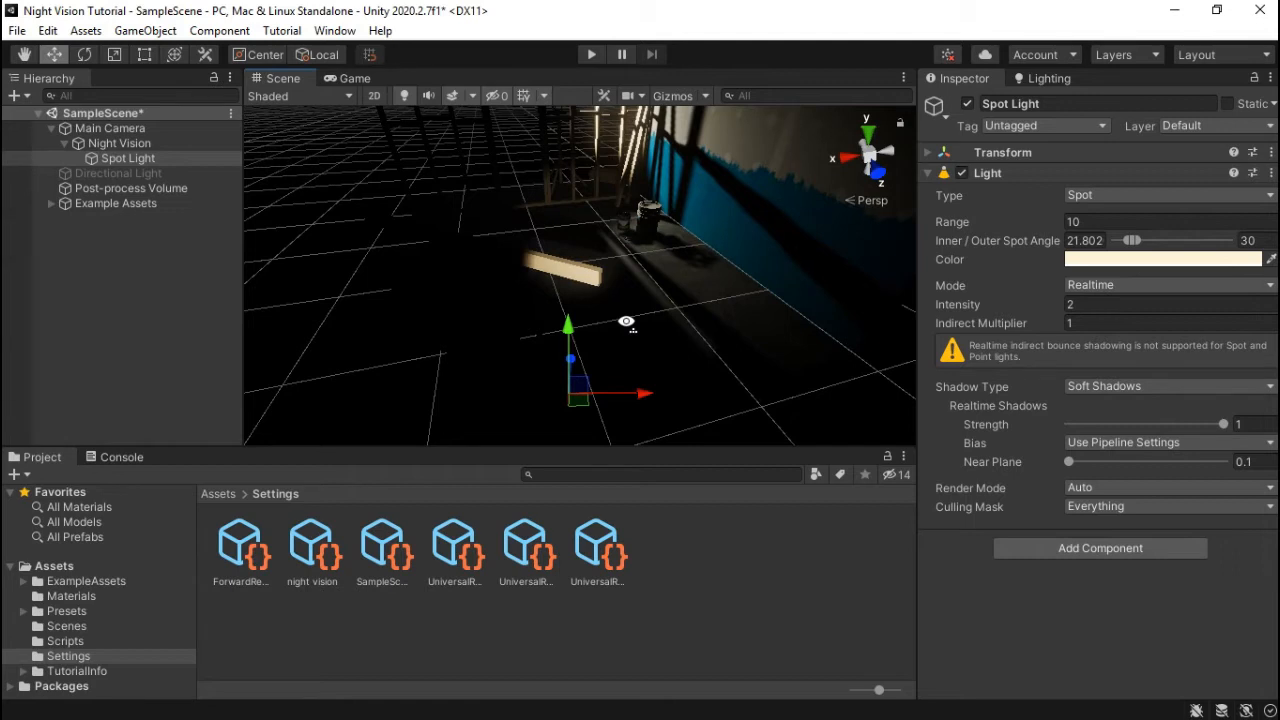
click(348, 78)
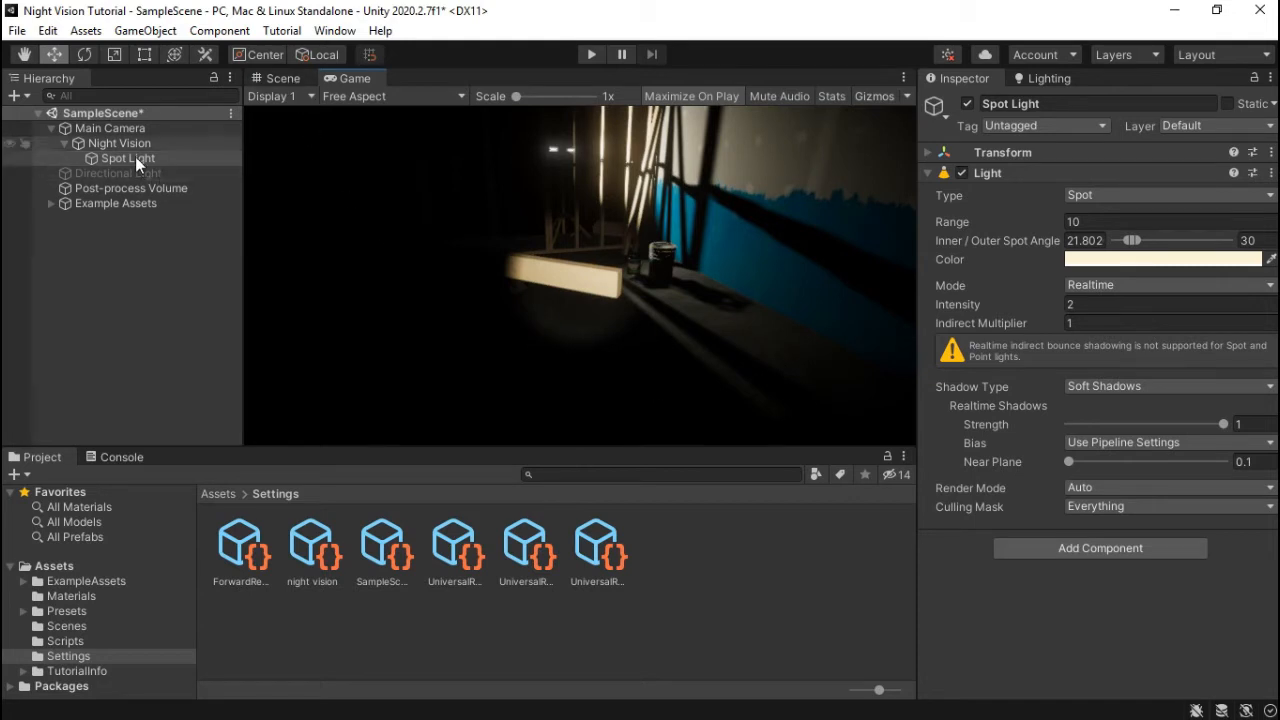
- Widen the Spot Light's outer spot angle to about 101 and check the beam in Game view
click(260, 80)
right_drag(515, 226, 716, 260)
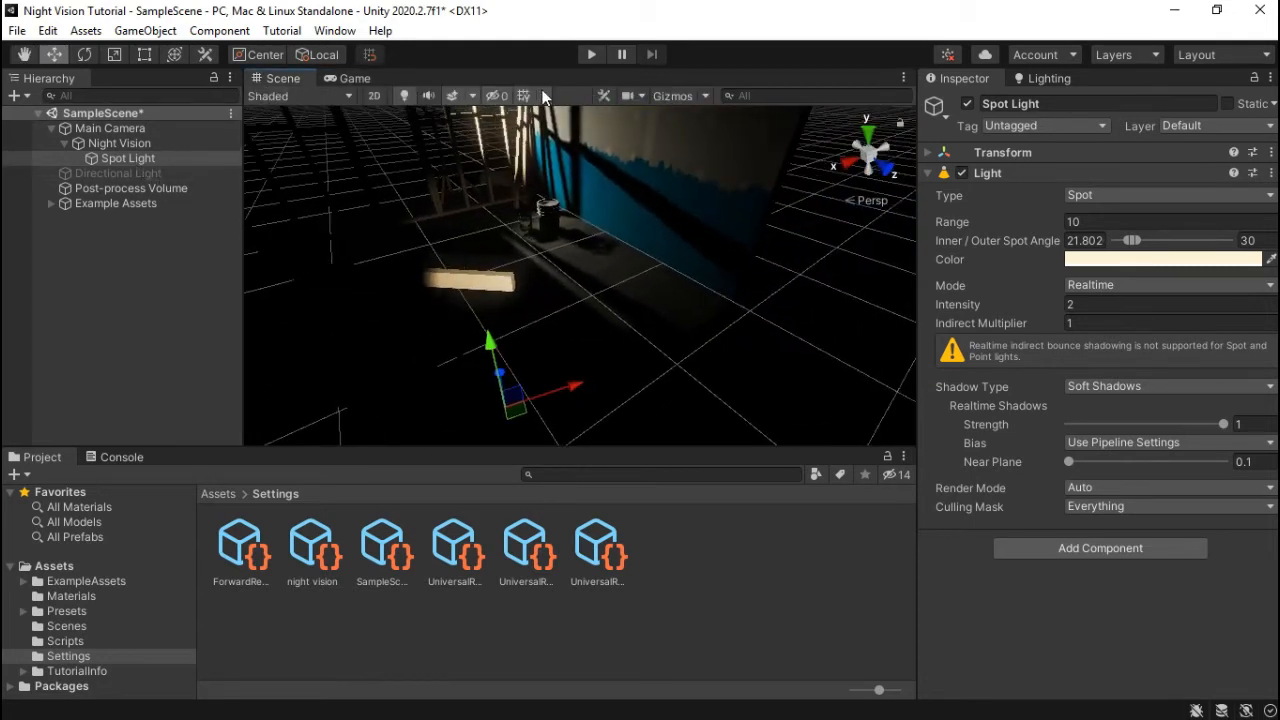
click(672, 96)
right_drag(590, 340, 428, 240)
drag(414, 240, 55, 261)
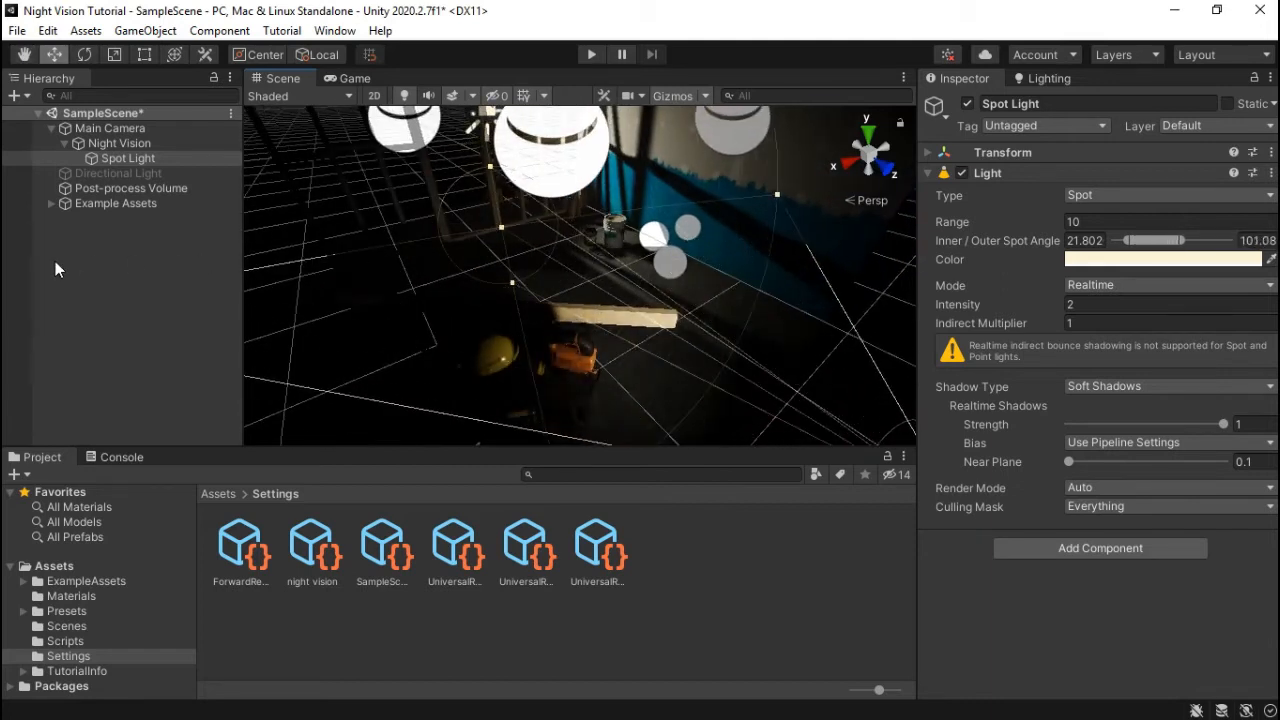
click(347, 78)
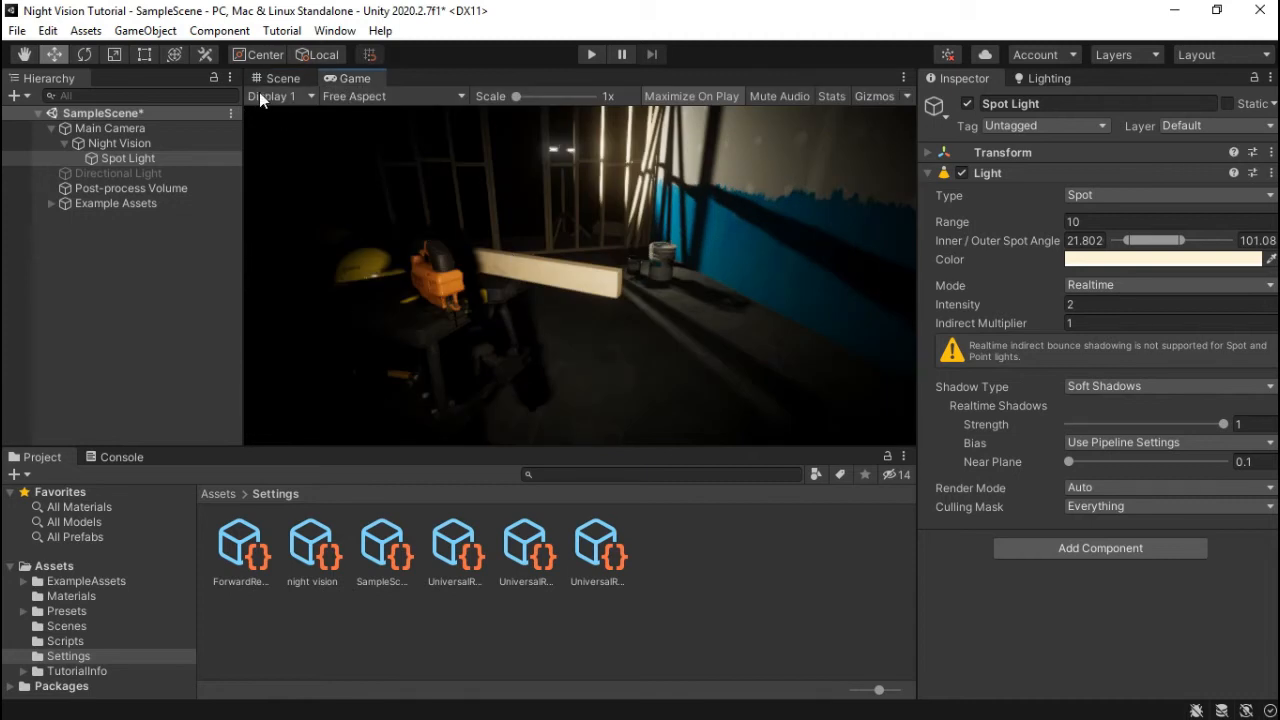
- Widen the Spot Light's inner spot angle to about 80, previewing the softer beam
click(296, 75)
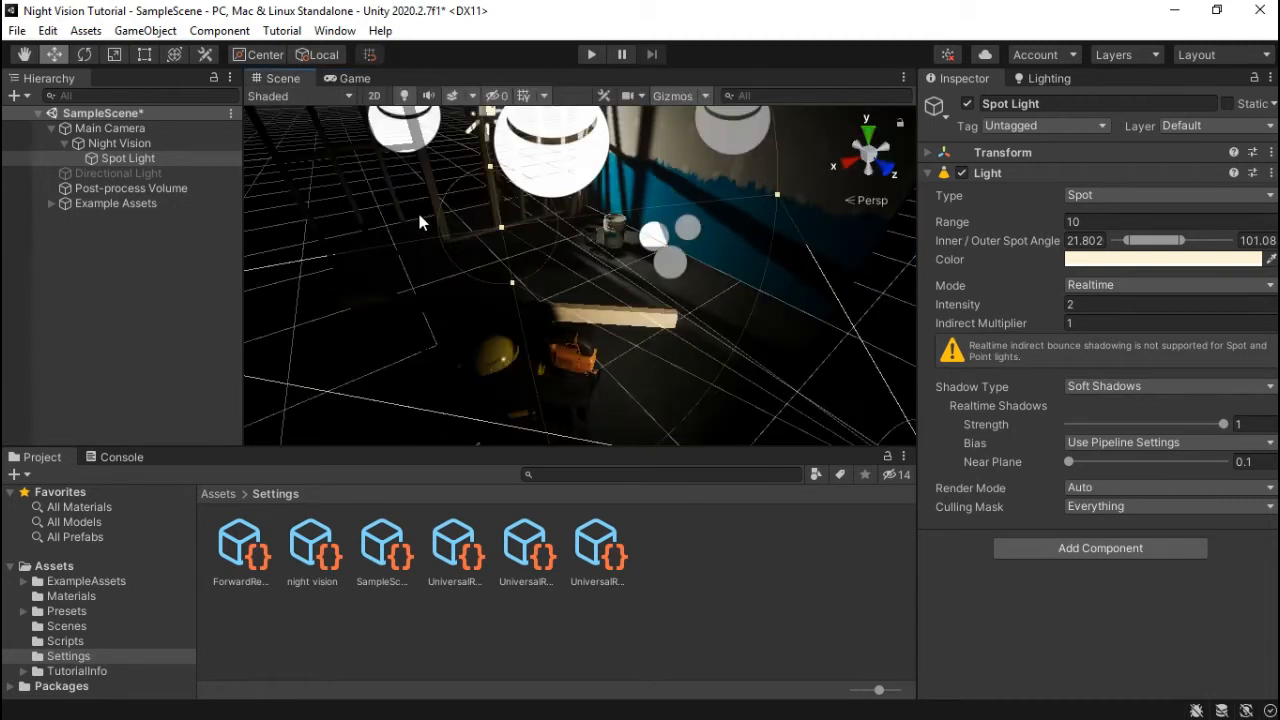
drag(512, 283, 535, 378)
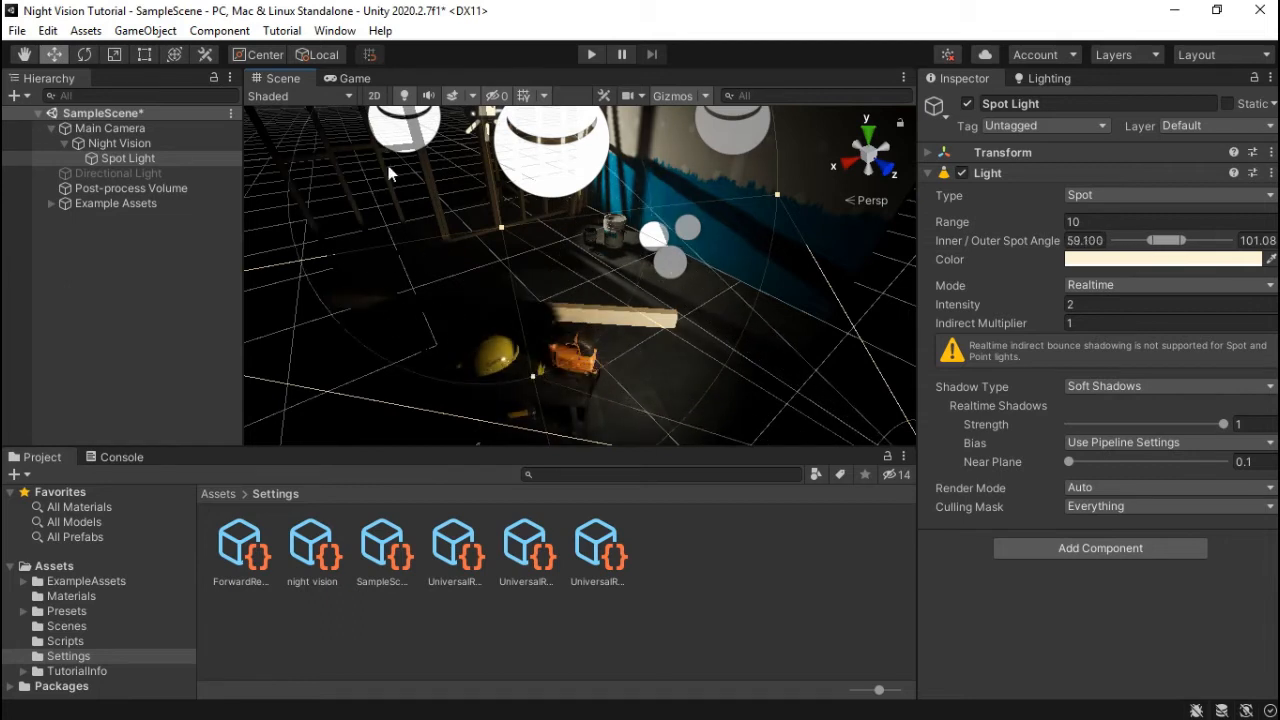
click(343, 76)
click(285, 78)
drag(536, 379, 547, 434)
click(336, 78)
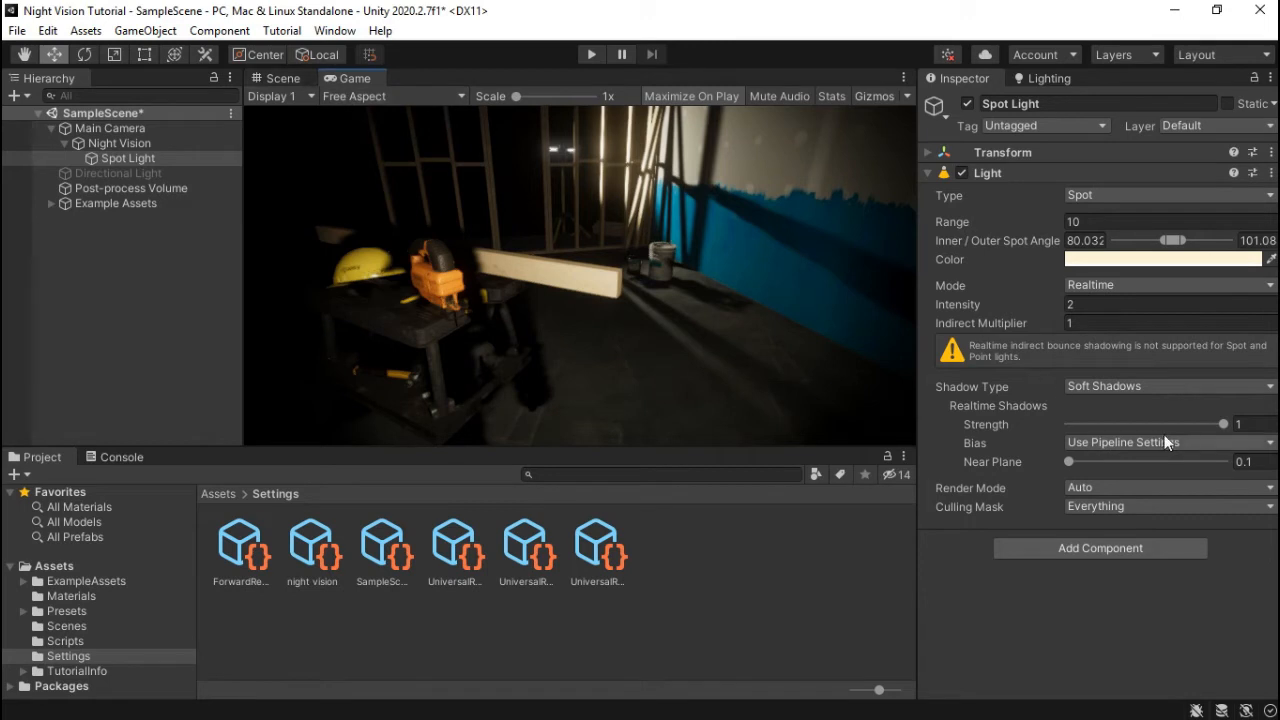
- Set the Spot Light's intensity to 6 and set its shadows to No Shadows
click(1097, 305)
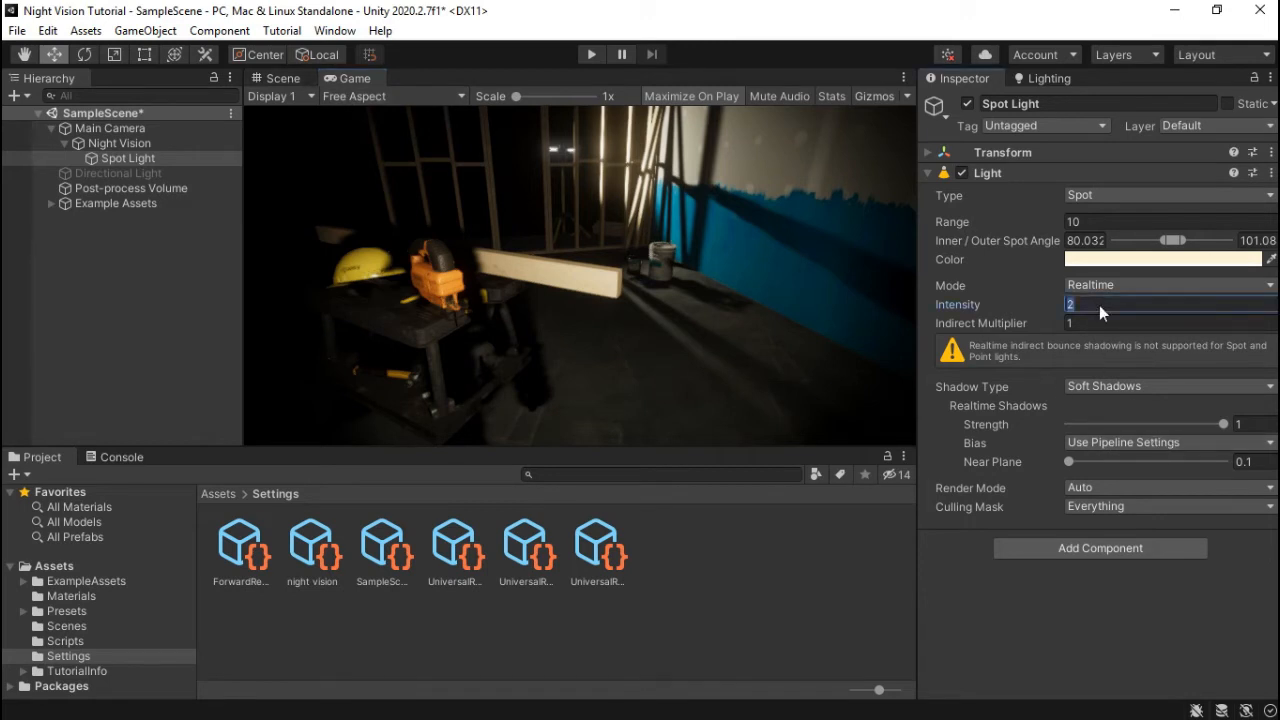
text(6)
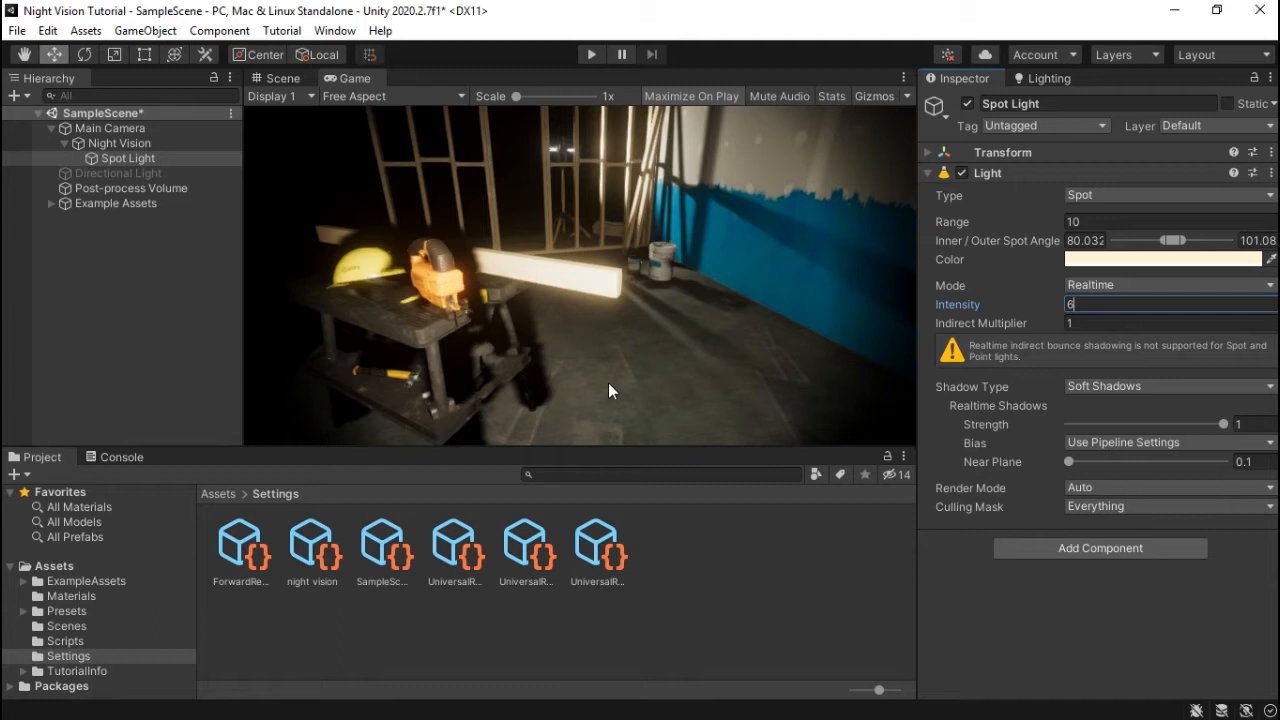
click(1167, 390)
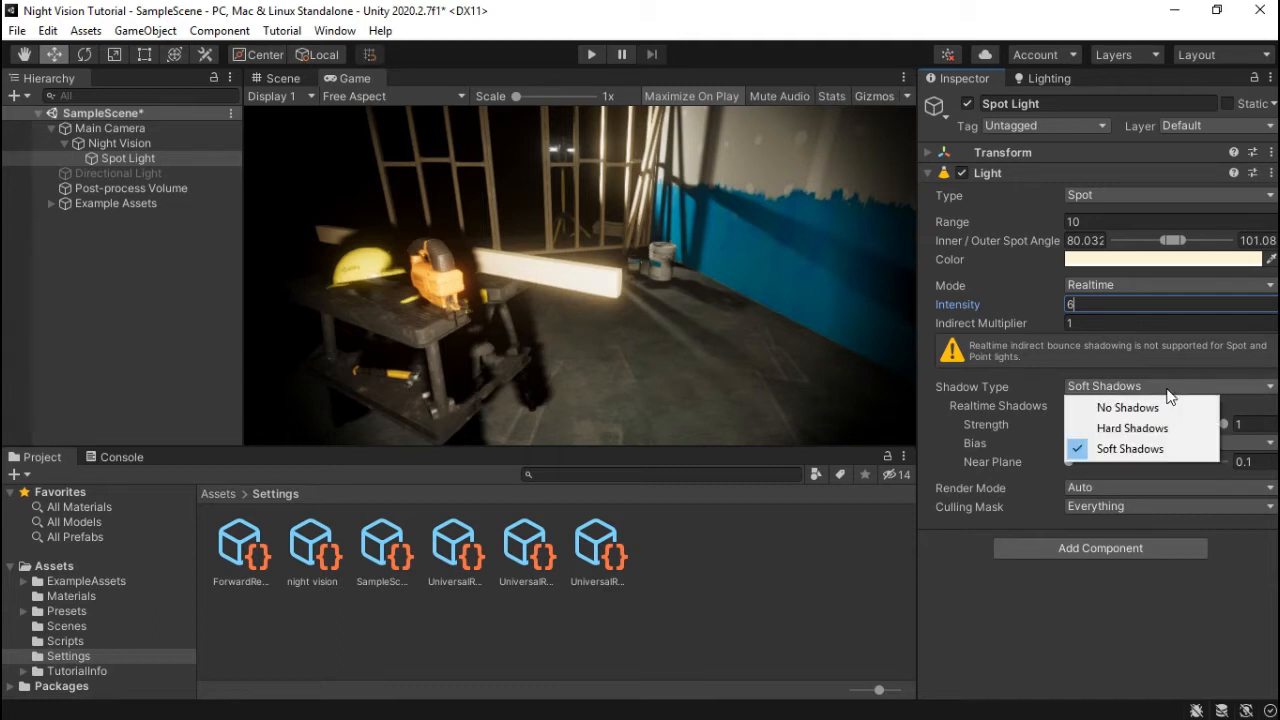
click(1158, 408)
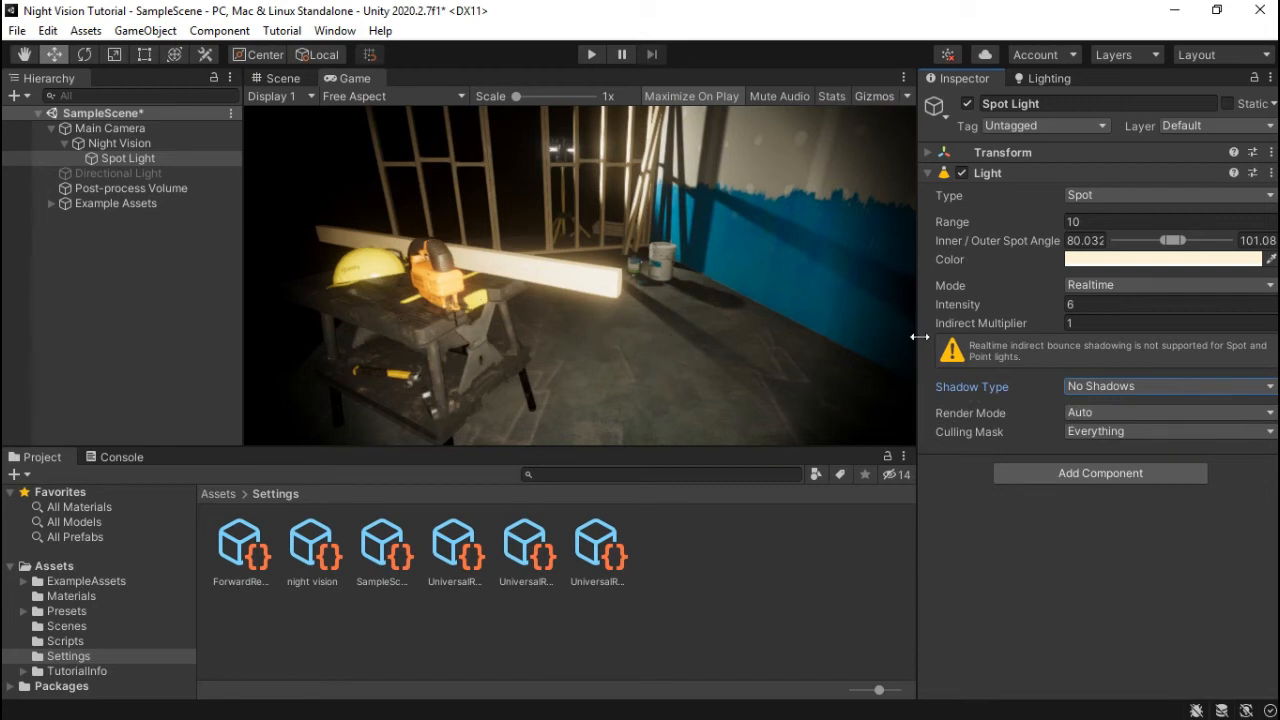
- Set the Spot Light's range to 20 and frame it in the Scene view
click(1097, 221)
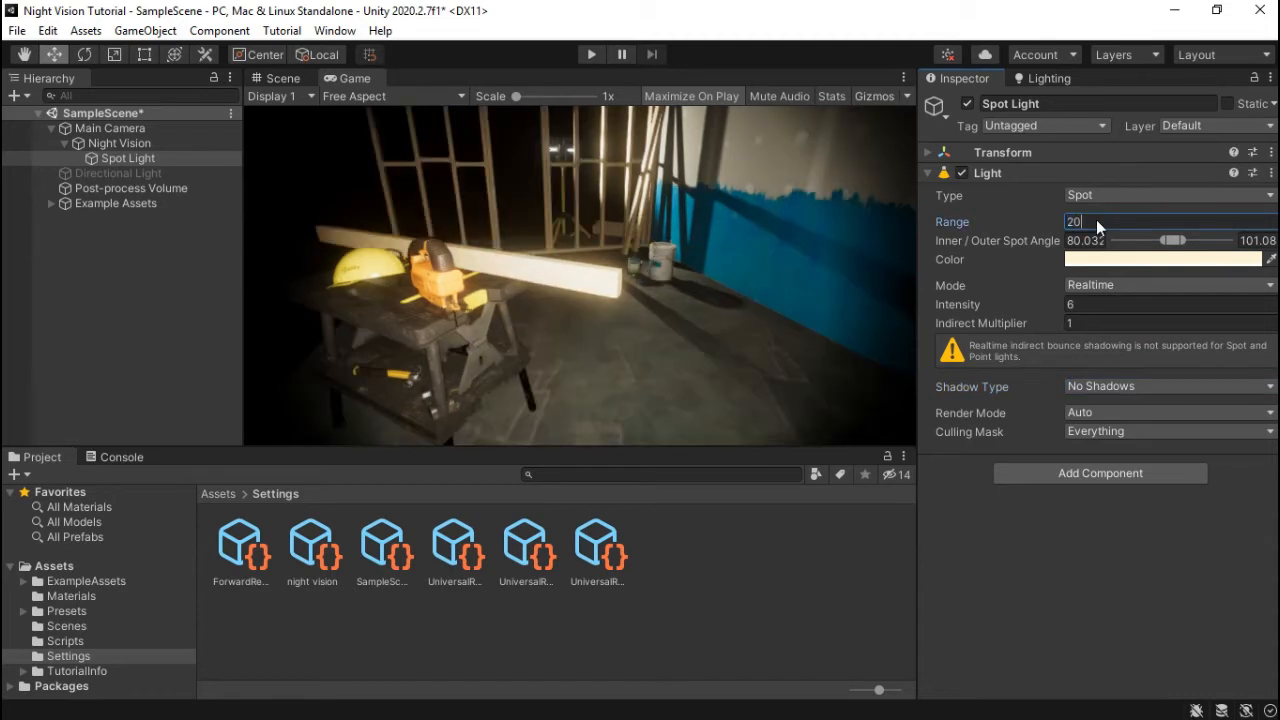
click(283, 78)
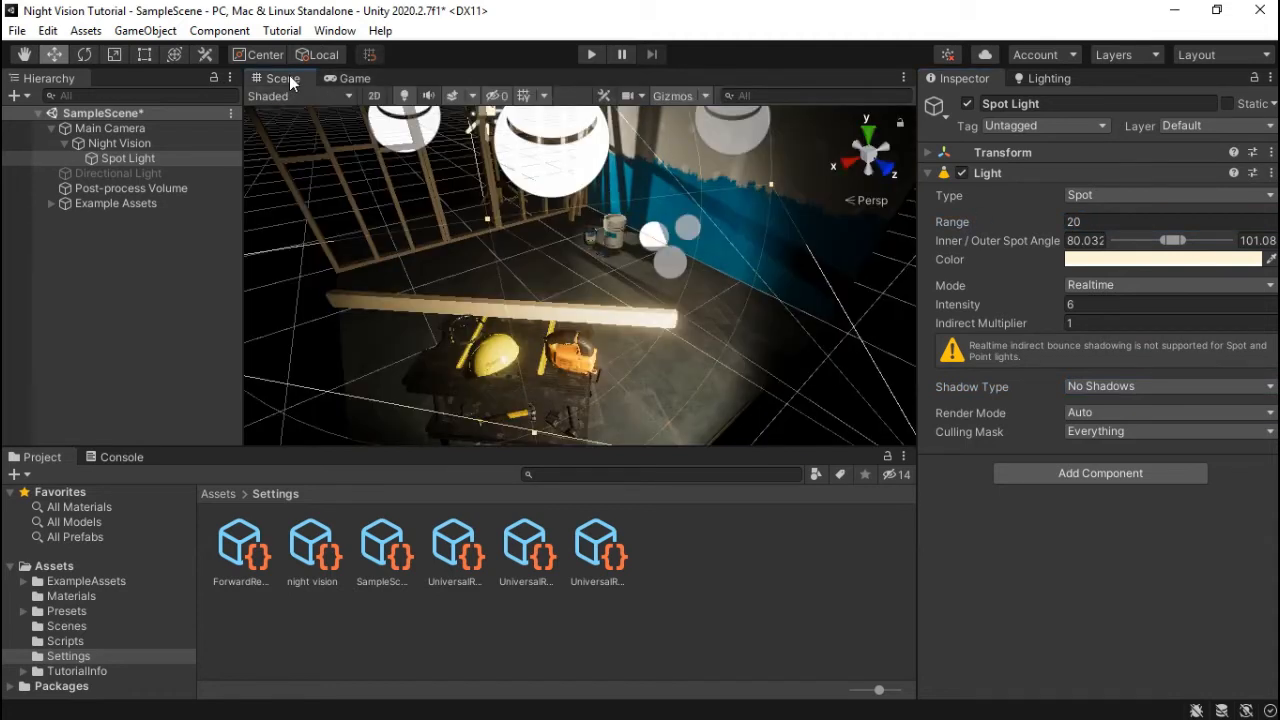
key(f)
alt+drag(660, 300, 613, 295)
- Add a Color Adjustments override to the Night Vision volume
click(125, 144)
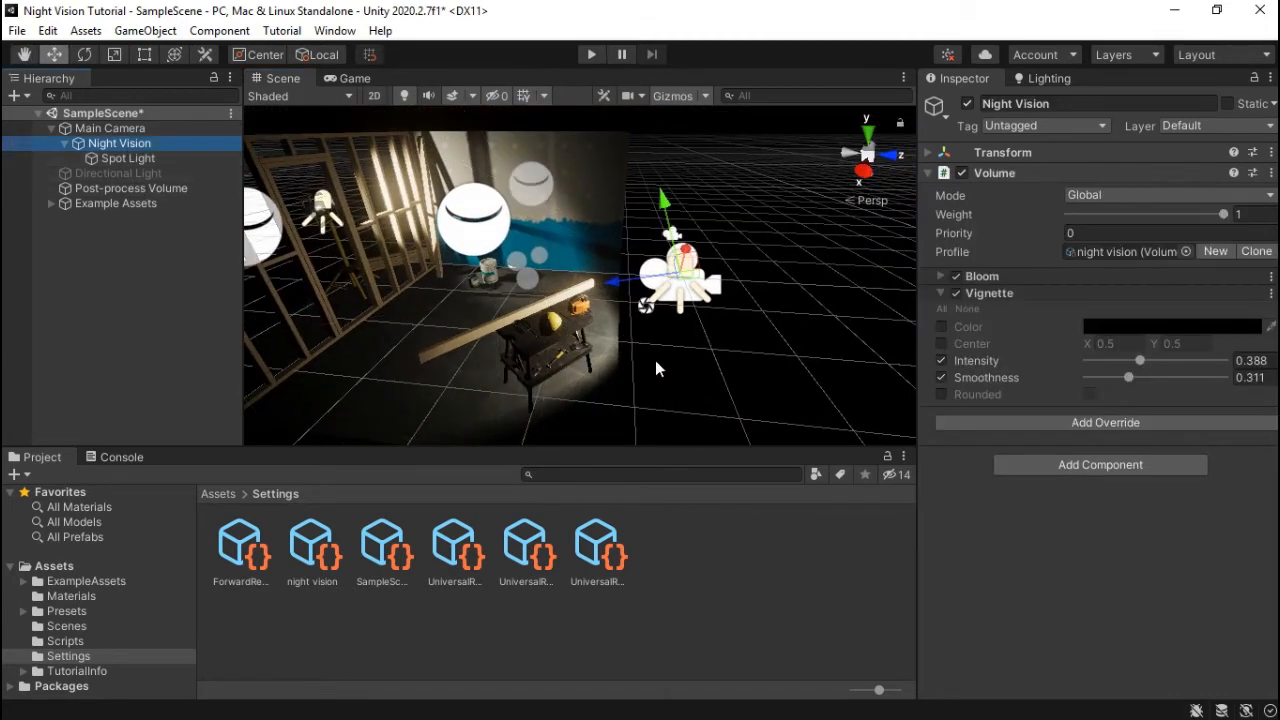
alt+drag(655, 360, 580, 340)
click(356, 79)
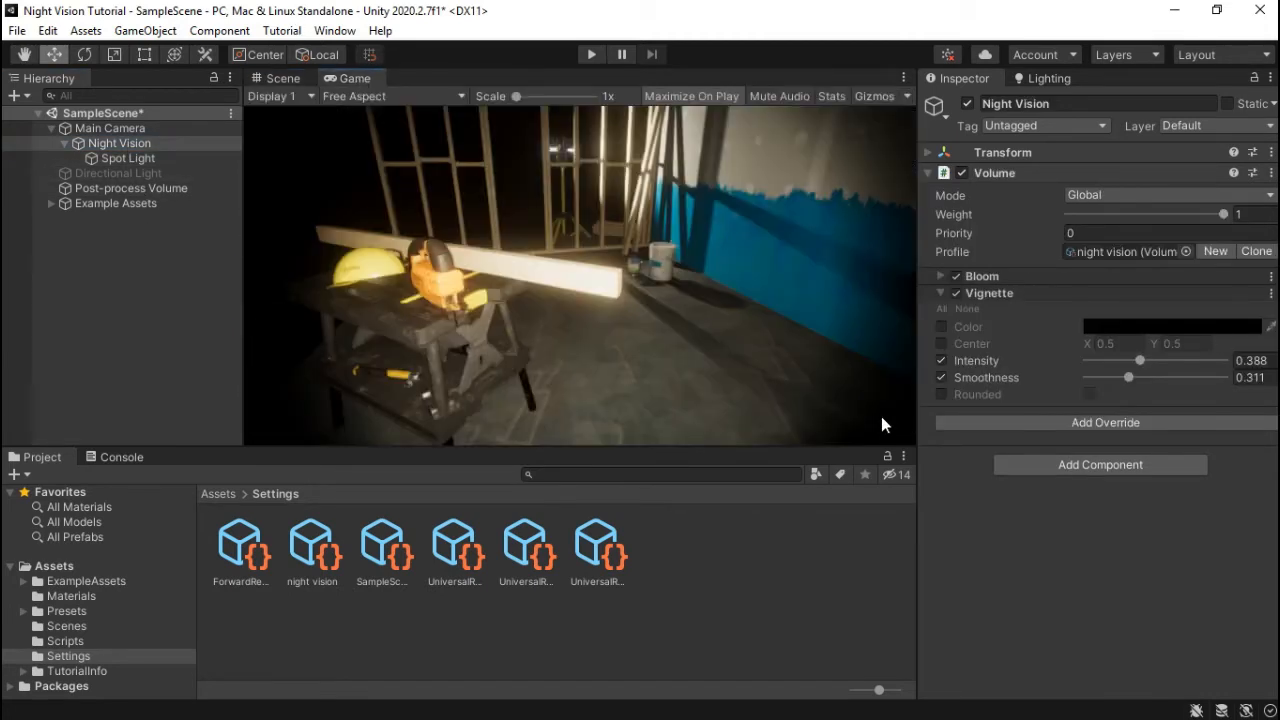
click(1092, 425)
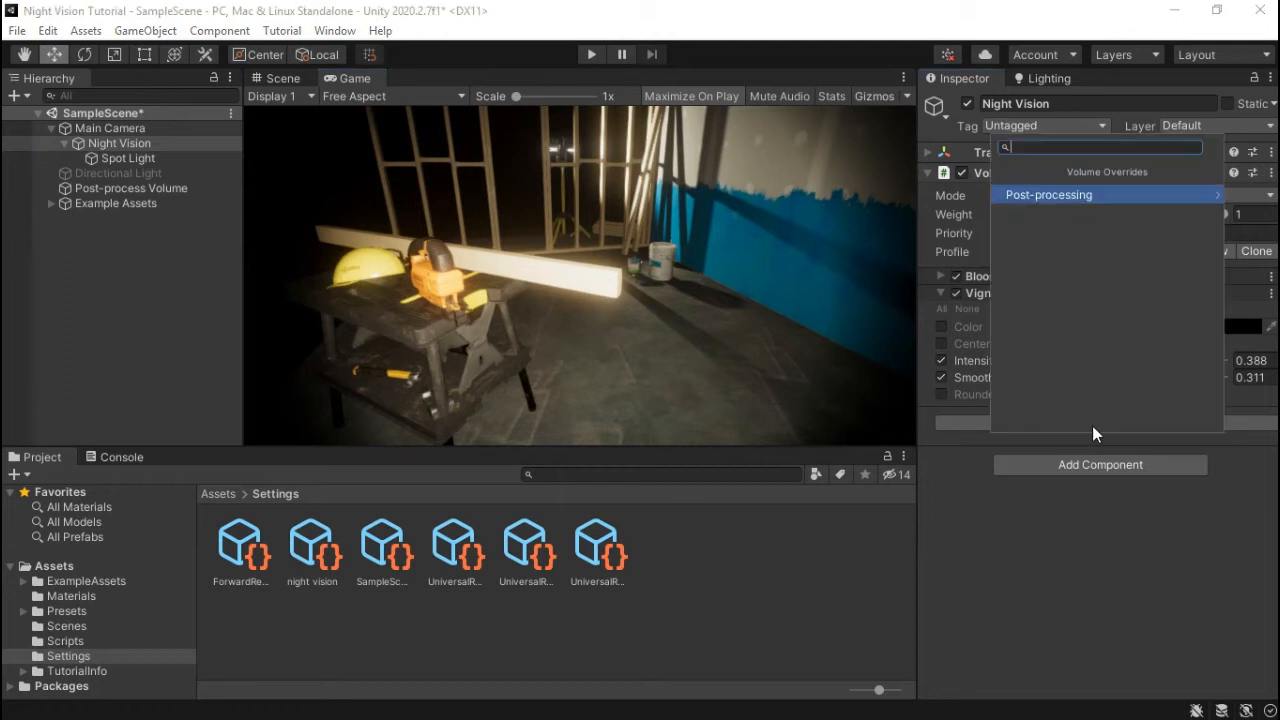
click(1059, 197)
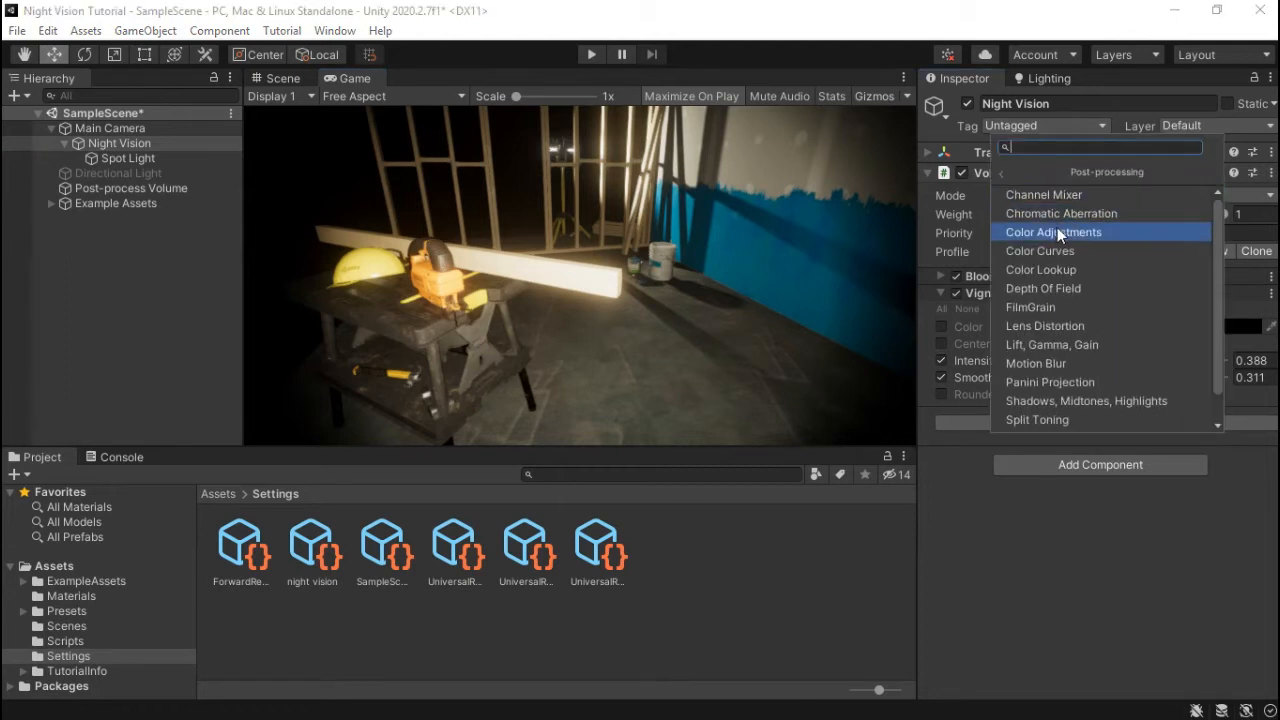
click(1055, 232)
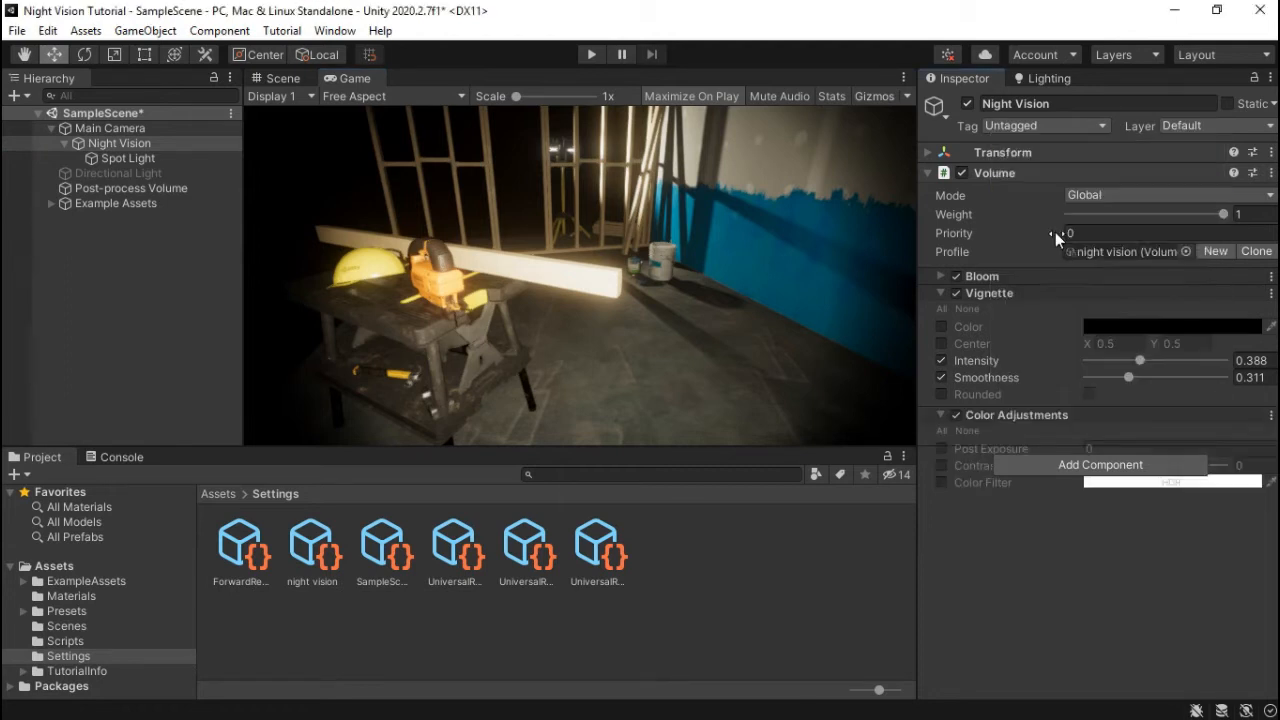
- Enable a saturated green Color Filter and lower Vignette Smoothness to 0.229
click(942, 484)
click(1135, 483)
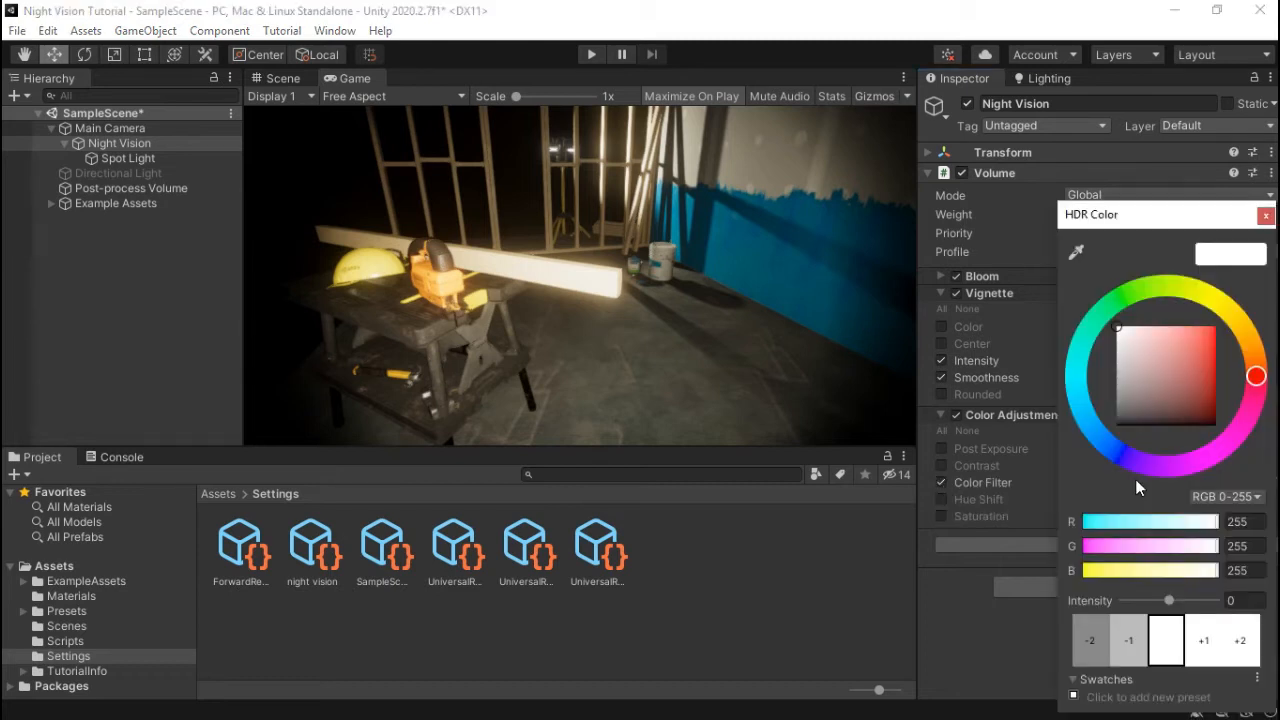
click(1126, 303)
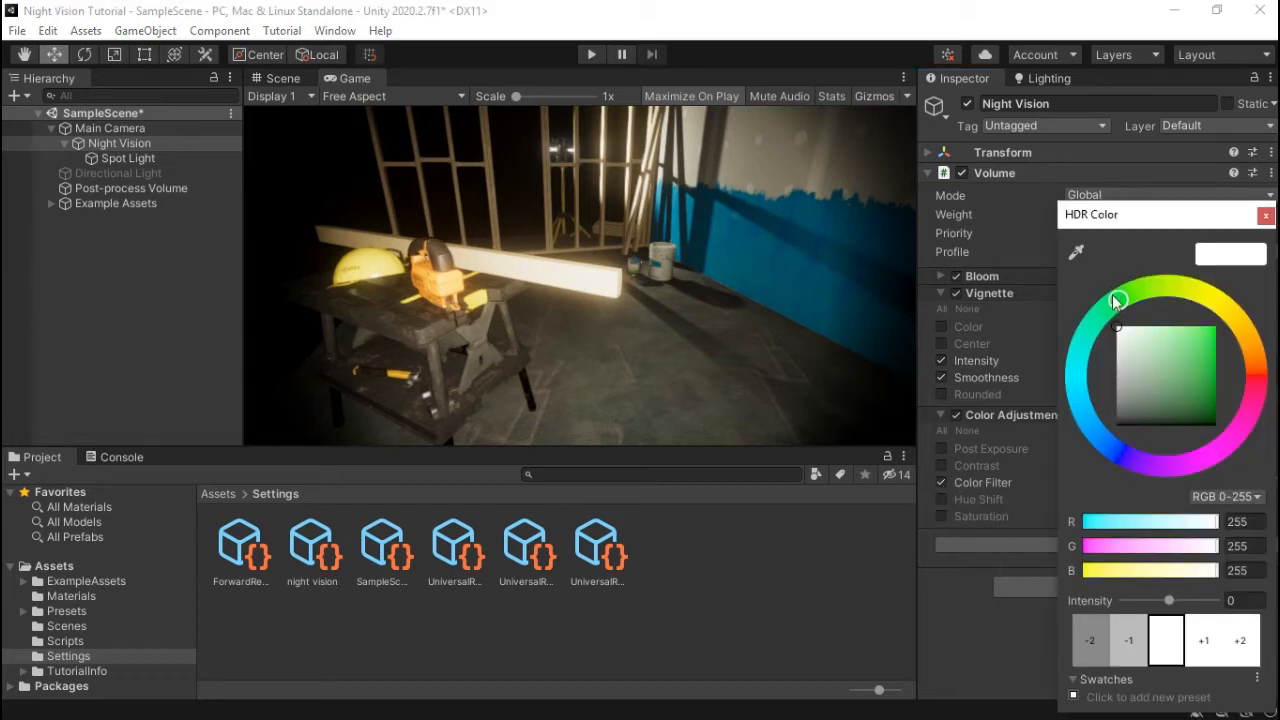
drag(1186, 380, 1236, 352)
click(965, 621)
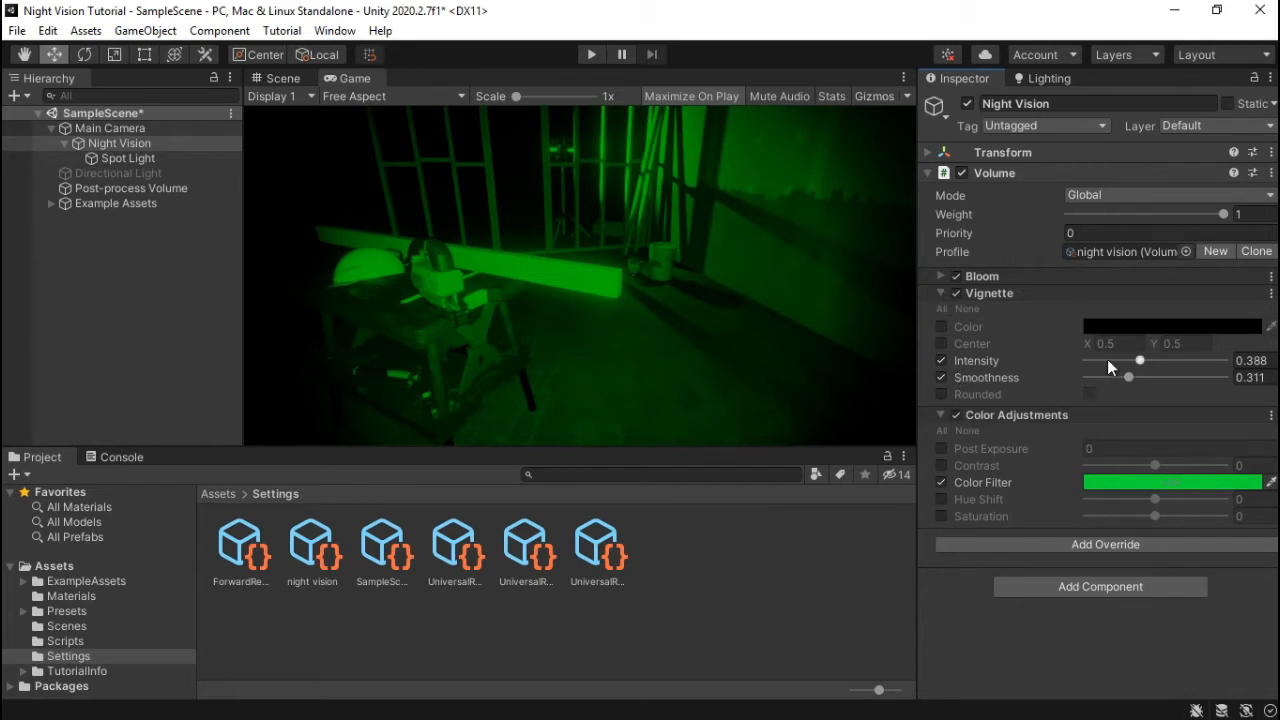
drag(1130, 377, 1154, 362)
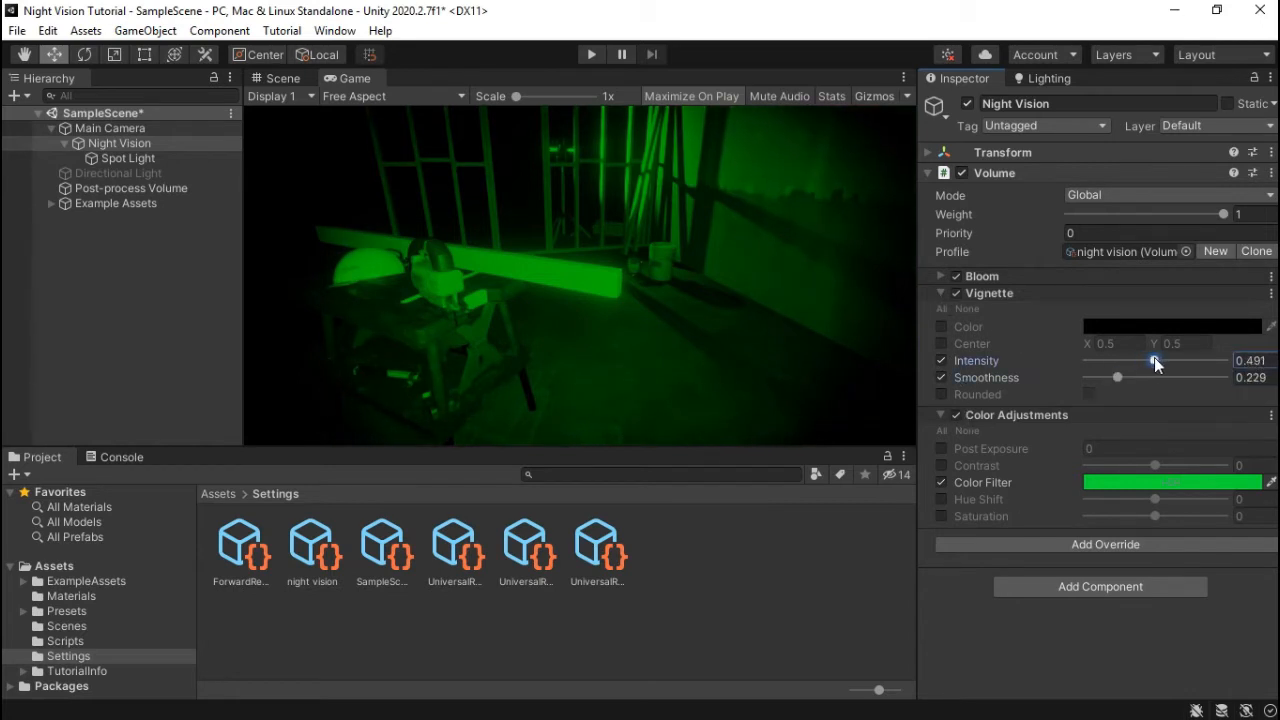
- Add Film Grain to the Night Vision volume with intensity 1 and Medium 2 grain type
click(1067, 546)
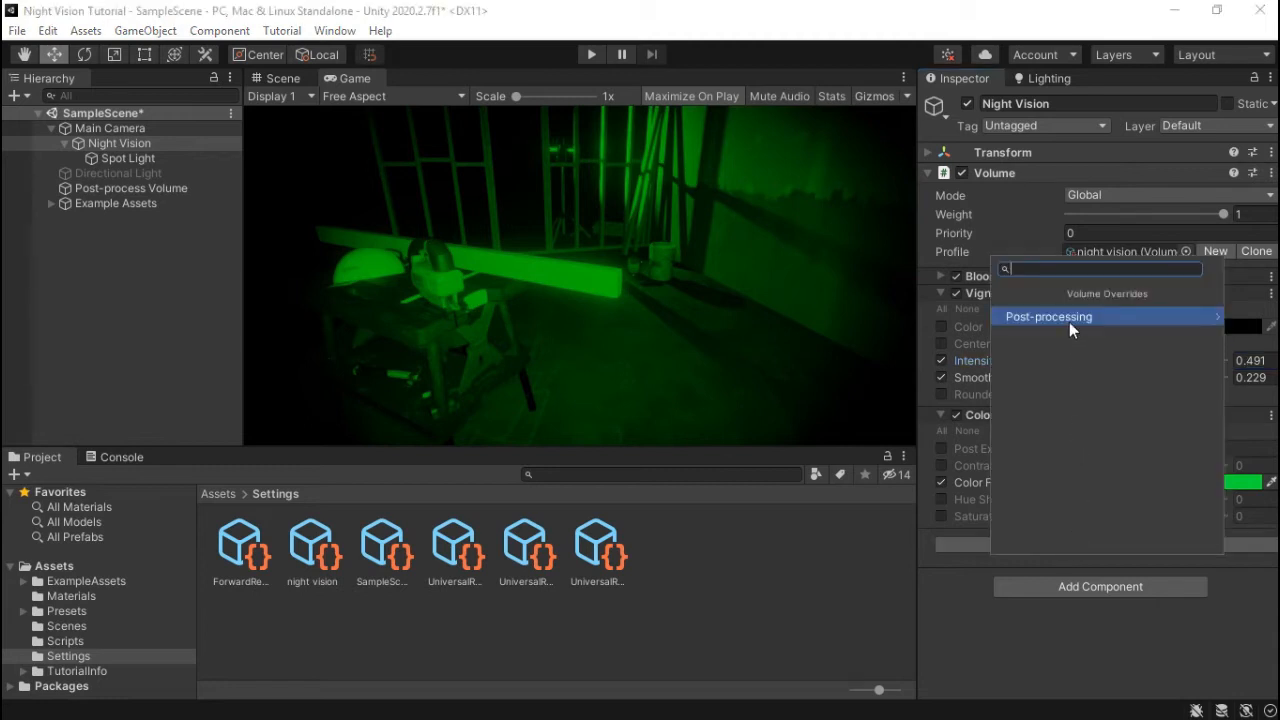
click(1069, 322)
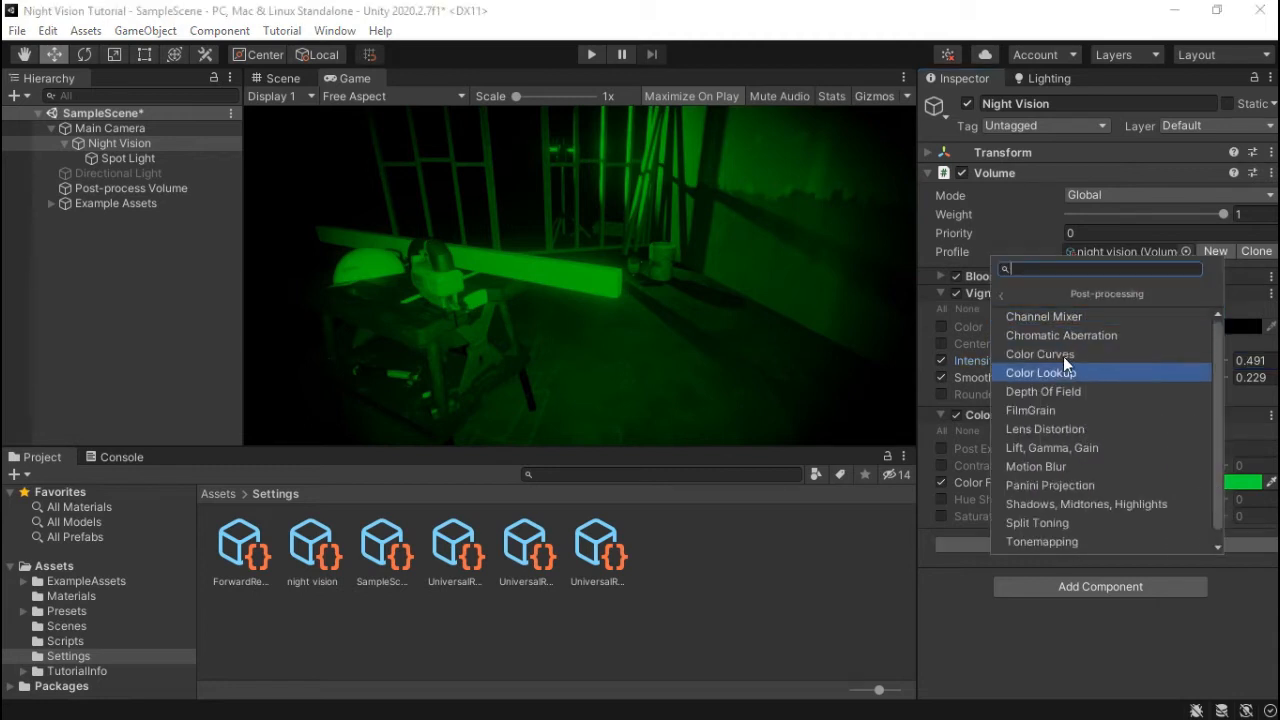
click(1021, 412)
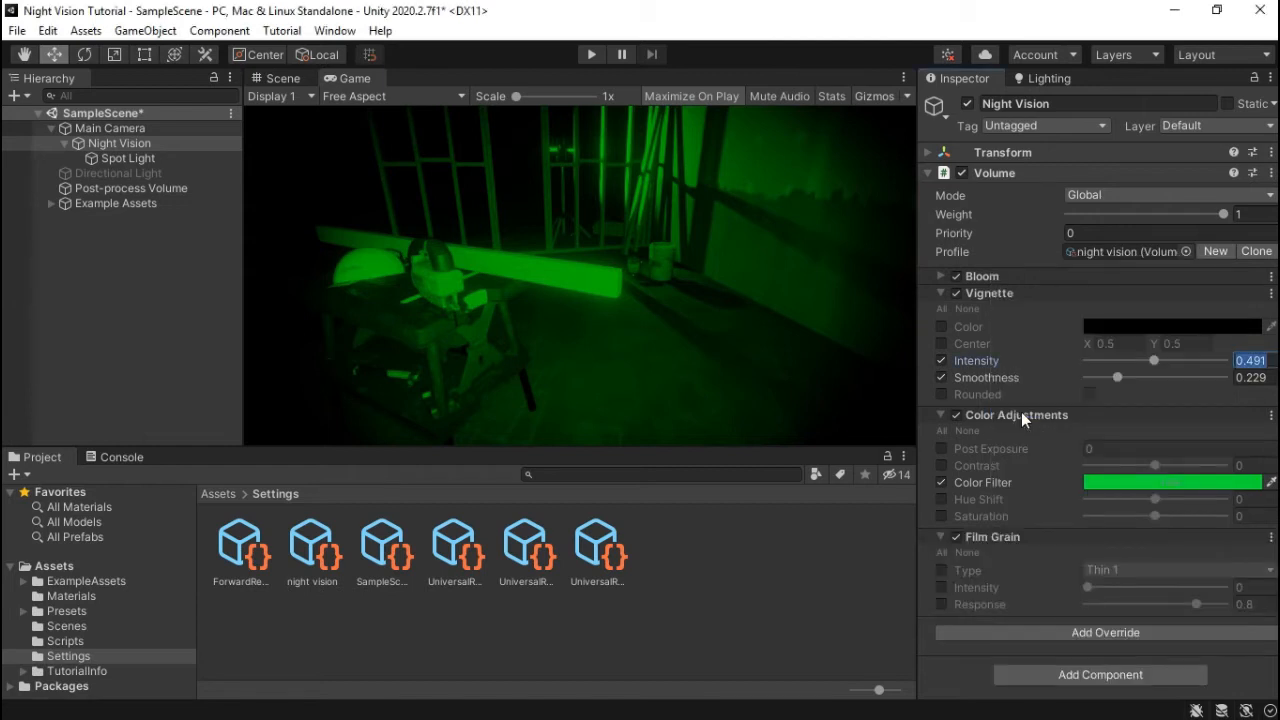
click(941, 588)
drag(1090, 588, 1239, 592)
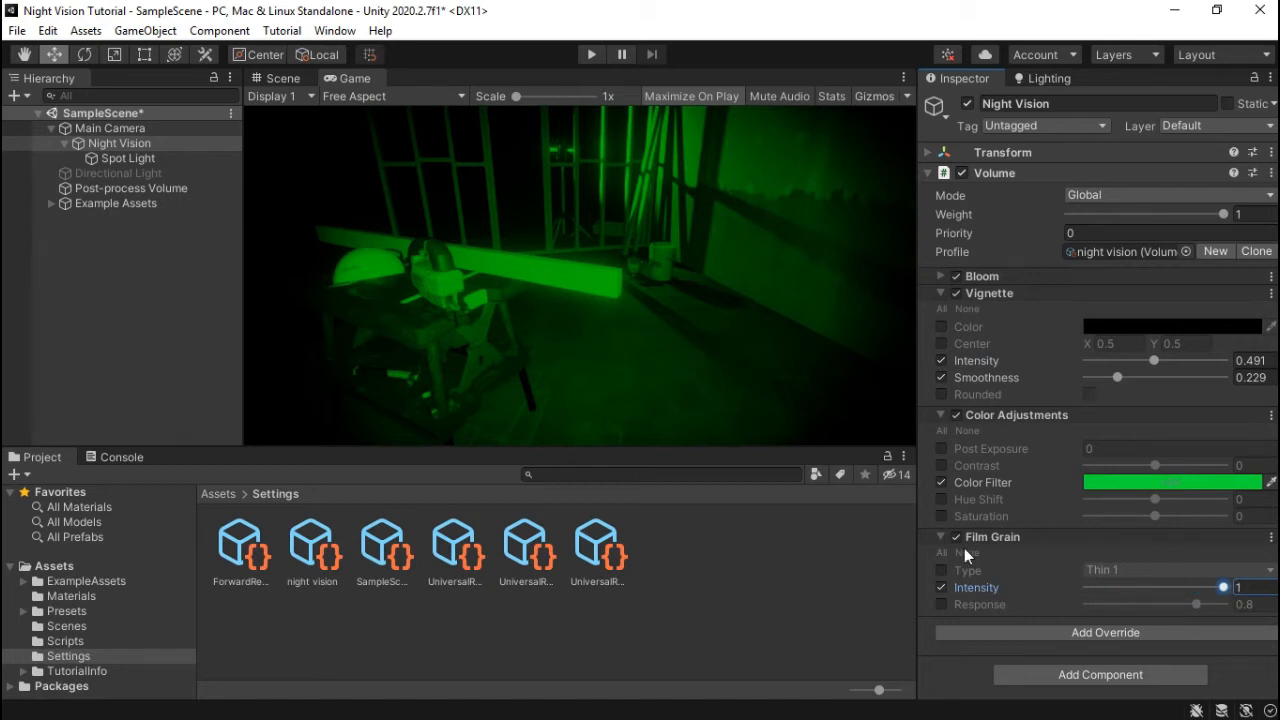
click(940, 570)
click(1113, 569)
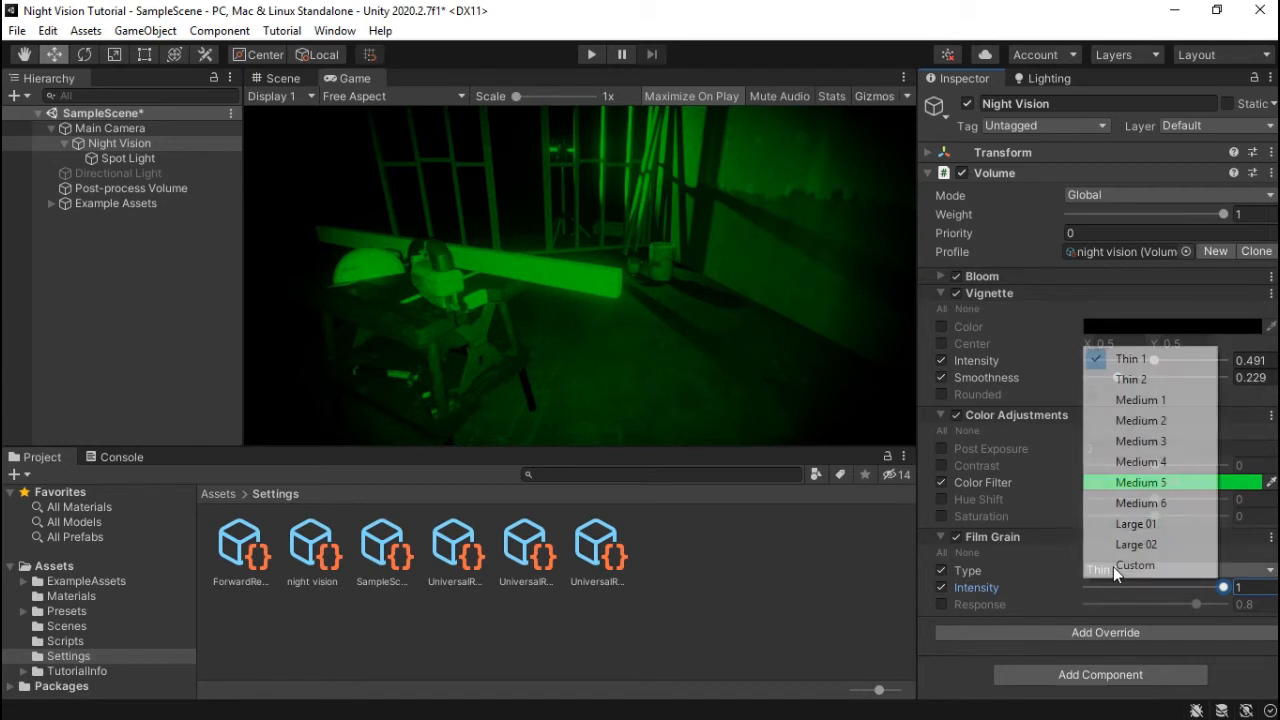
click(1168, 424)
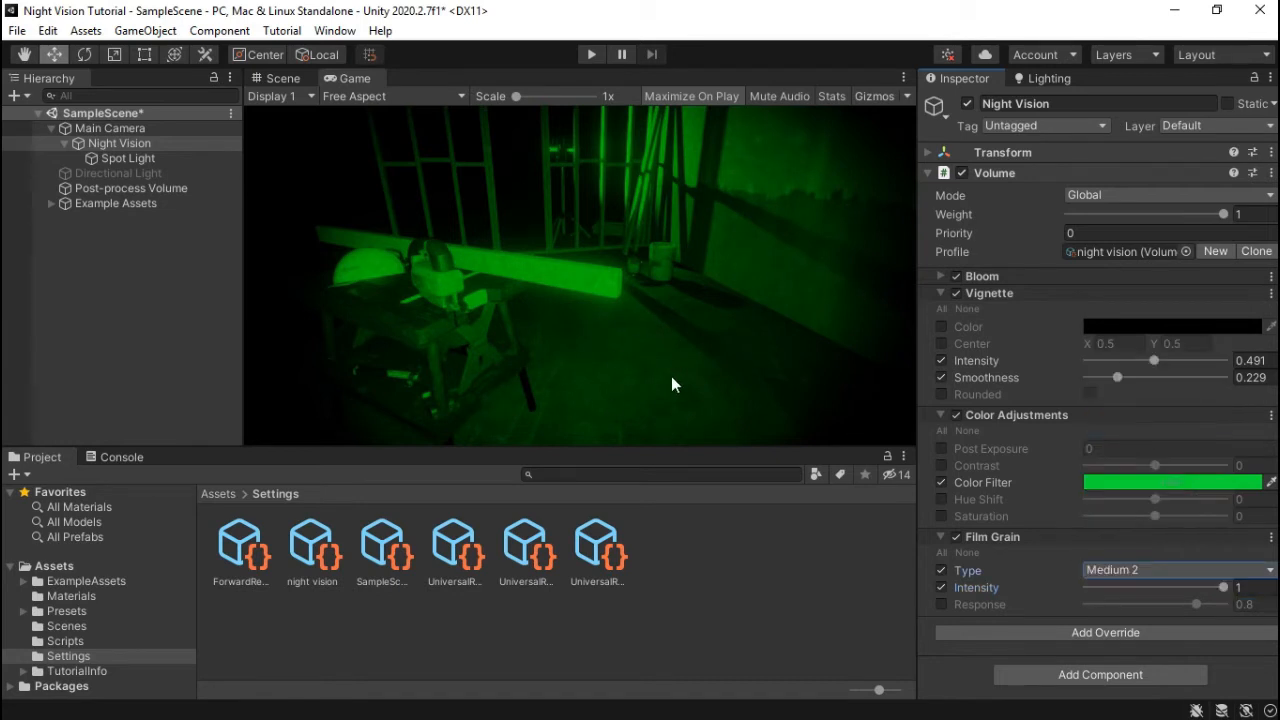
- Play-test the green view, toggling Night Vision off and on twice, then stop and return to Scene
click(592, 55)
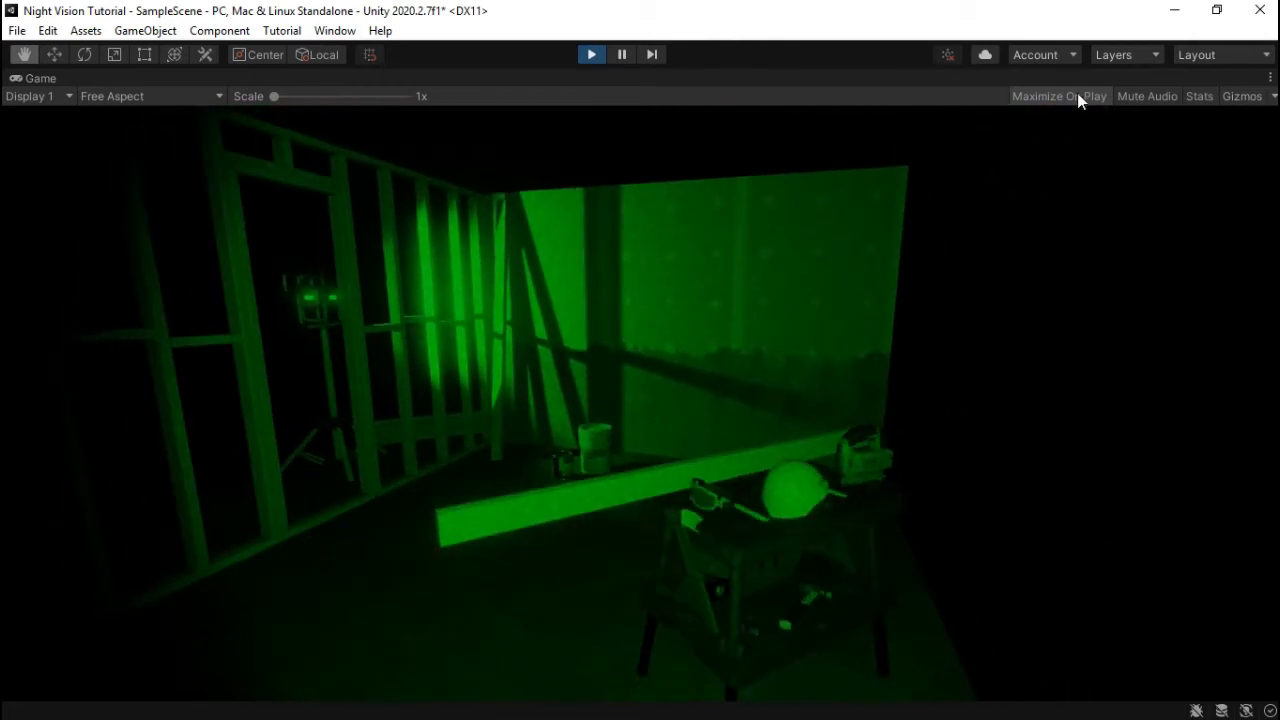
click(620, 56)
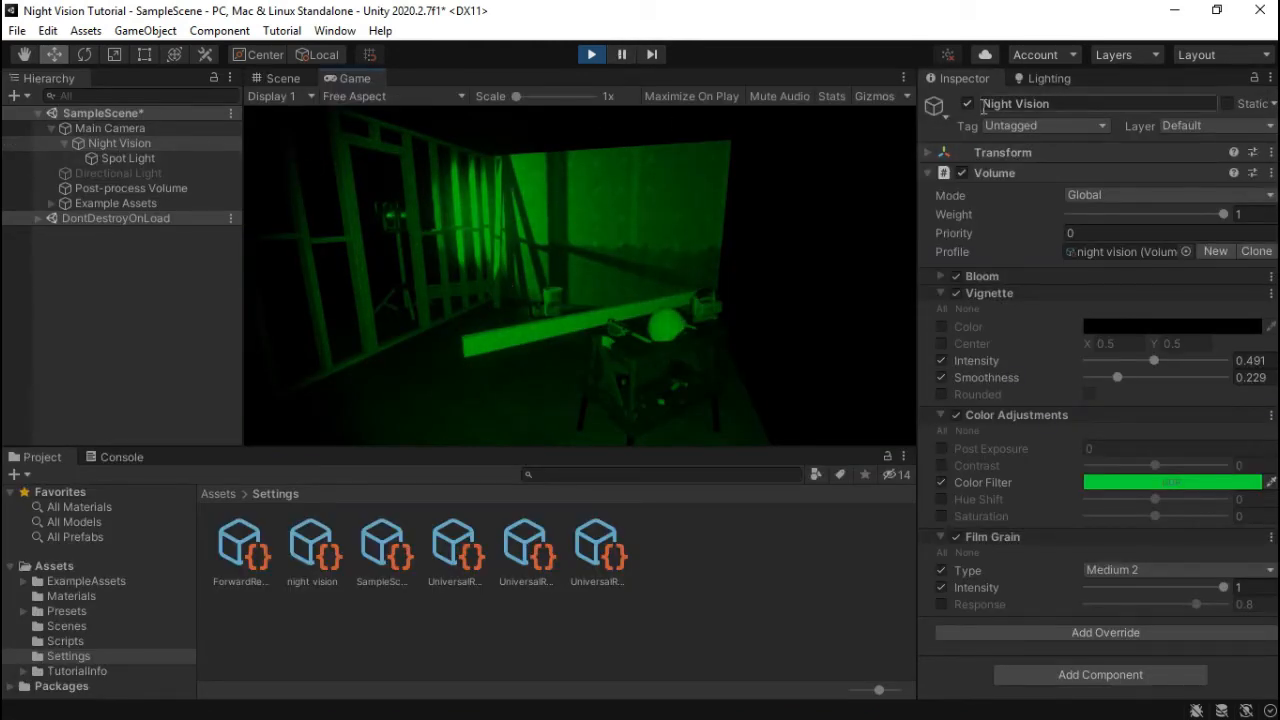
click(967, 104)
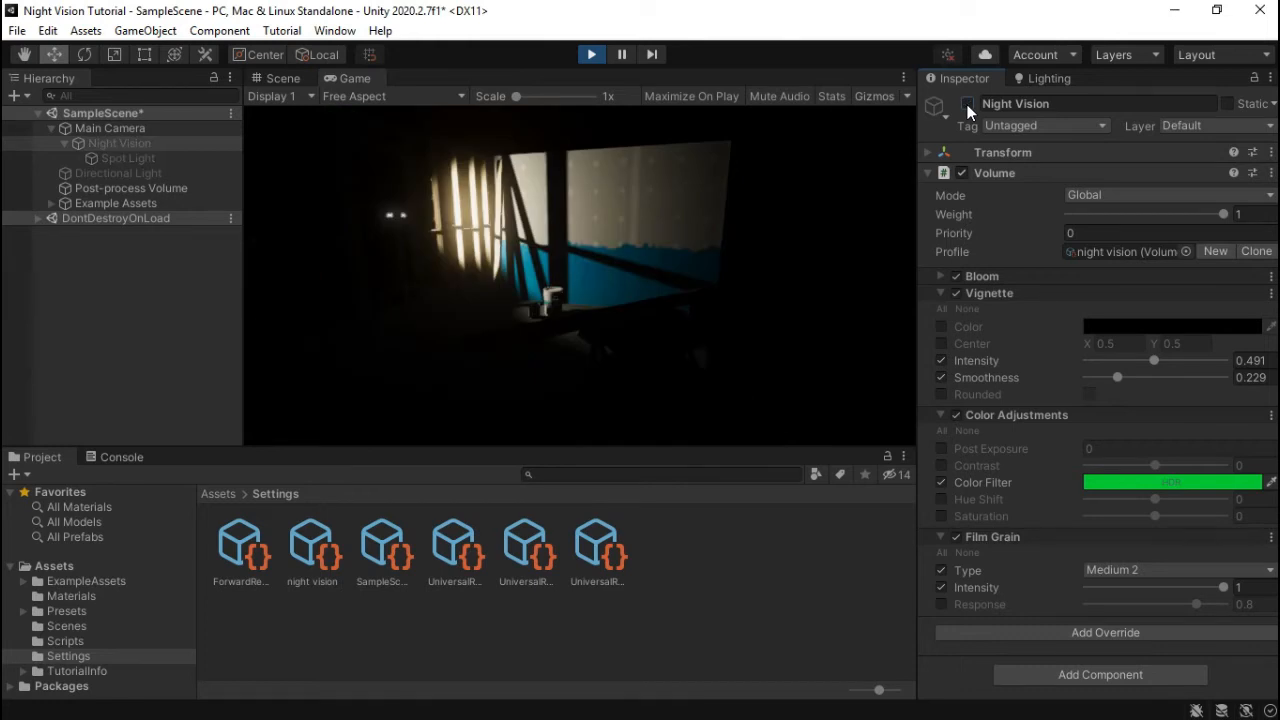
click(967, 104)
click(967, 104)
click(967, 104)
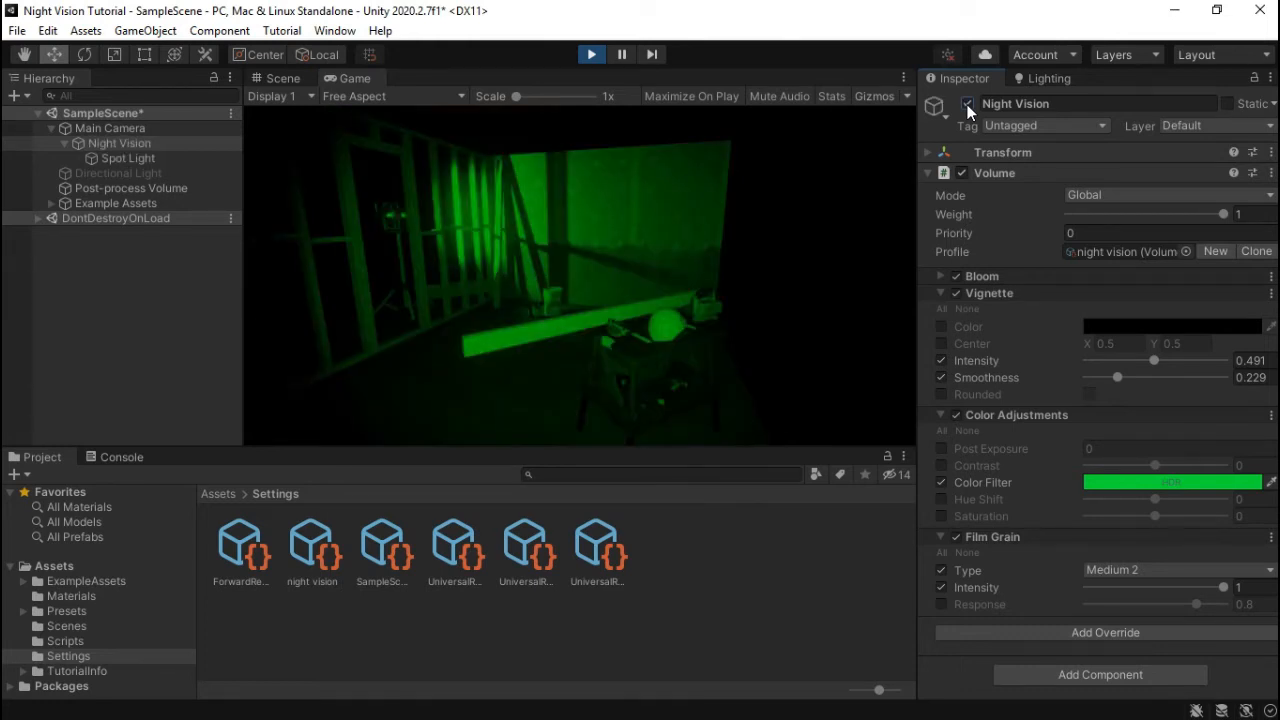
click(598, 56)
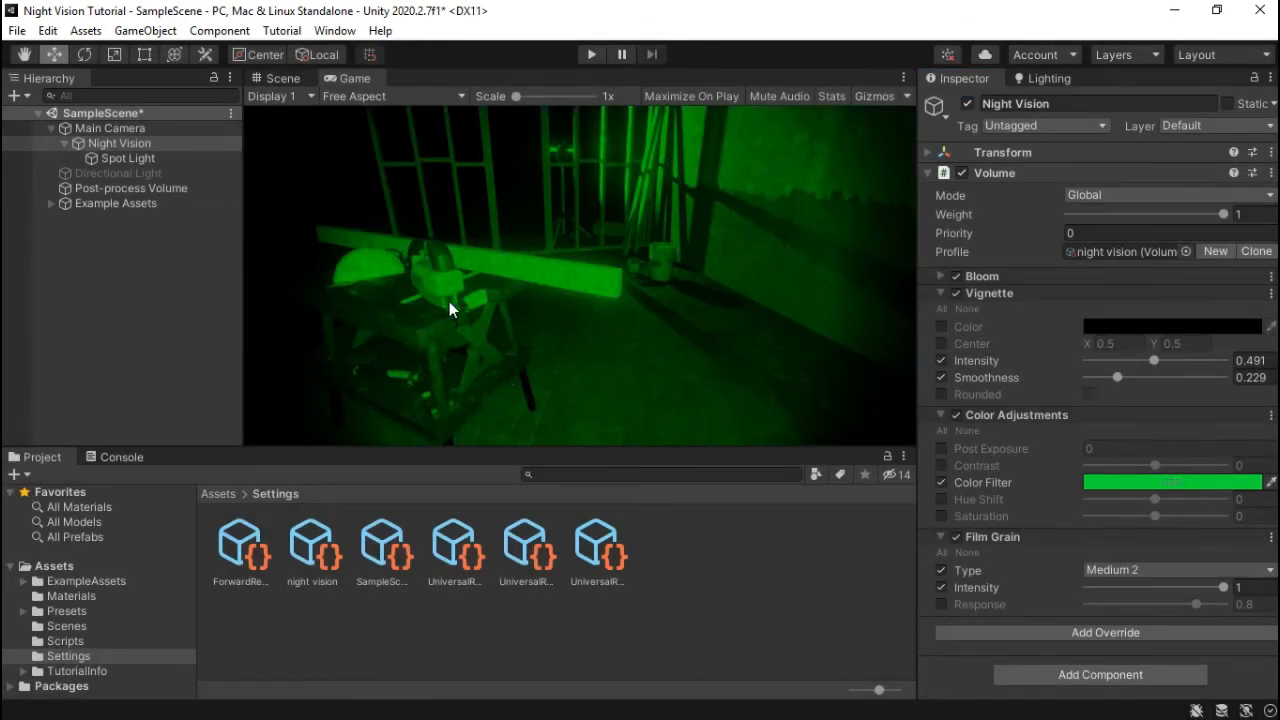
click(283, 79)
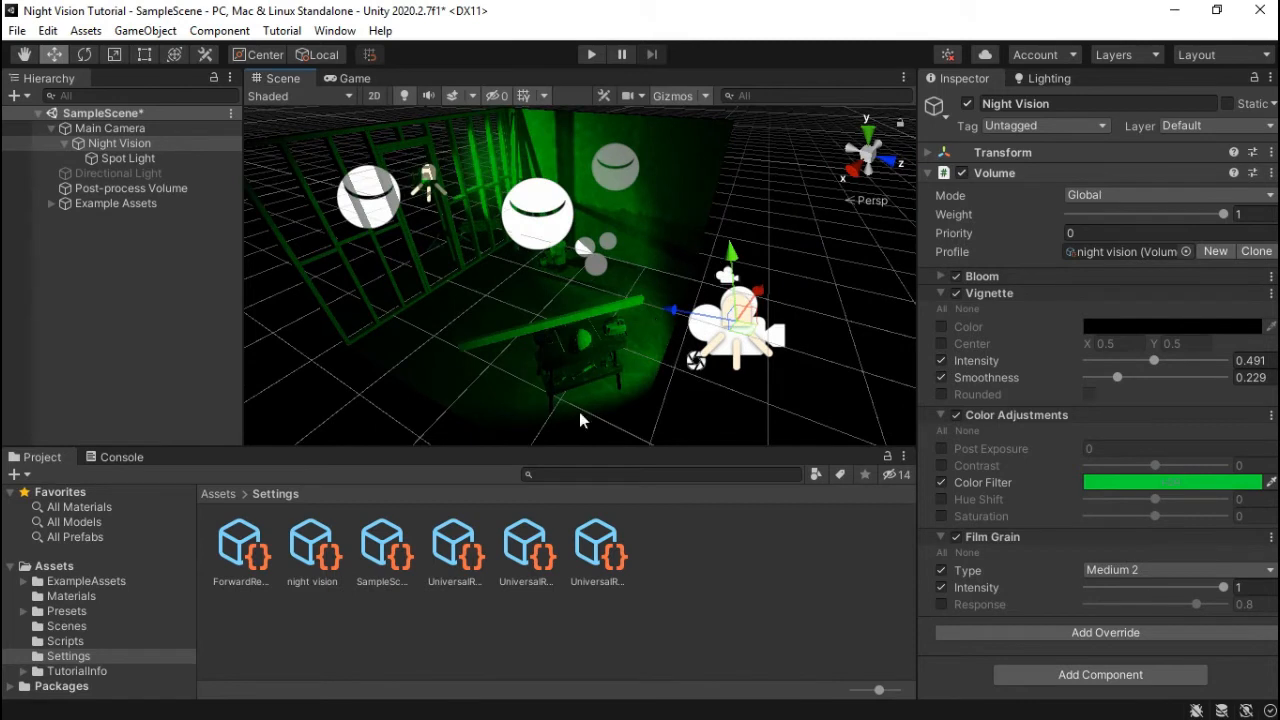
- Drag the night-vision sound clip from Assets onto Night Vision, creating an Audio Source
click(226, 495)
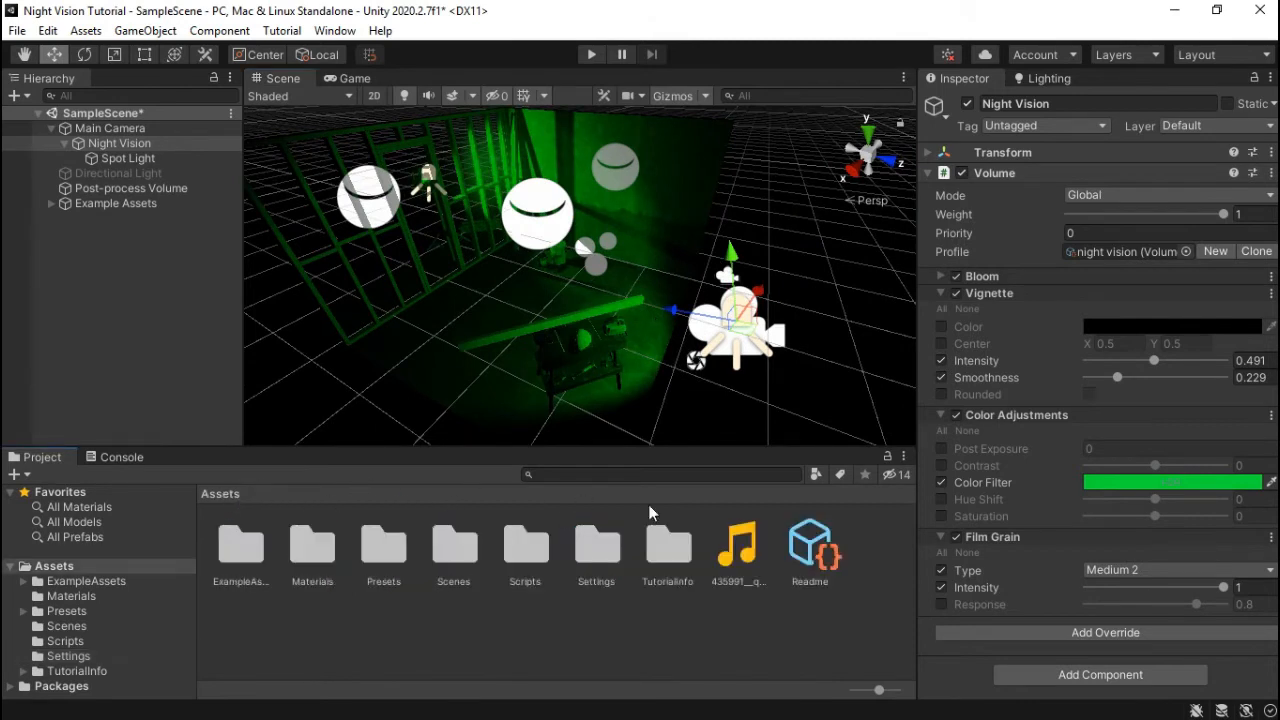
click(740, 562)
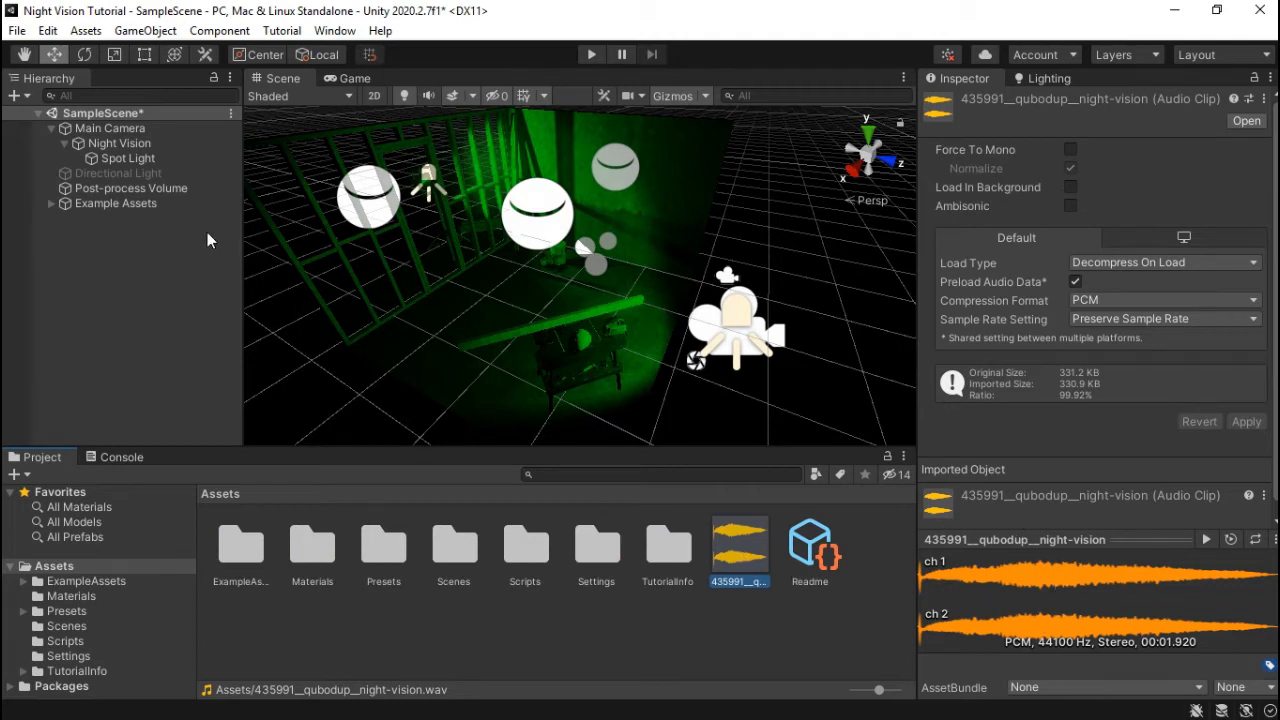
click(115, 145)
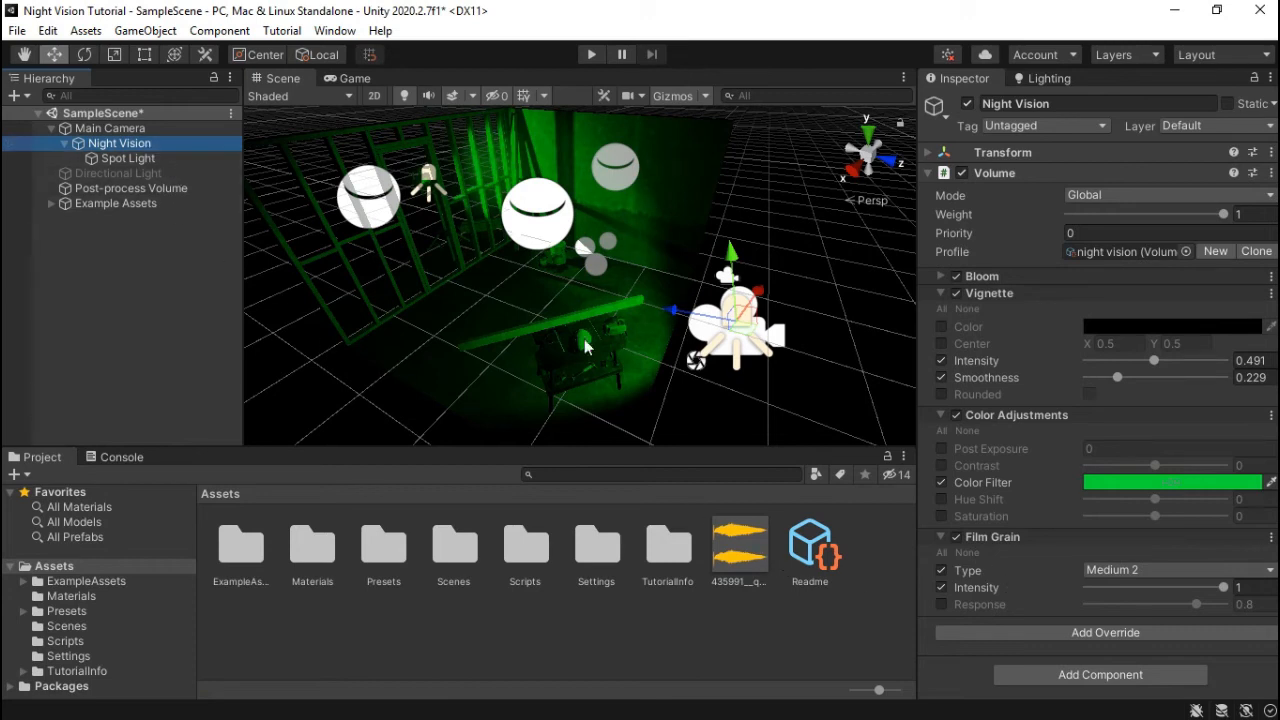
drag(735, 565, 972, 686)
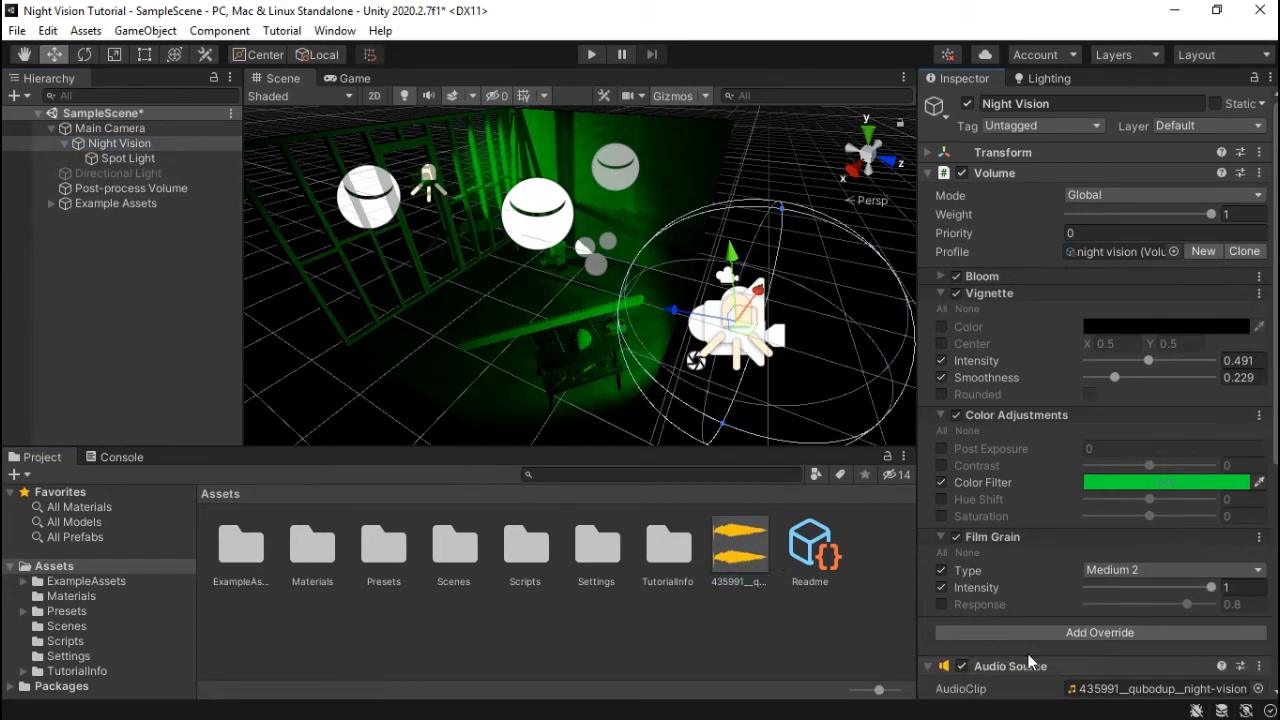
scroll(1034, 657, down, 6)
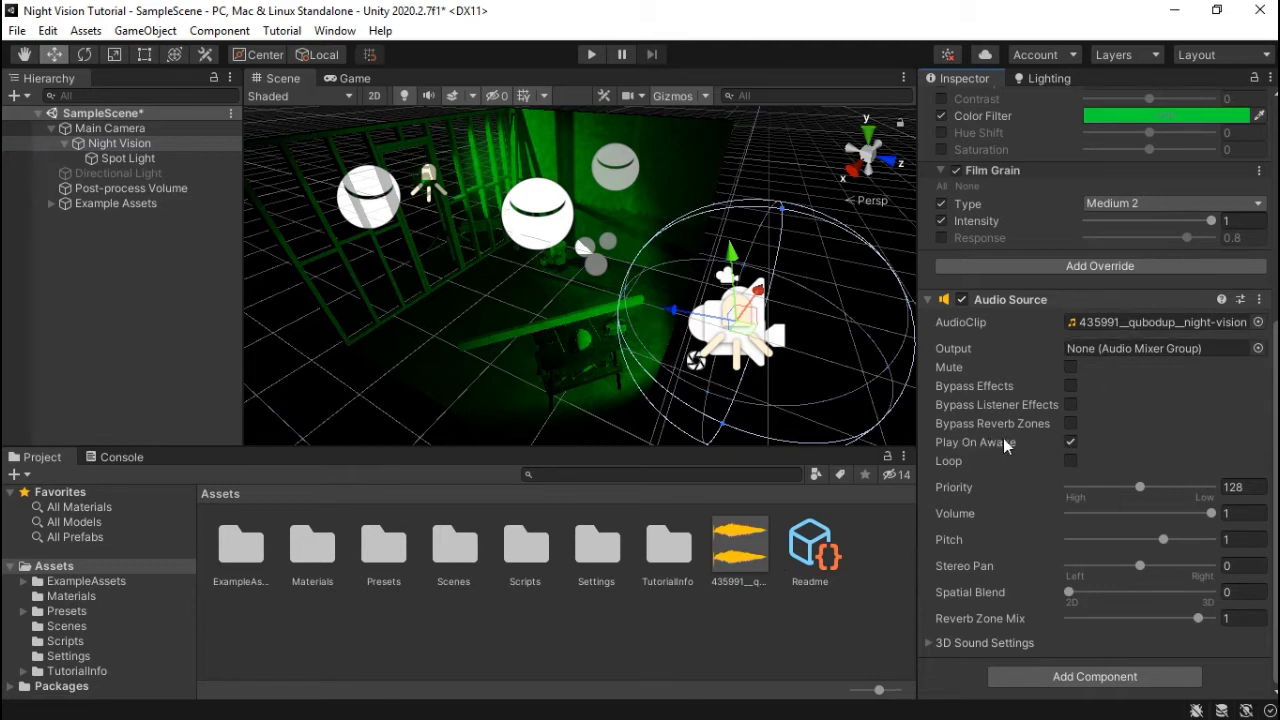
click(350, 78)
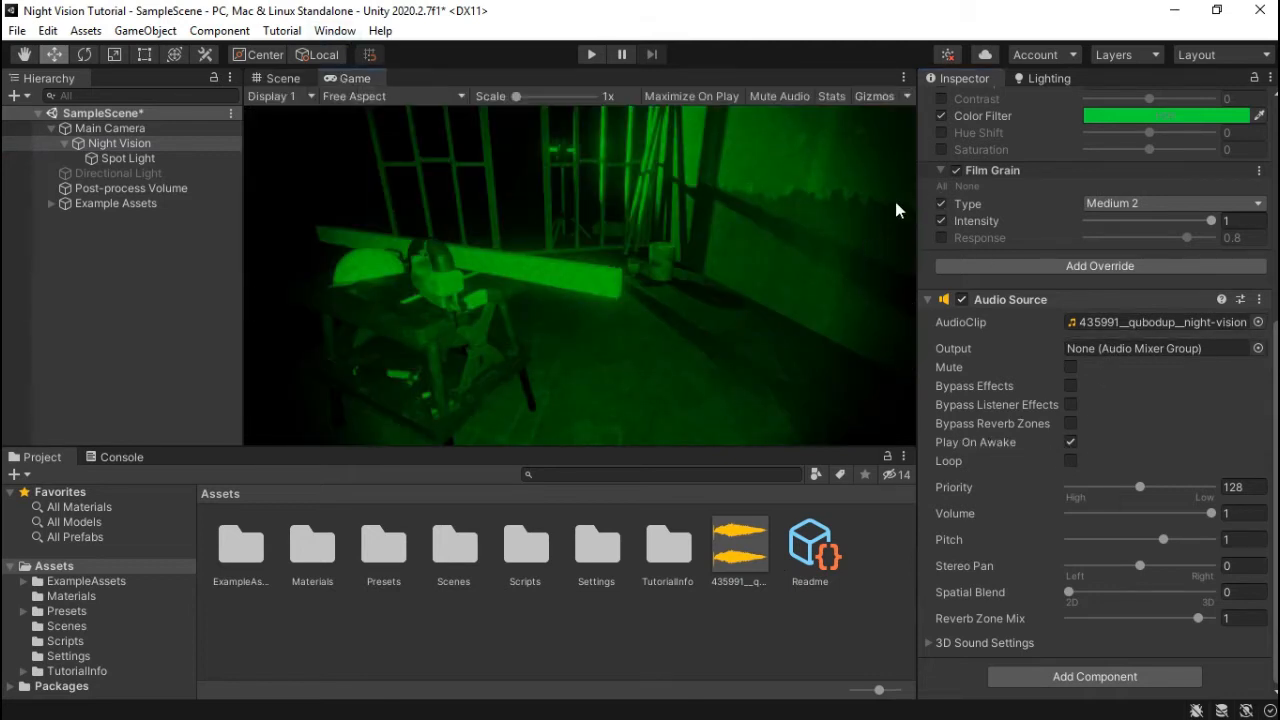
scroll(1038, 217, up, 8)
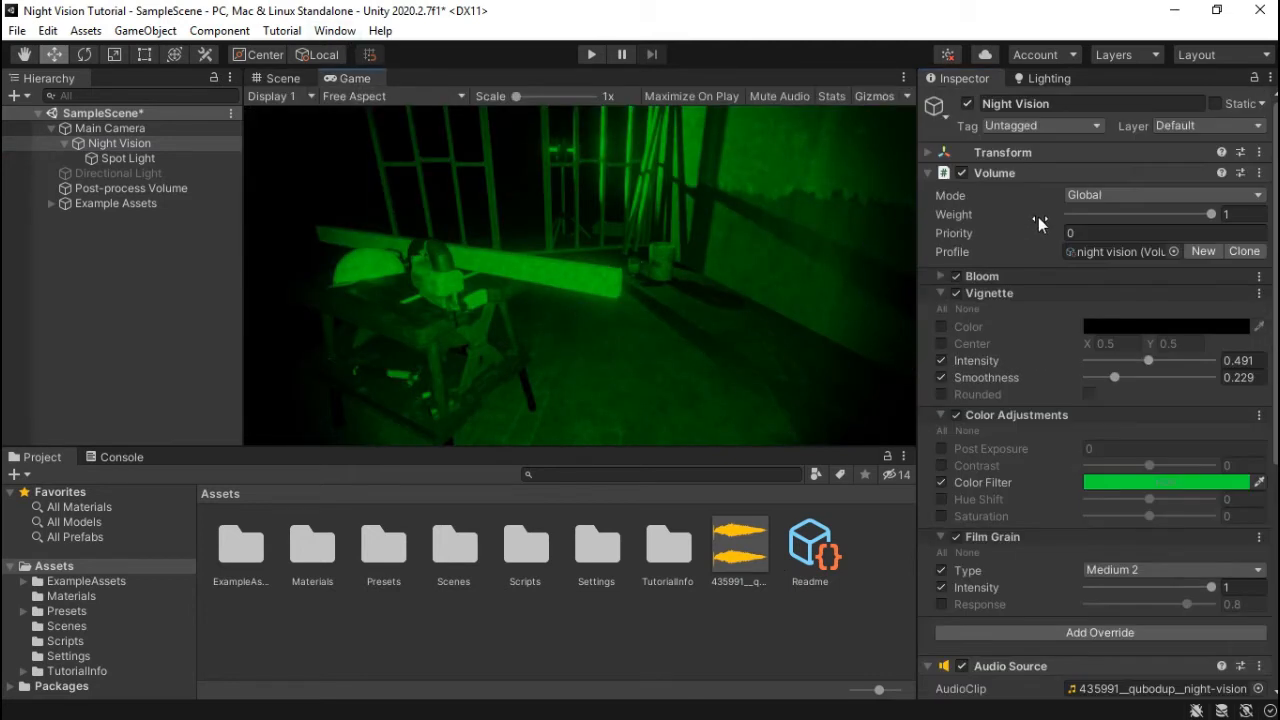
click(593, 54)
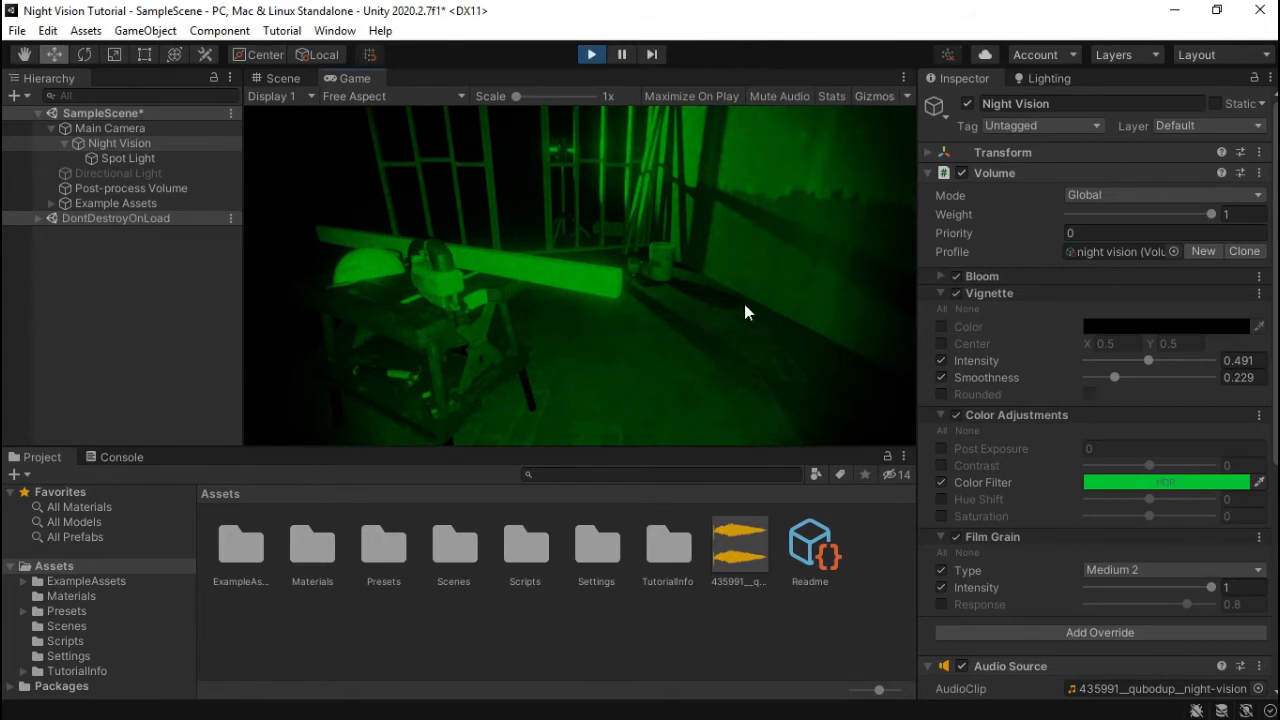
click(971, 103)
click(971, 103)
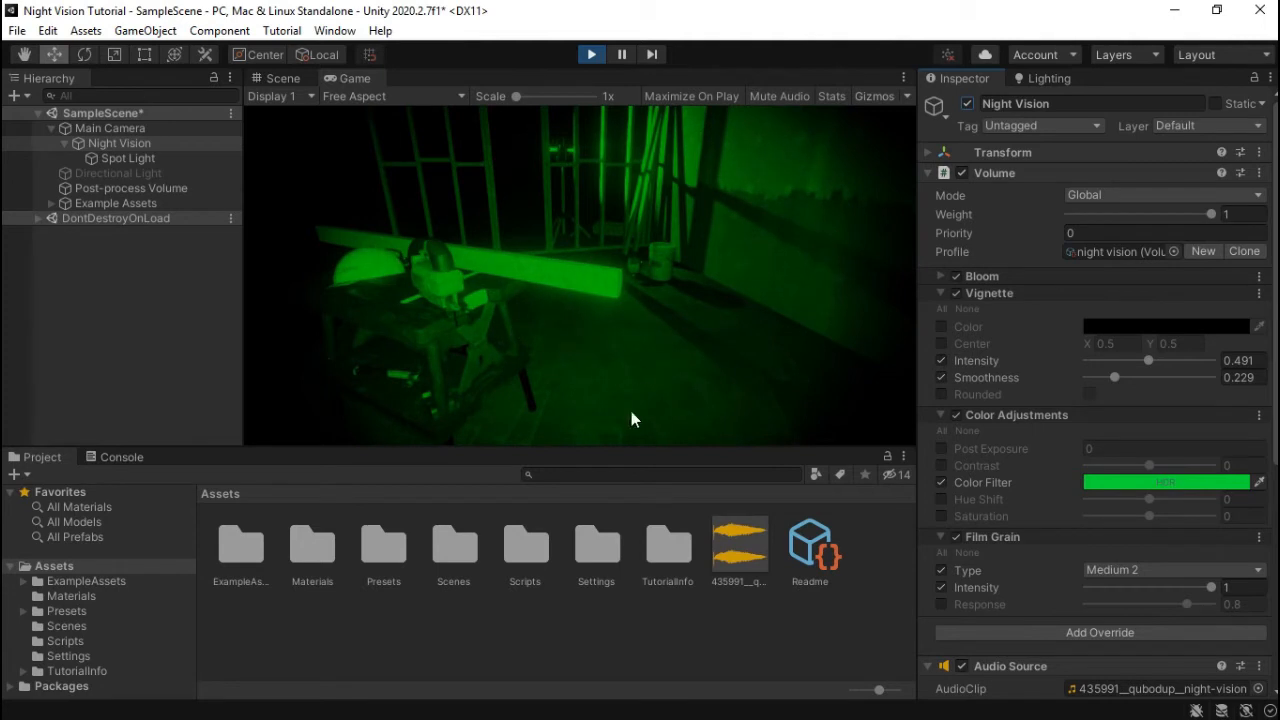
click(966, 104)
click(966, 104)
click(591, 54)
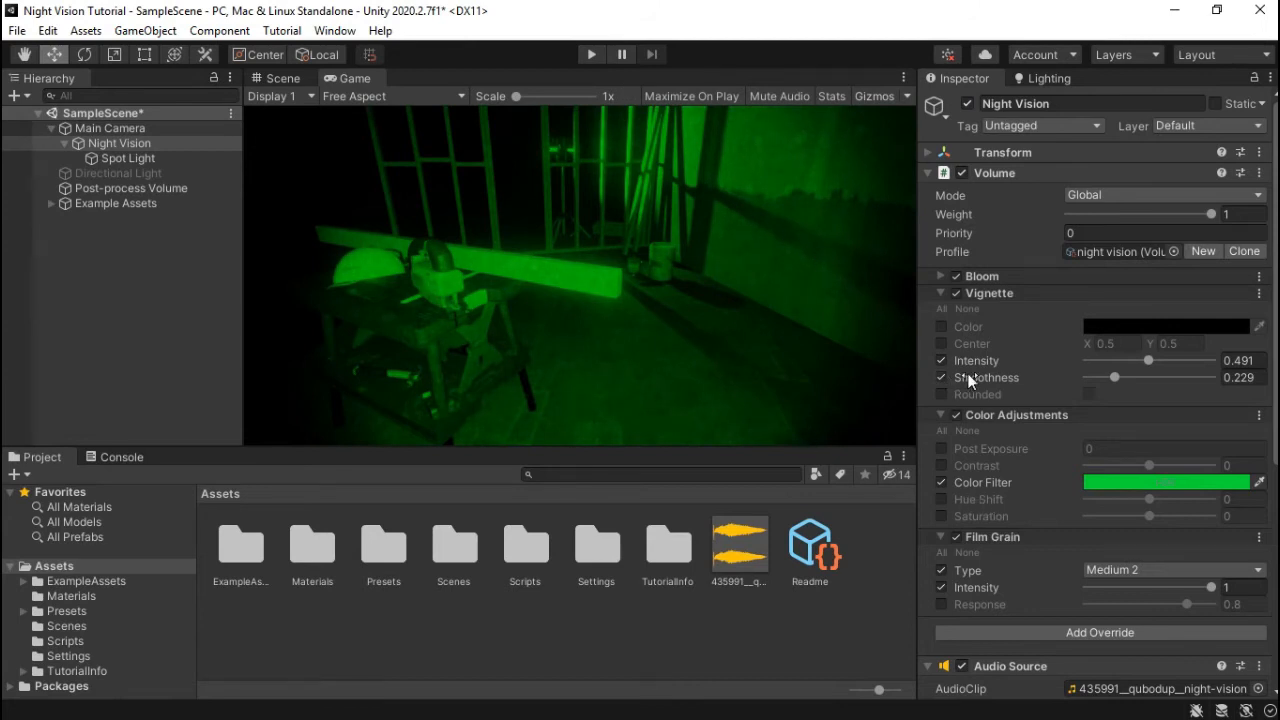
scroll(983, 356, down, 6)
scroll(983, 356, up, 5)
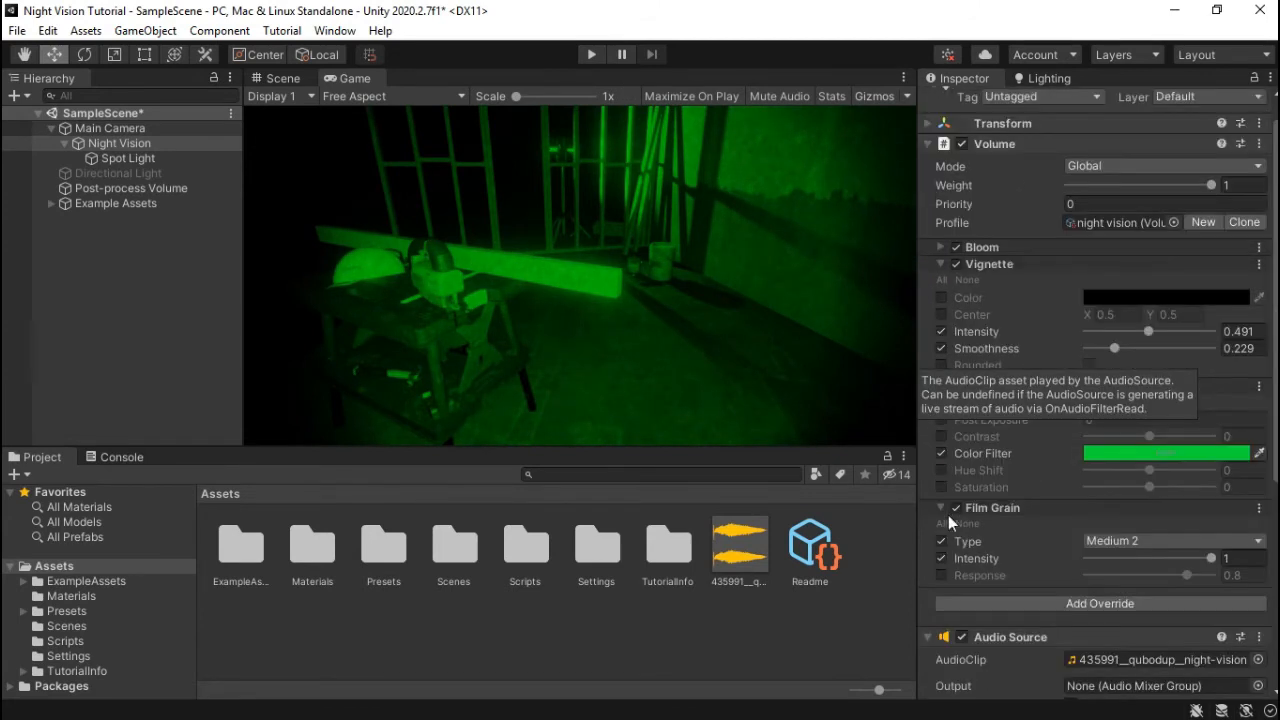
- Enable Color Adjustments' Post Exposure, trying values 5 and 4 before scrubbing it down to 0
click(927, 635)
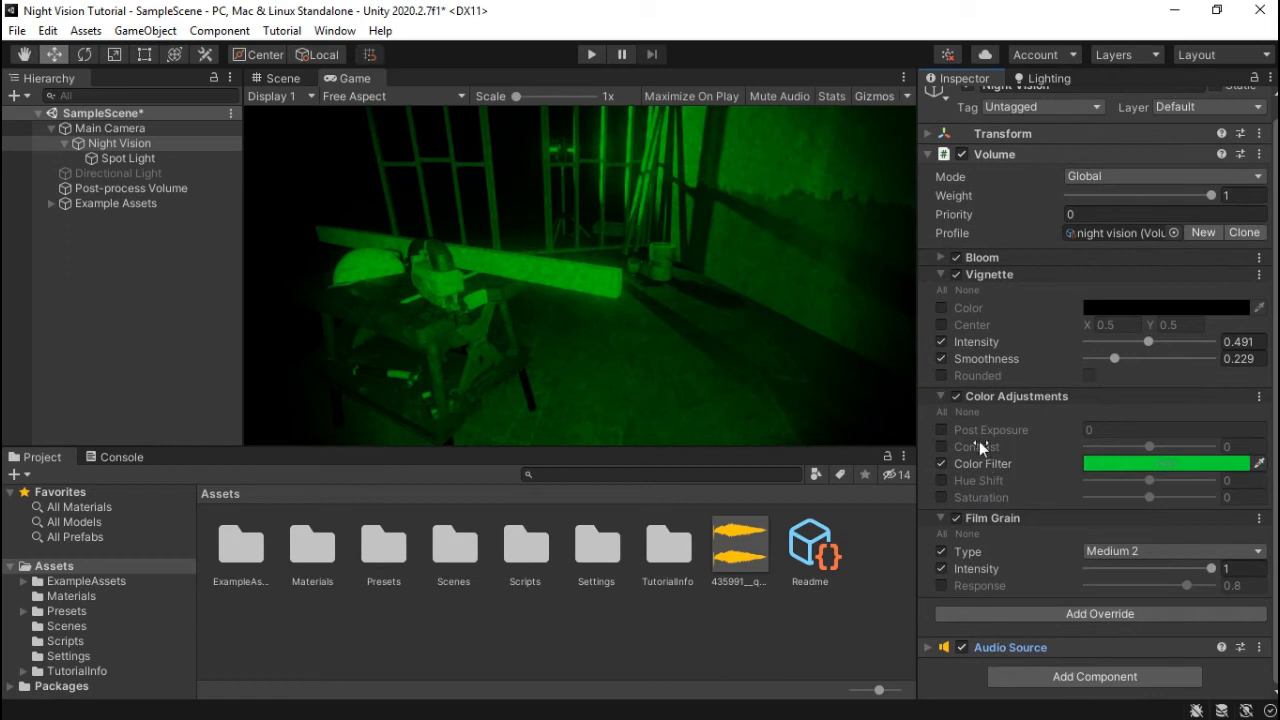
click(941, 430)
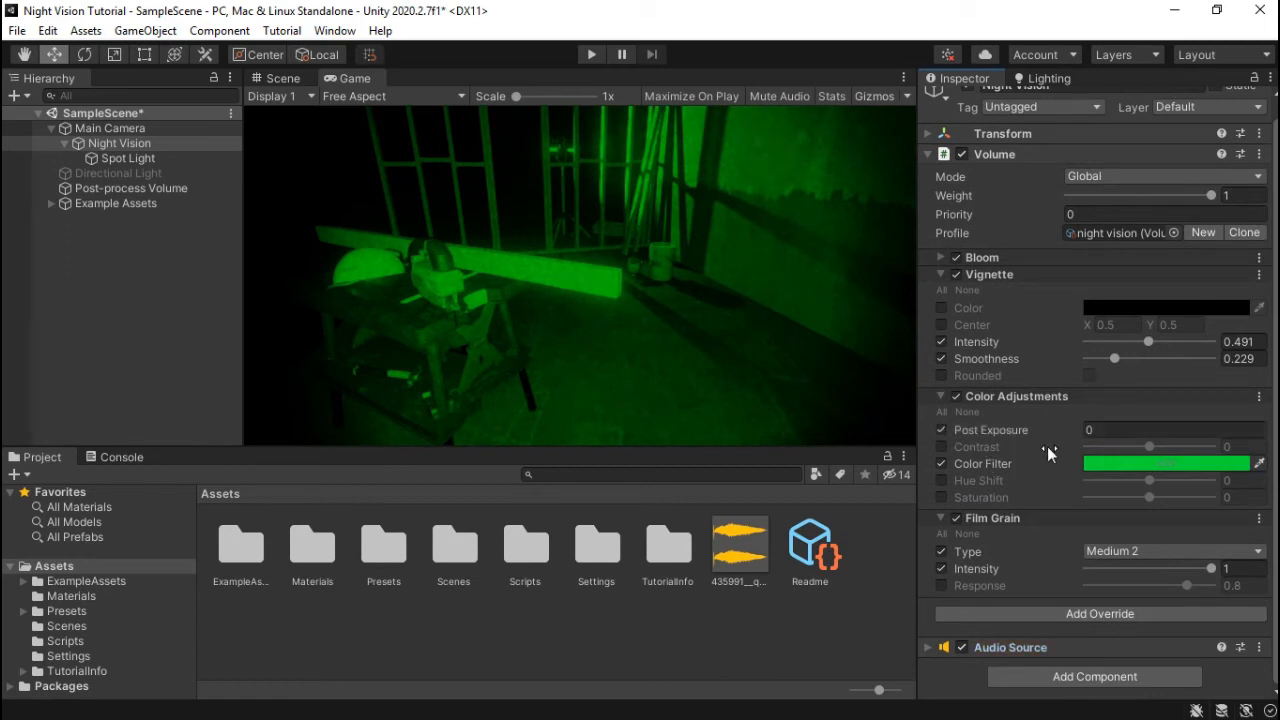
click(1095, 431)
double_click(1100, 430)
text(5)
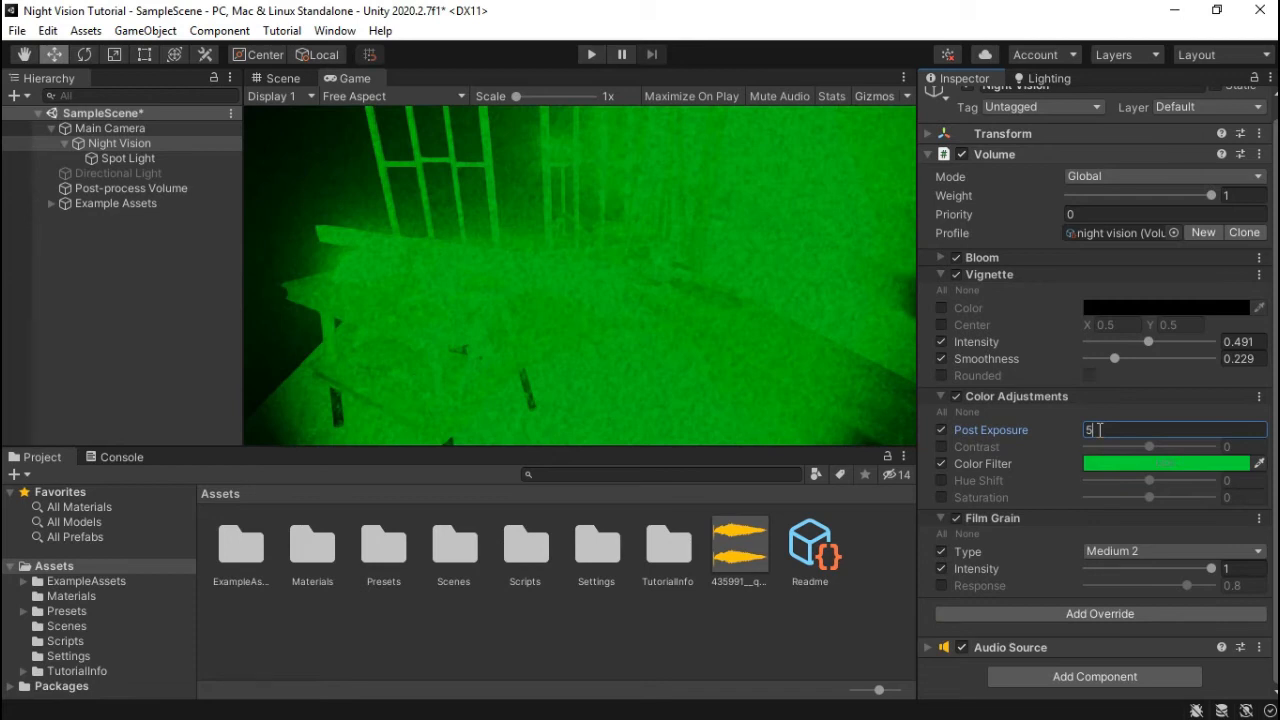
key(BackSpace)
text(4)
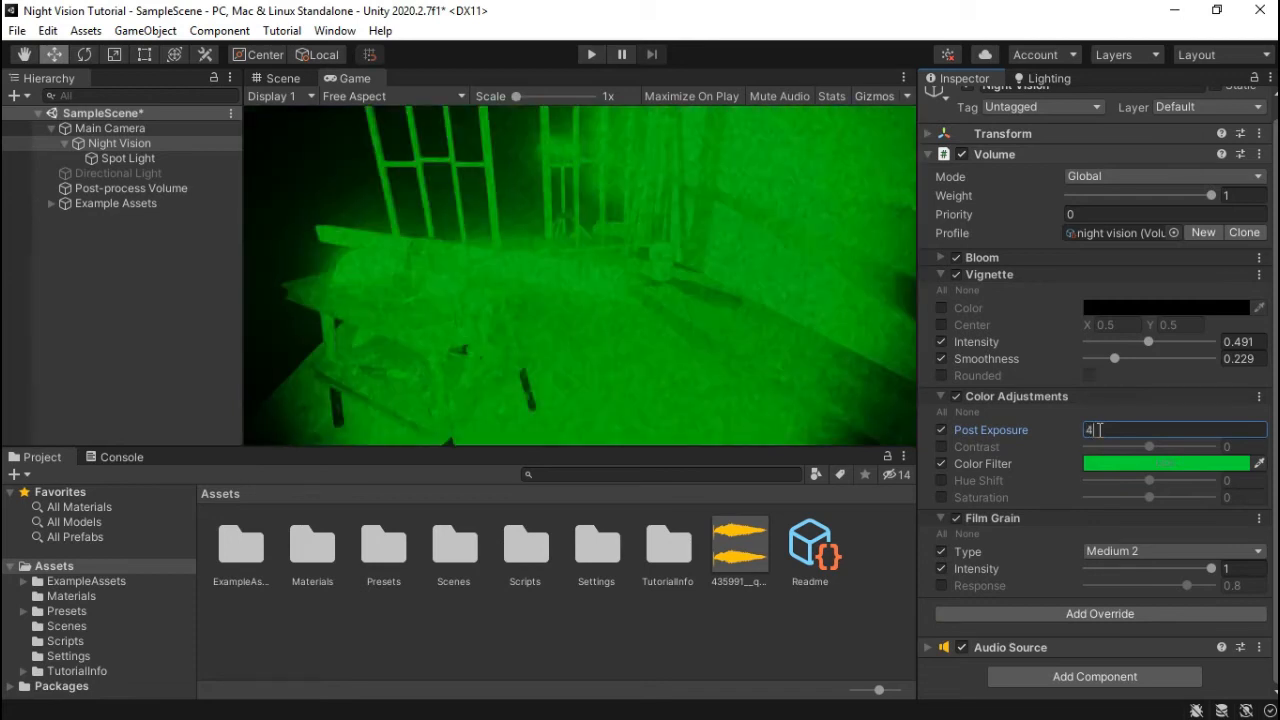
drag(1076, 430, 1020, 430)
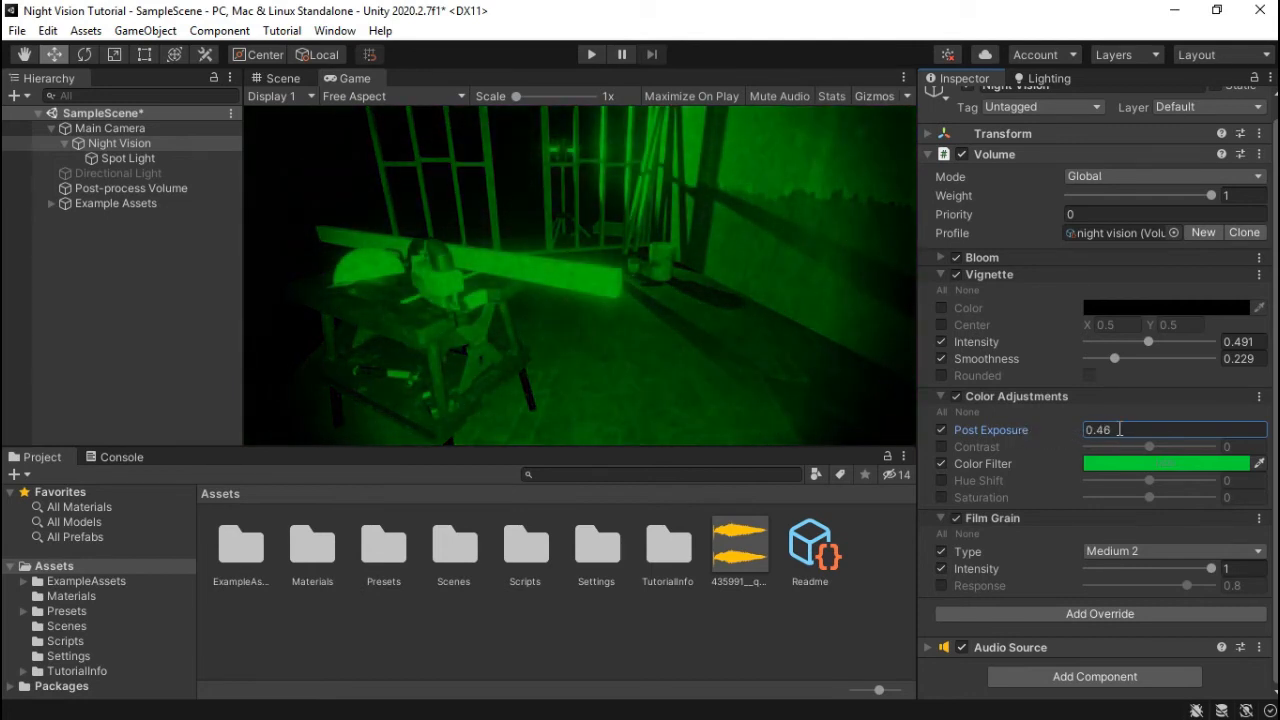
click(334, 30)
- Dock the Animation window and create an animation clip named exposure for Night Vision
mouse_move(418, 340)
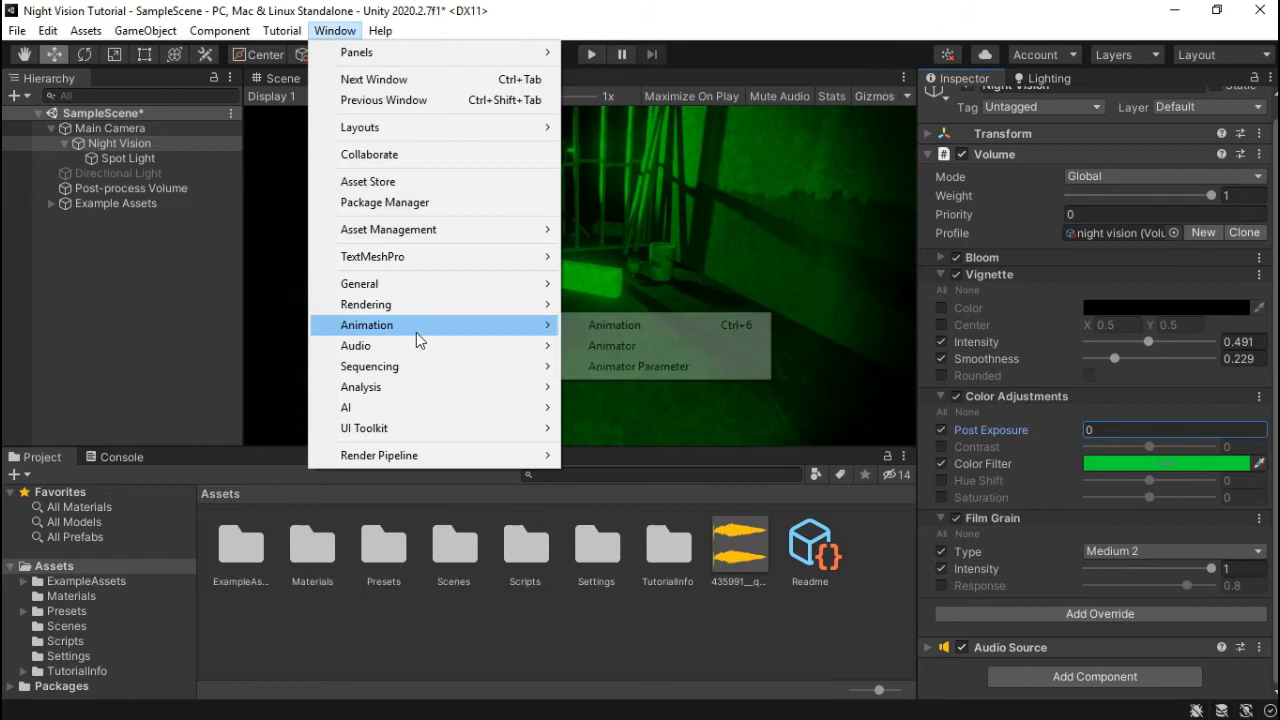
click(602, 328)
drag(664, 202, 195, 460)
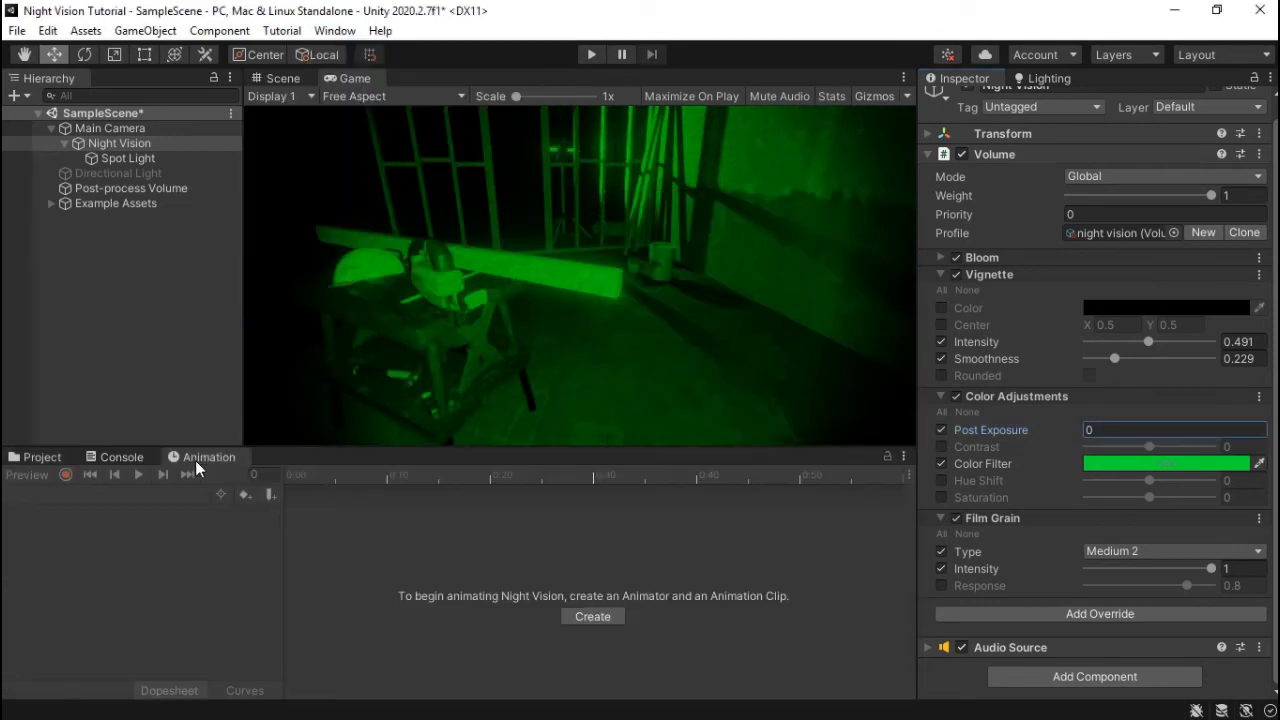
click(125, 143)
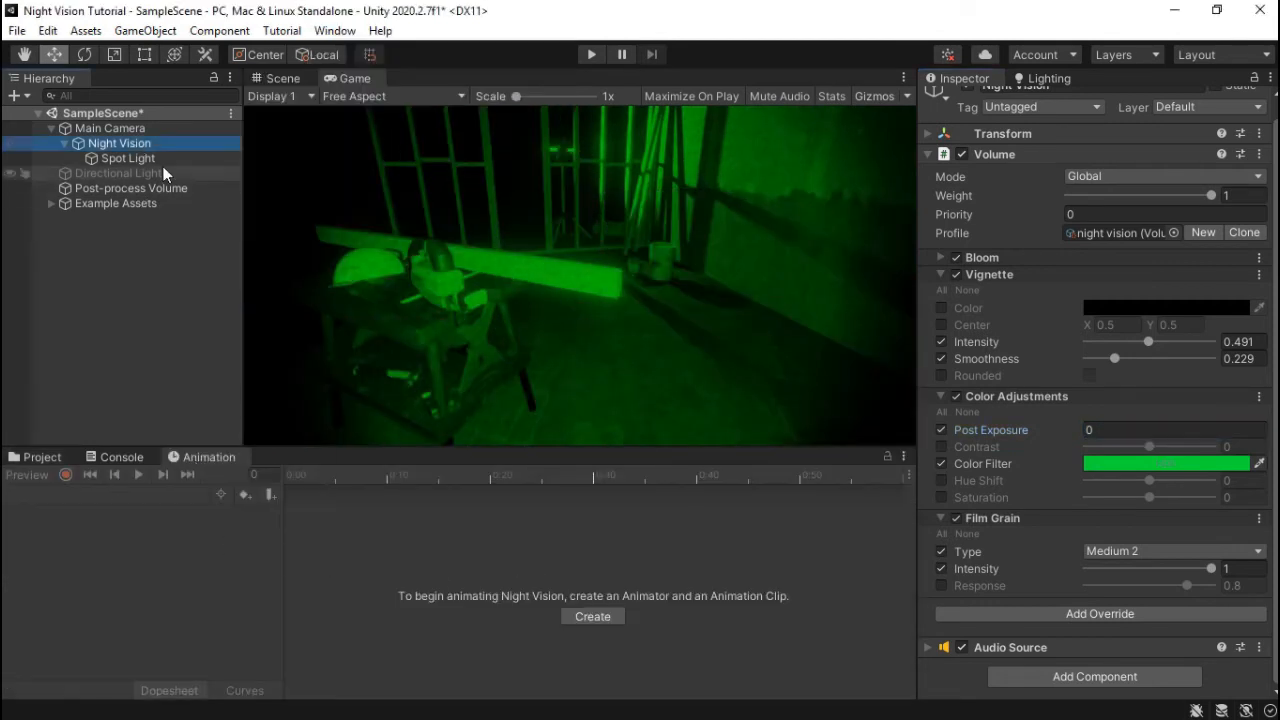
click(606, 620)
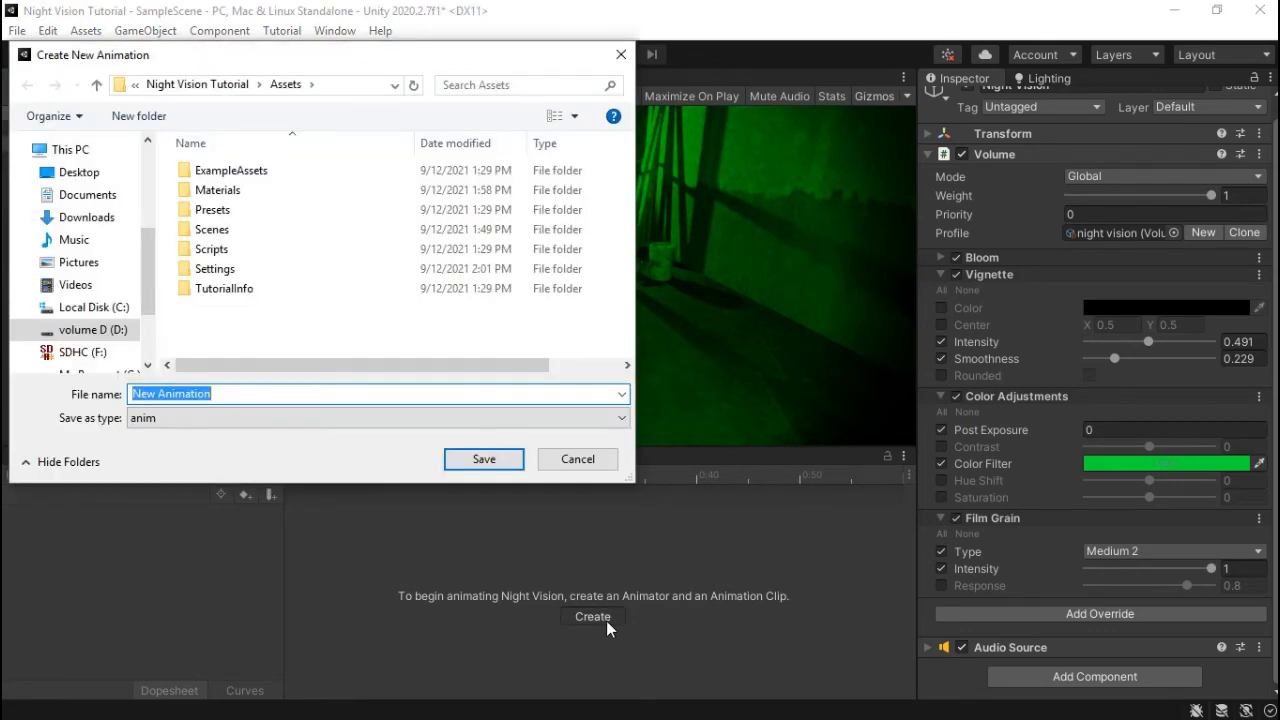
text(expo)
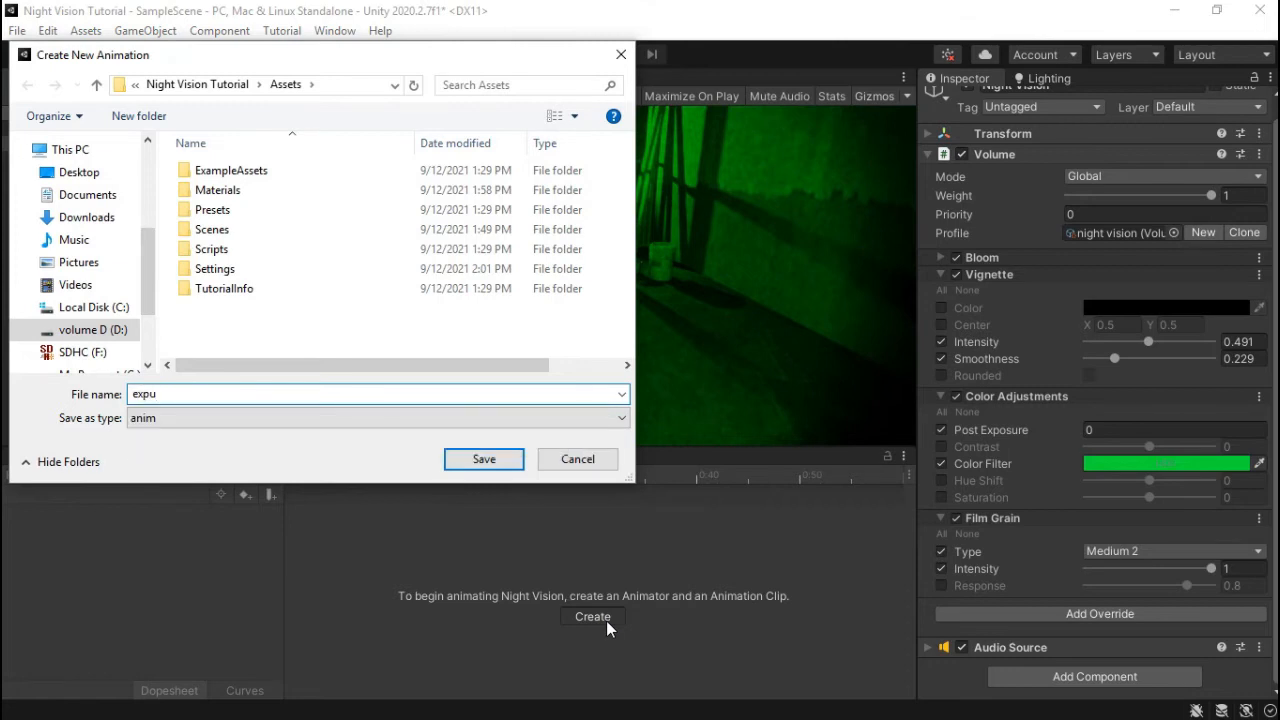
text(sure)
key(Return)
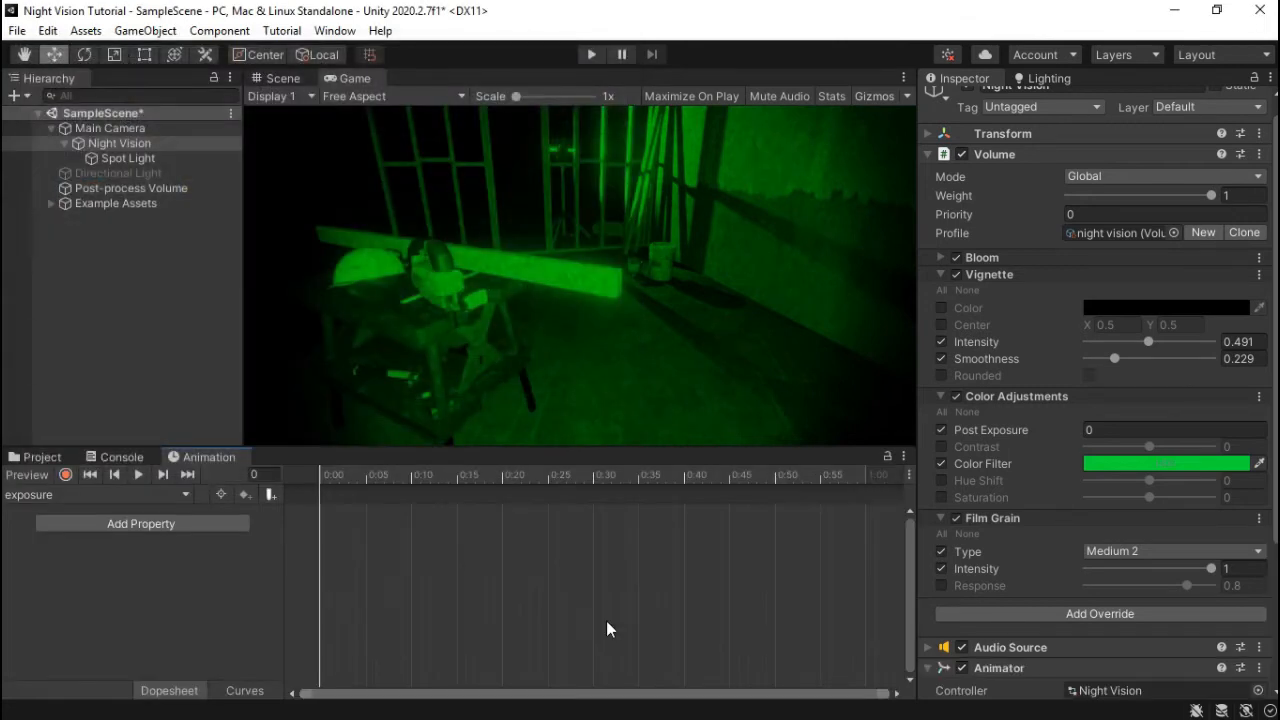
- Record a Post Exposure of 4, undo a trial Weight change, then reset Post Exposure to 0 and untick it
click(66, 474)
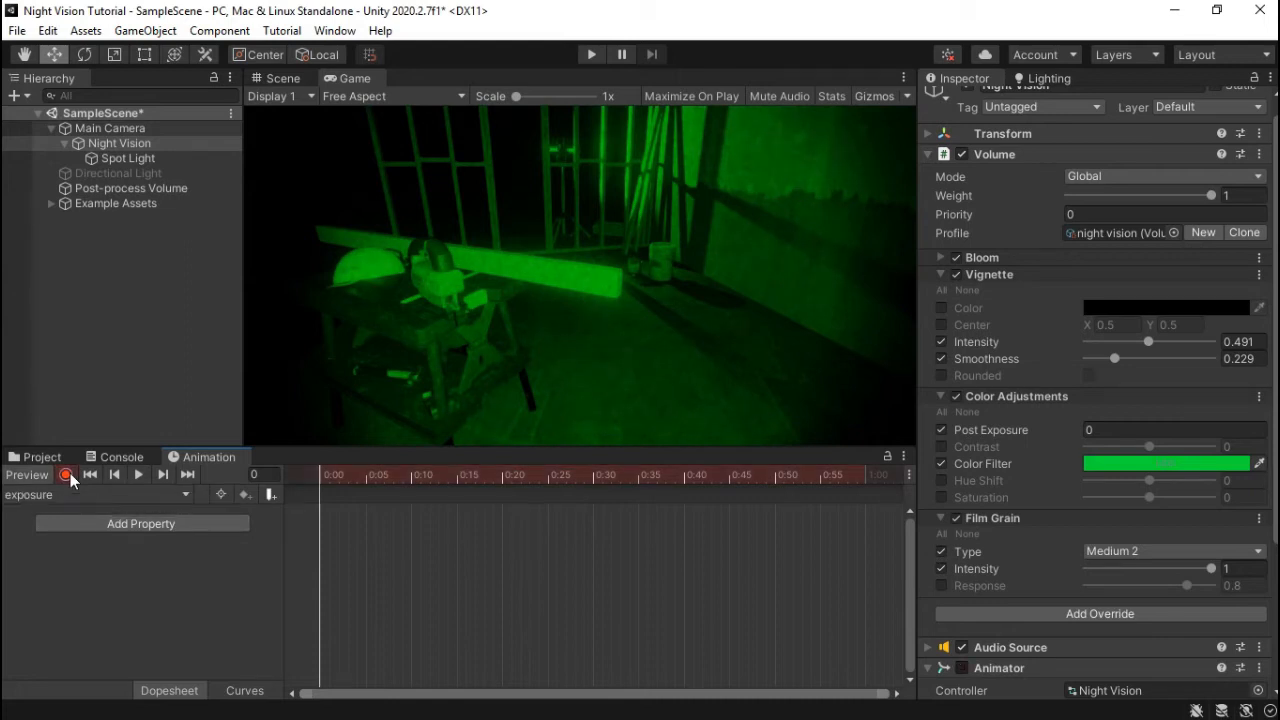
click(1092, 430)
text(4)
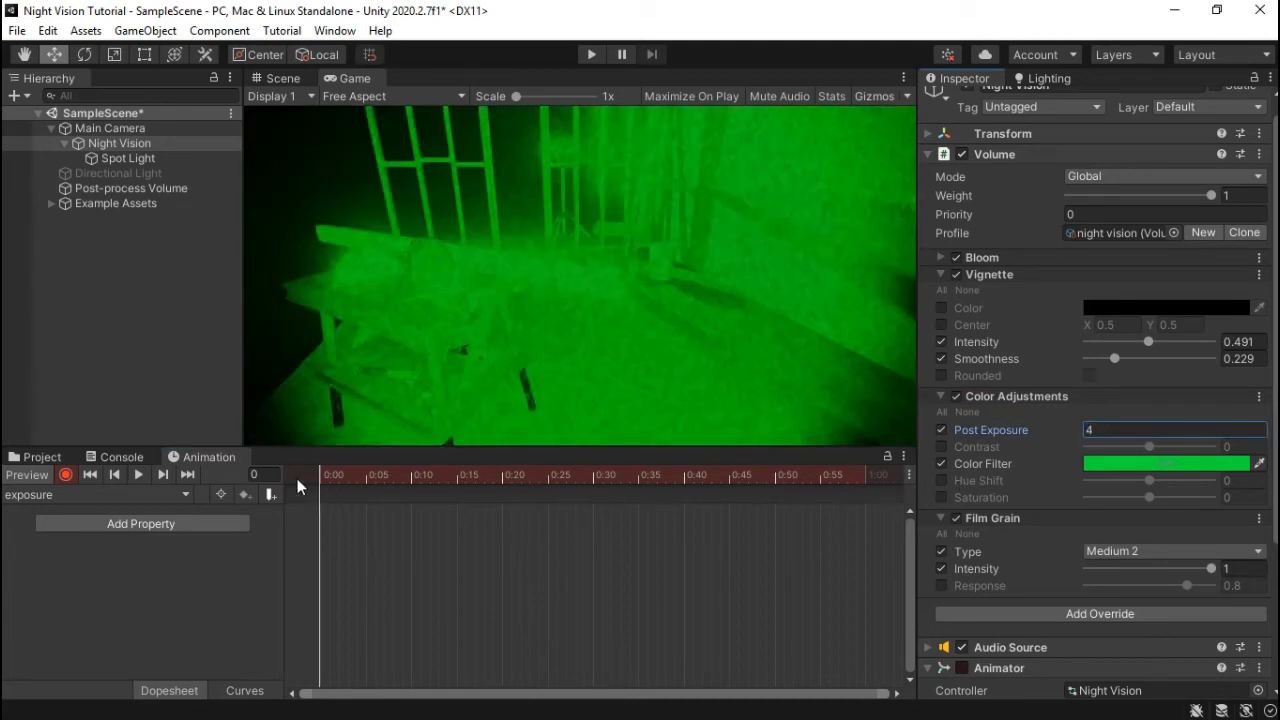
mouse_move(322, 472)
mouse_down()
mouse_move(340, 473)
mouse_move(320, 472)
mouse_up()
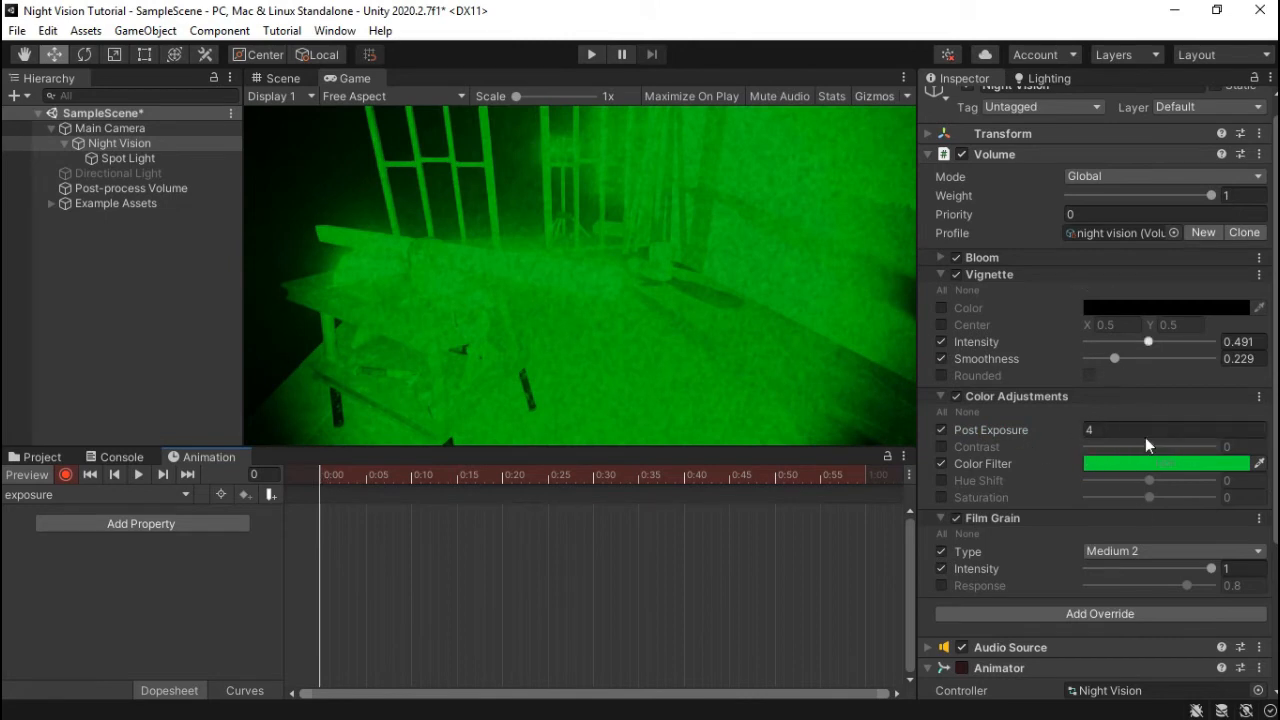
scroll(1131, 465, up, 1)
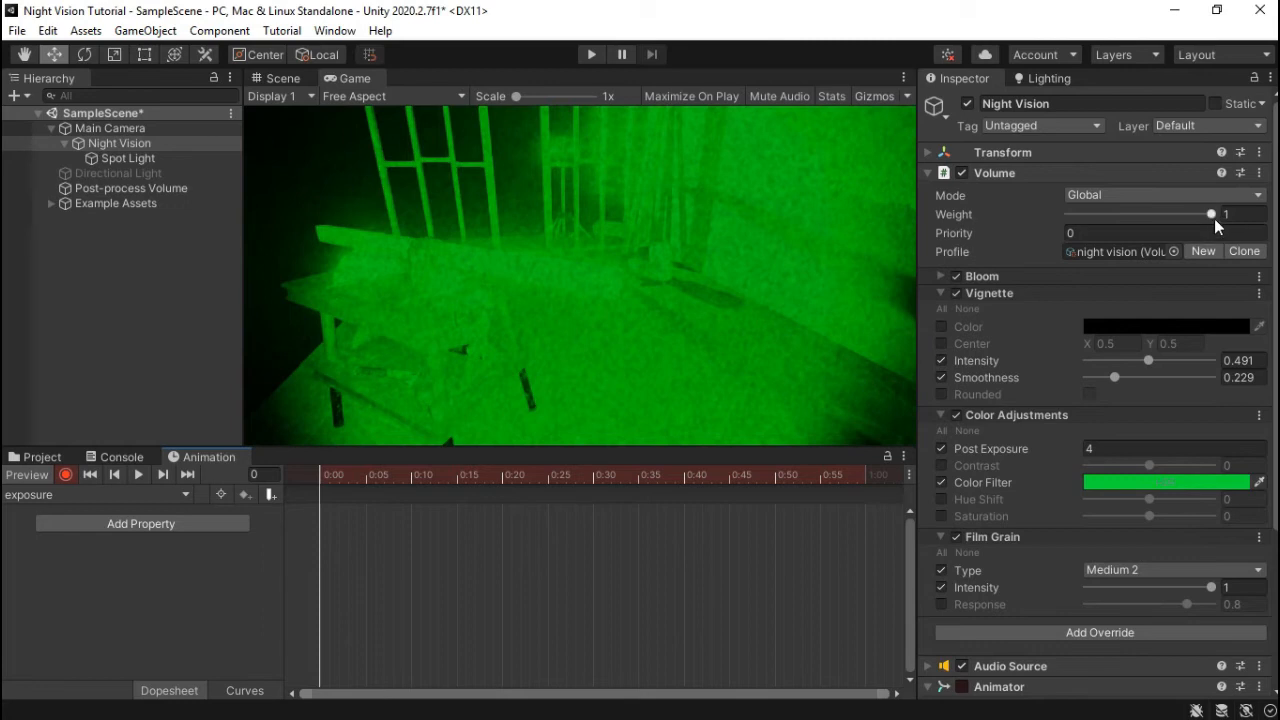
drag(1213, 216, 1263, 231)
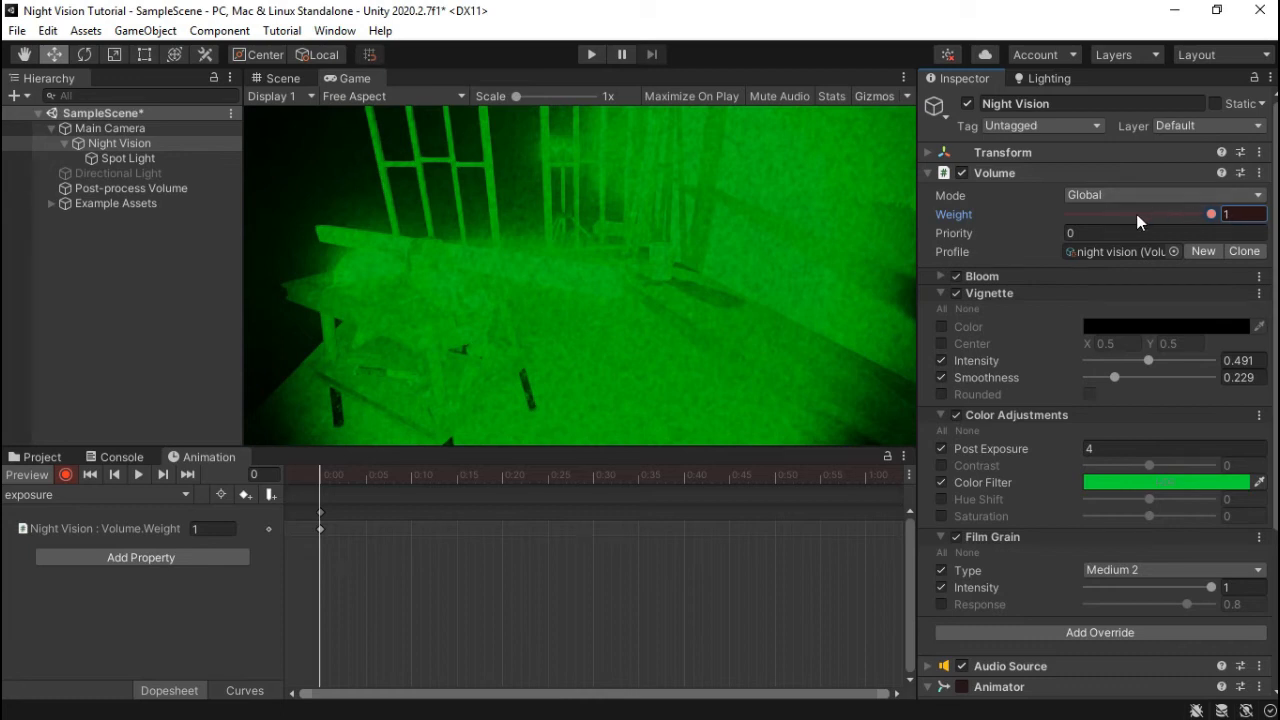
key(ctrl+z)
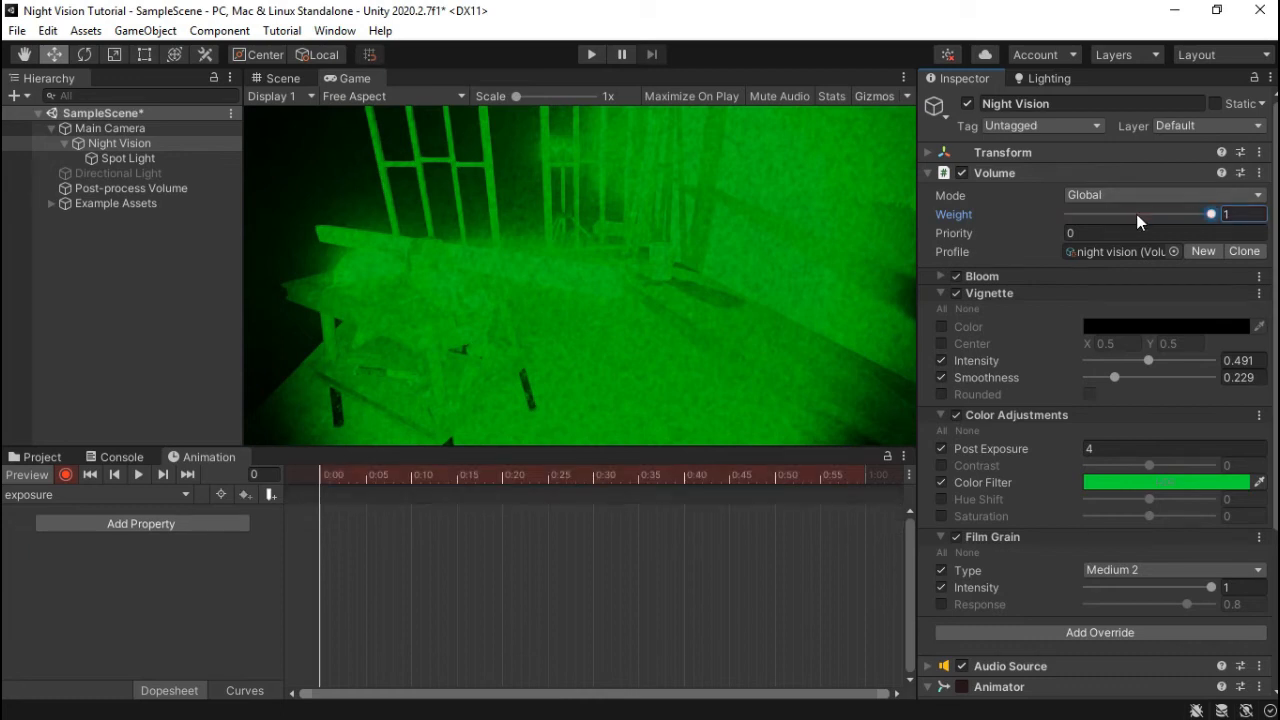
click(1145, 451)
text(0)
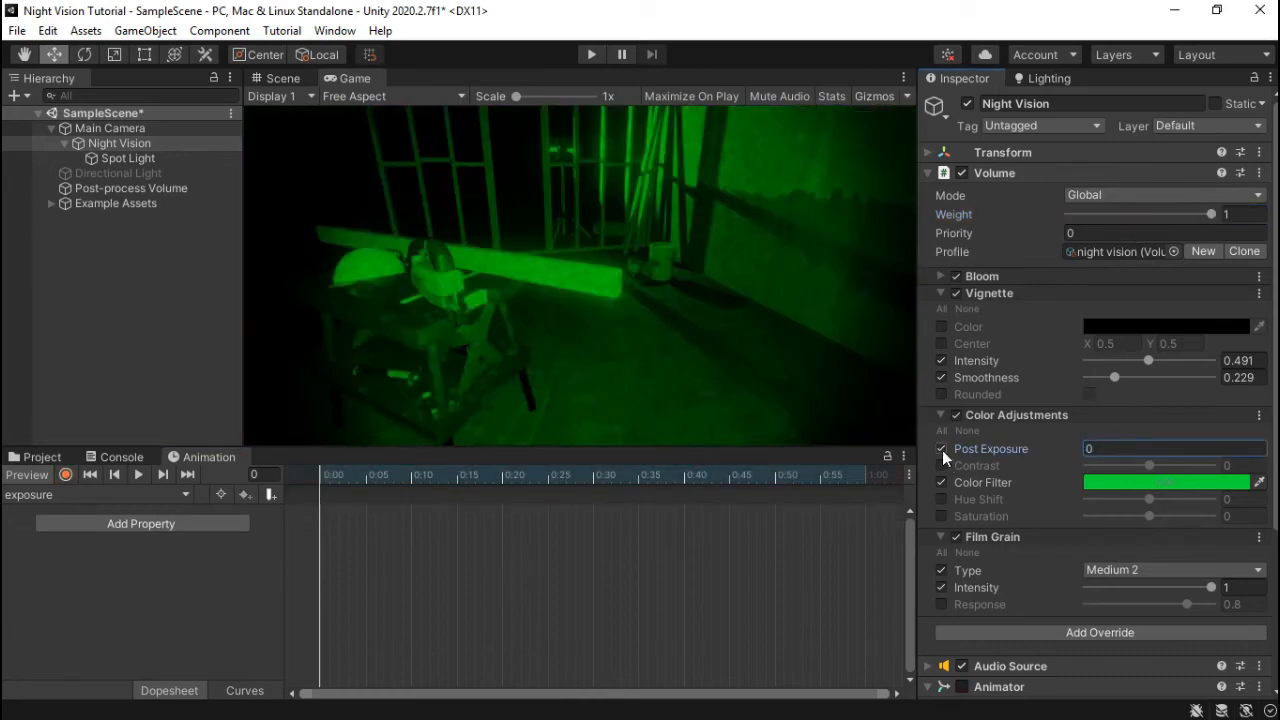
click(941, 449)
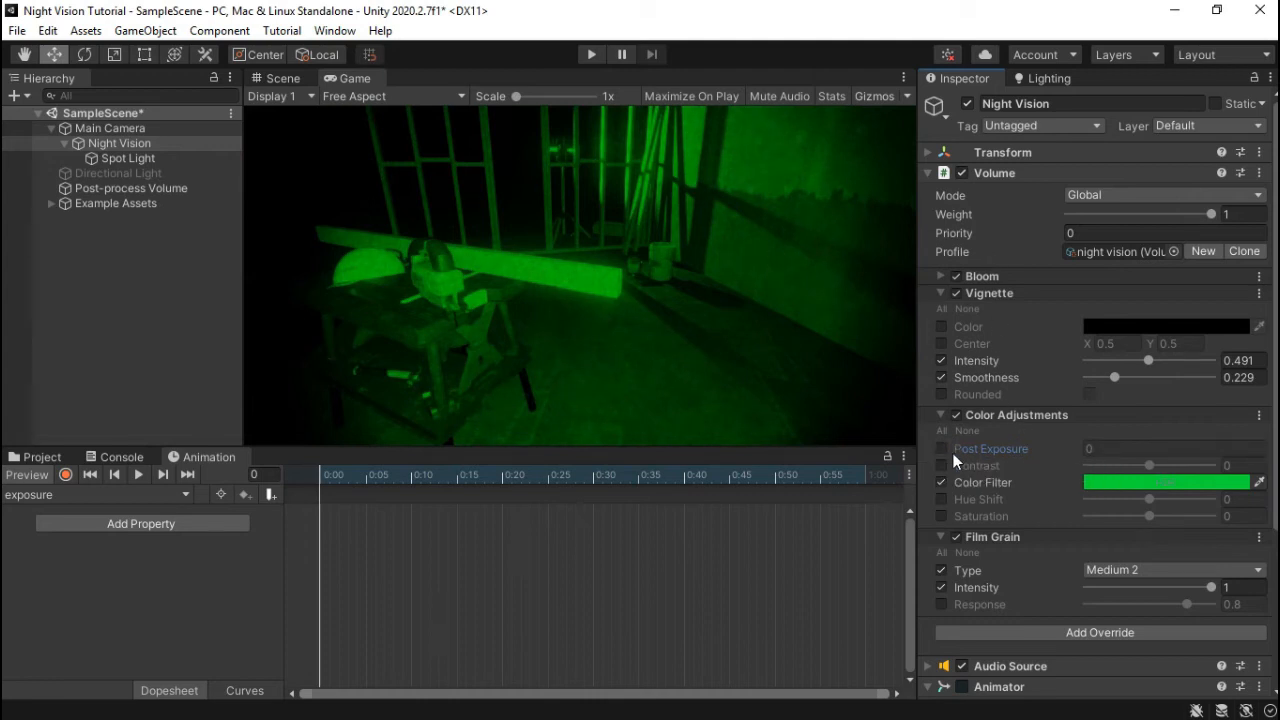
- Duplicate the night vision volume profile in Settings and rename the copy to exposure
click(48, 457)
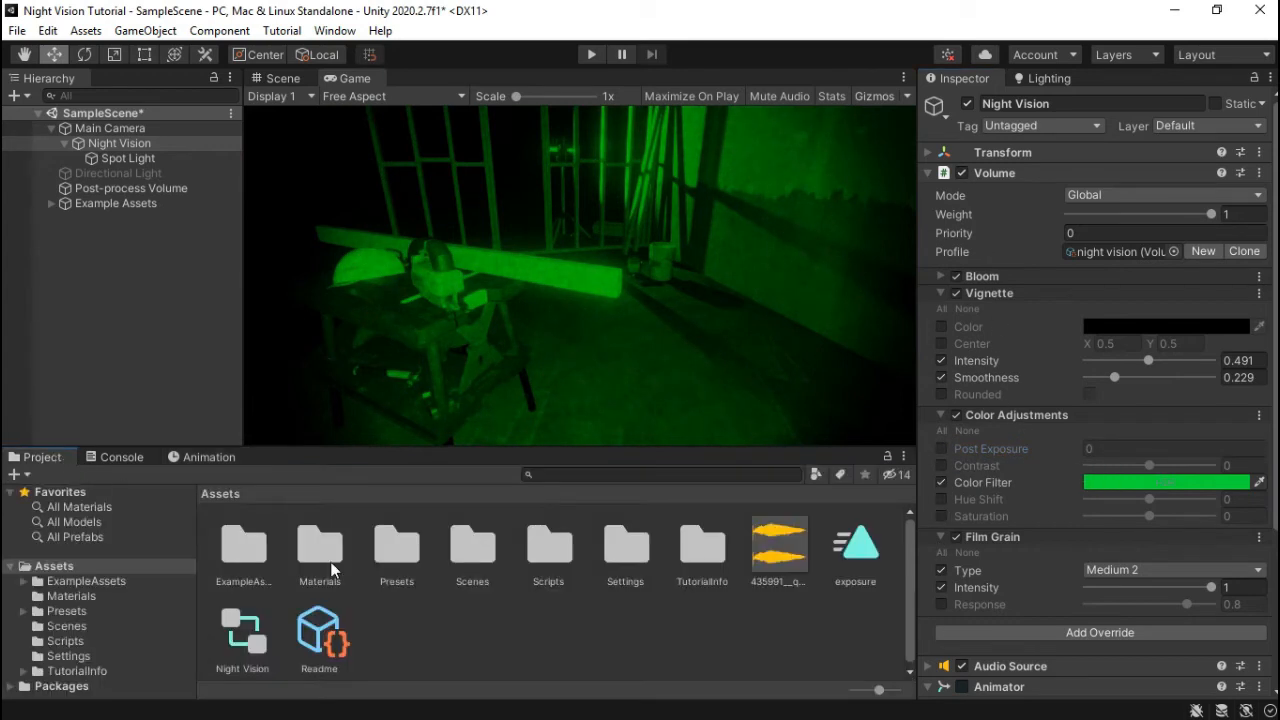
click(1118, 252)
click(313, 545)
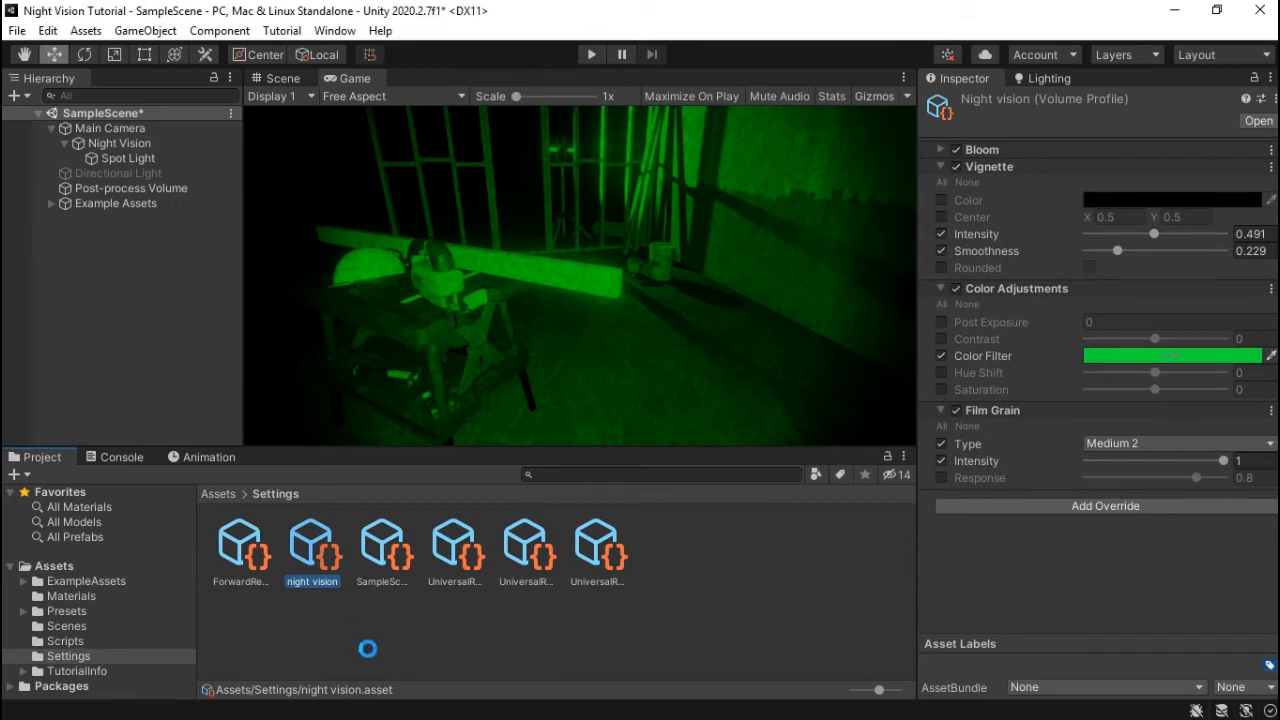
key(ctrl+d)
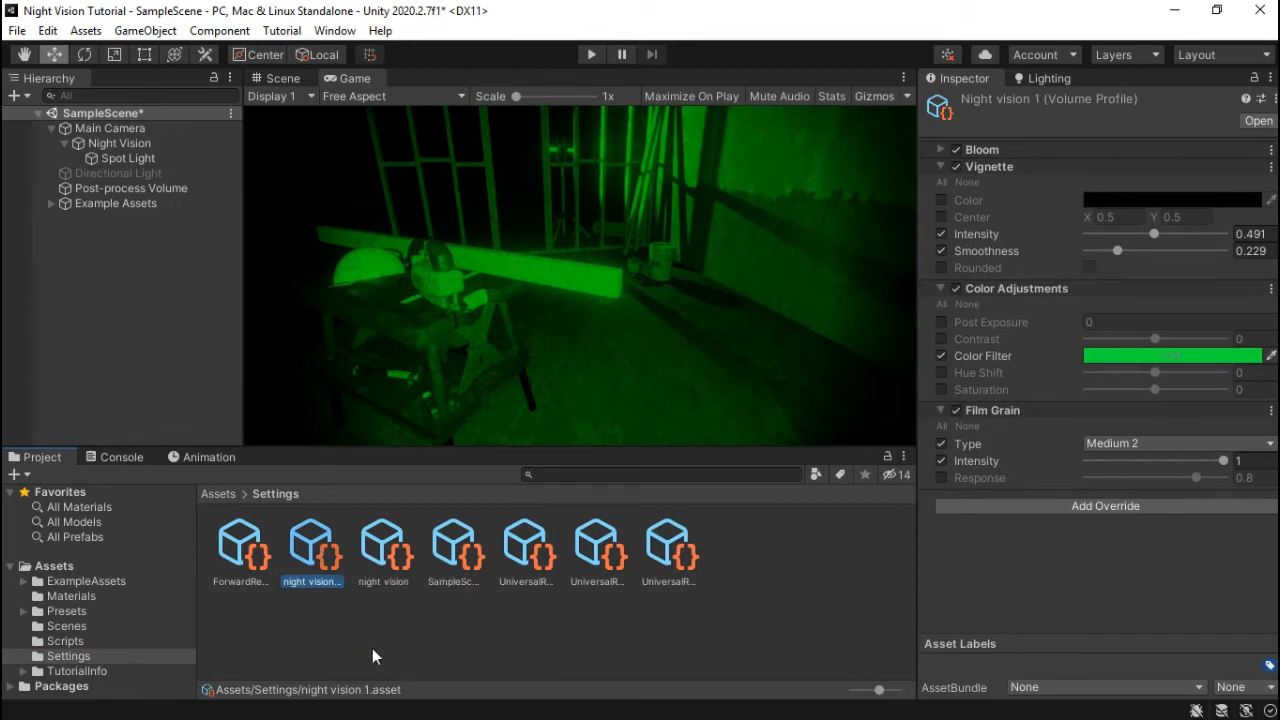
right_click(324, 566)
click(446, 177)
key(F2)
text(e)
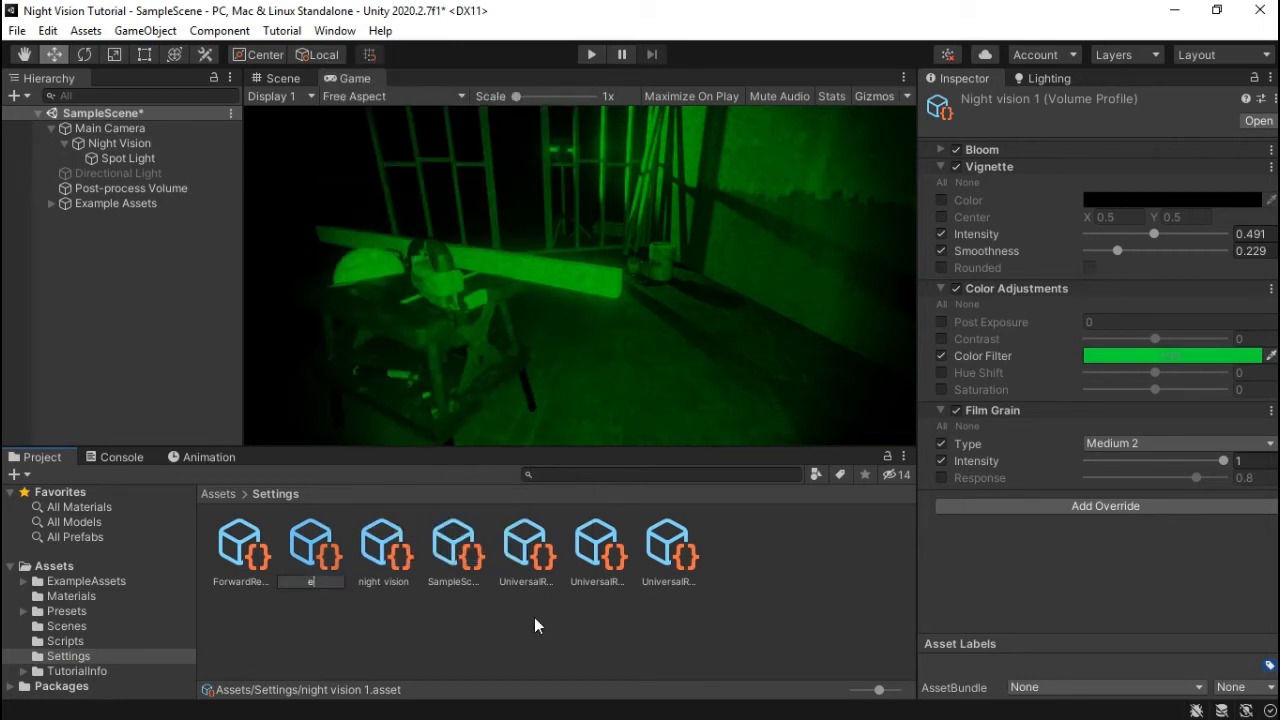
text(xposure)
key(Return)
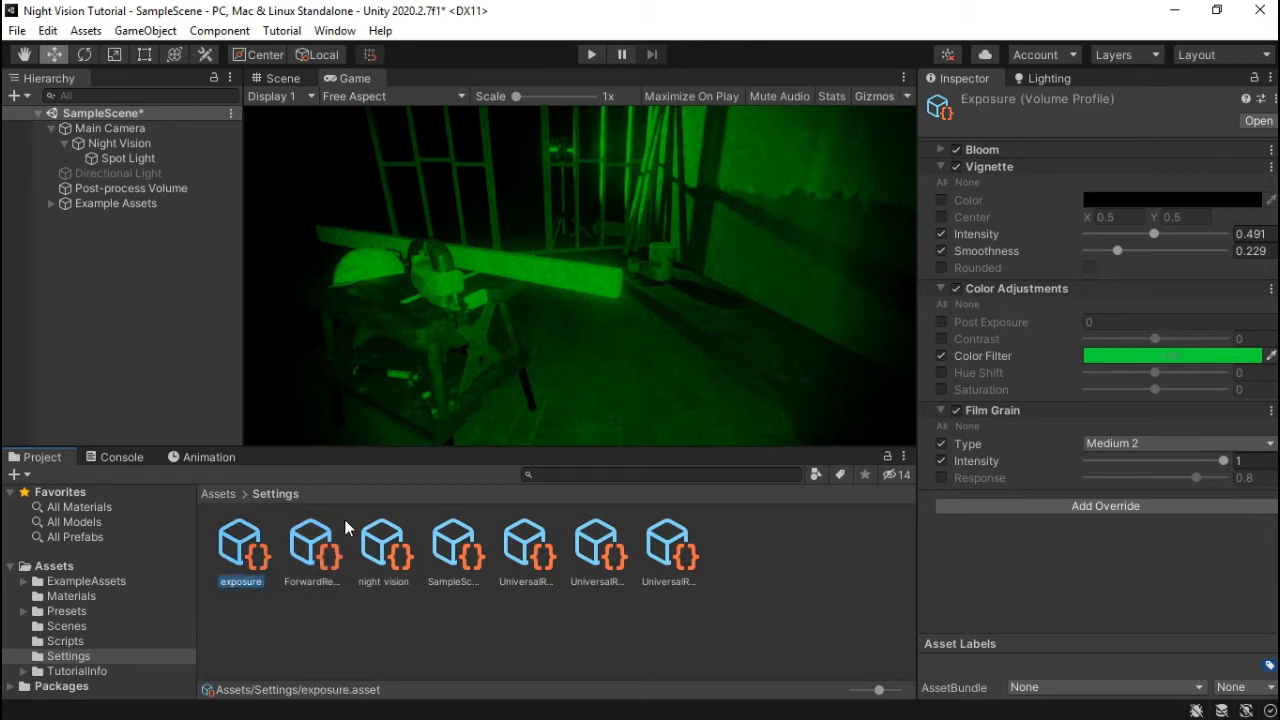
click(216, 493)
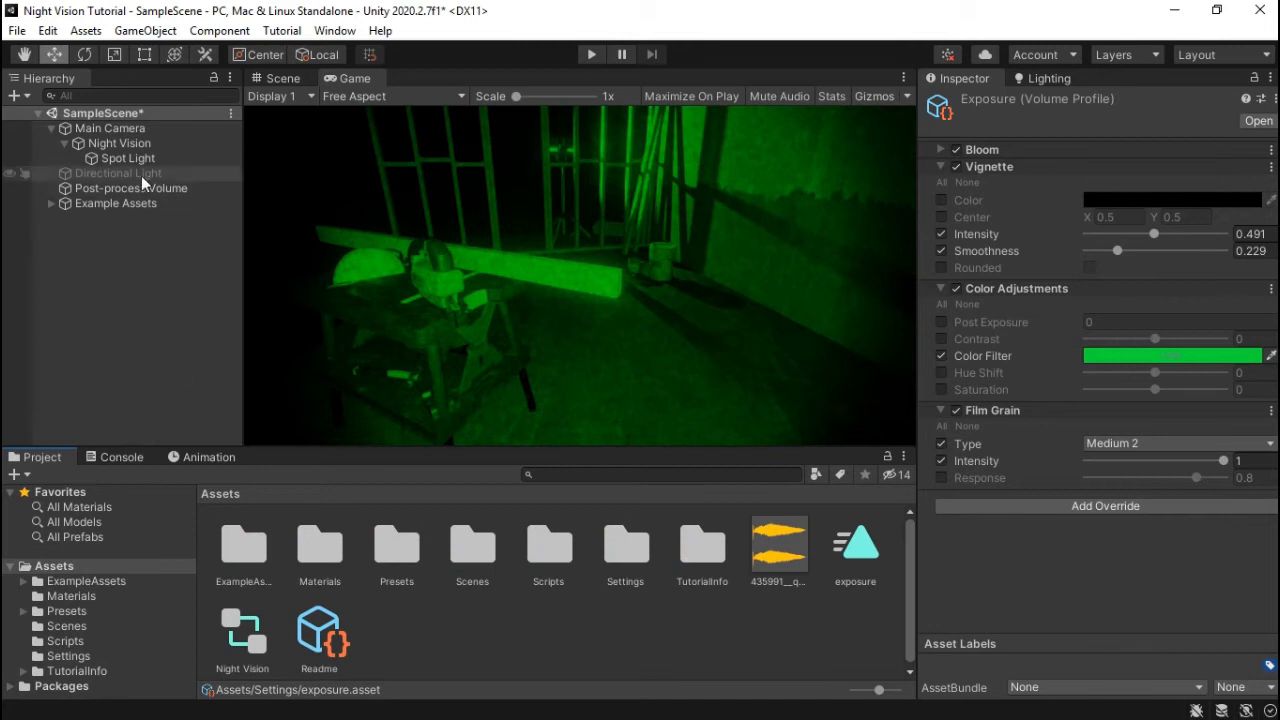
- Add a second Volume component to Night Vision and assign it the exposure profile
click(120, 143)
click(929, 173)
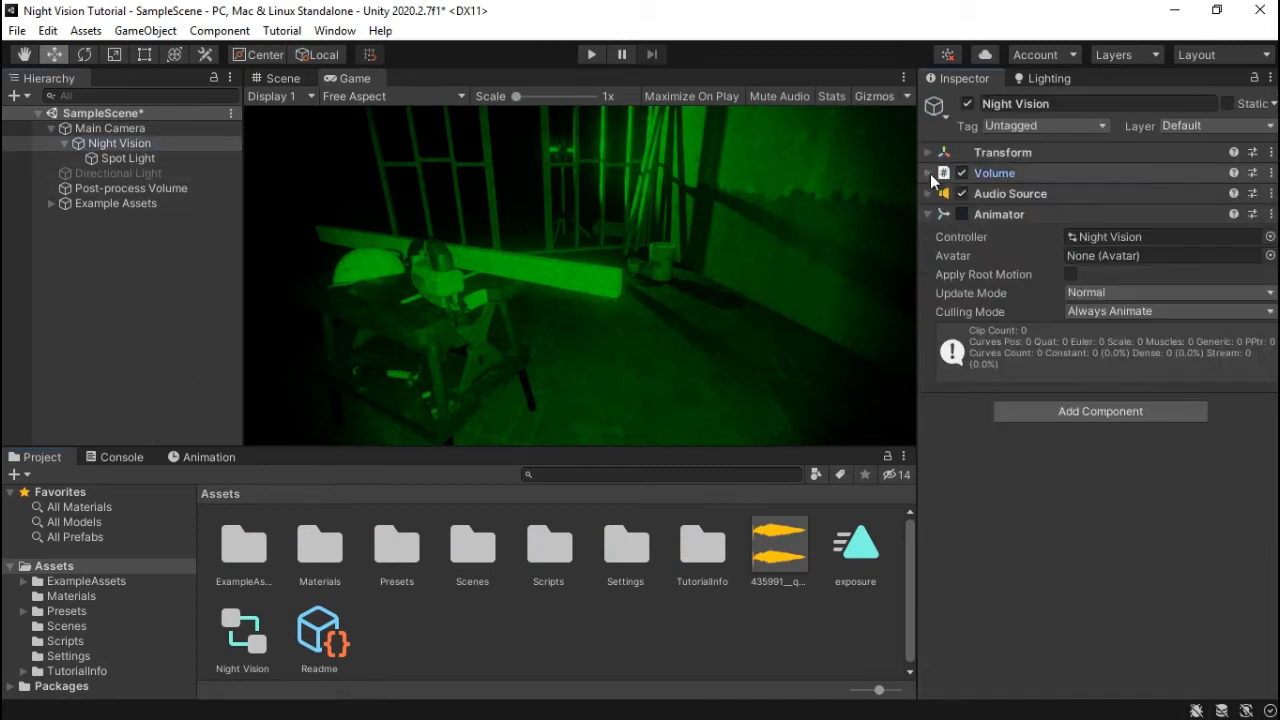
click(1081, 418)
text(v)
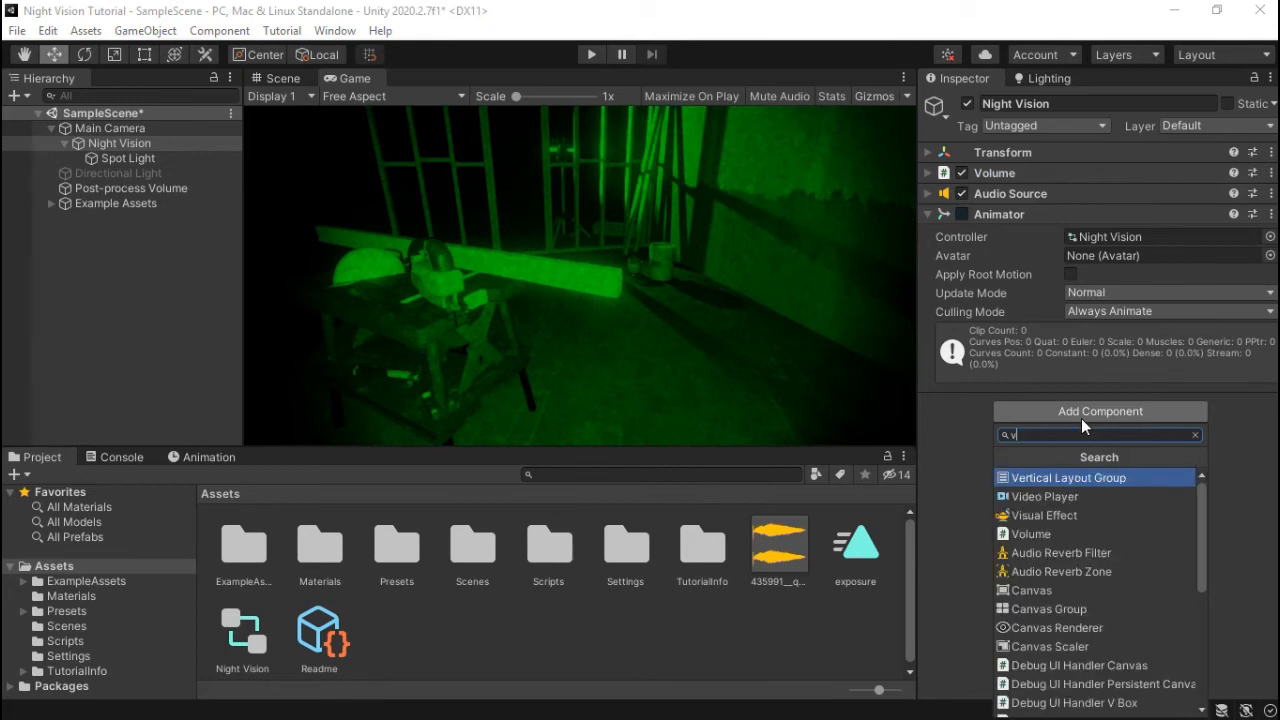
text(olume)
key(Return)
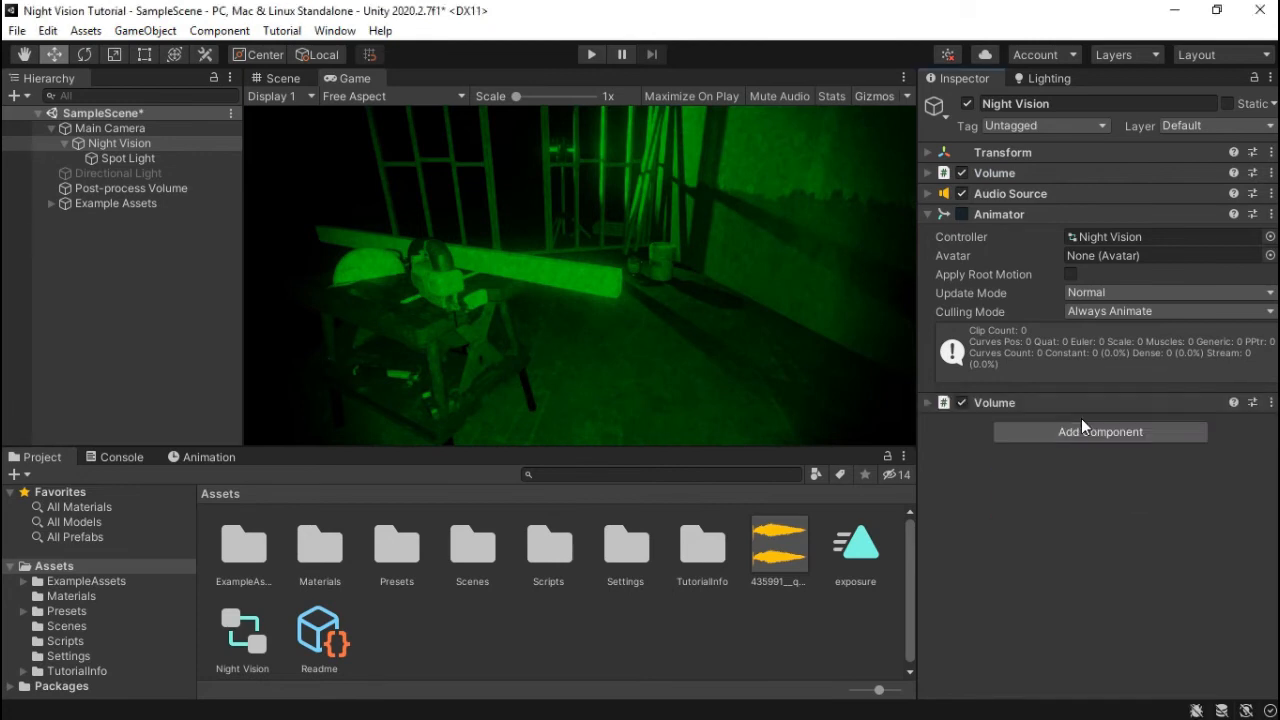
click(929, 403)
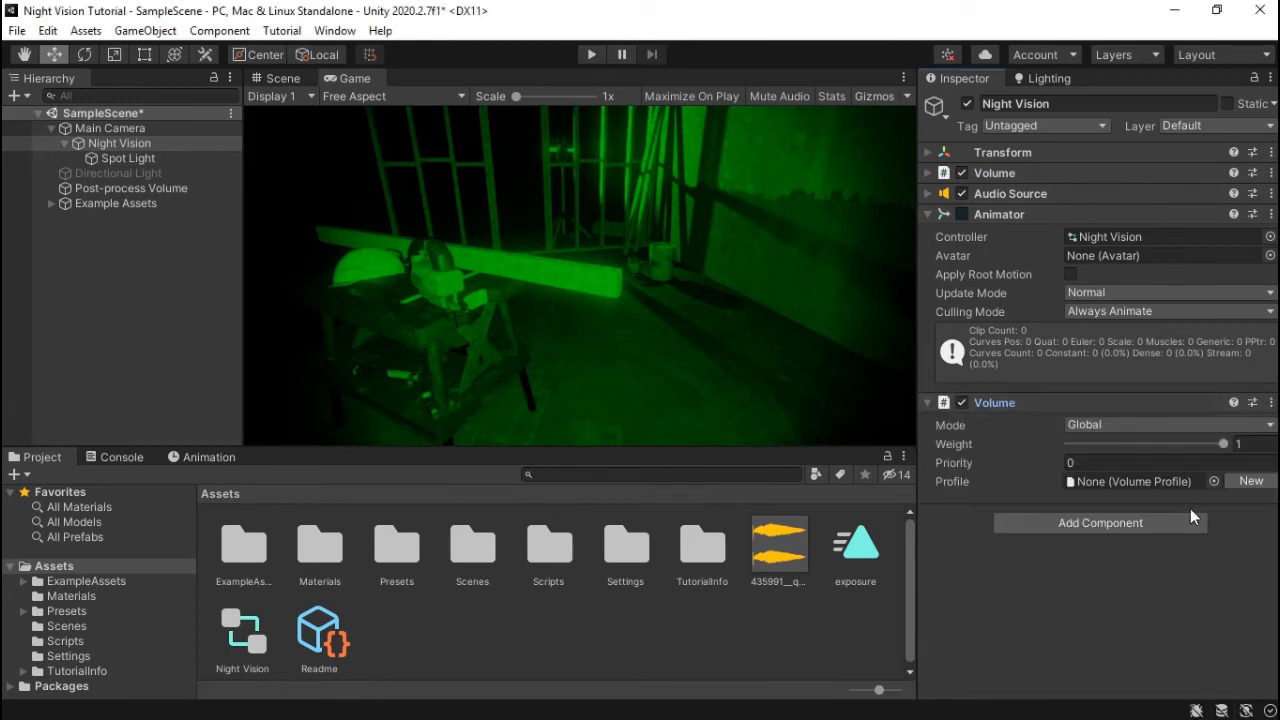
click(1214, 482)
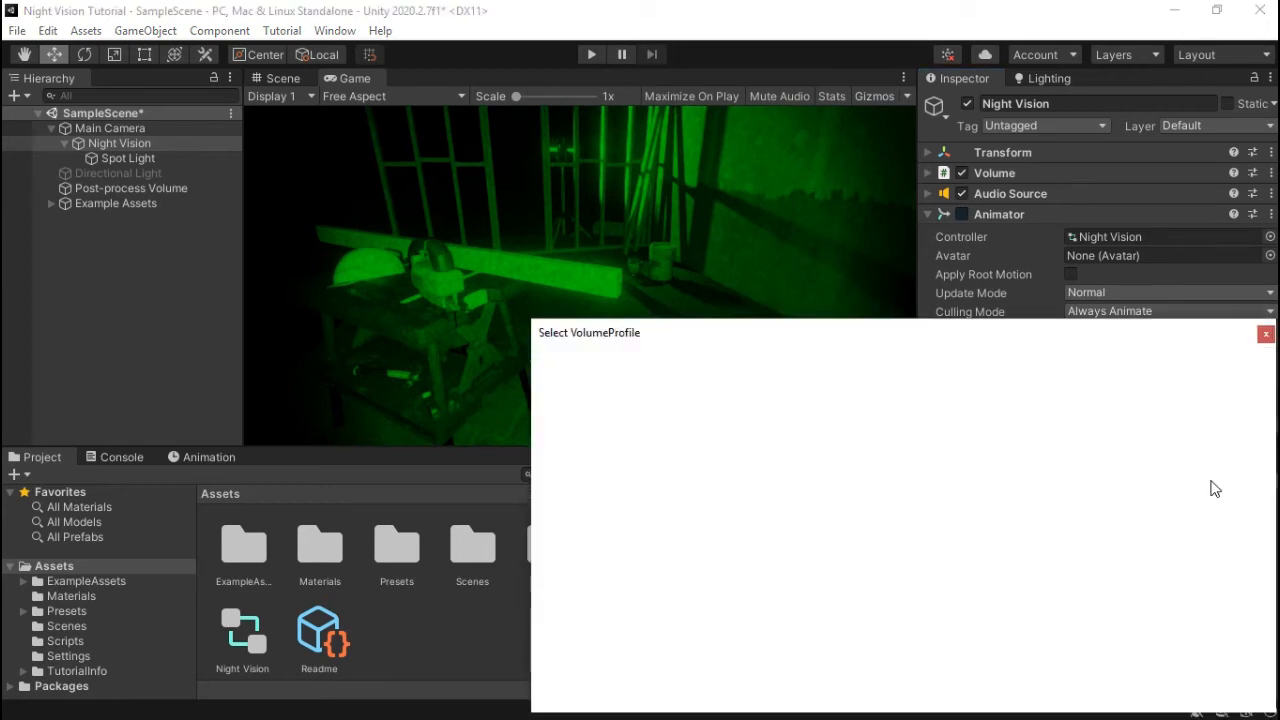
double_click(594, 409)
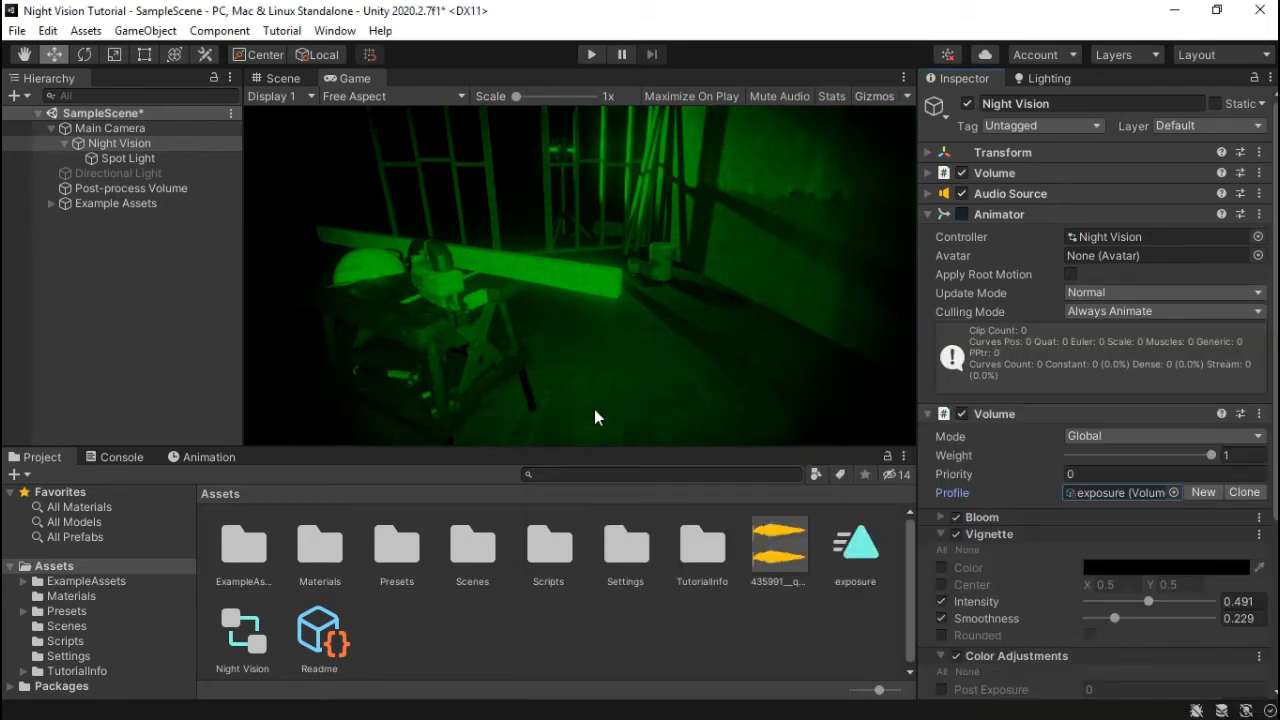
scroll(1060, 470, down, 5)
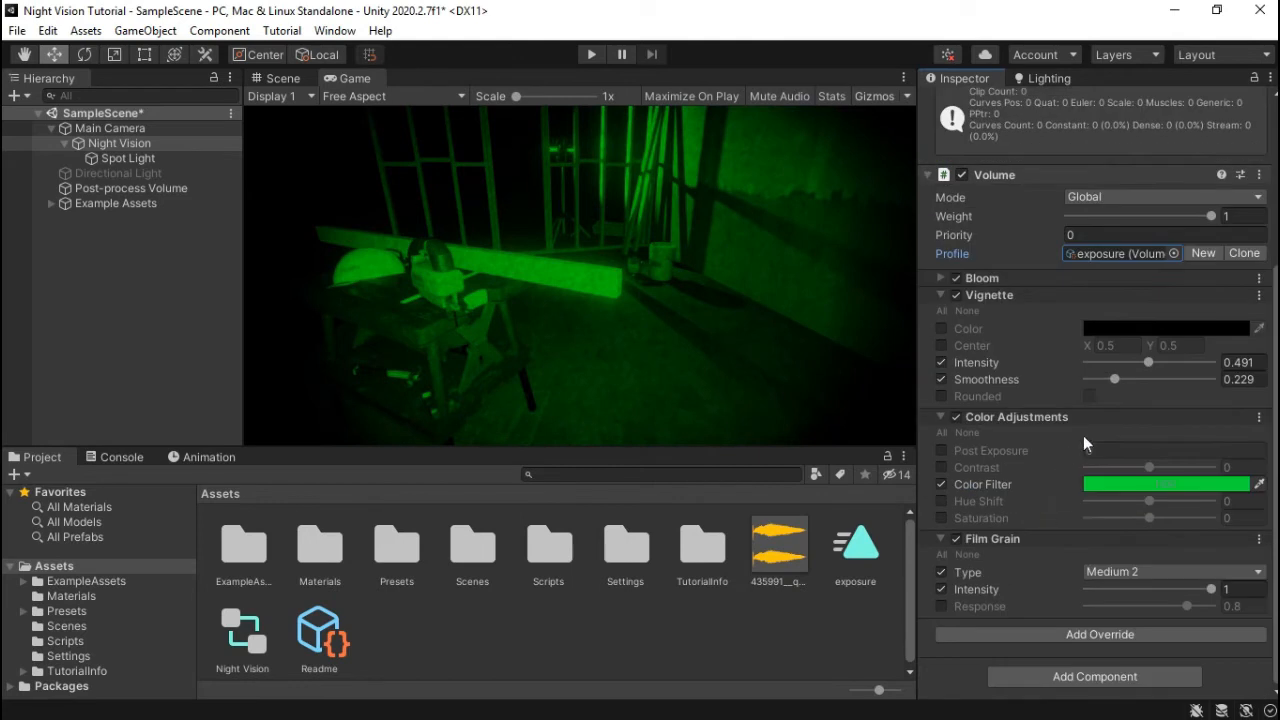
- Remove the Vignette and Film Grain overrides from the exposure profile
click(1258, 296)
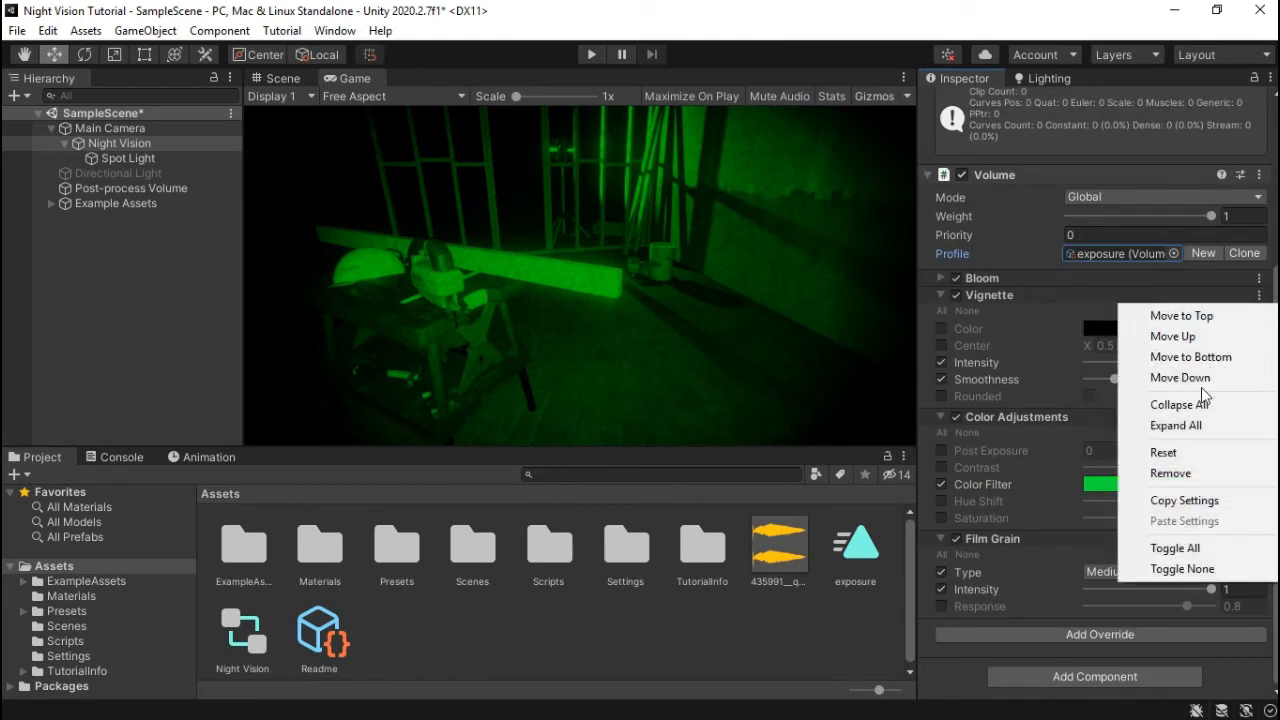
click(1194, 473)
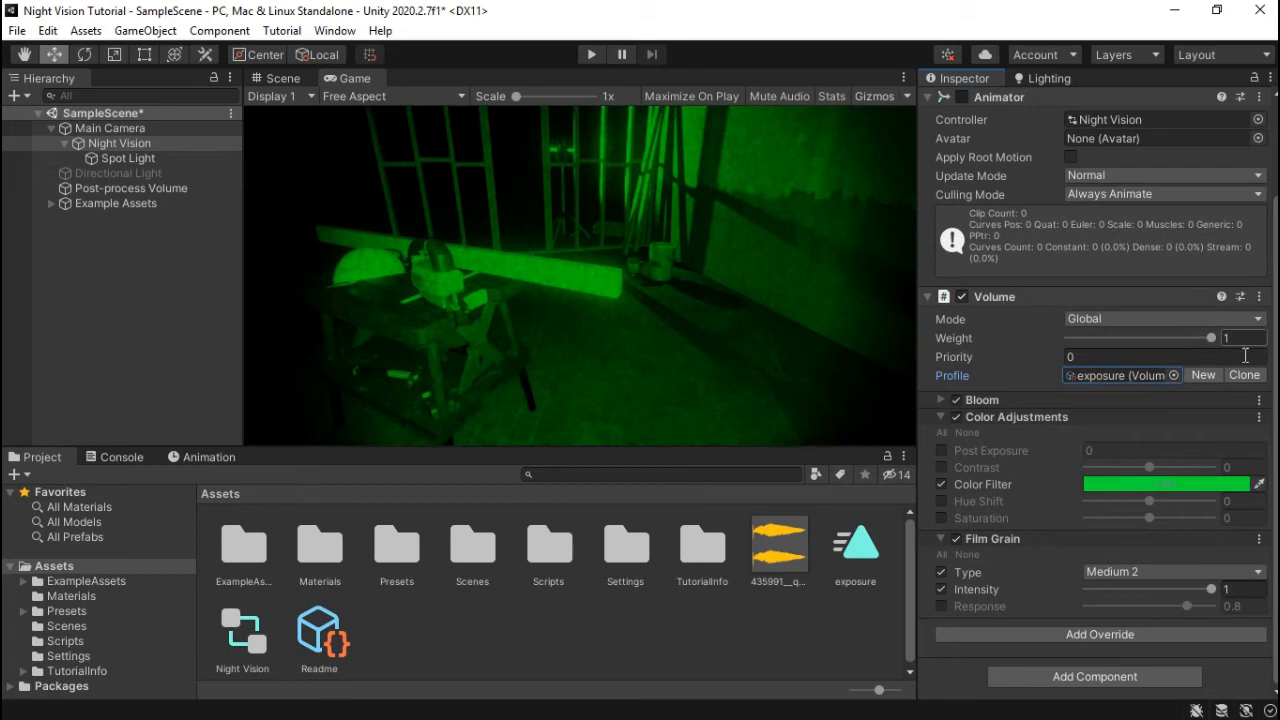
click(1259, 540)
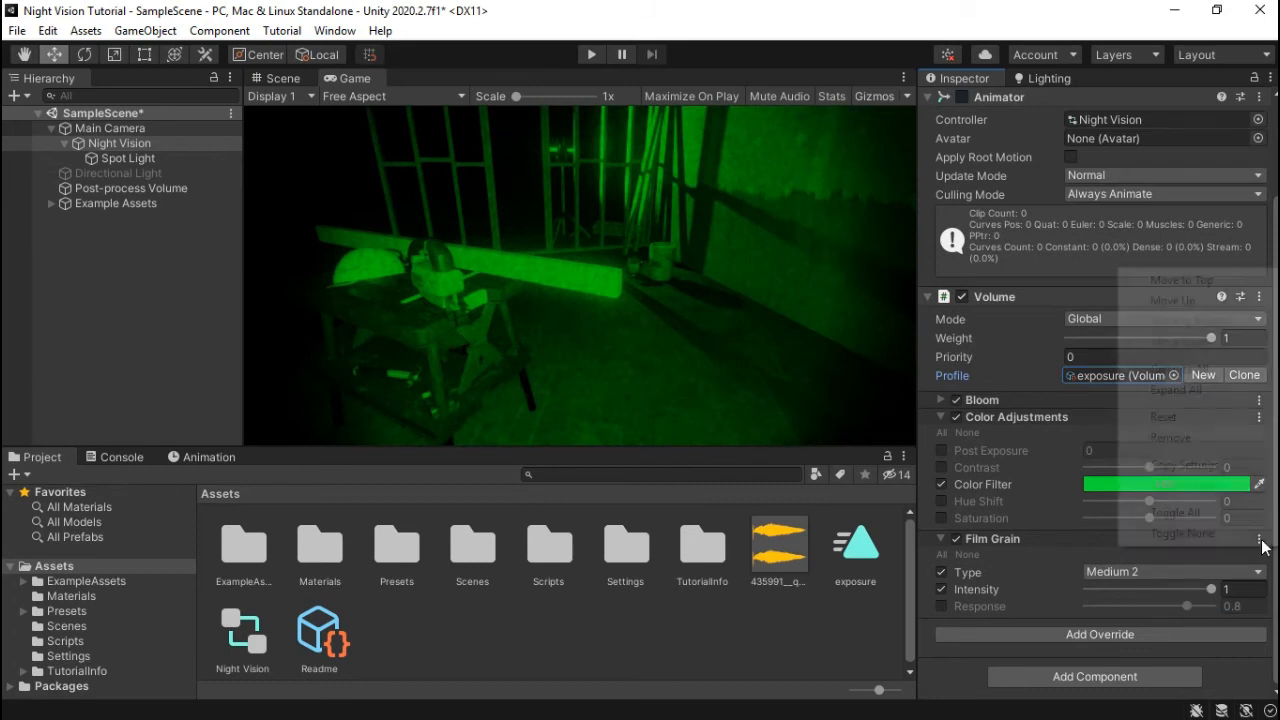
click(1210, 438)
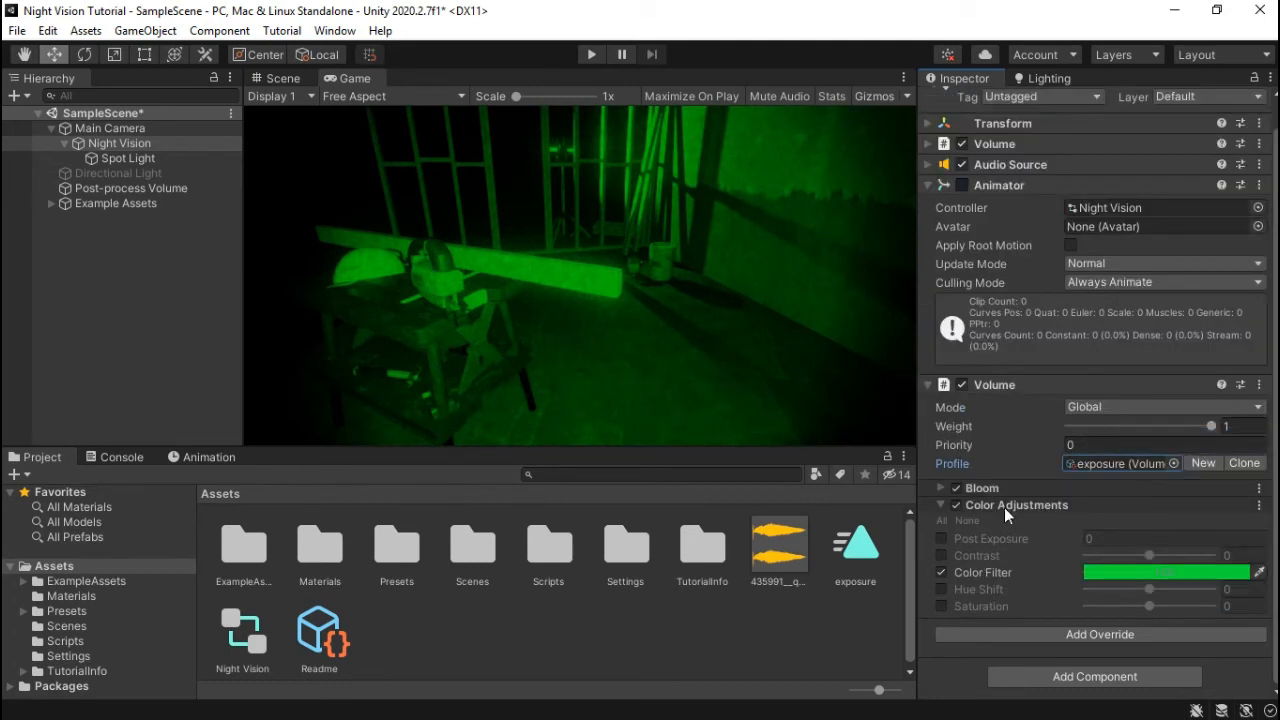
- Override Post Exposure instead of Color Filter in Color Adjustments
click(940, 572)
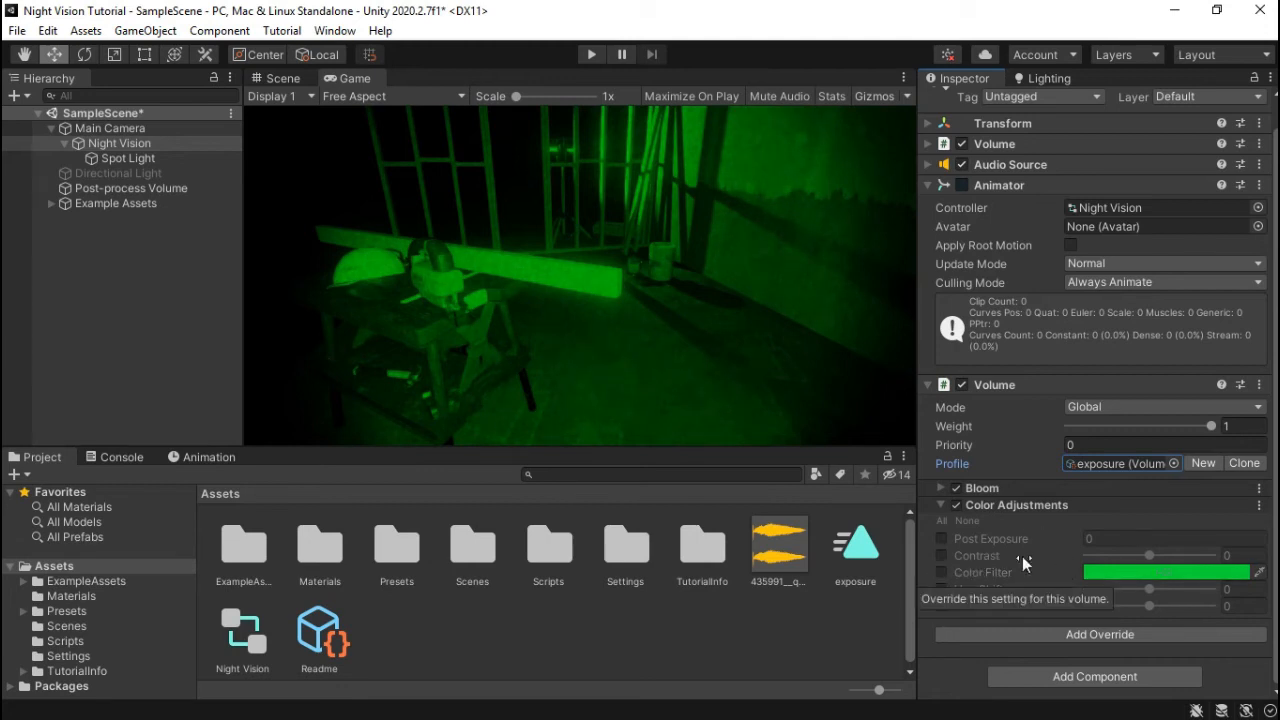
click(941, 538)
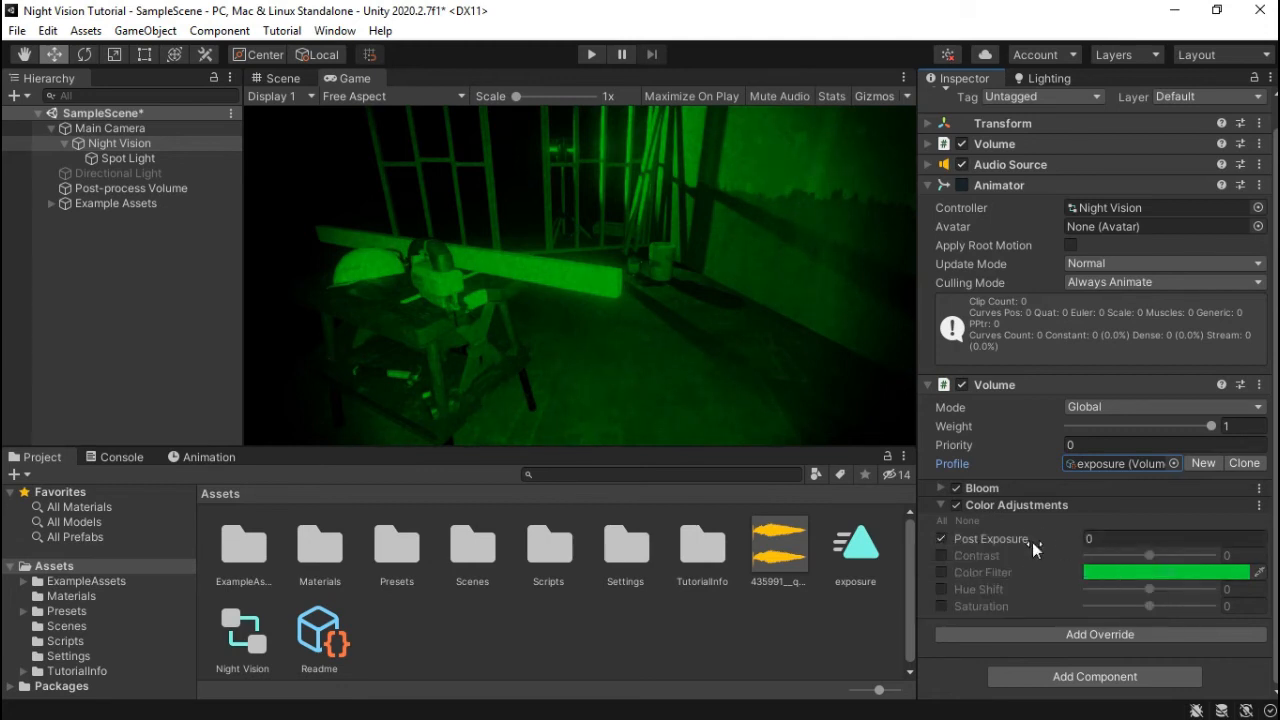
click(1104, 539)
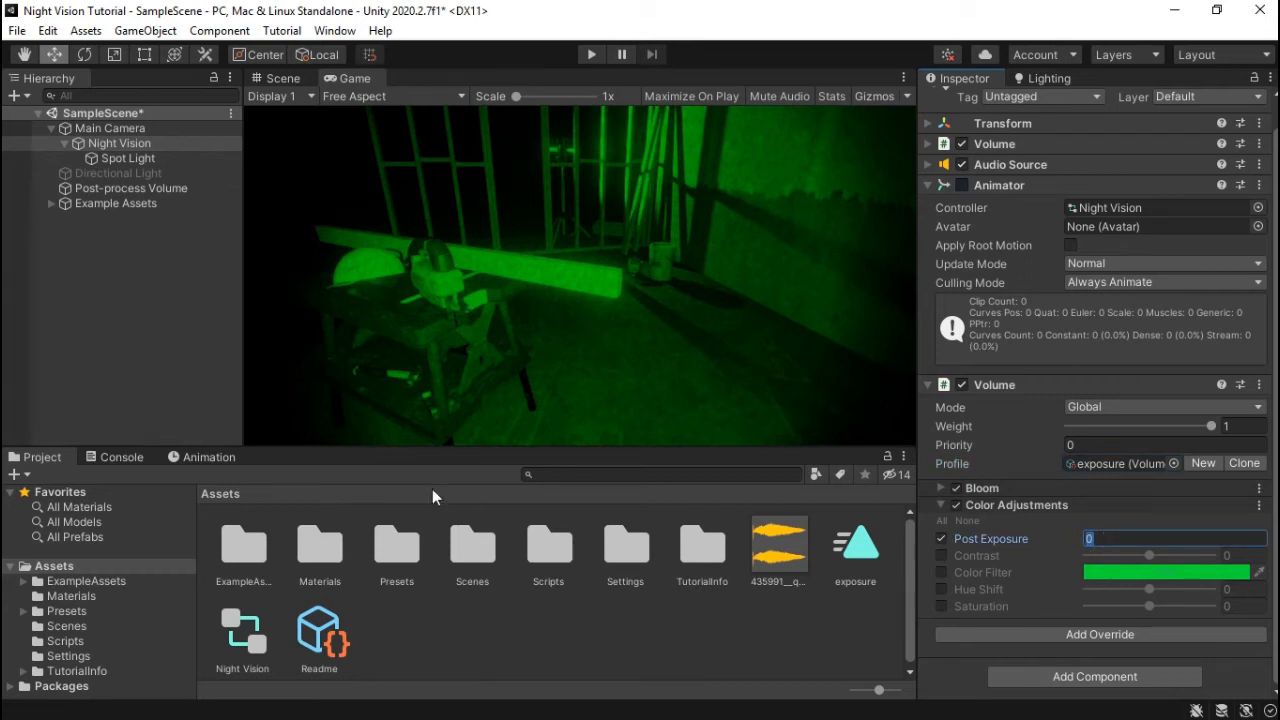
- Start animation recording and set Post Exposure to 4
click(211, 456)
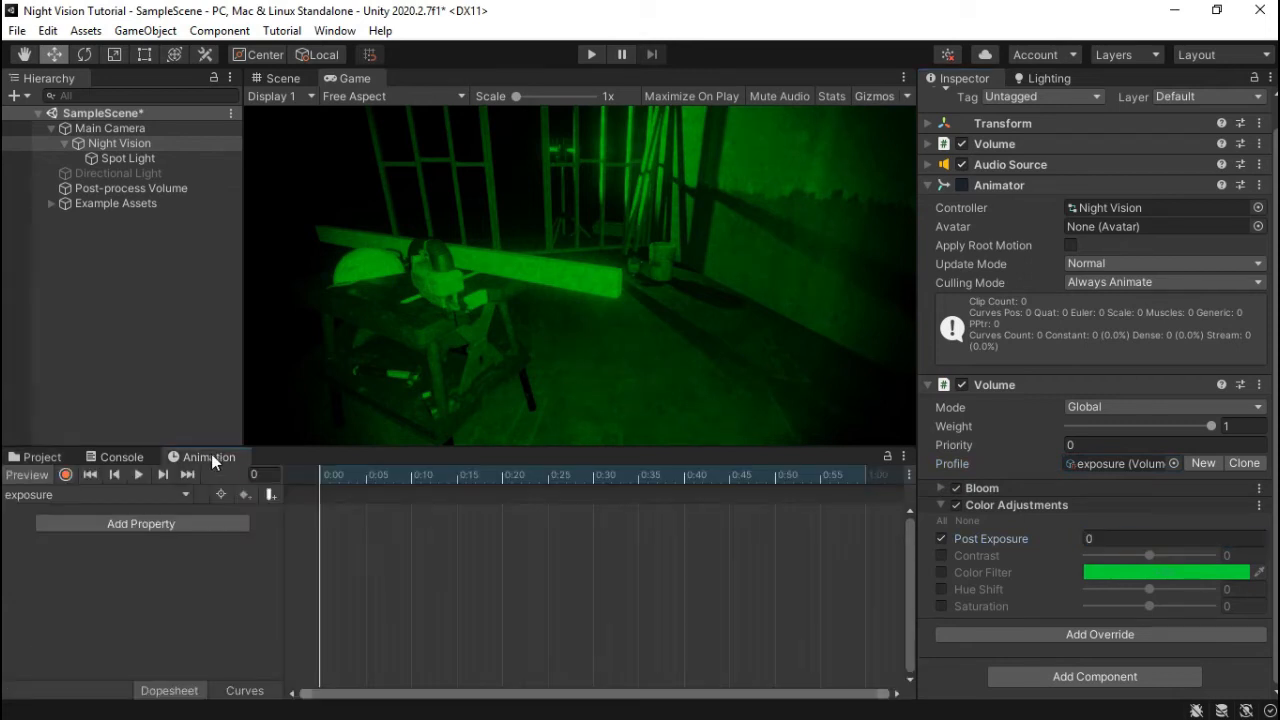
click(66, 475)
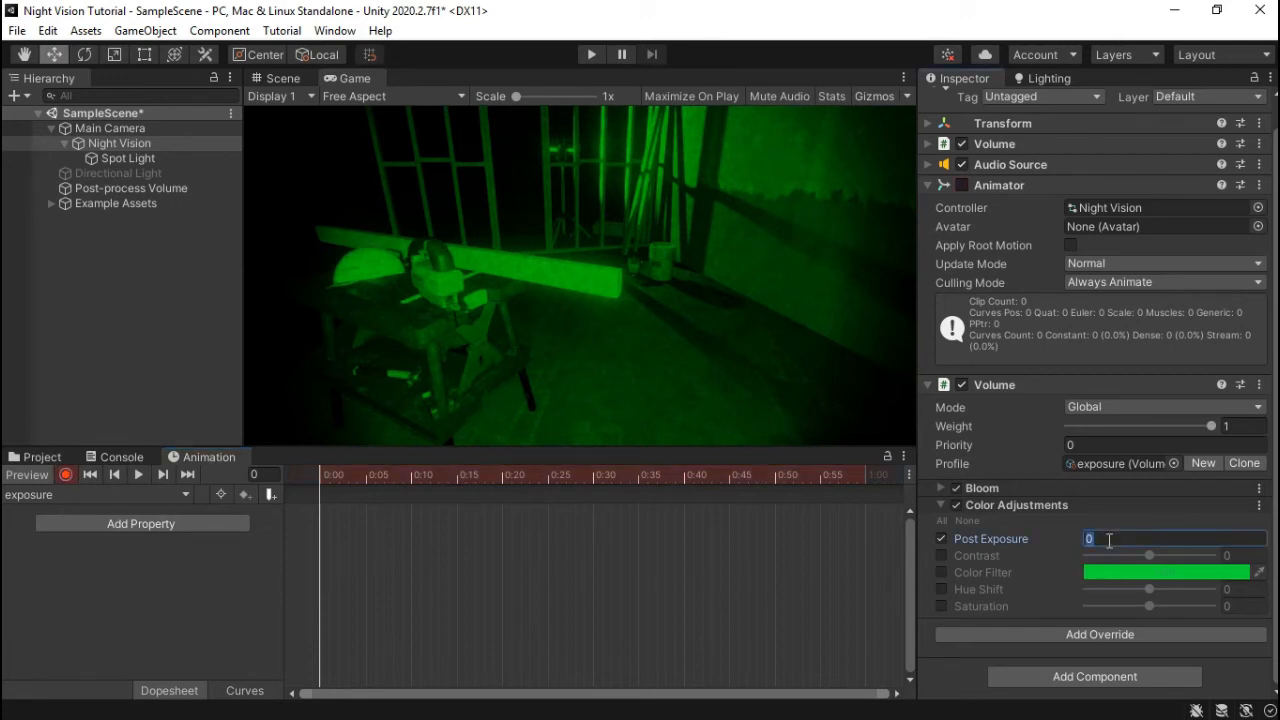
text(4)
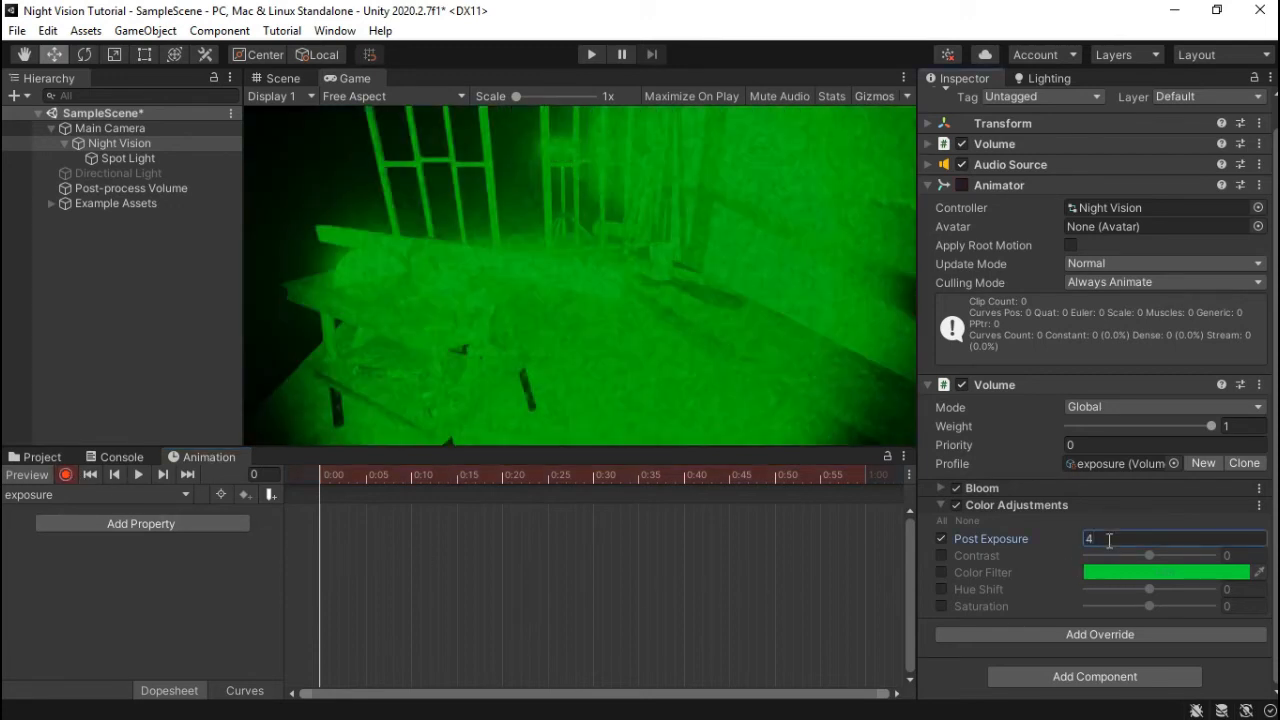
- Key Volume Weight 1 at frame 0, about 0.44 at frame 10, and 0 at frame 25
click(1213, 428)
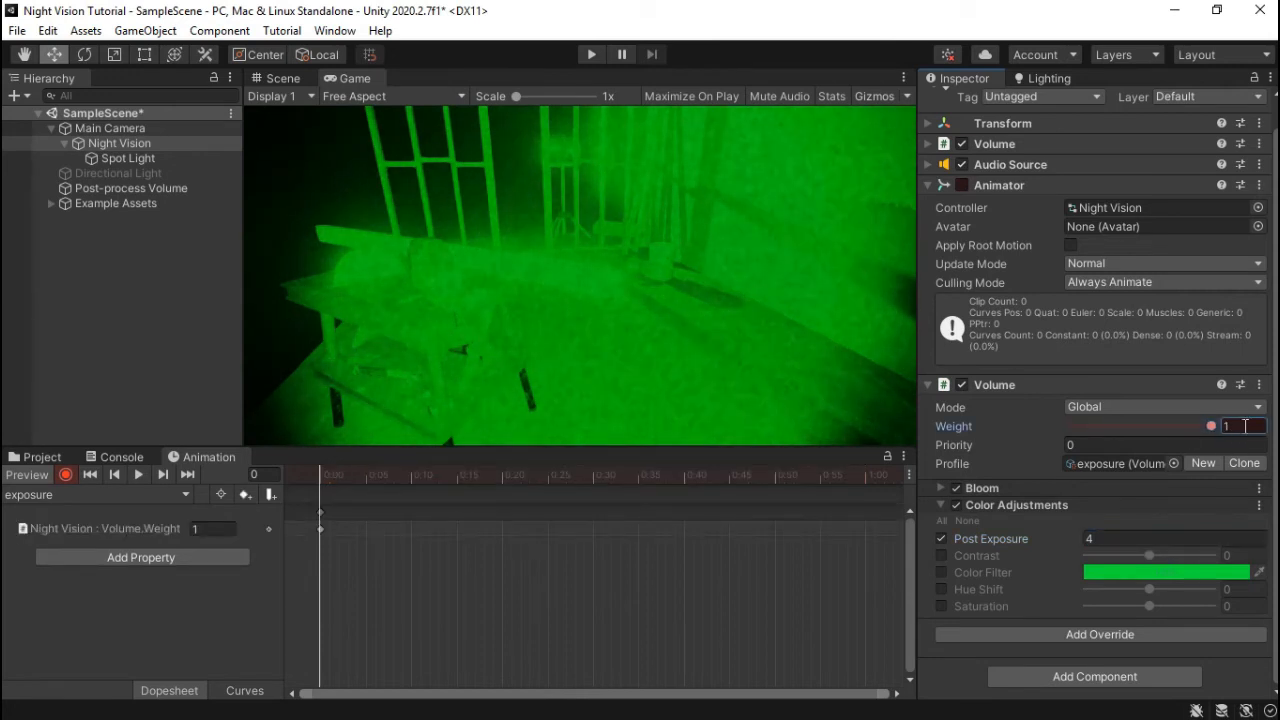
drag(319, 471, 407, 486)
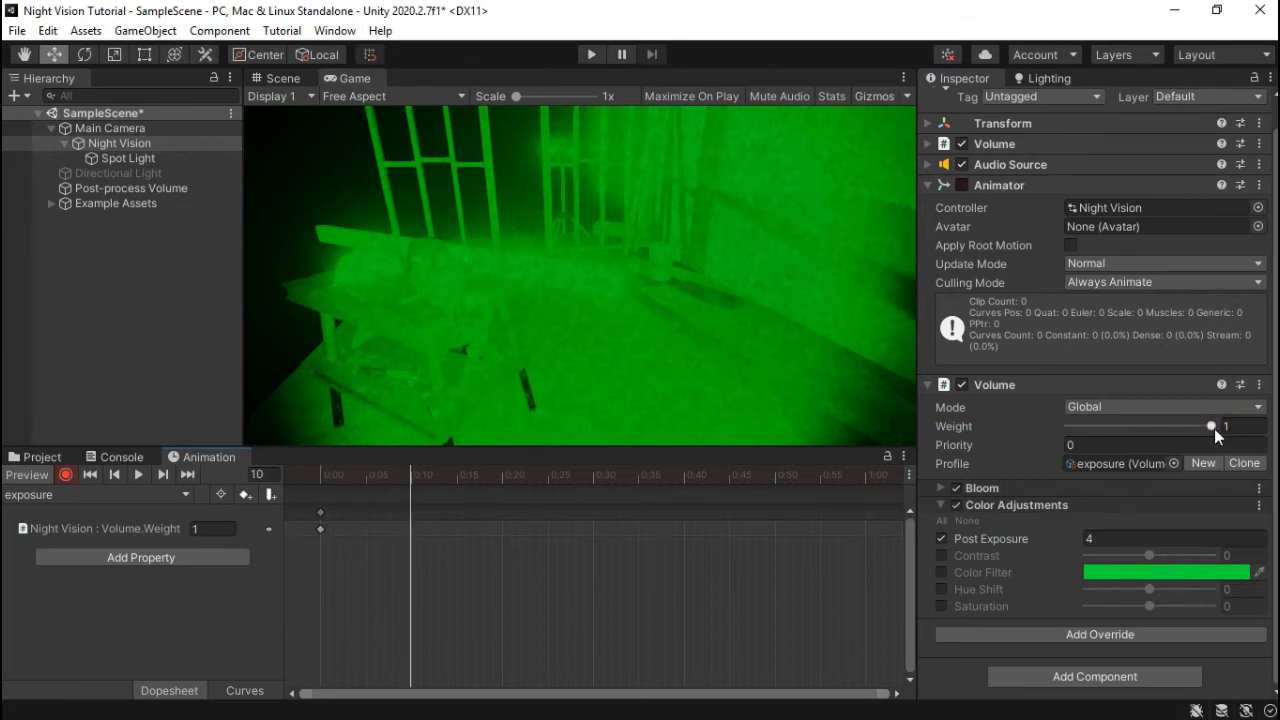
drag(1212, 427, 1133, 432)
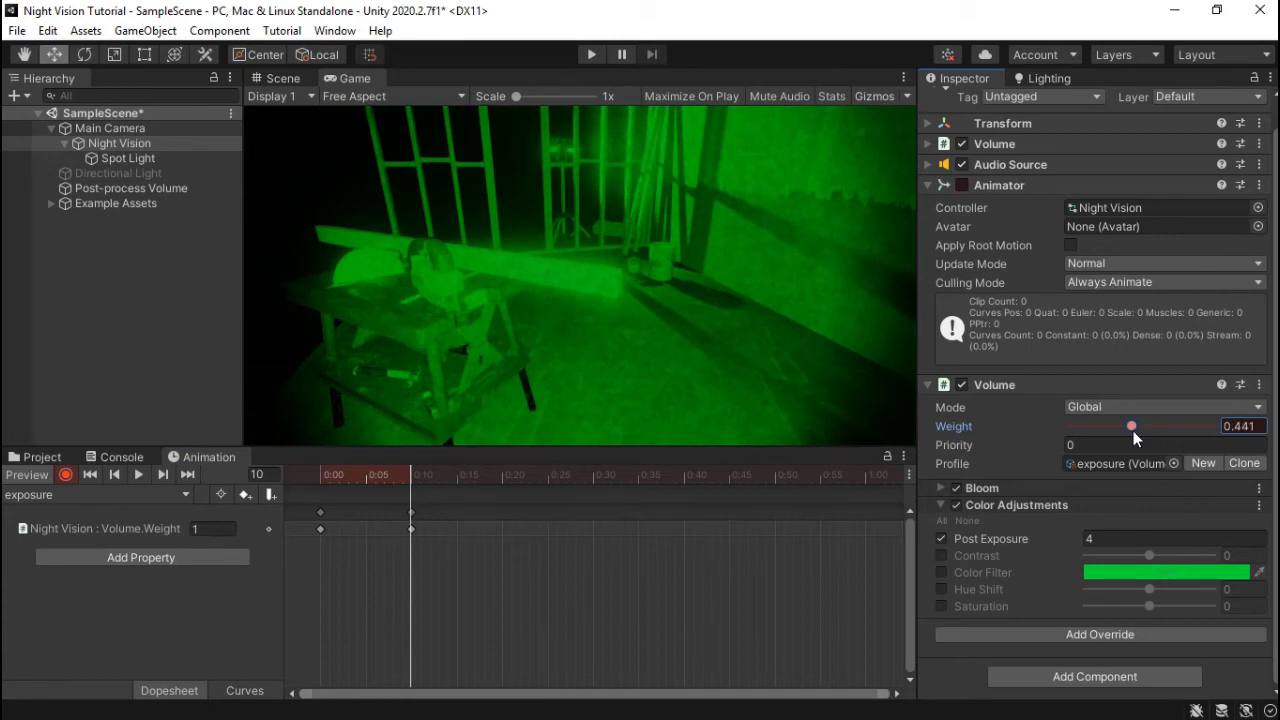
drag(407, 470, 548, 486)
drag(1213, 431, 1046, 426)
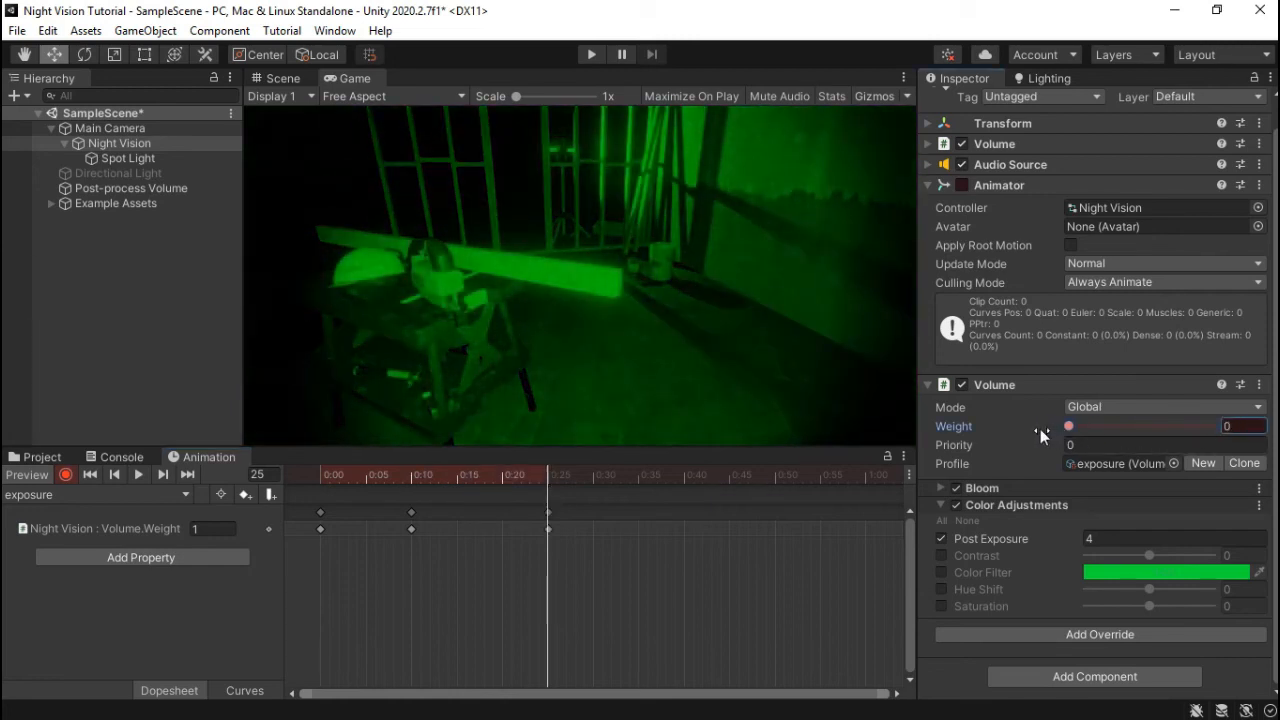
- Preview the Weight fade, scrub to frame 10, and move the exposure Volume up below Transform
click(138, 475)
right_click(140, 478)
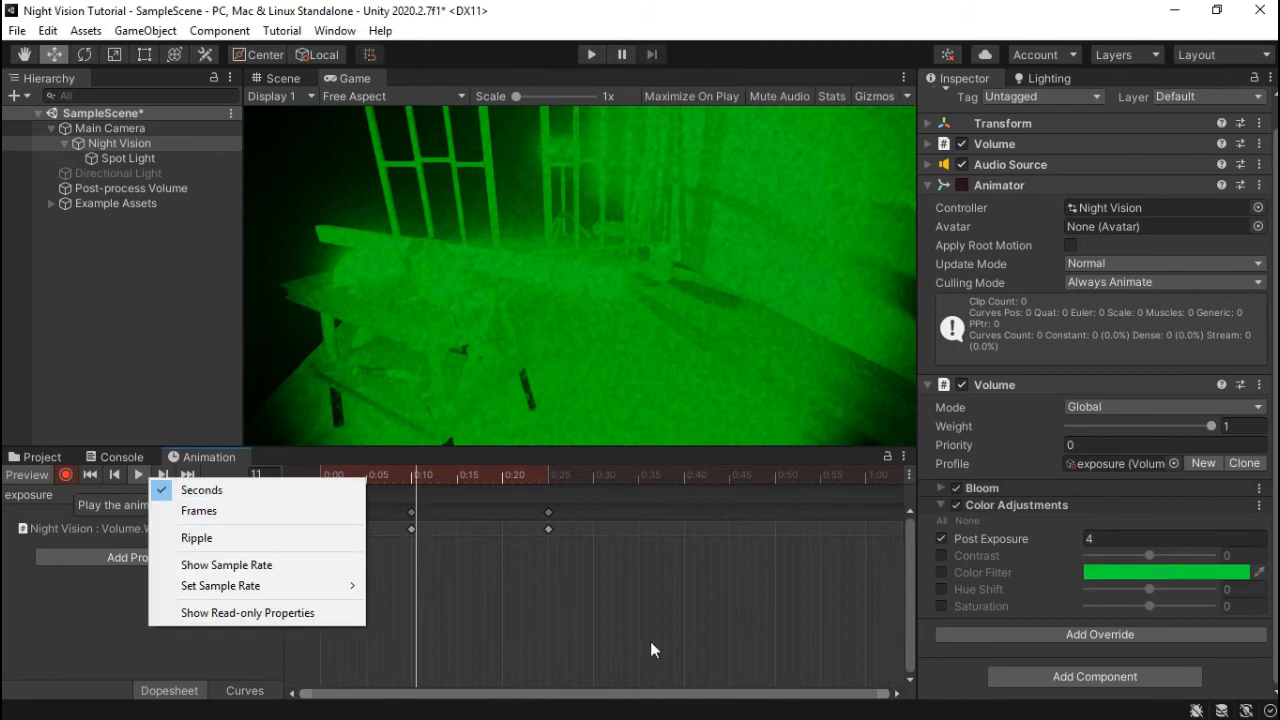
click(772, 624)
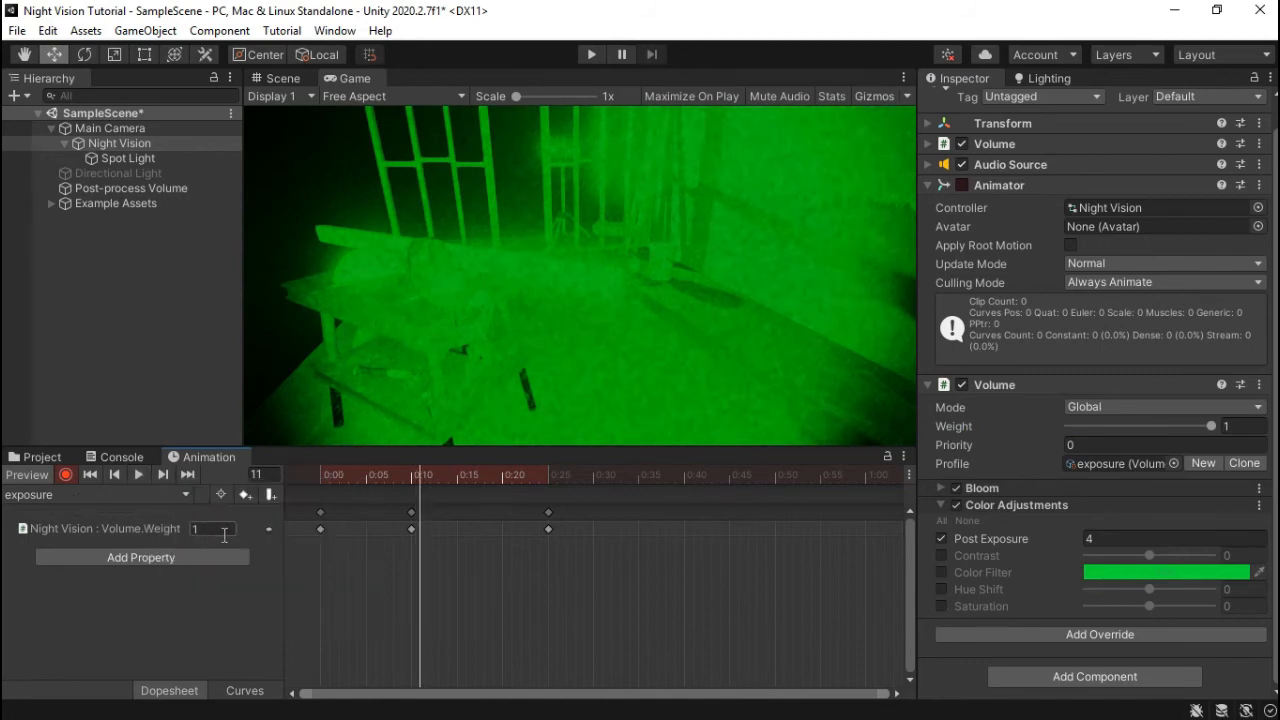
drag(418, 473, 323, 482)
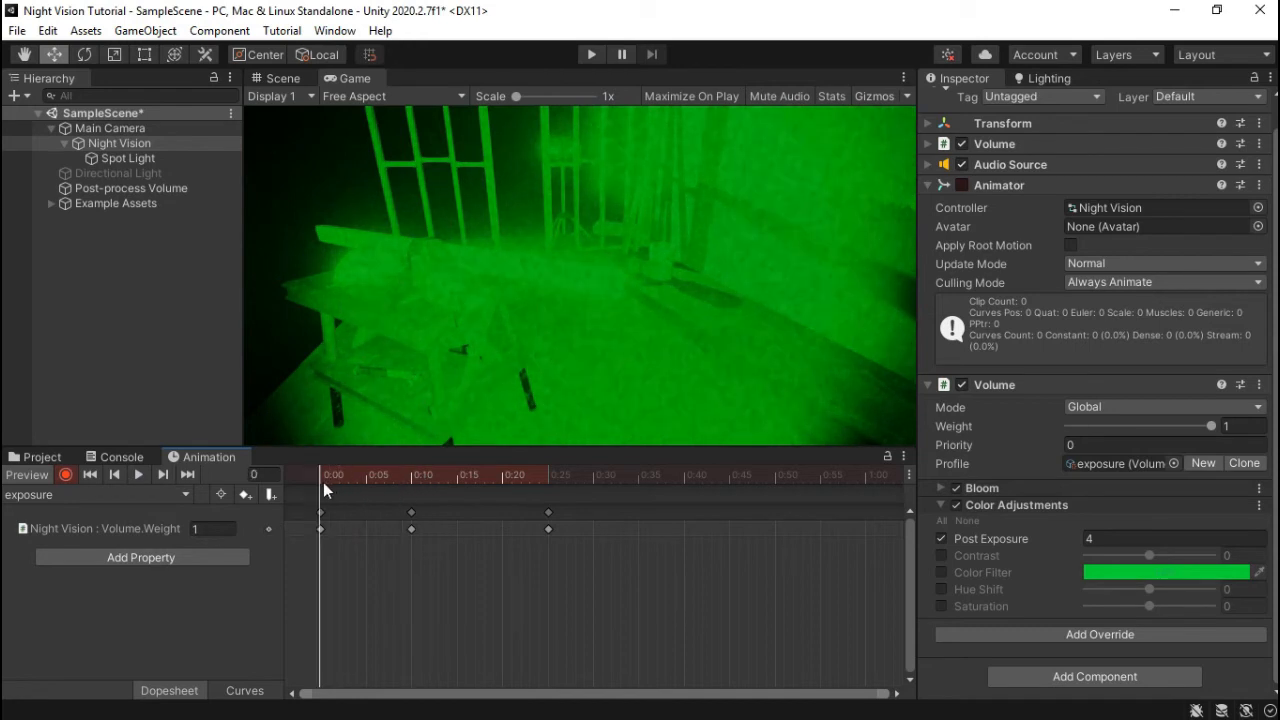
click(120, 528)
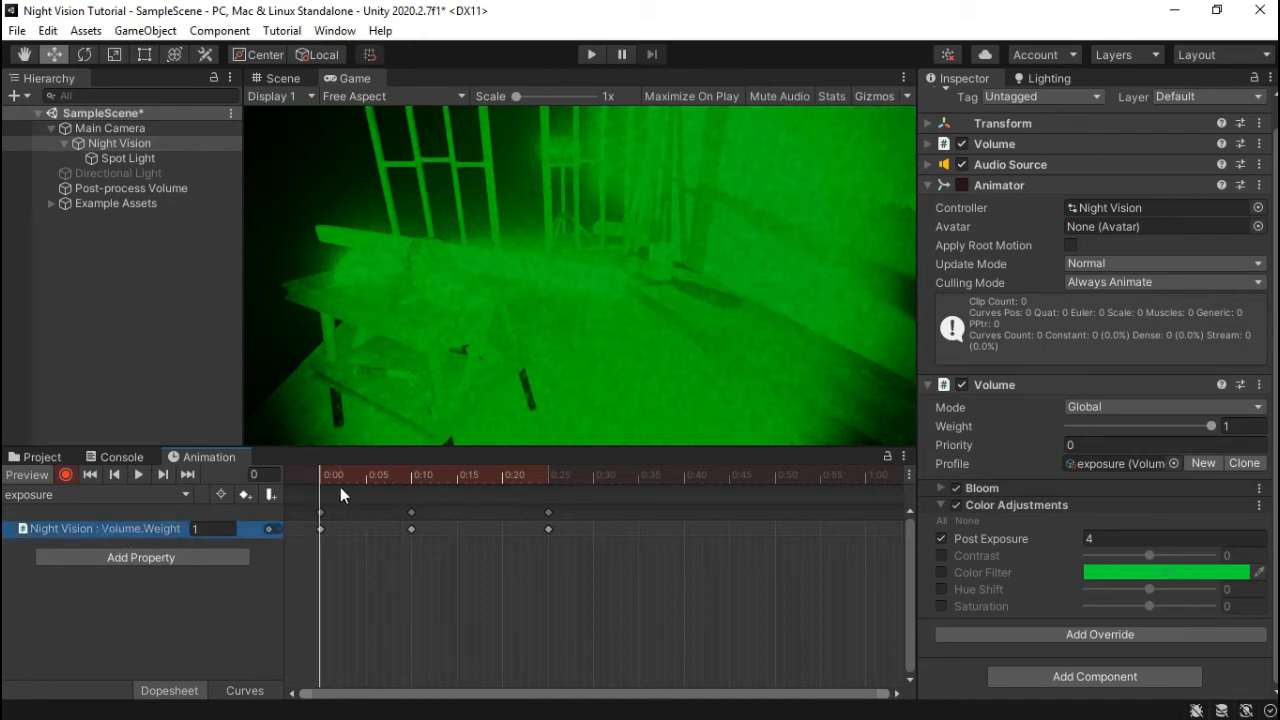
drag(323, 471, 410, 478)
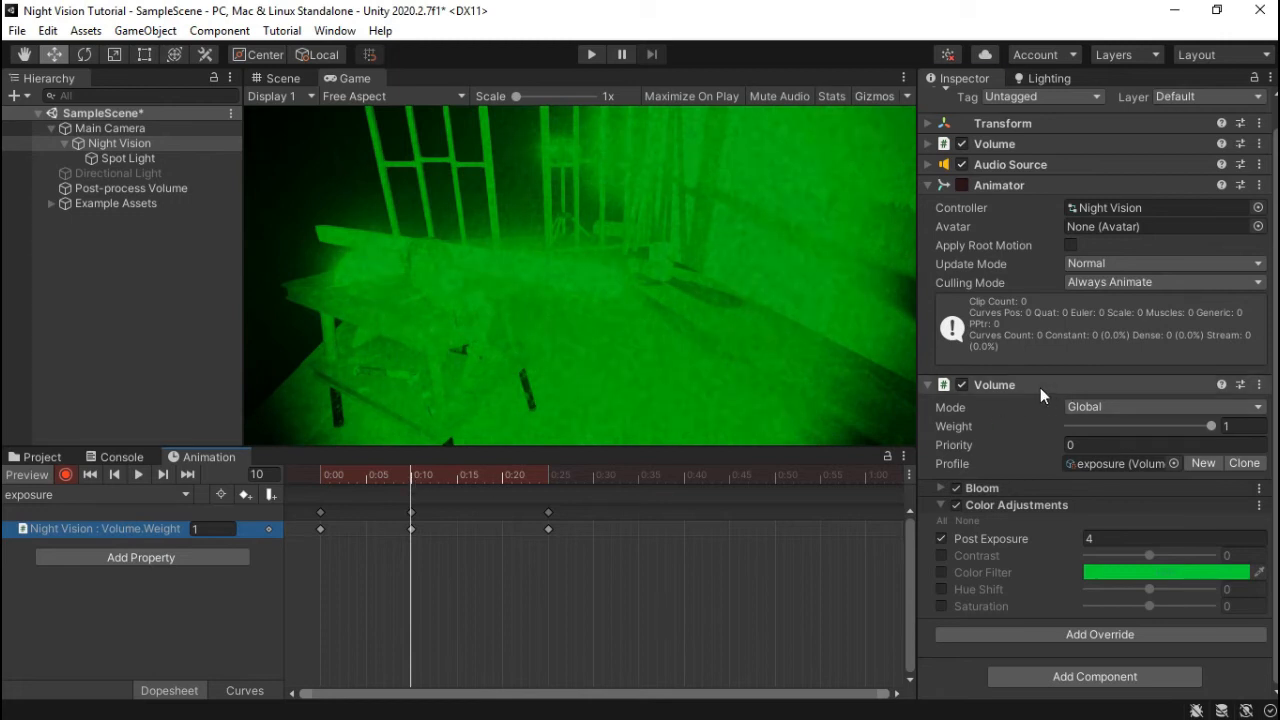
drag(1040, 387, 1005, 142)
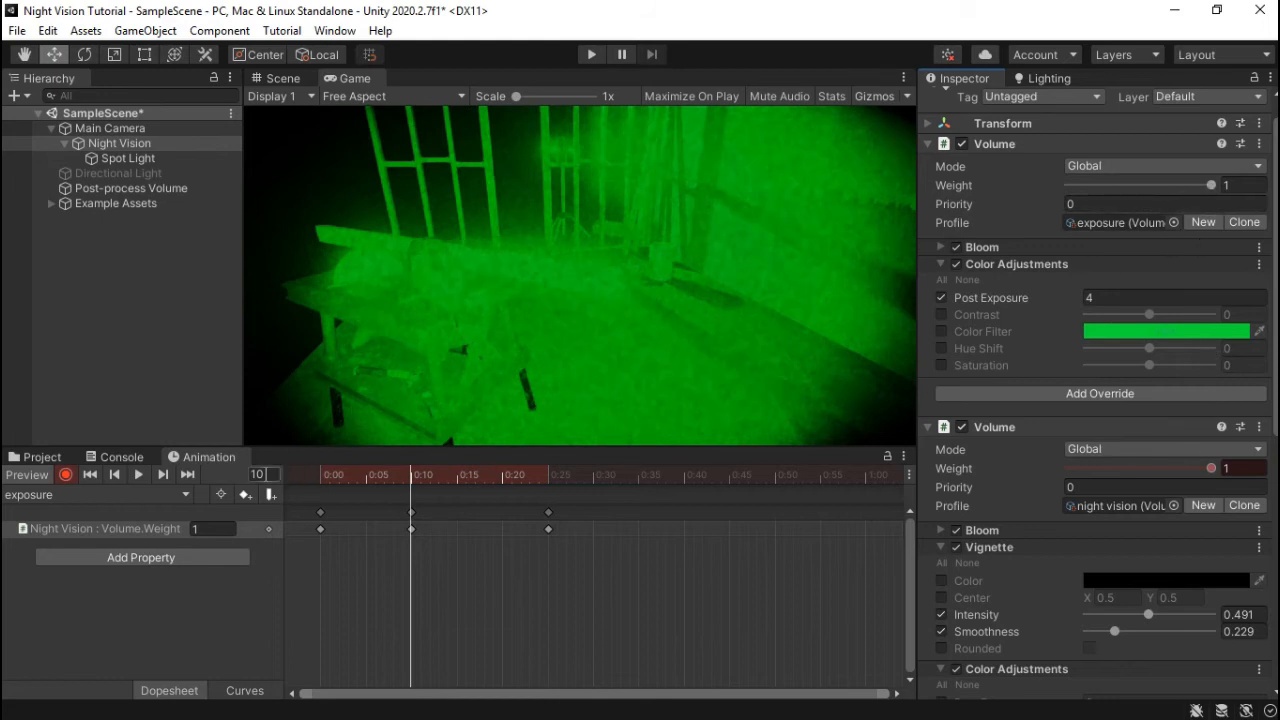
- Delete the Weight keyframes at 0:10, 0:25 and 0:00 and turn off recording
click(365, 487)
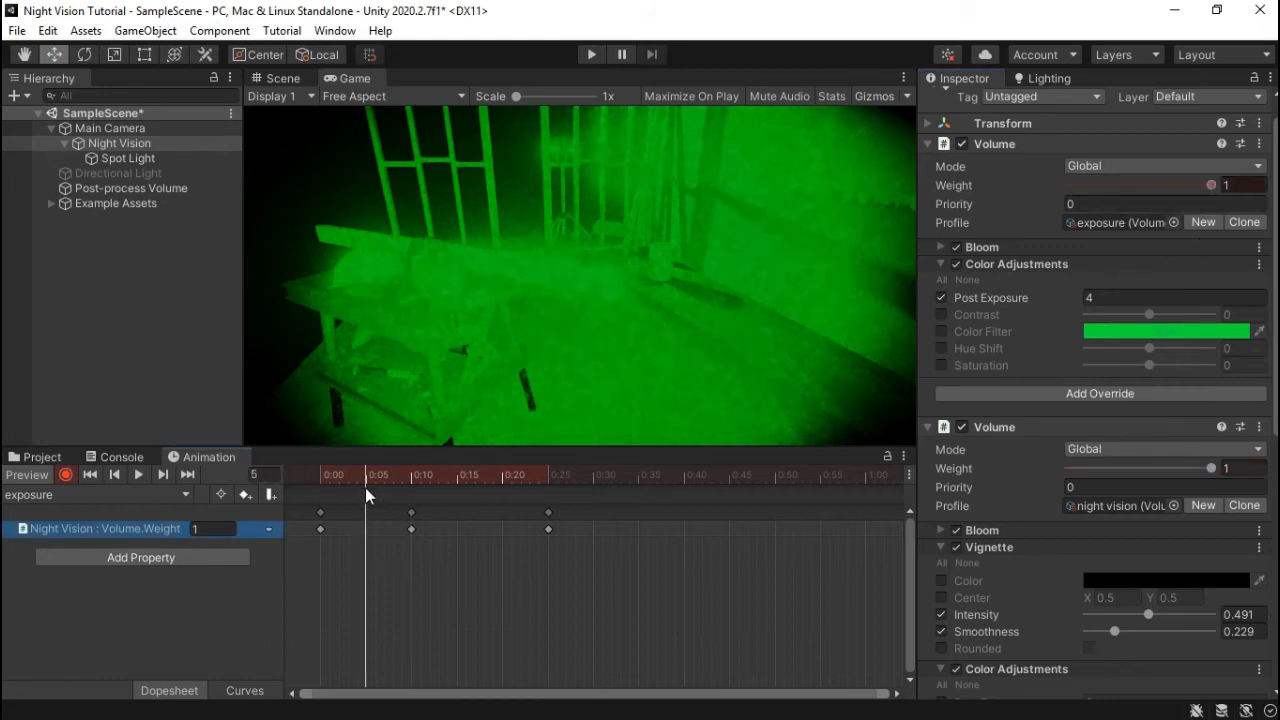
click(411, 512)
key(Delete)
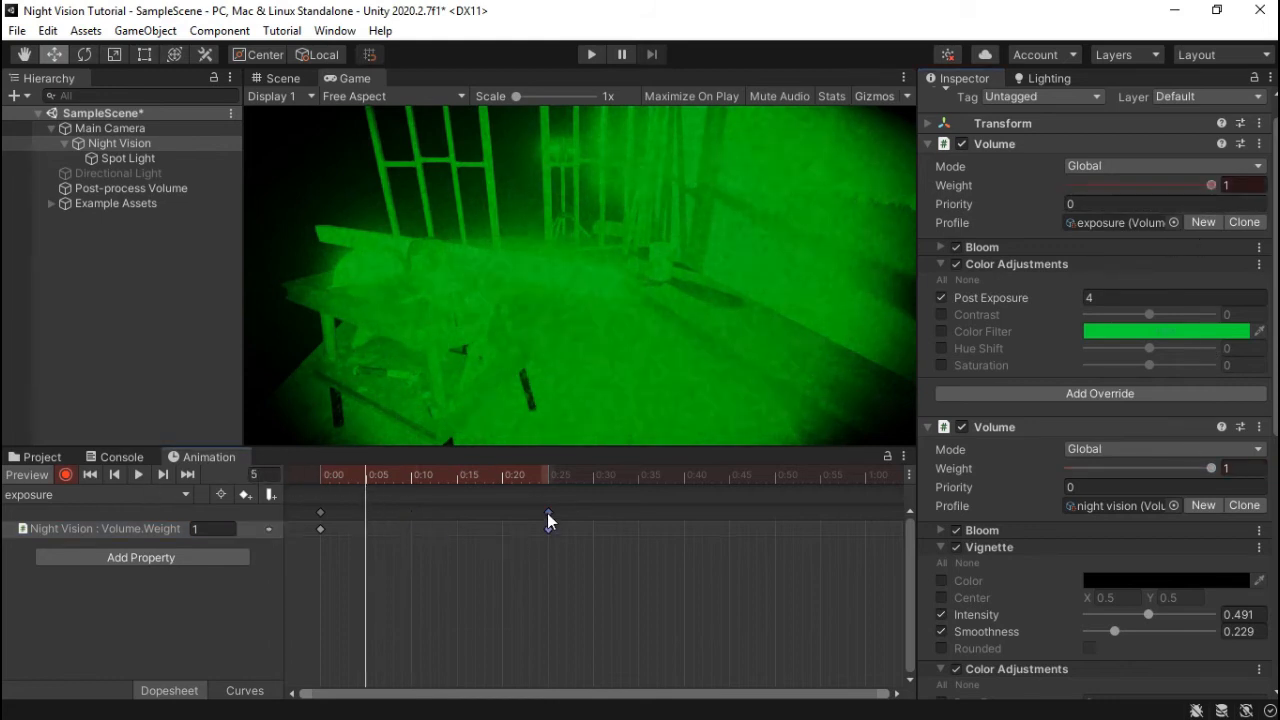
key(Delete)
click(320, 512)
key(Delete)
drag(363, 474, 299, 473)
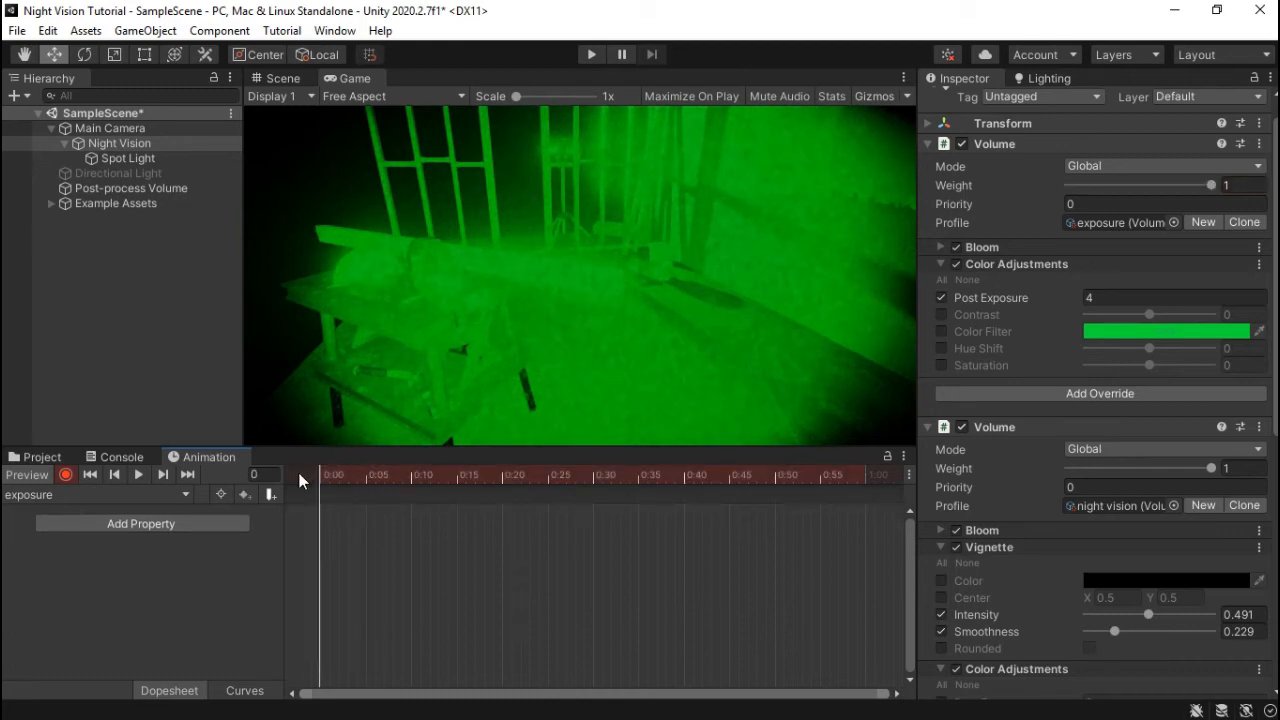
click(65, 475)
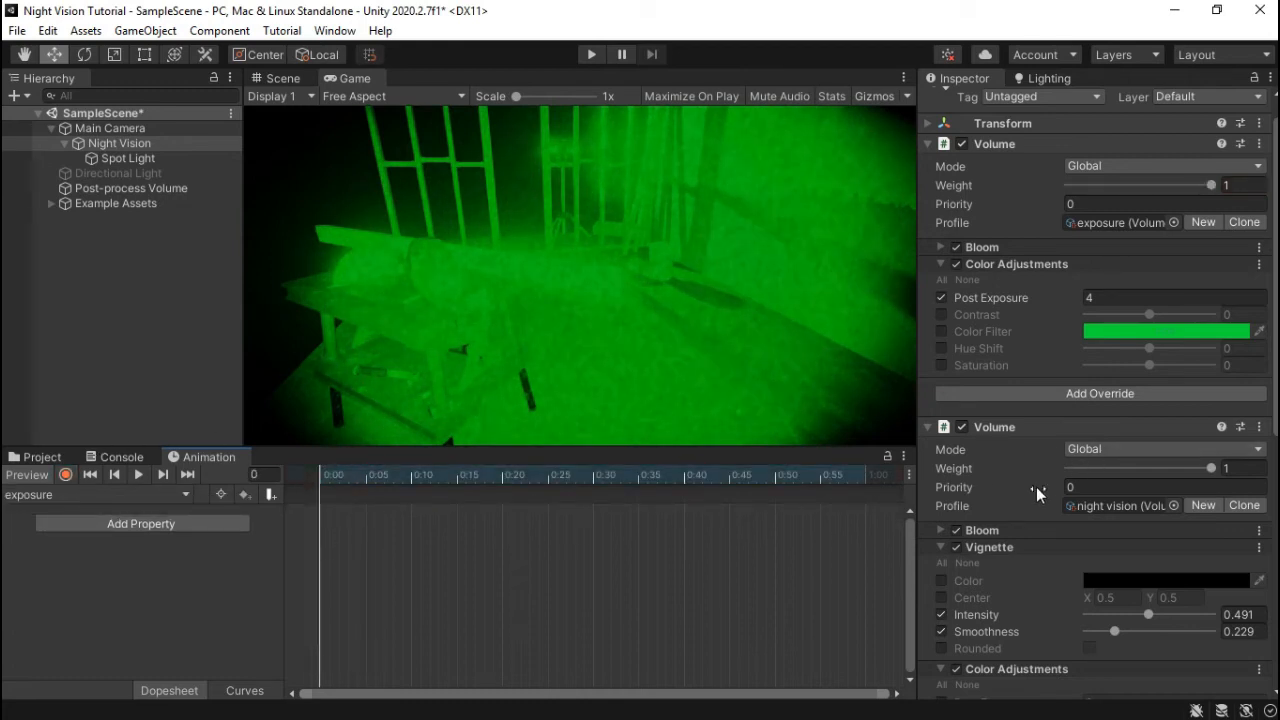
- Collapse both Volume components and expand the exposure Volume's settings
click(929, 426)
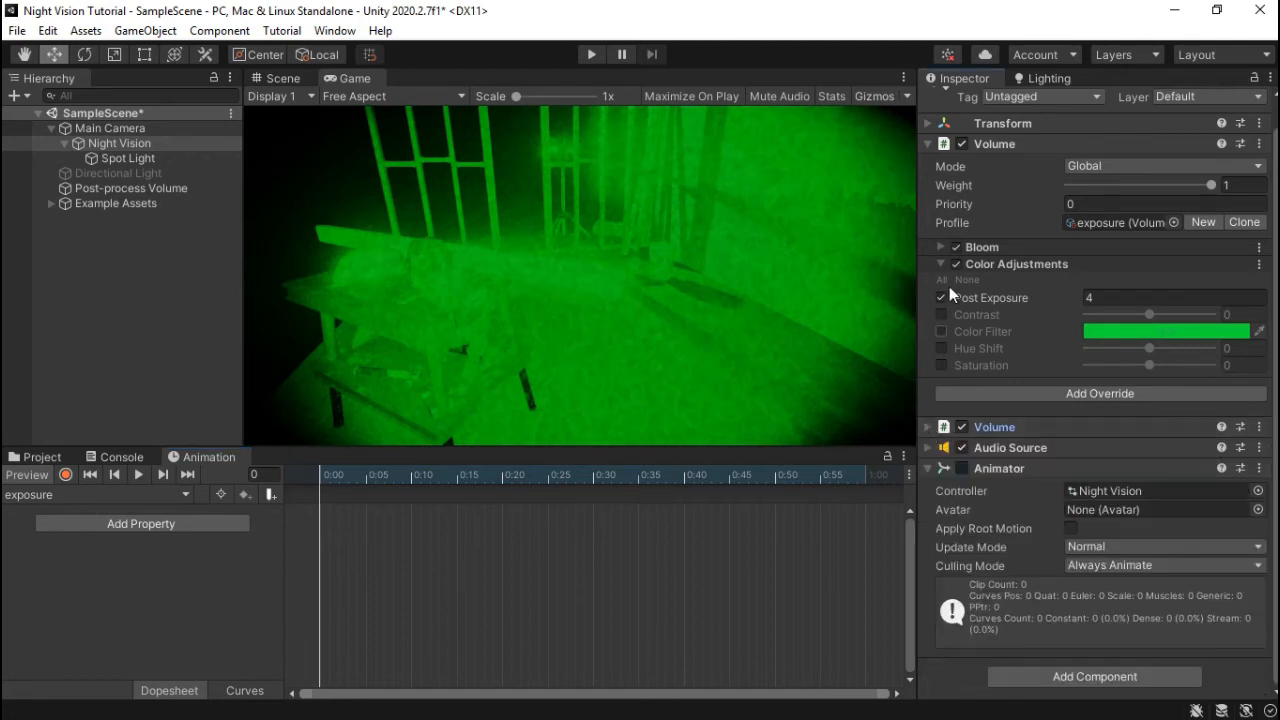
click(1010, 143)
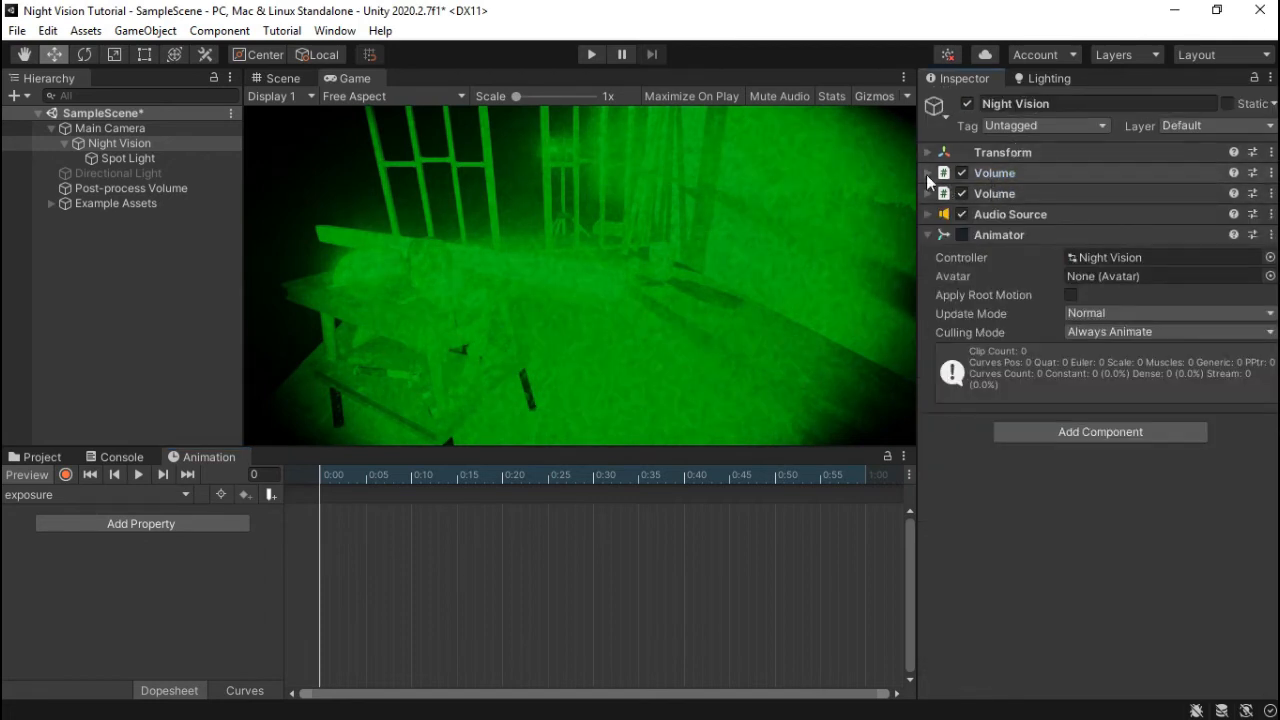
click(999, 172)
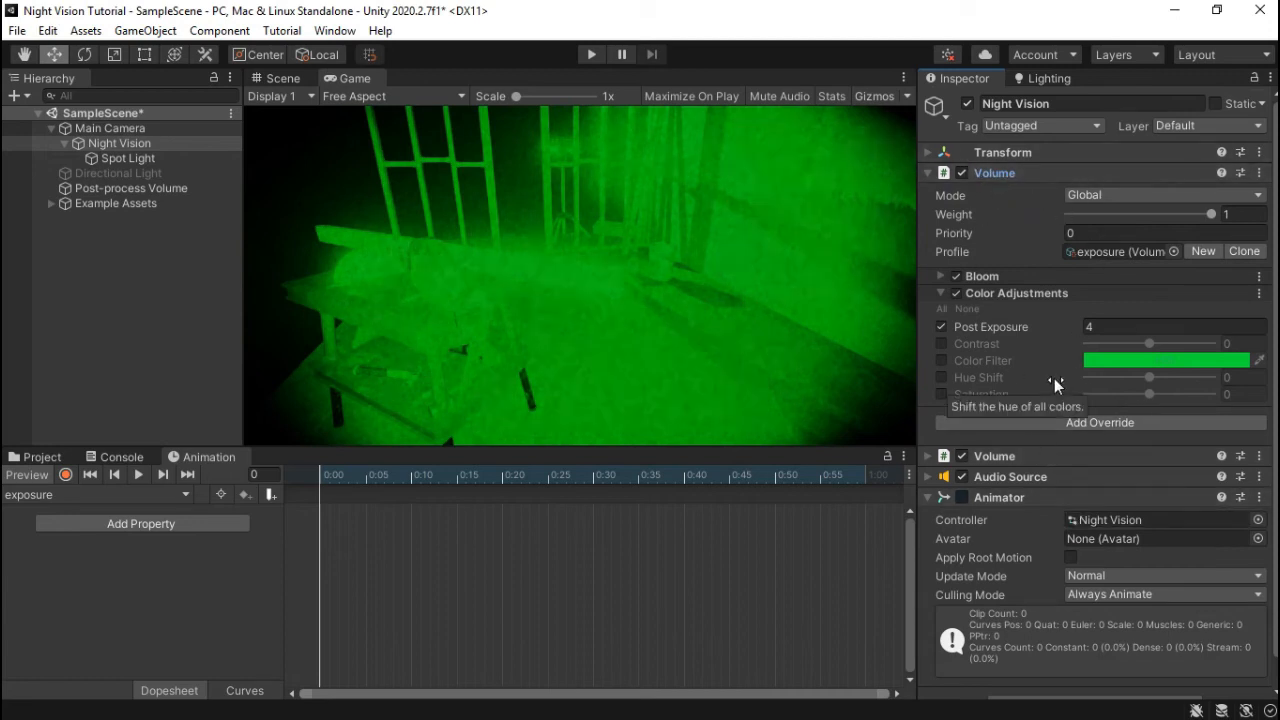
- Start recording and key the Volume Weight at 1 on frame 0
click(65, 475)
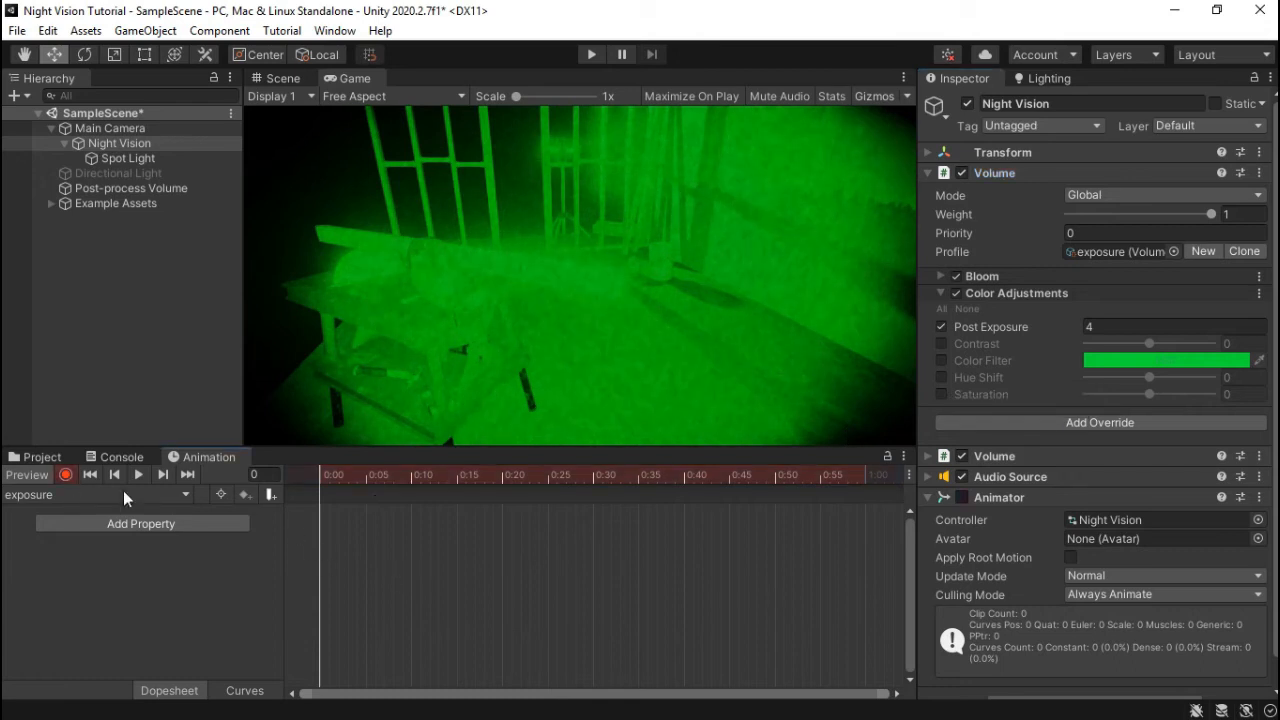
click(1232, 214)
text(1)
key(Return)
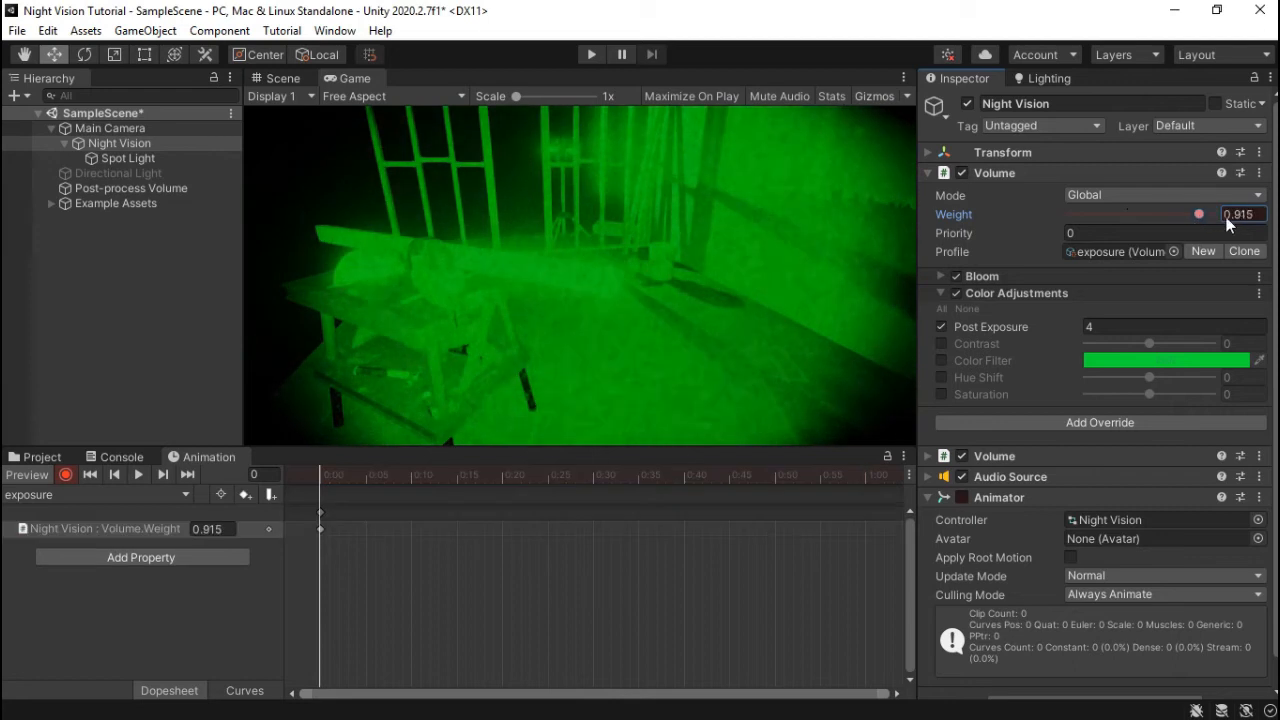
- Key Weight 0.4 at frame 10 and 0 at frame 25, then preview from frame 0
drag(321, 472, 407, 483)
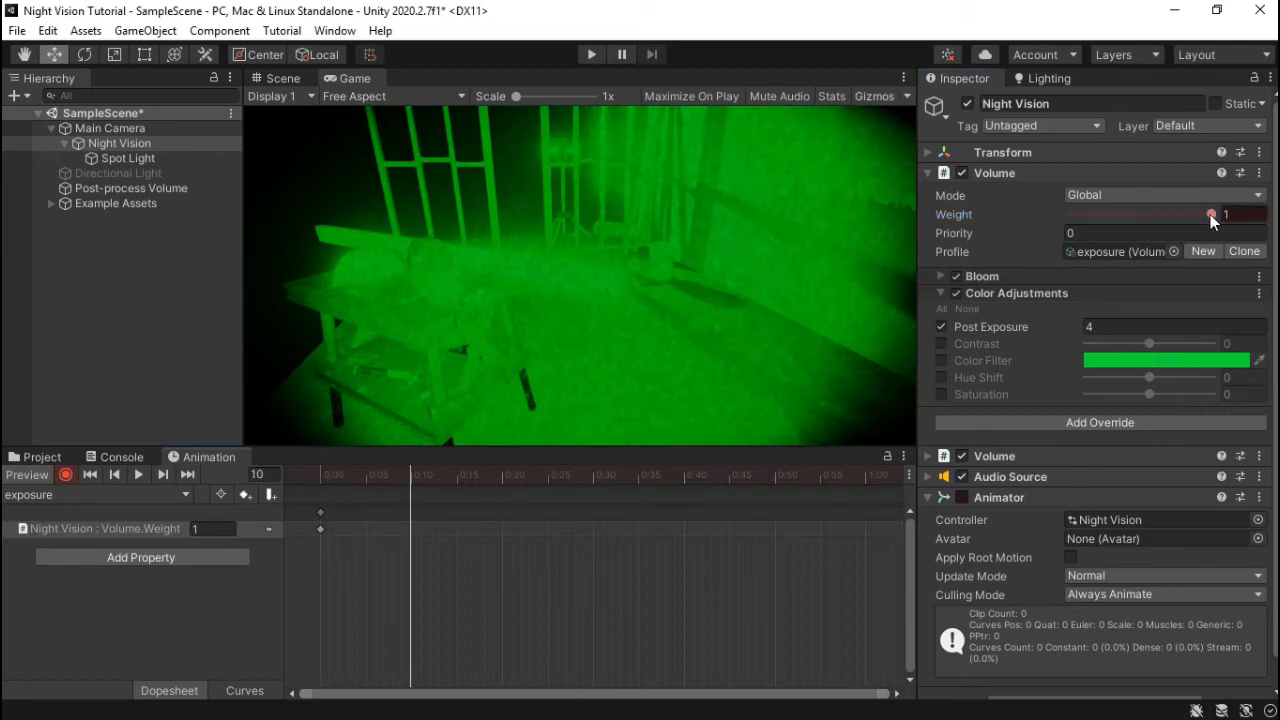
click(1245, 217)
text(0.4)
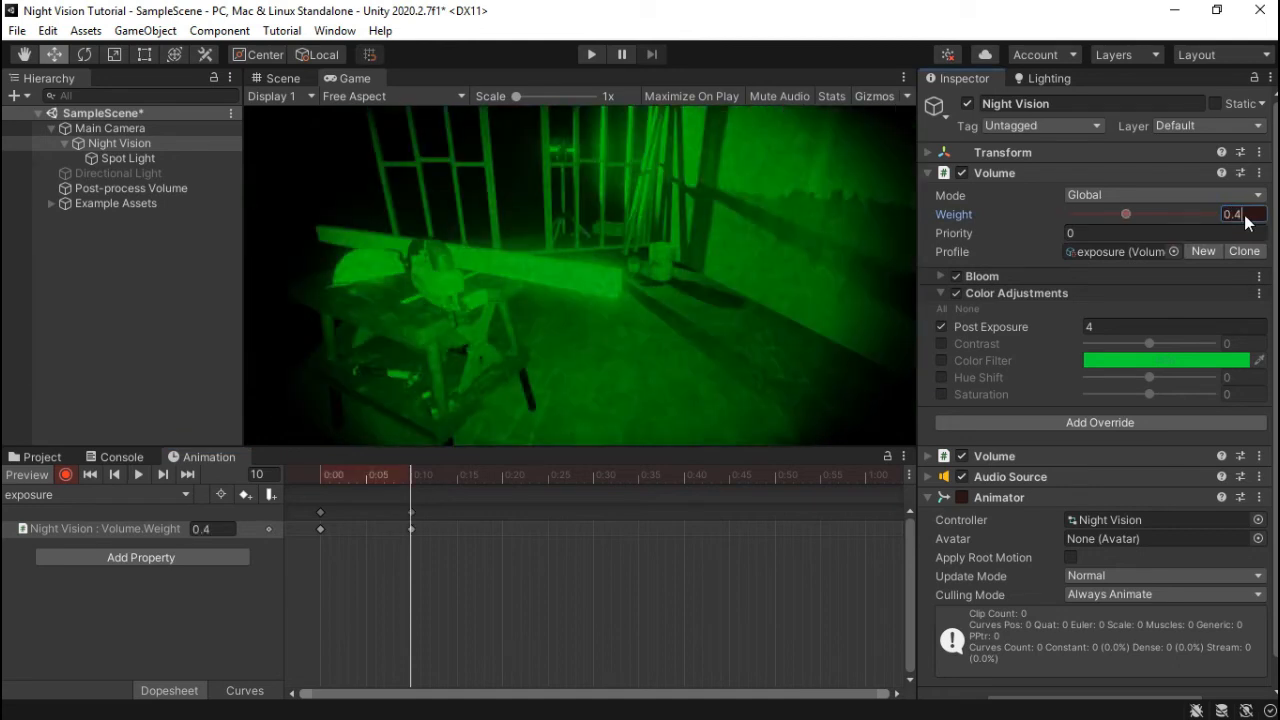
drag(409, 471, 546, 489)
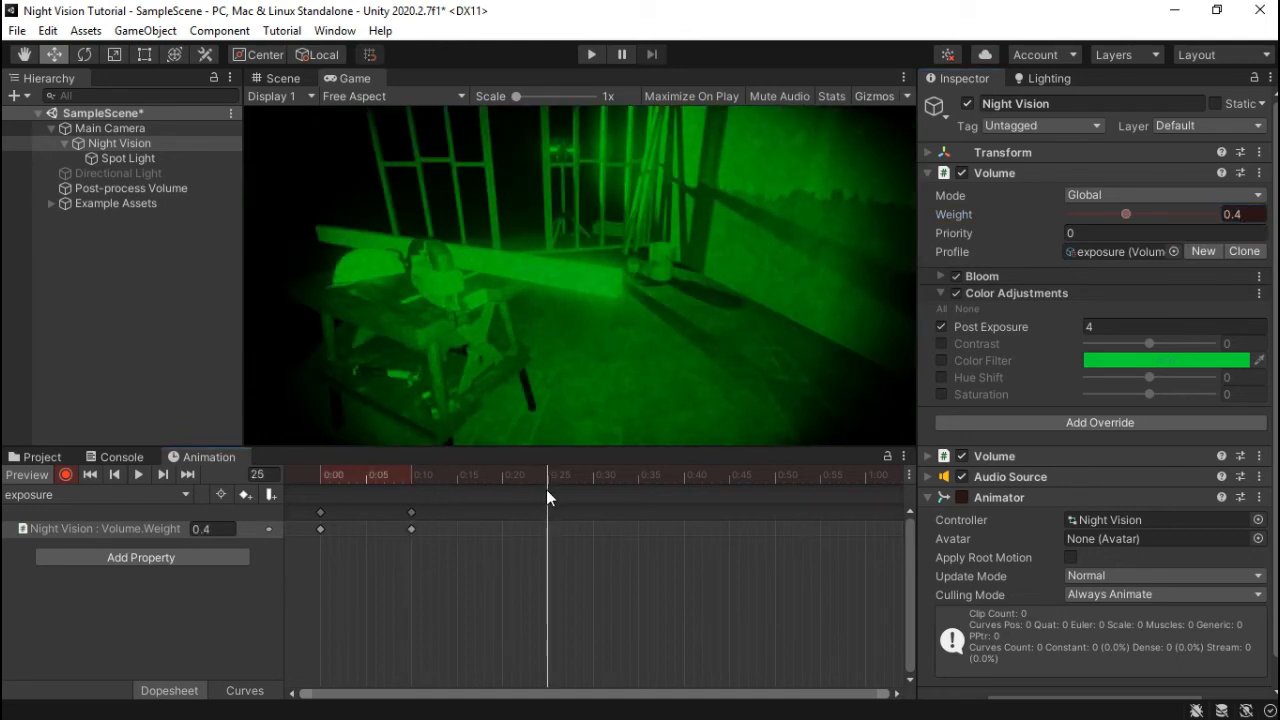
click(1240, 214)
text(0)
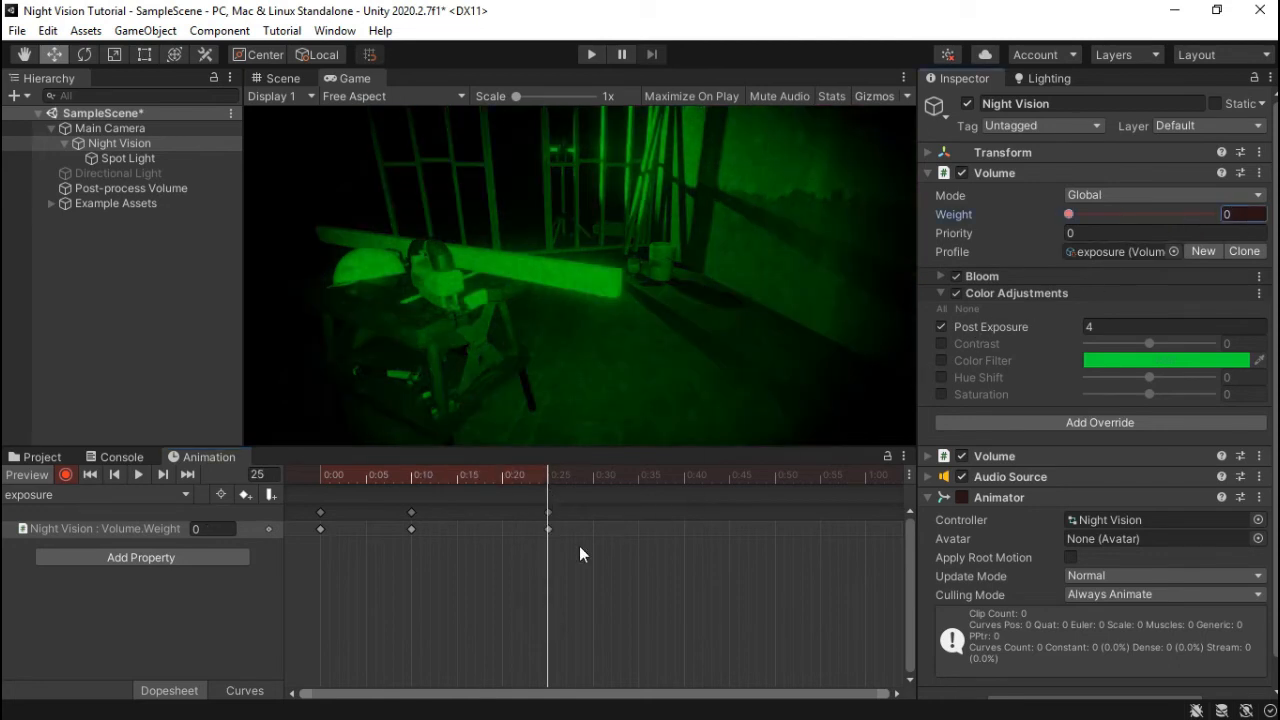
drag(521, 490, 291, 490)
key(space)
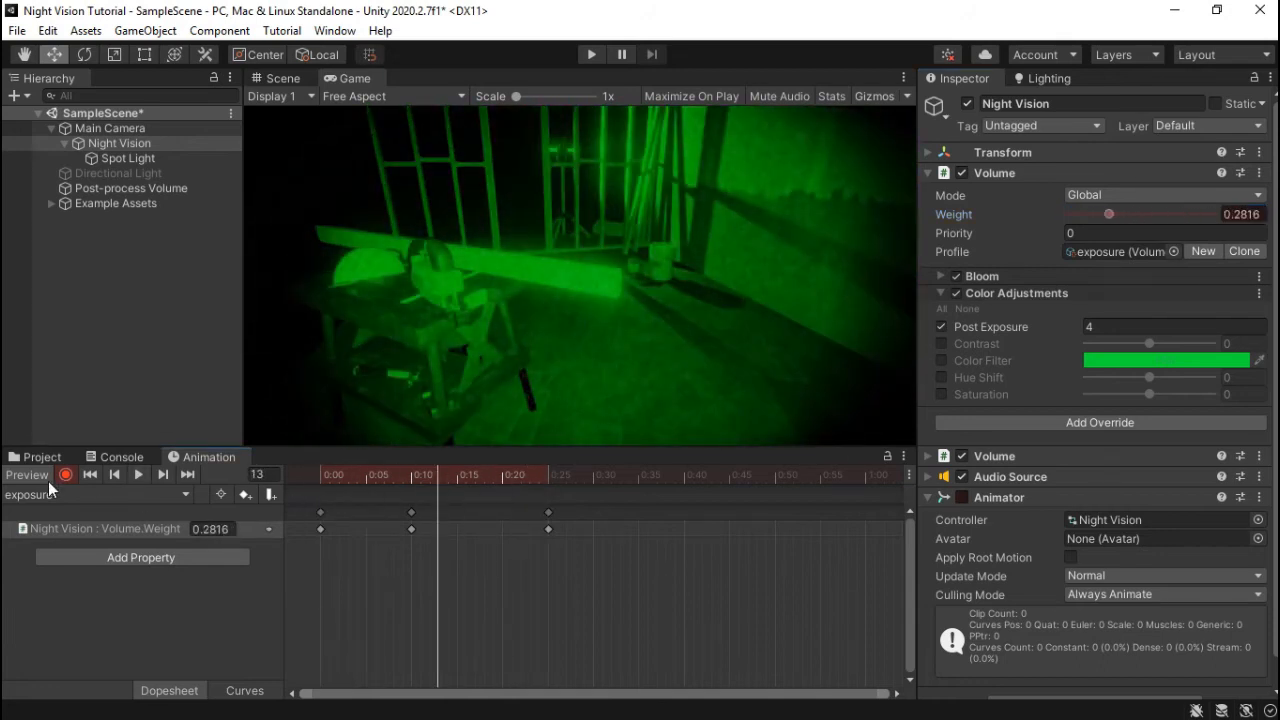
- Stop recording and enable the Animator component on Night Vision
click(65, 474)
click(47, 459)
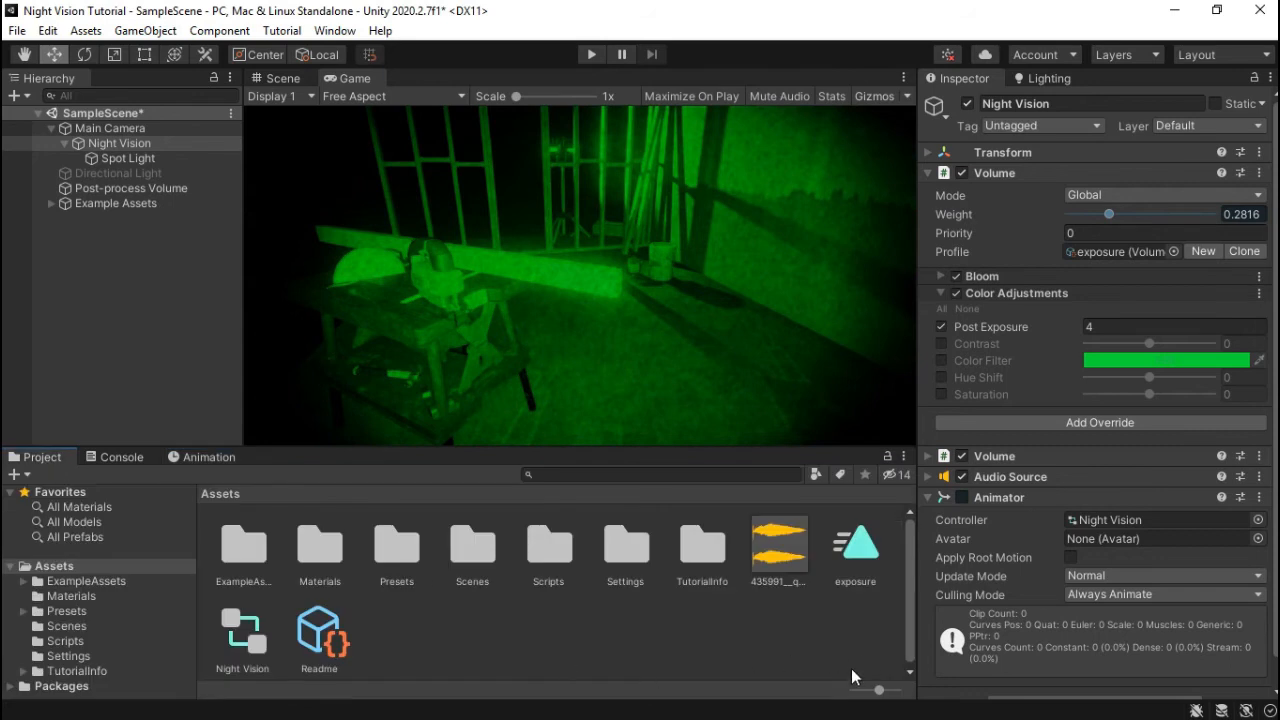
click(962, 497)
- Open the Night Vision controller and set the exposure state's Speed to 0.2
click(1108, 519)
double_click(240, 630)
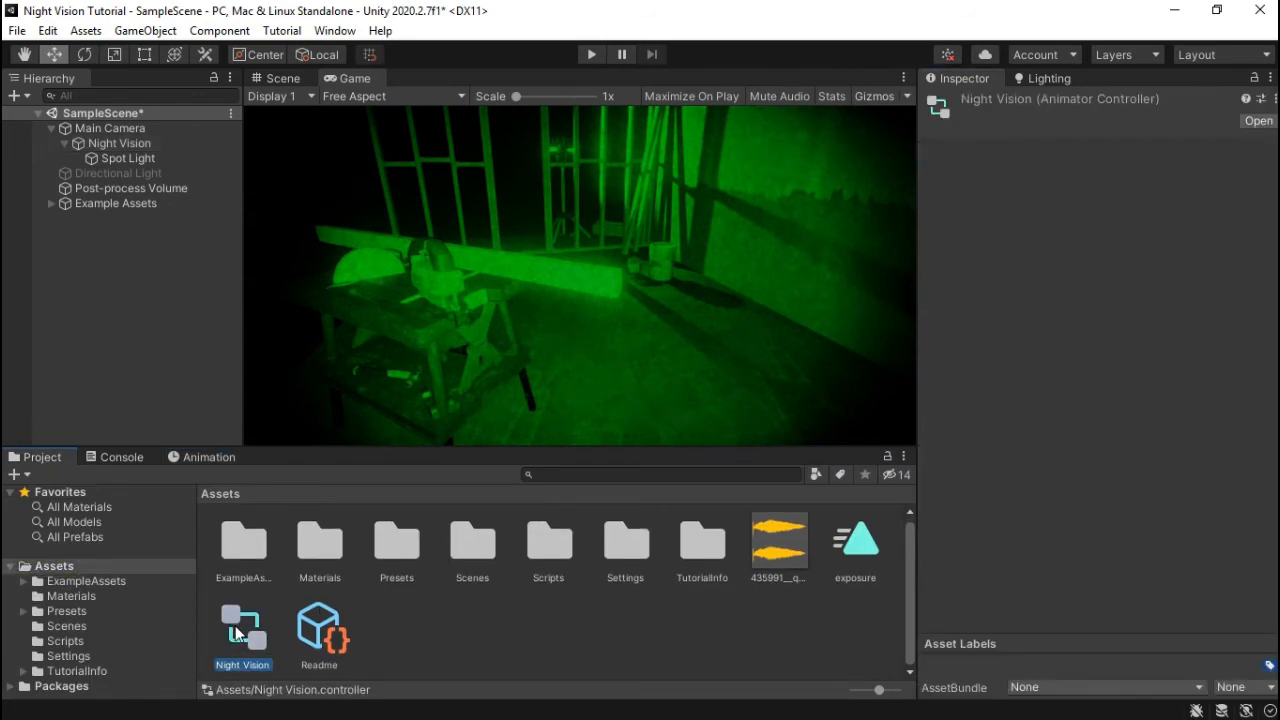
scroll(697, 300, up, 2)
scroll(698, 306, down, 3)
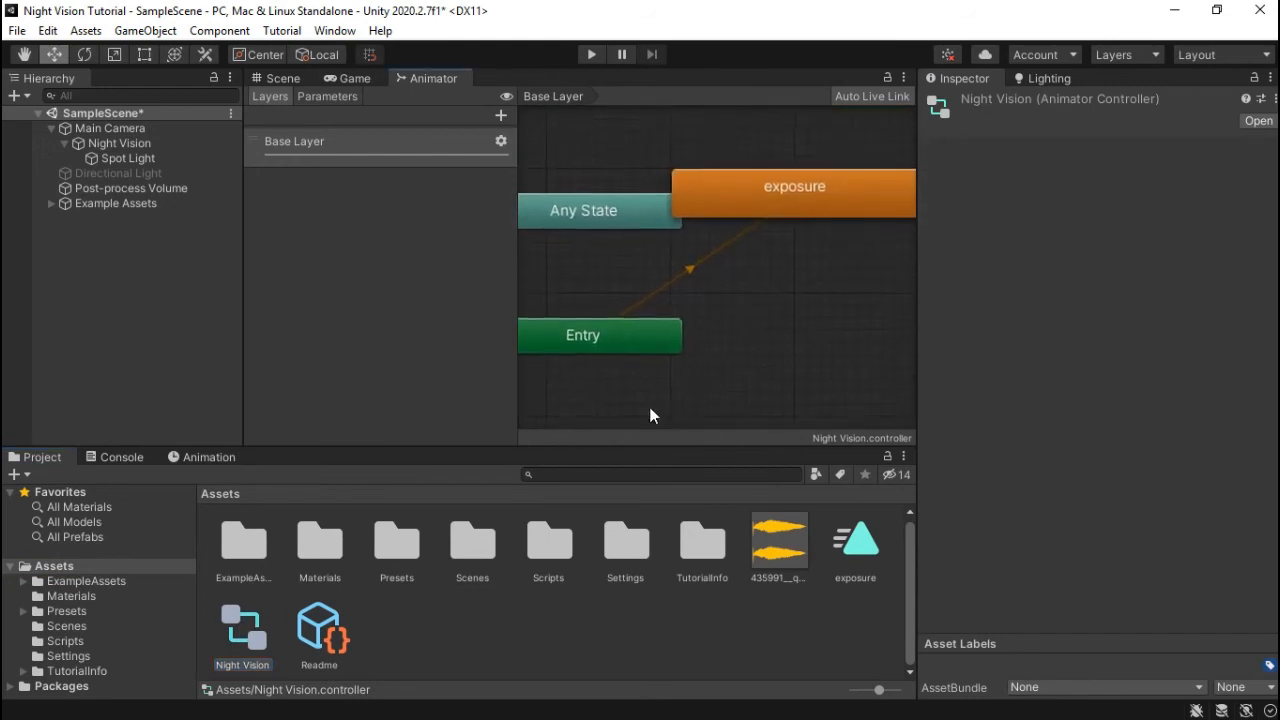
drag(697, 258, 770, 301)
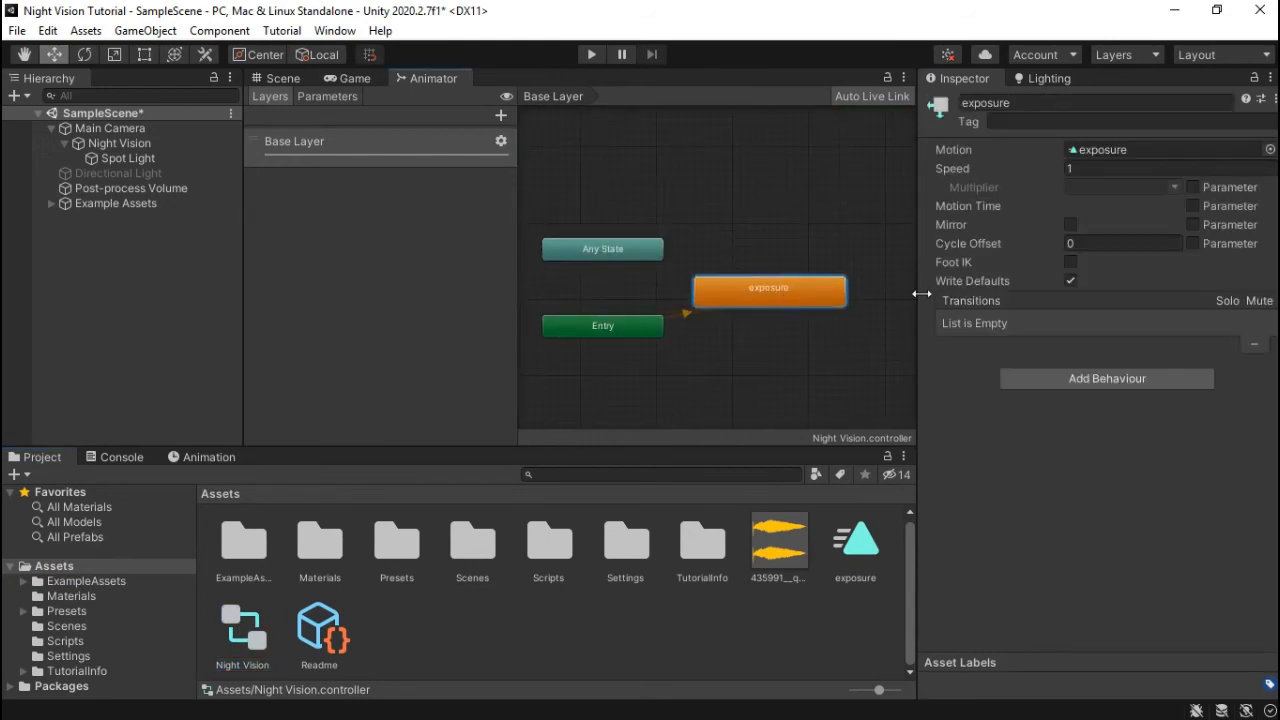
click(1113, 172)
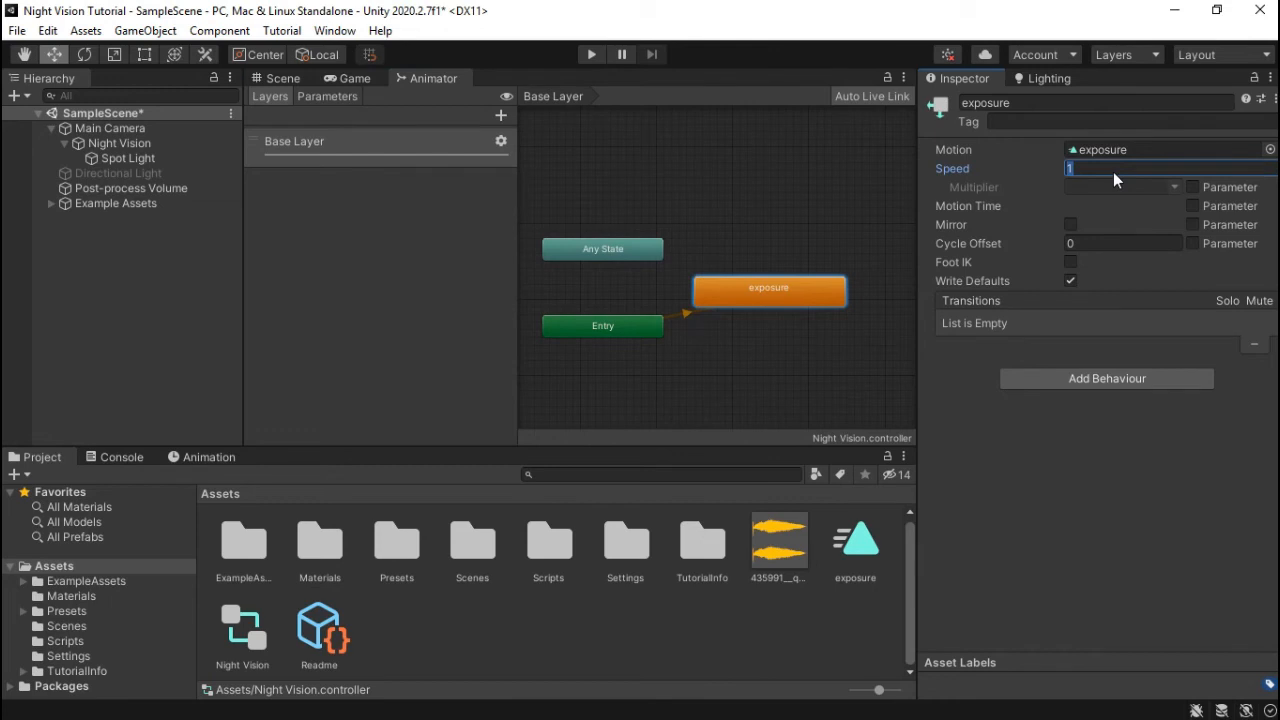
text(0.2)
key(Return)
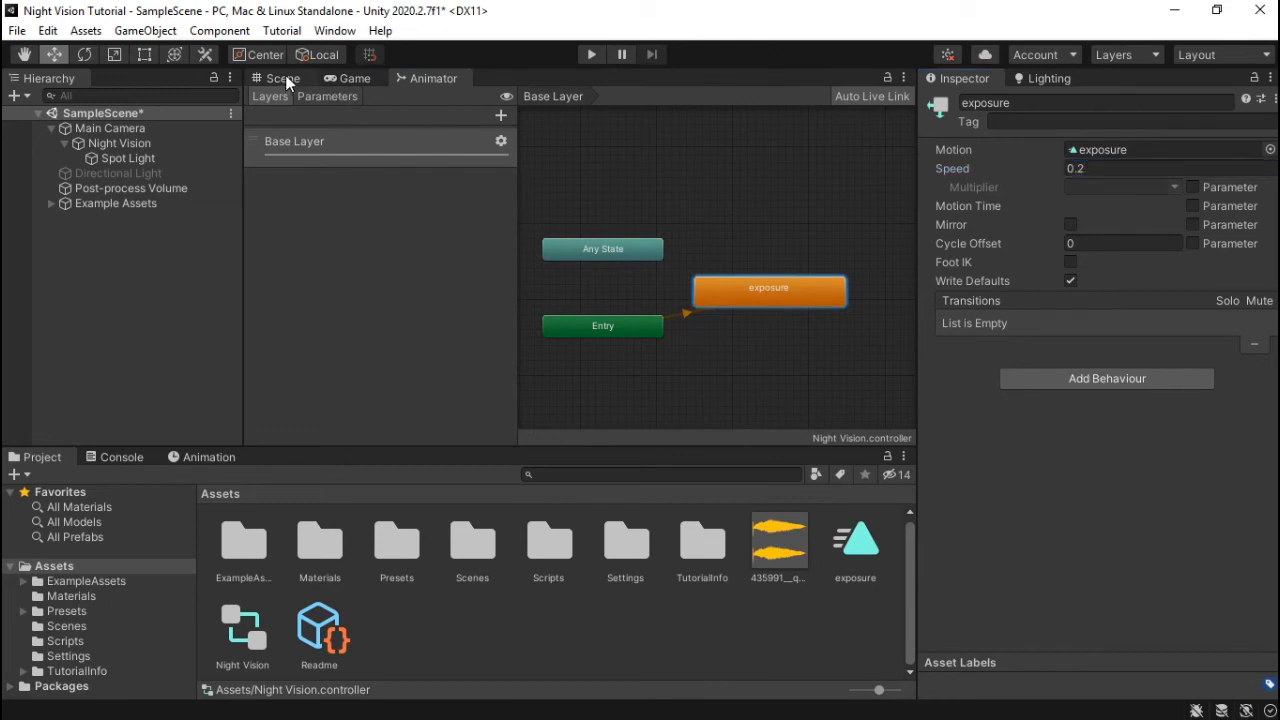
- Run a Play-mode test in the Game view, then return to the state graph
click(283, 78)
click(350, 79)
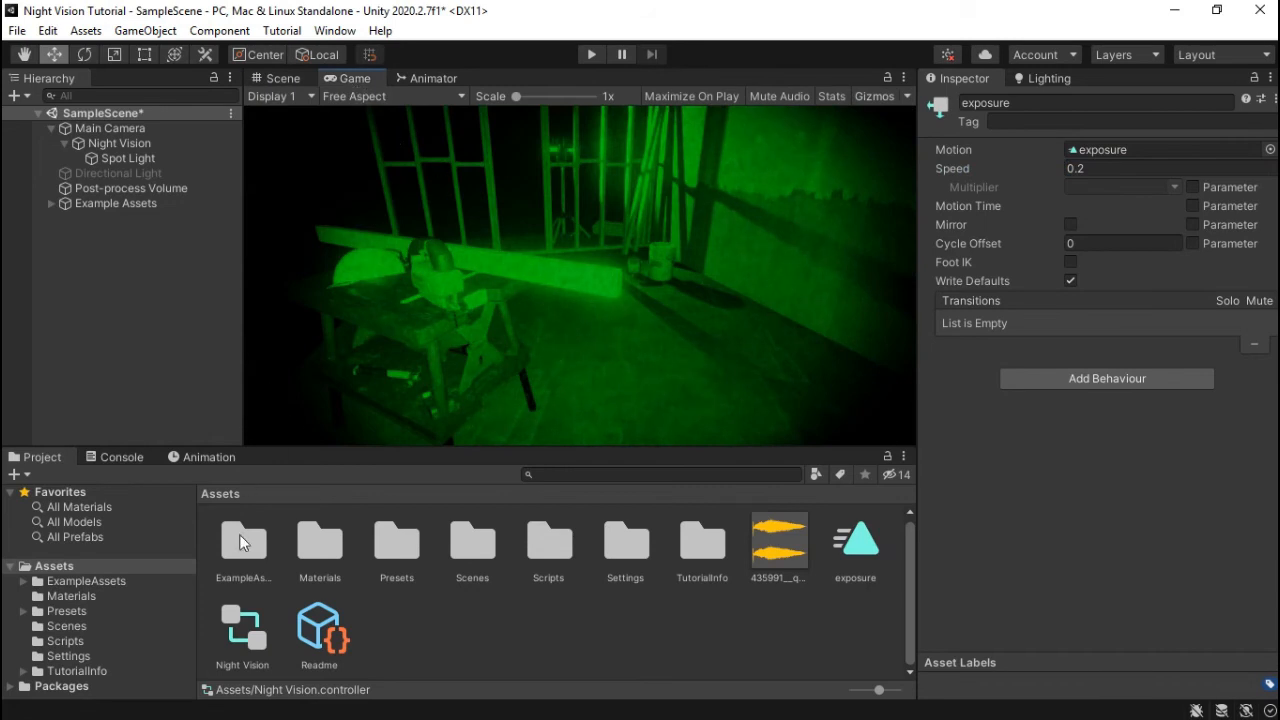
click(586, 54)
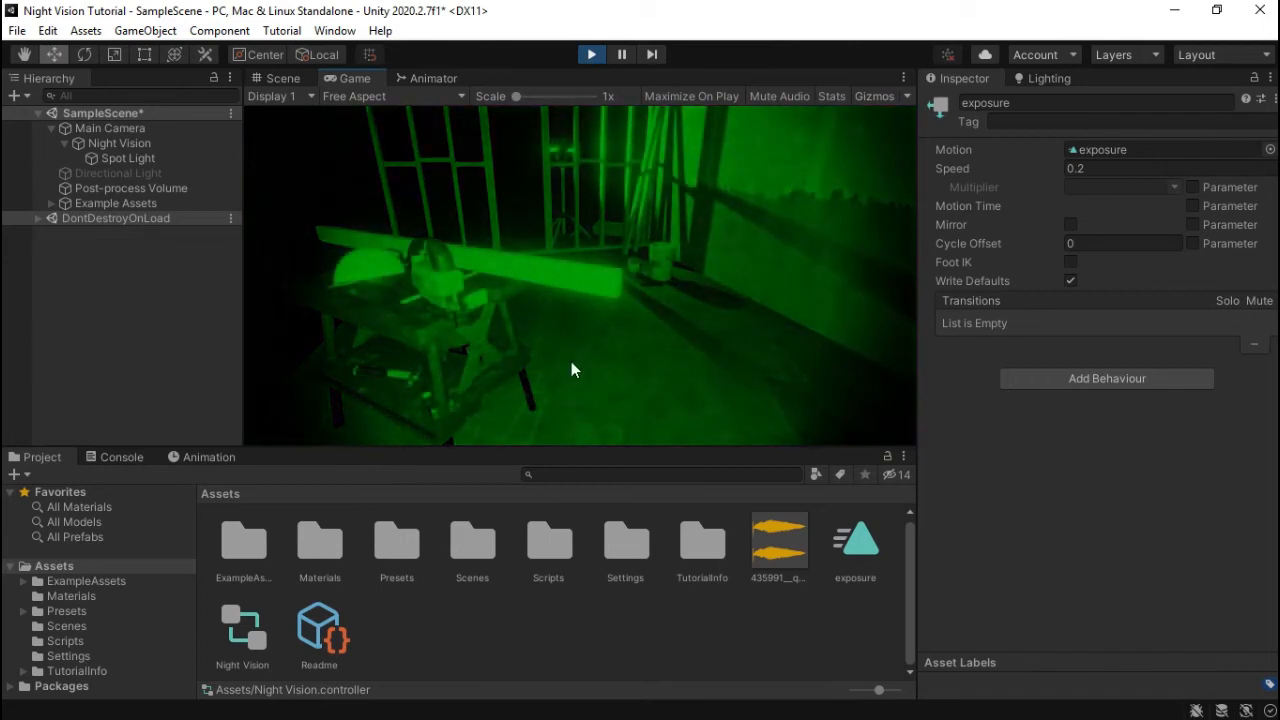
click(597, 56)
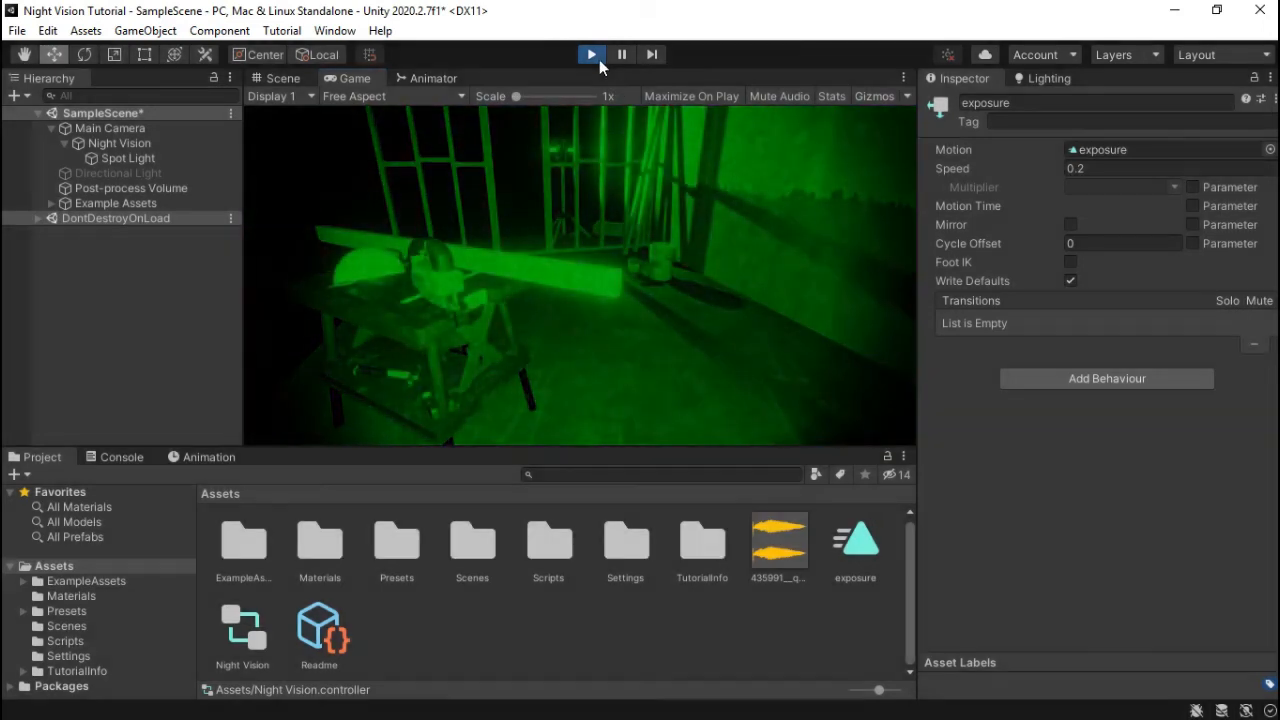
click(412, 78)
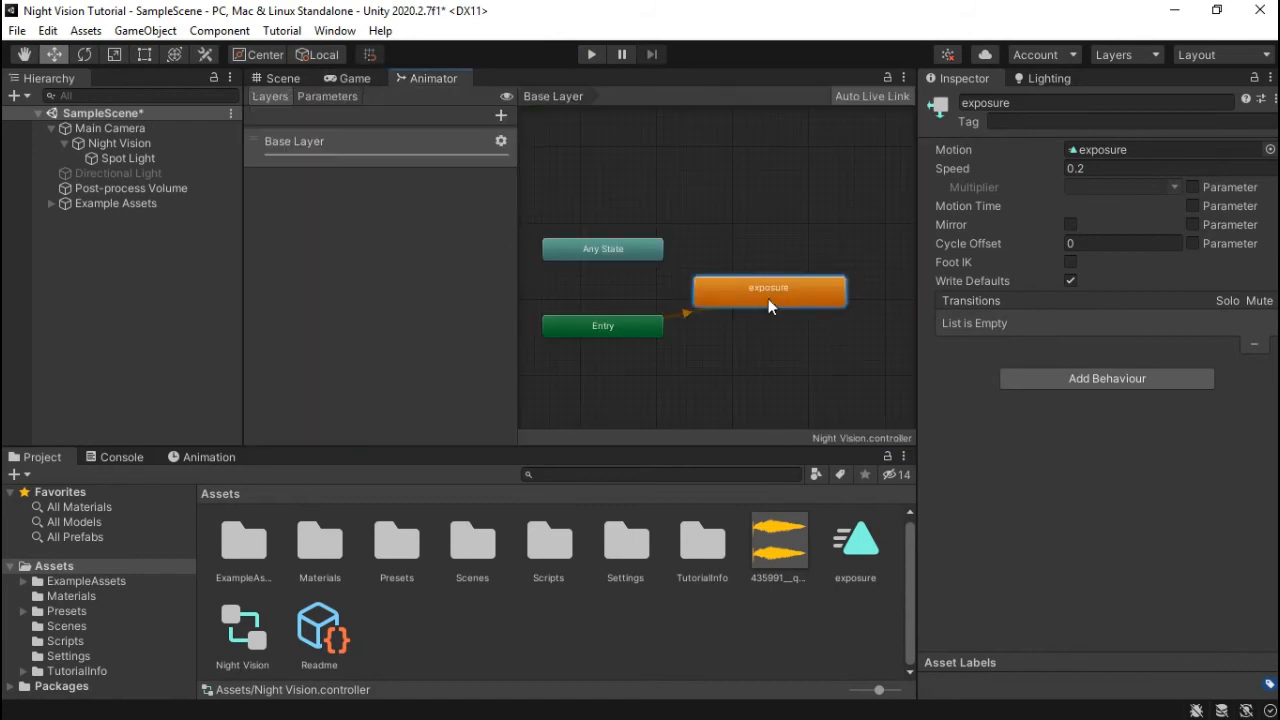
- Turn off Loop Time on the exposure clip and enter Play mode in the Game view
click(856, 550)
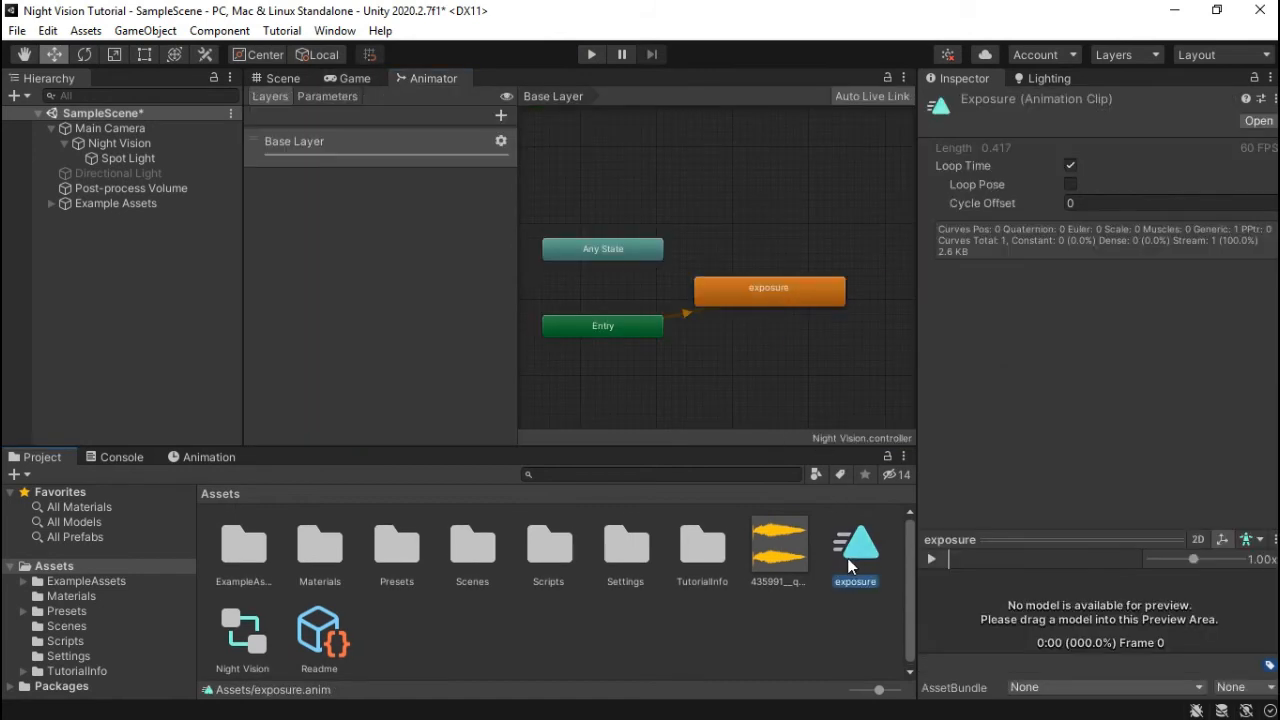
click(1071, 165)
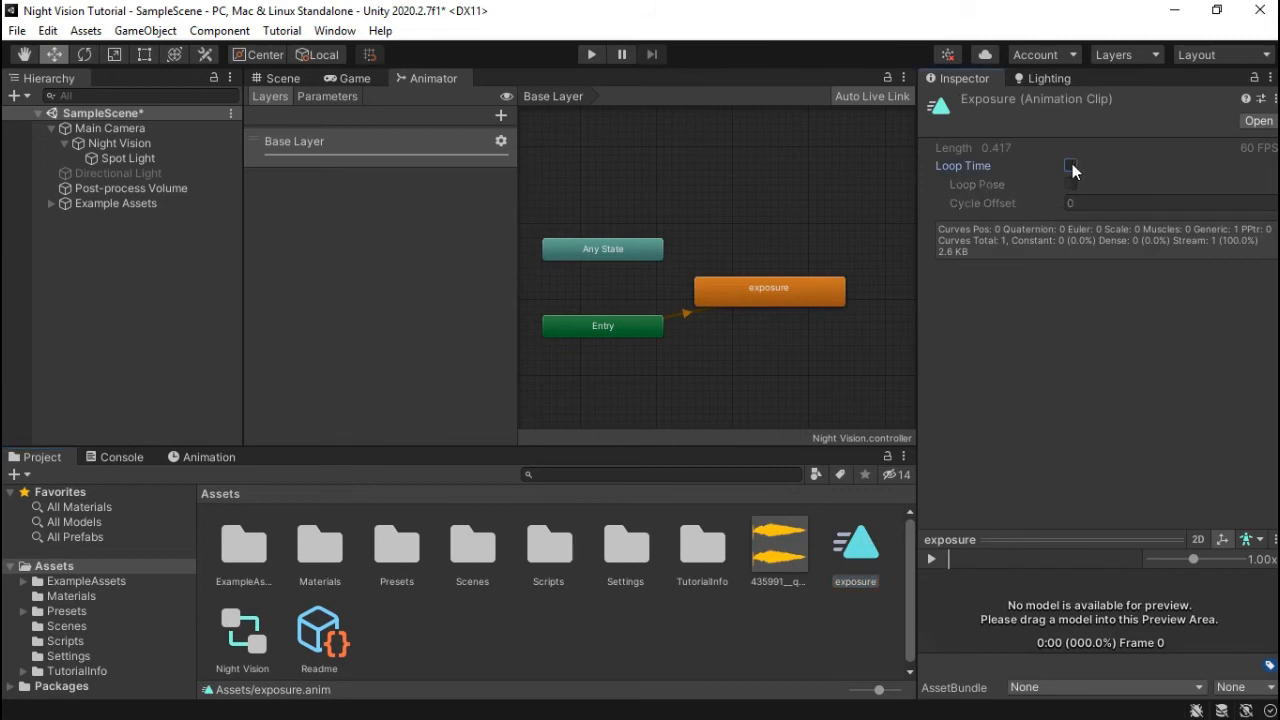
click(294, 78)
click(348, 78)
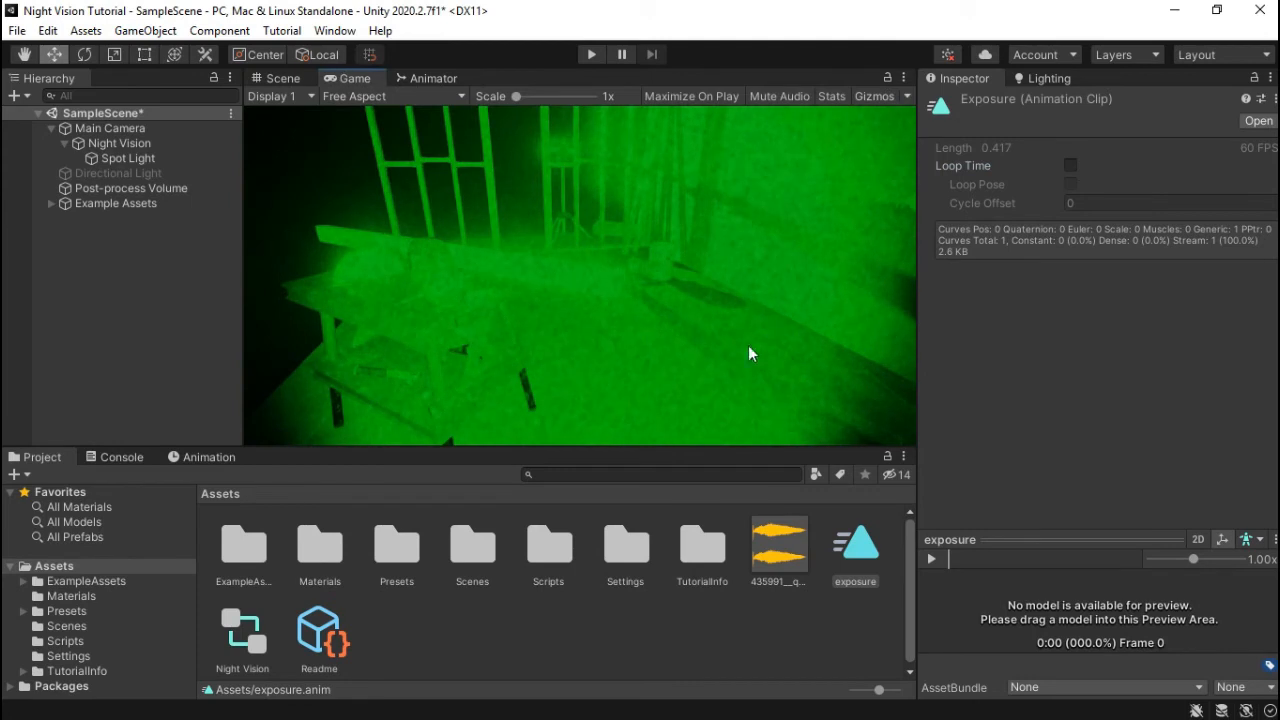
click(591, 55)
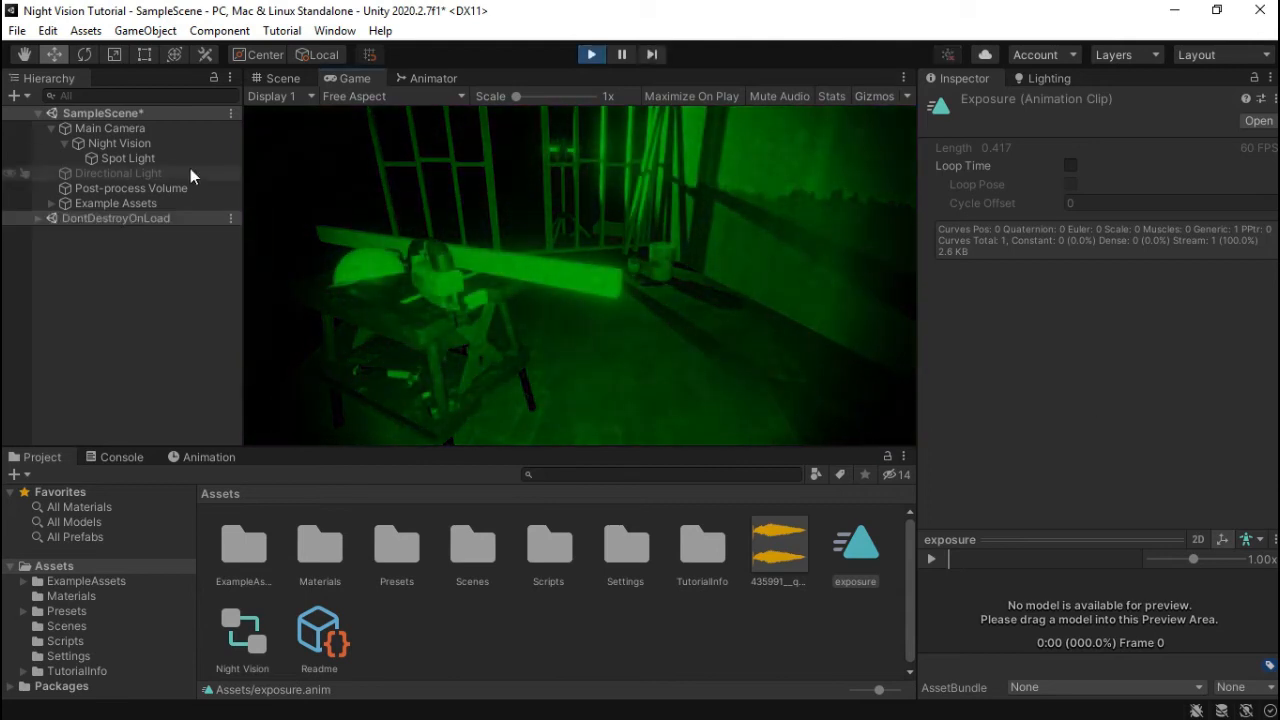
- Toggle the Night Vision object off and on twice during play, then exit Play mode
click(140, 143)
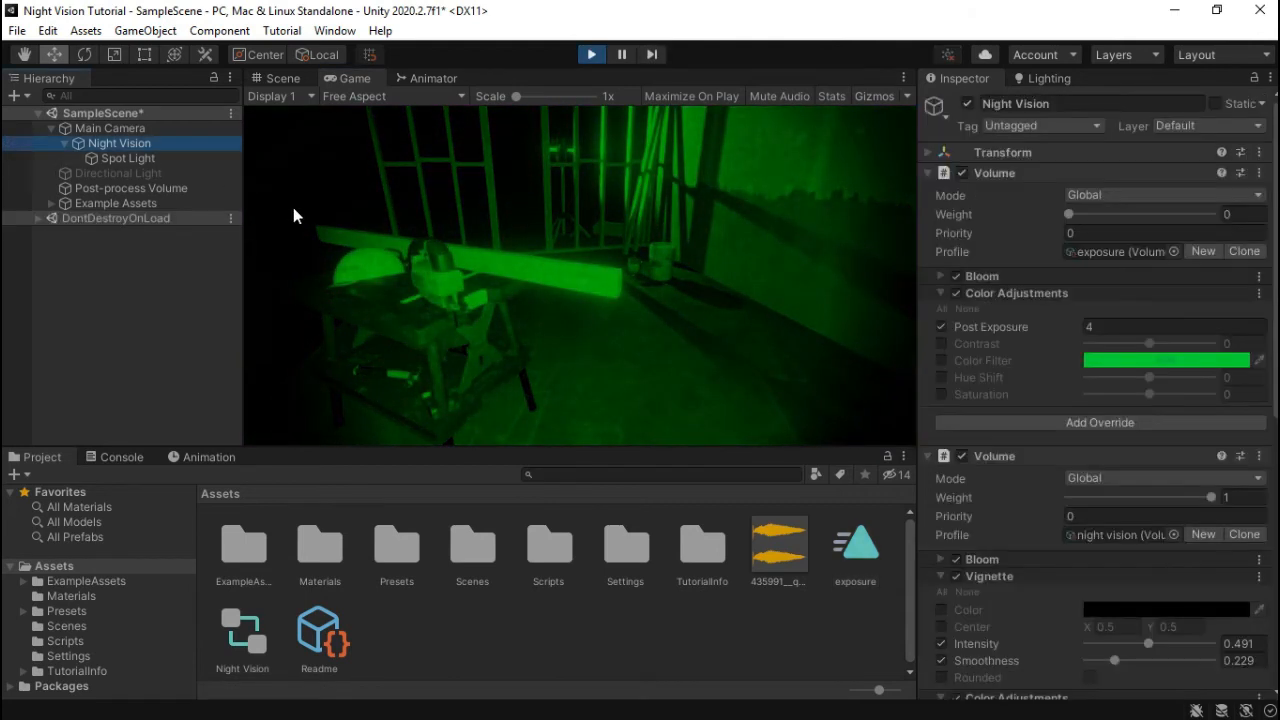
click(968, 104)
click(968, 104)
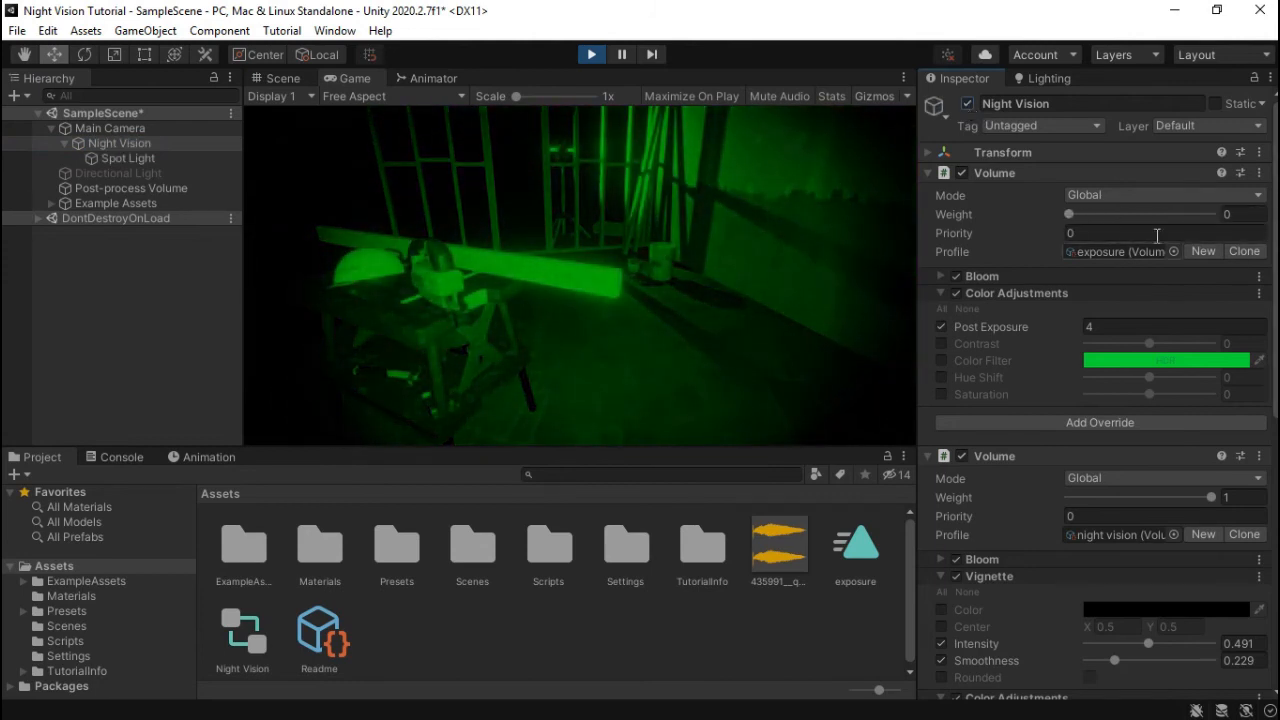
click(966, 104)
click(966, 104)
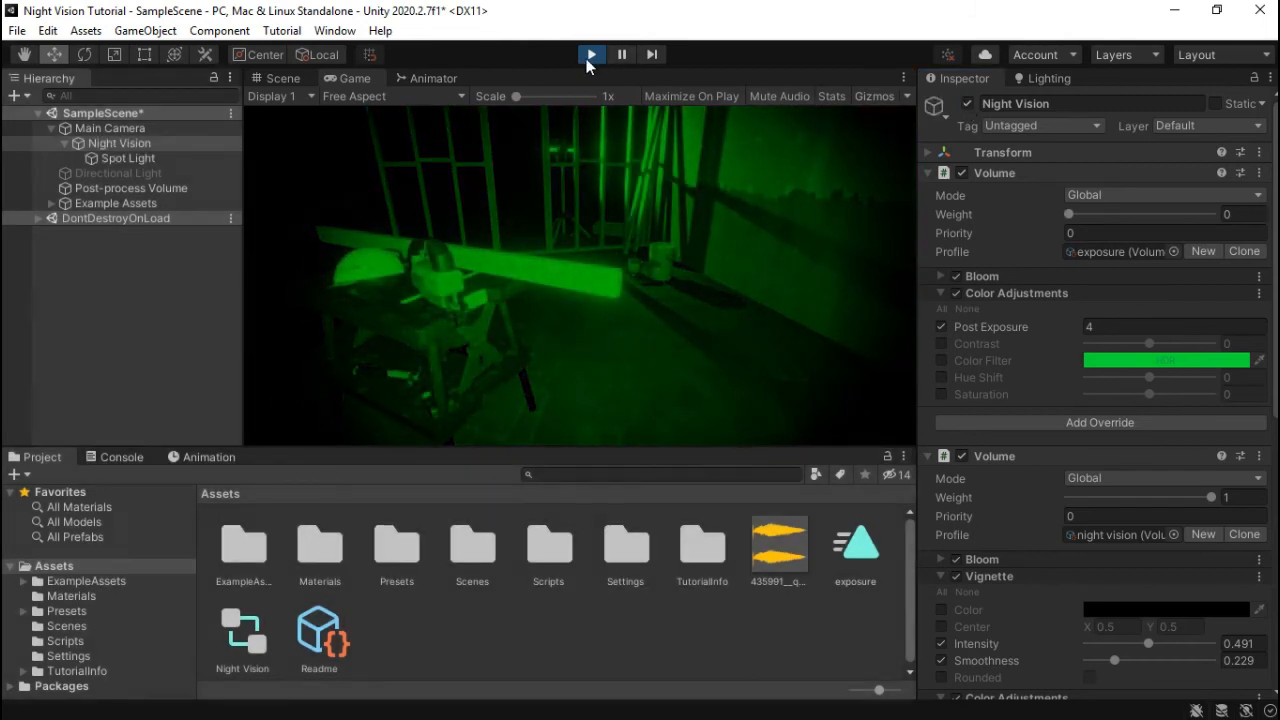
click(588, 54)
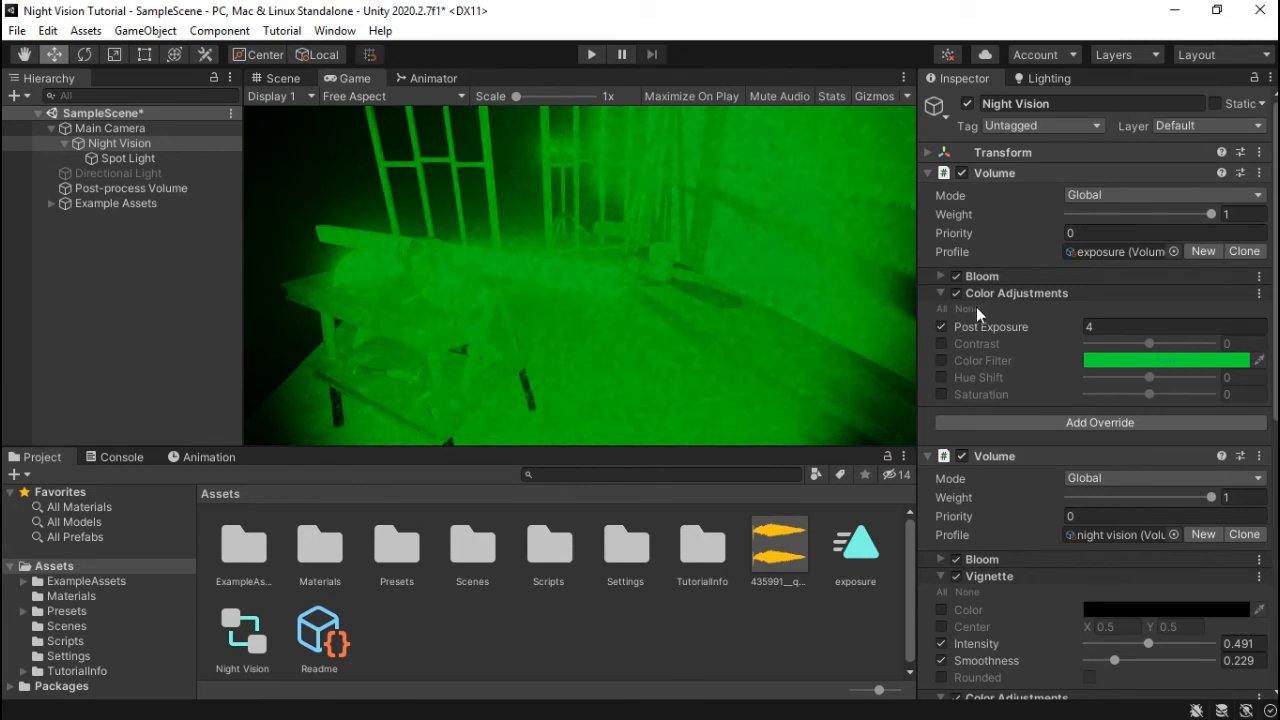
- Set the exposure Volume's Priority to 1, then run and stop a quick Play test
click(993, 458)
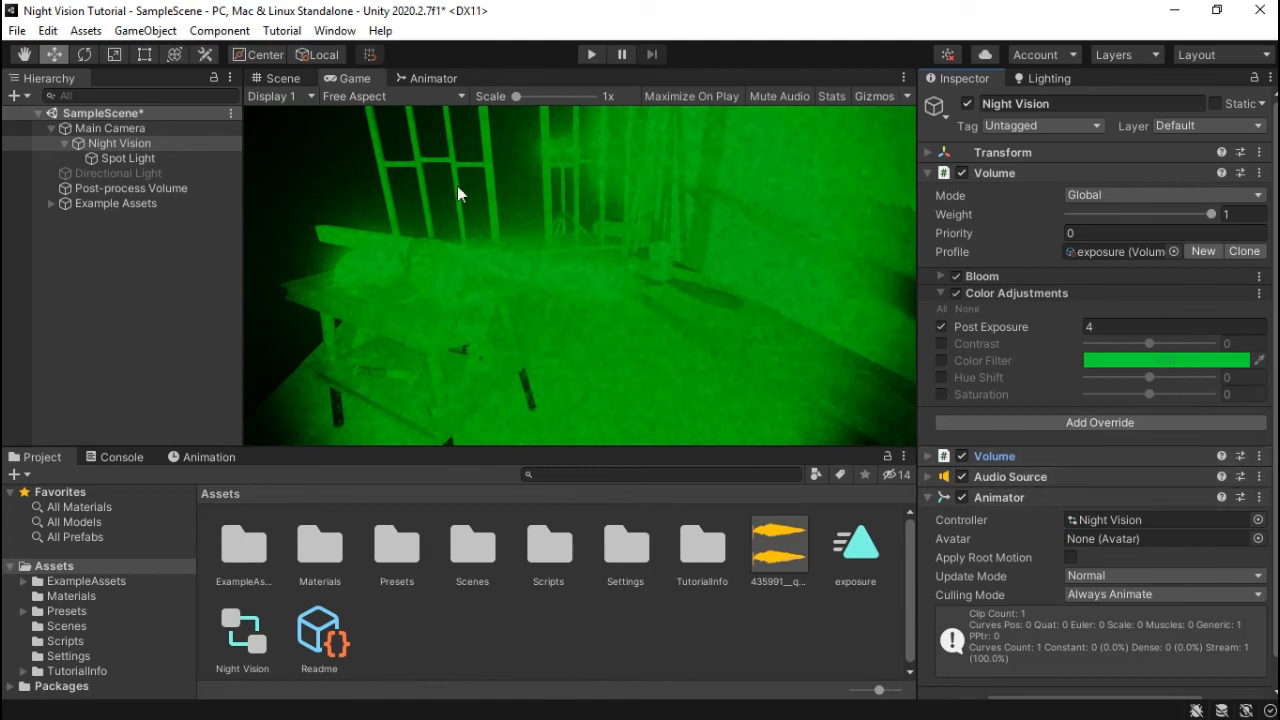
click(1096, 233)
double_click(1098, 233)
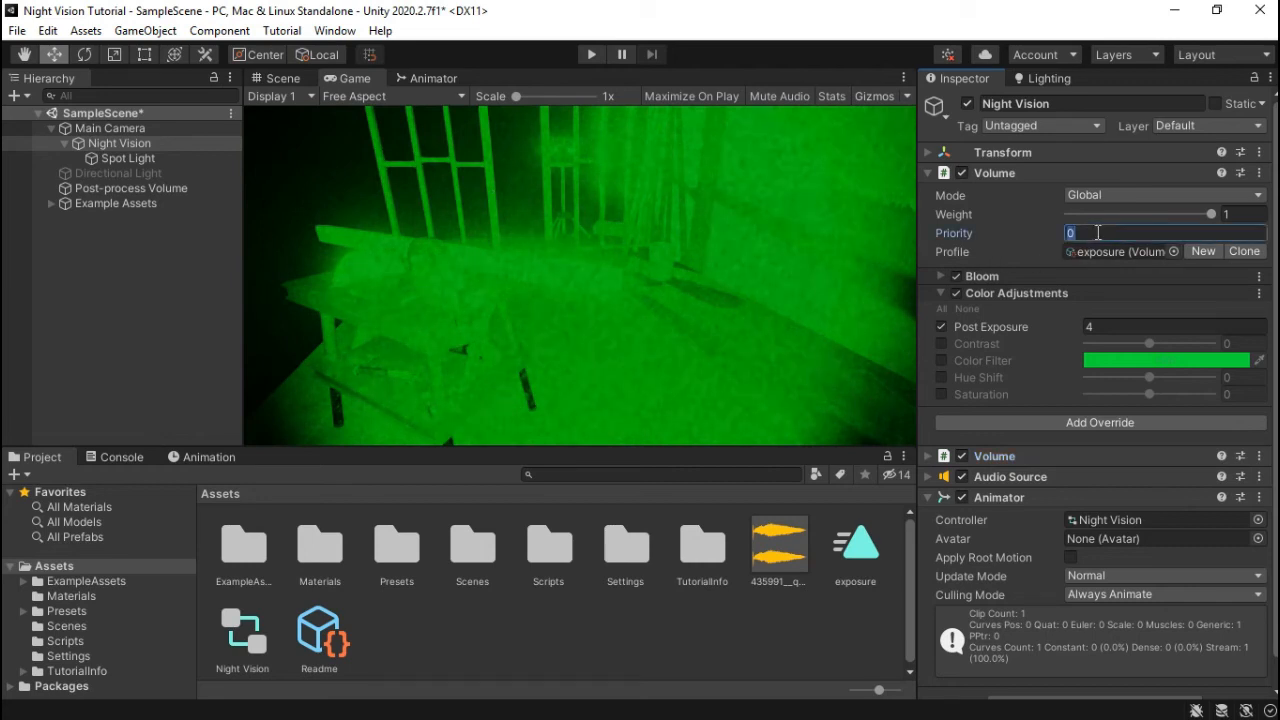
text(1)
click(612, 640)
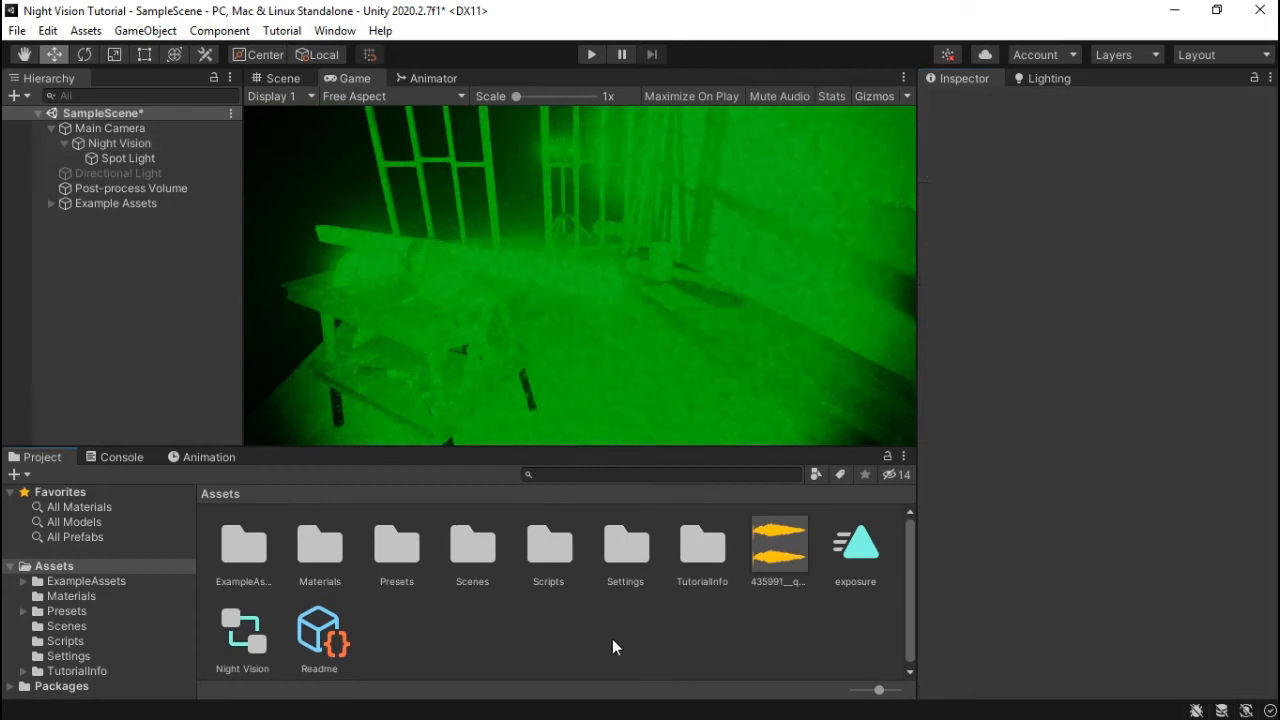
click(593, 53)
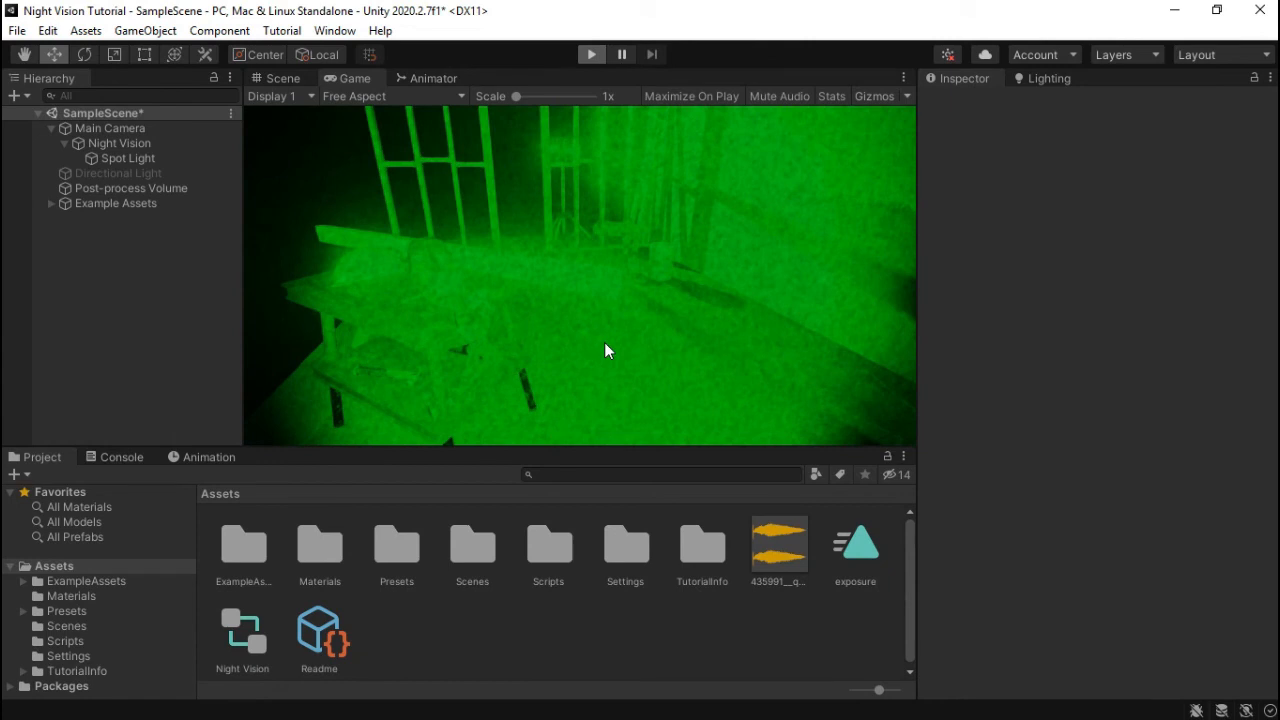
key(ctrl+p)
- Create a C# script named NightVisionToggle in Assets and switch to the code editor
right_click(466, 640)
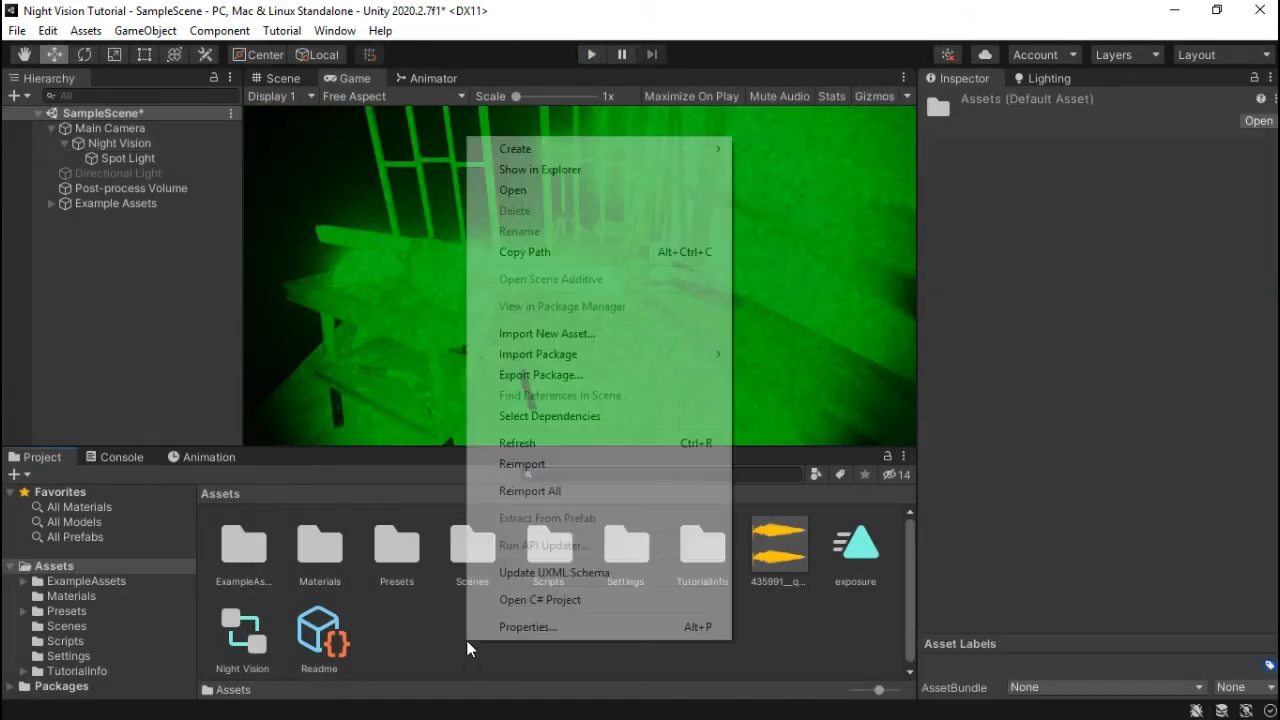
mouse_move(714, 149)
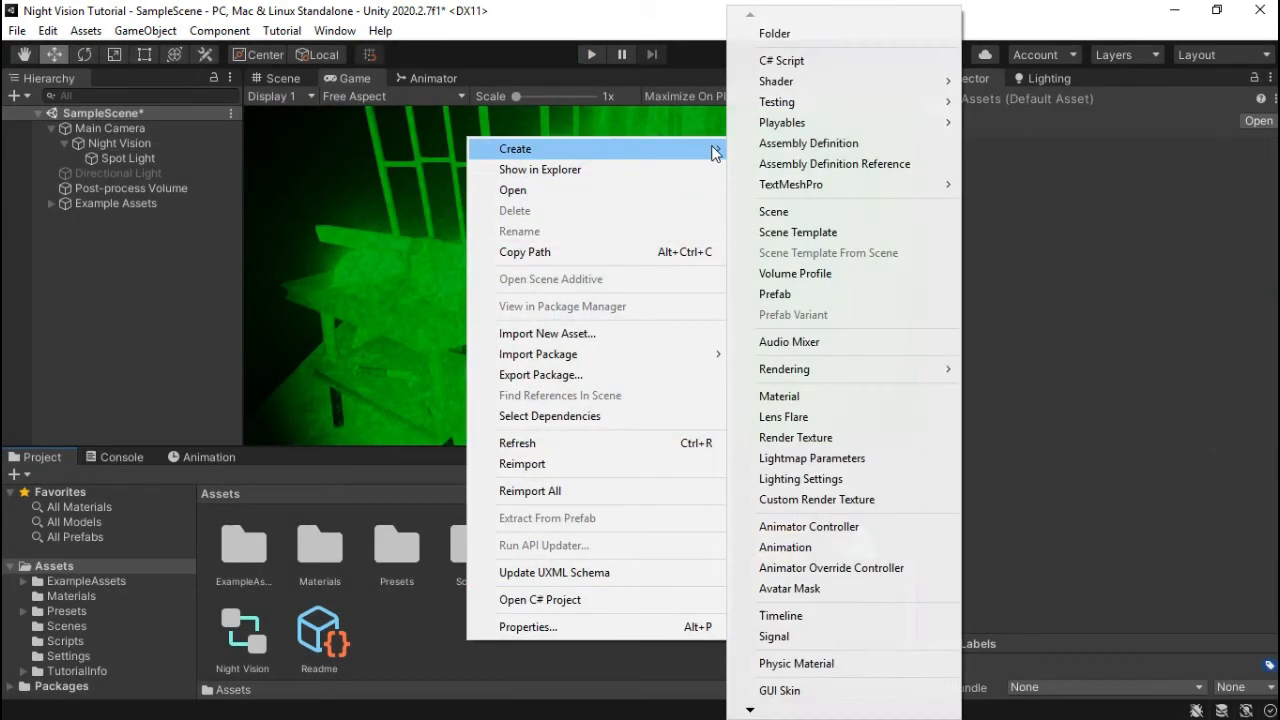
click(787, 62)
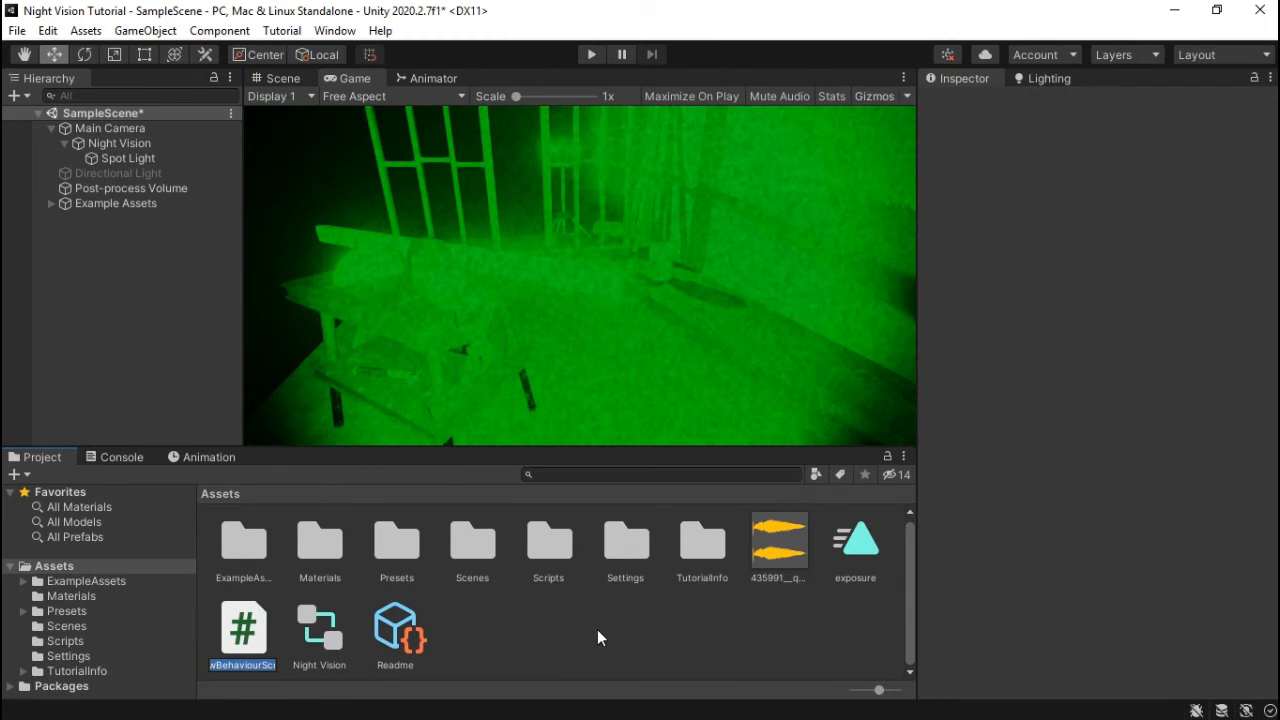
text(Night)
text(Vision)
text(Toggle)
key(Return)
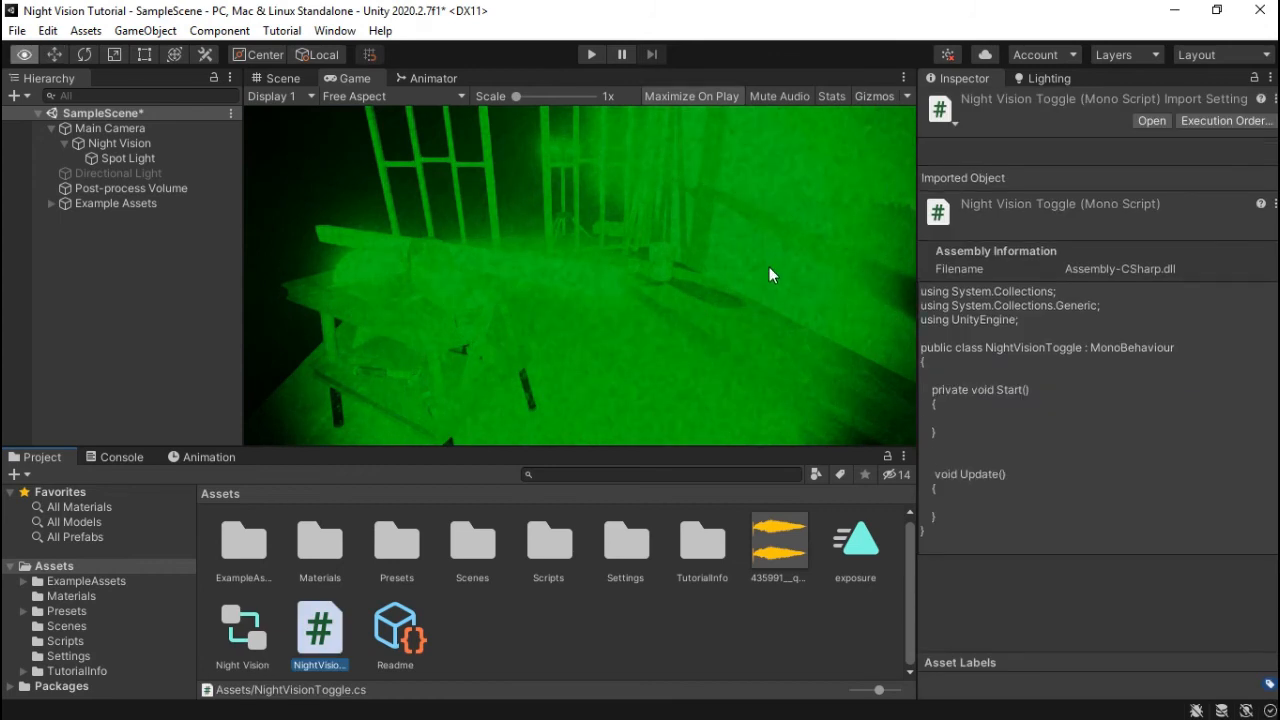
key(alt+Tab)
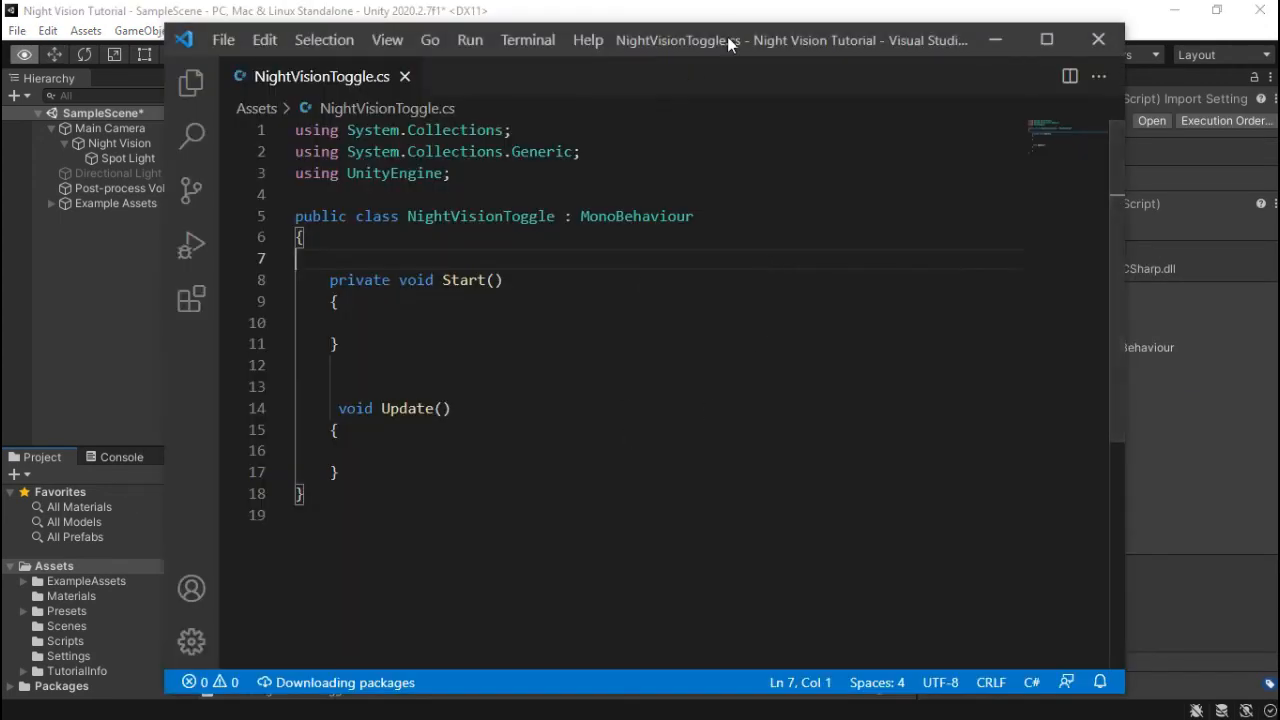
- Add the field 'public GameObject nightvision;' at the top of the class
mouse_move(727, 36)
mouse_down()
mouse_move(714, 85)
mouse_move(718, 58)
mouse_up()
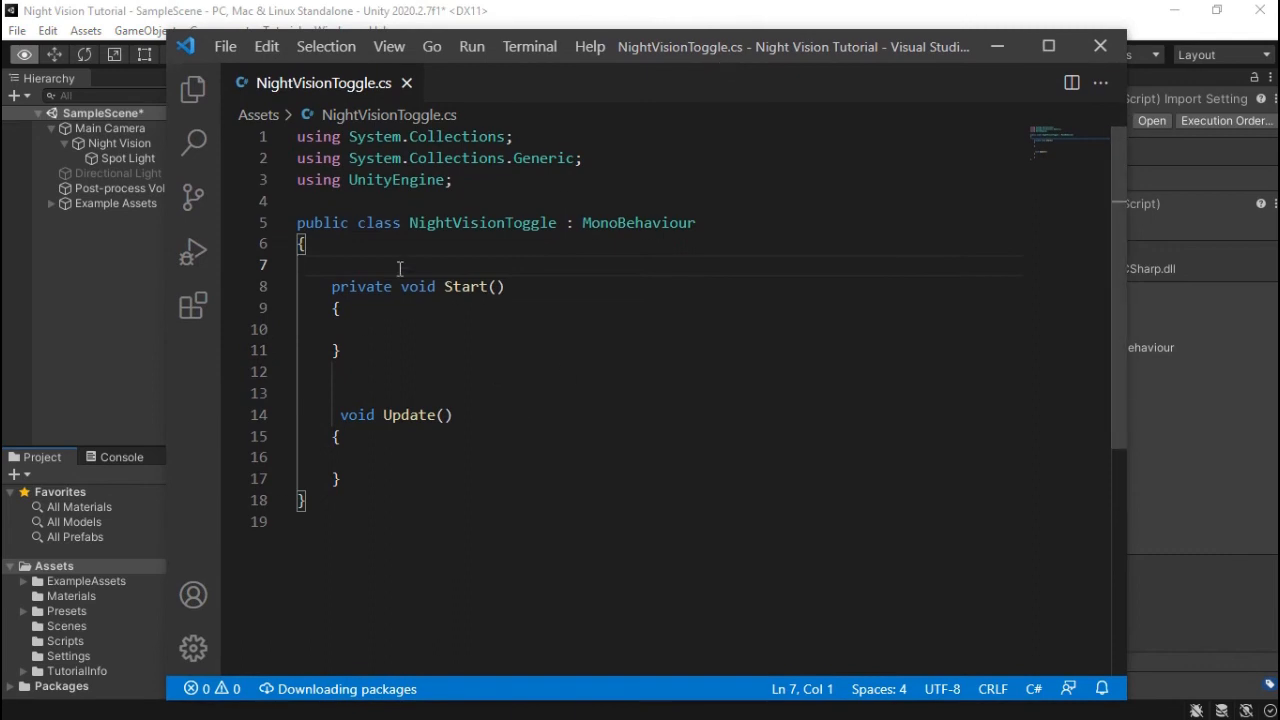
key(Return)
key(Return)
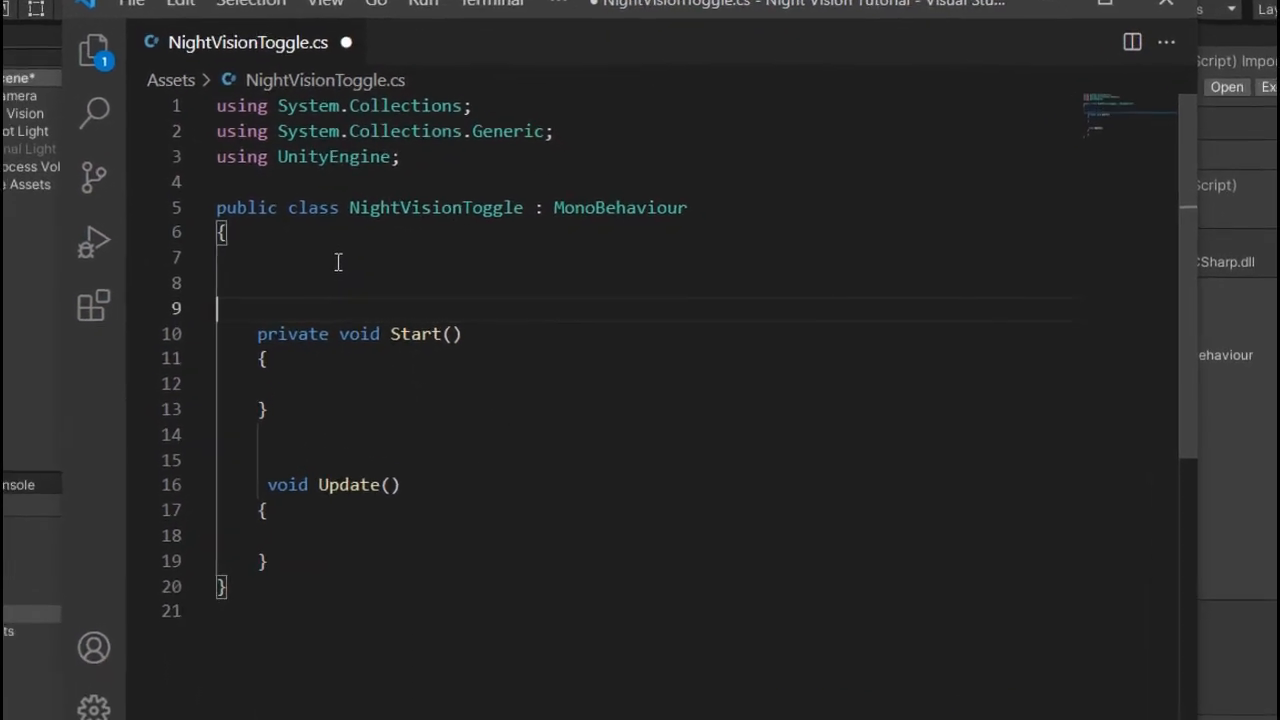
click(263, 270)
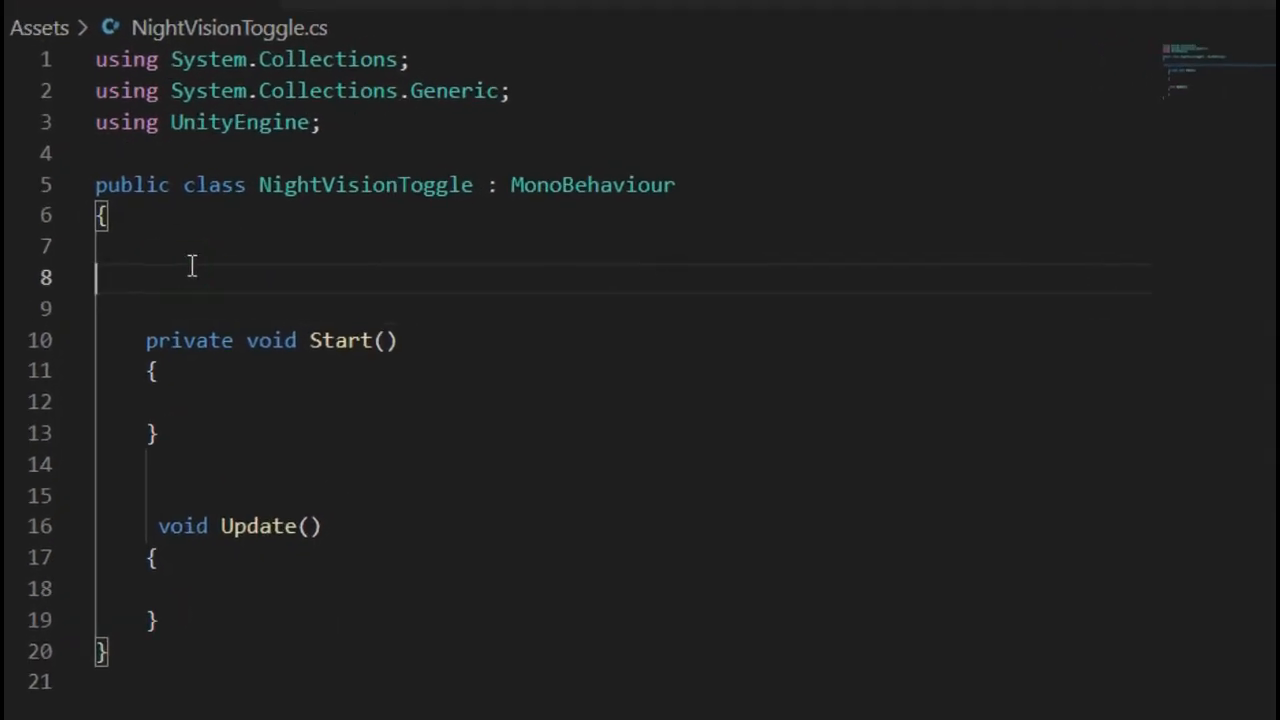
key(Tab)
text(public GameOb)
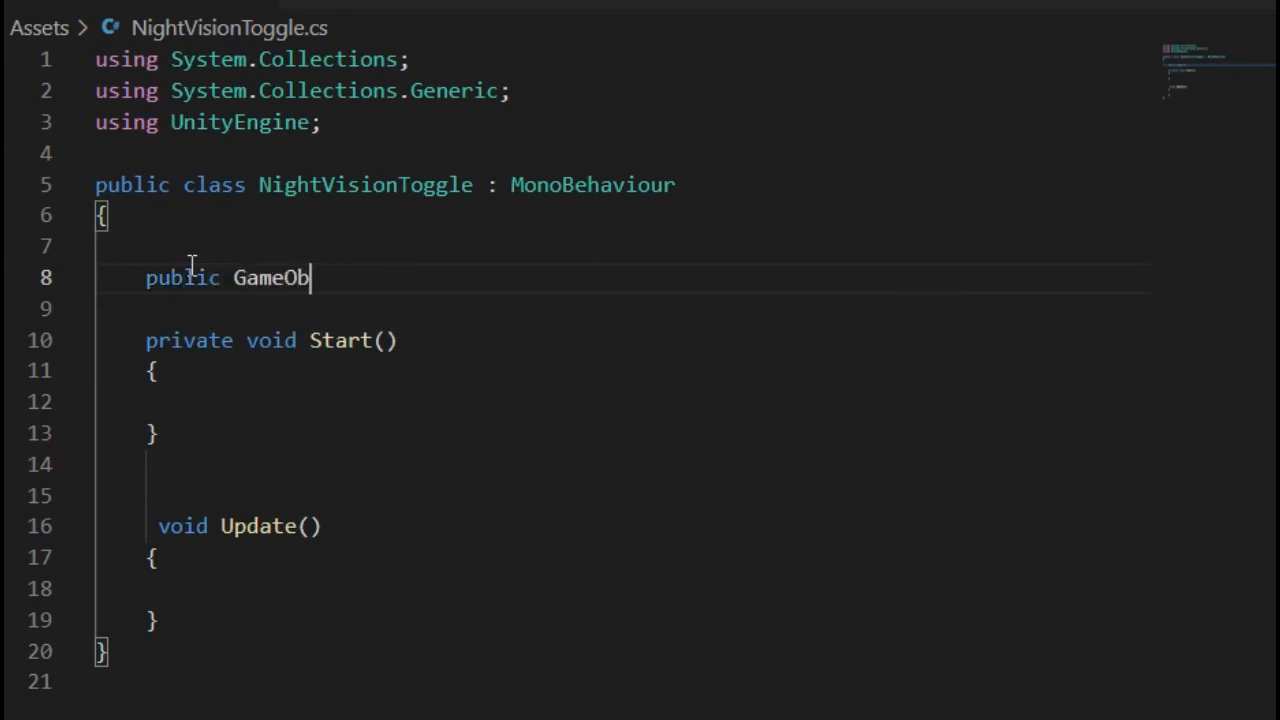
text(ject night)
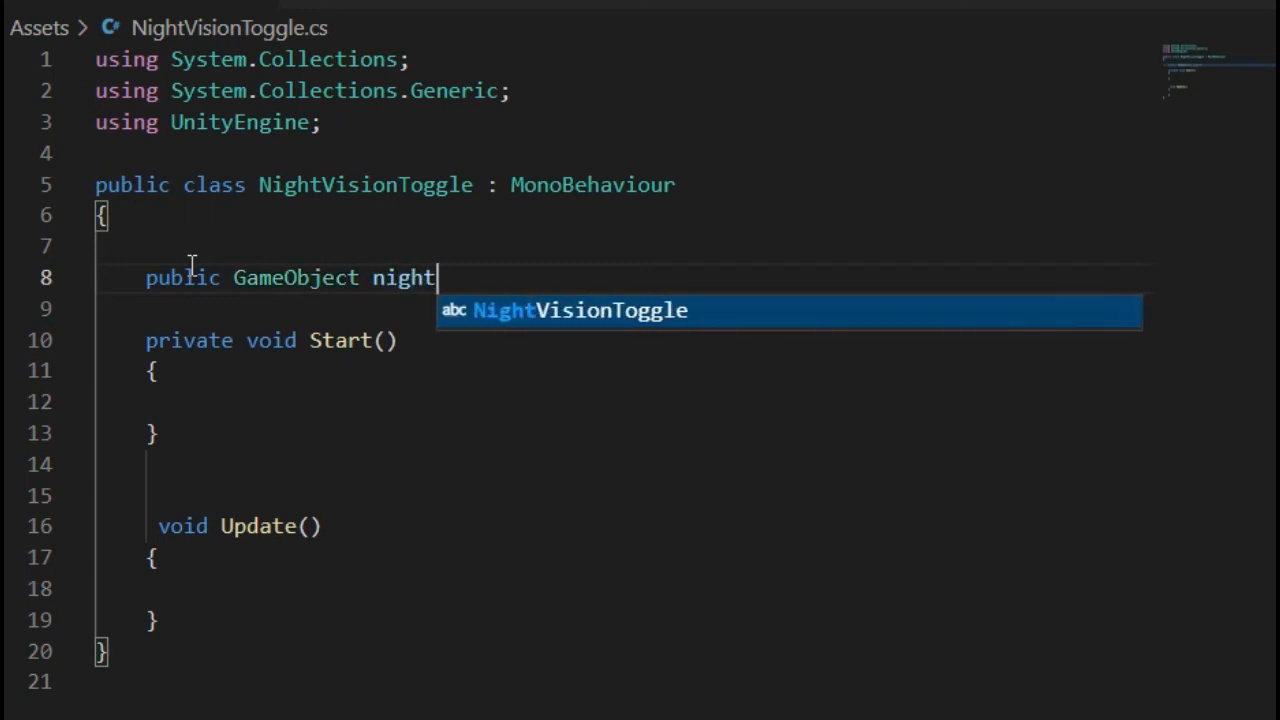
text(vision)
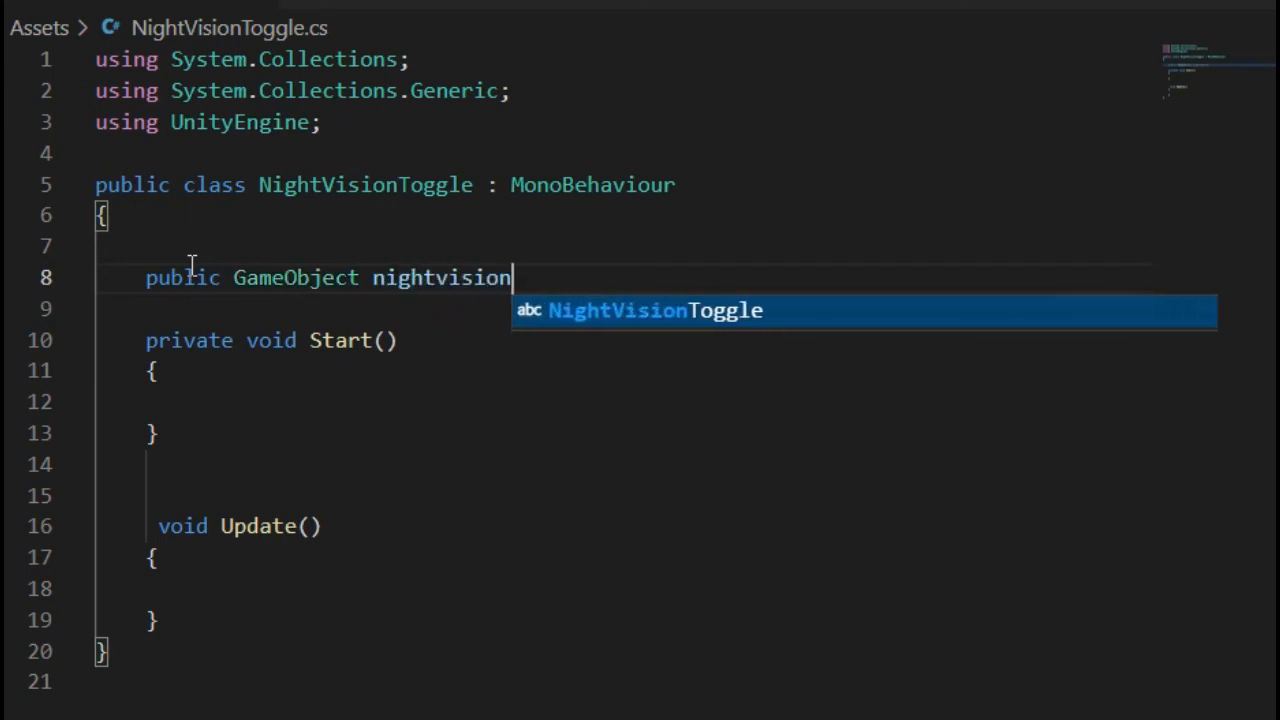
text(;)
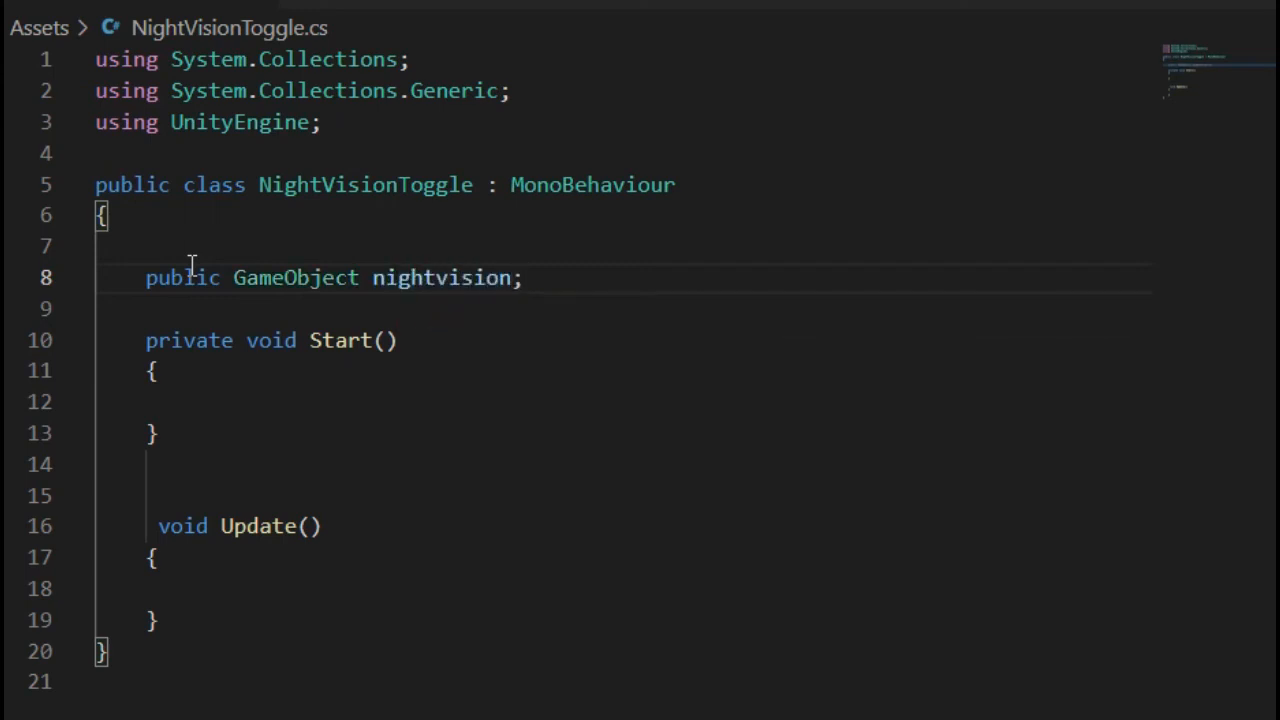
- Delete the empty Start() method
scroll(446, 257, down, 2)
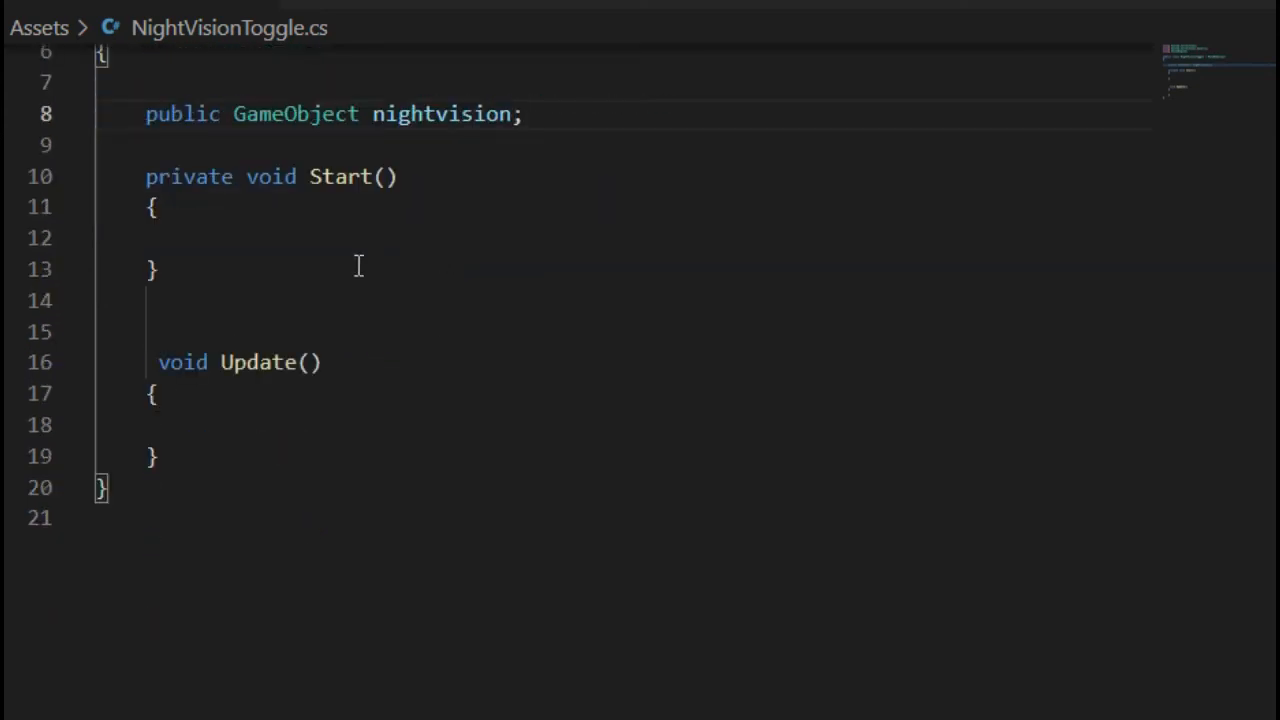
scroll(314, 237, up, 2)
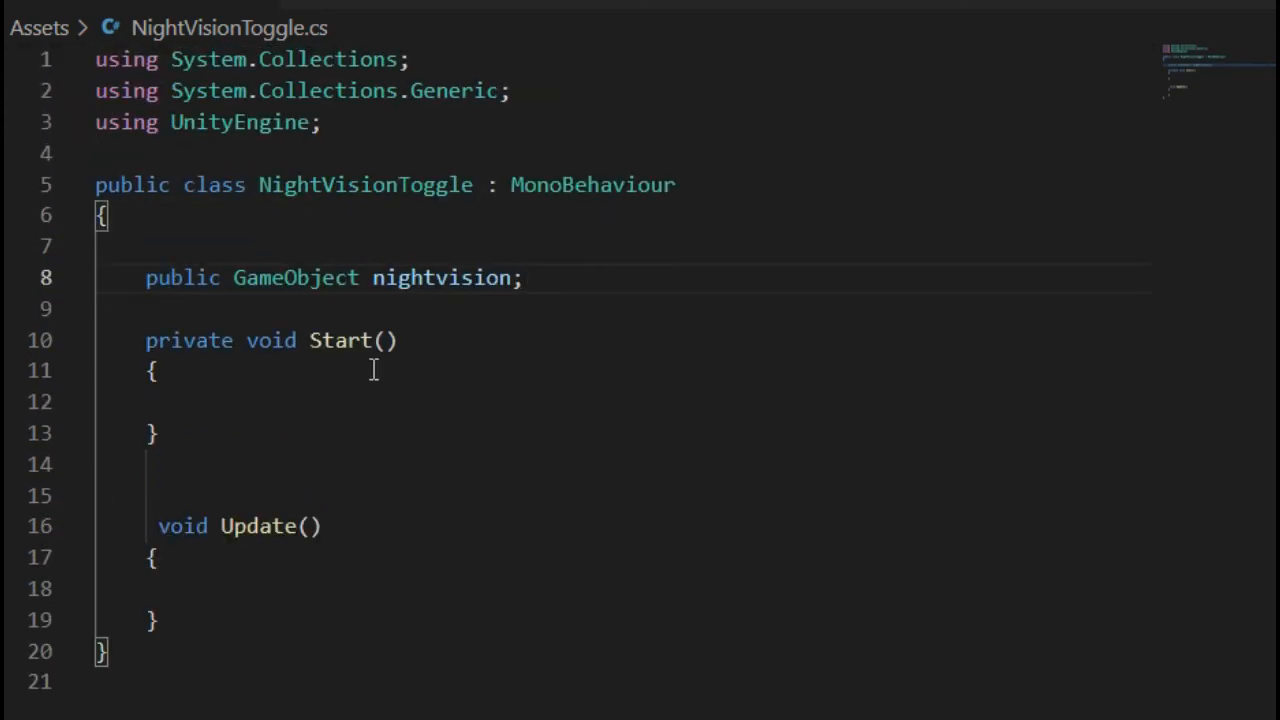
scroll(373, 370, down, 1)
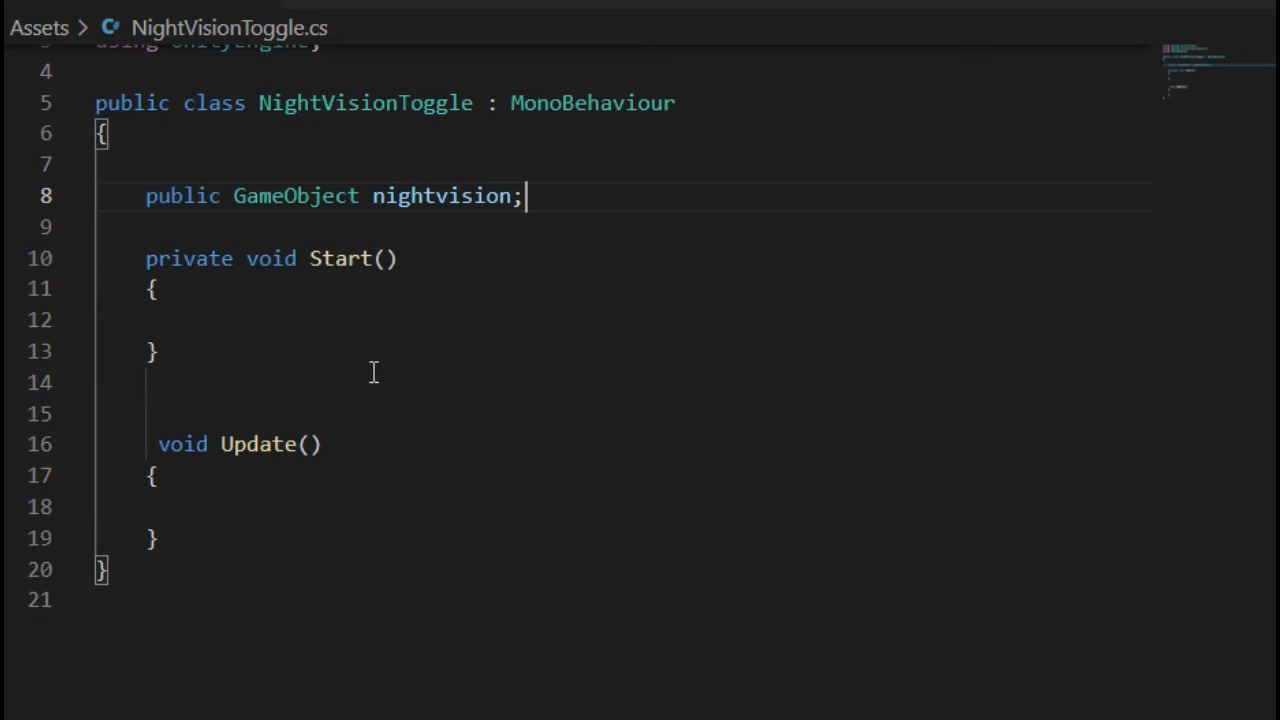
click(251, 320)
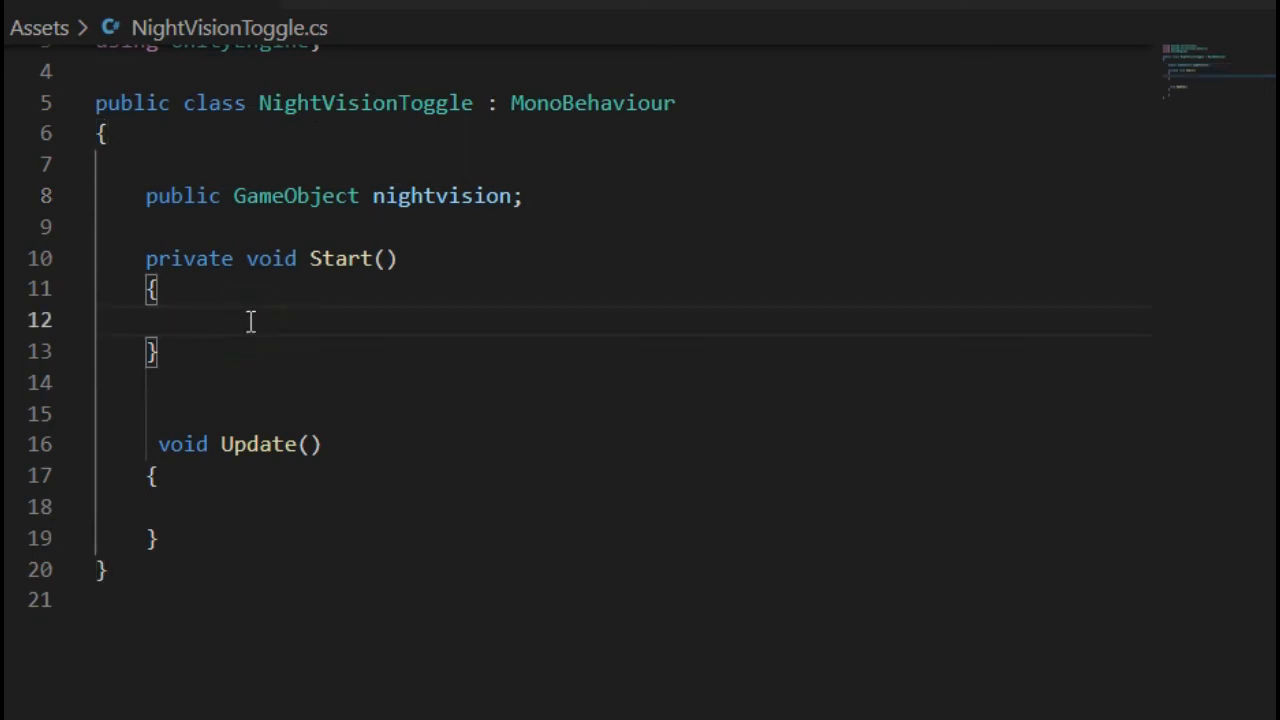
drag(203, 412, 29, 225)
key(BackSpace)
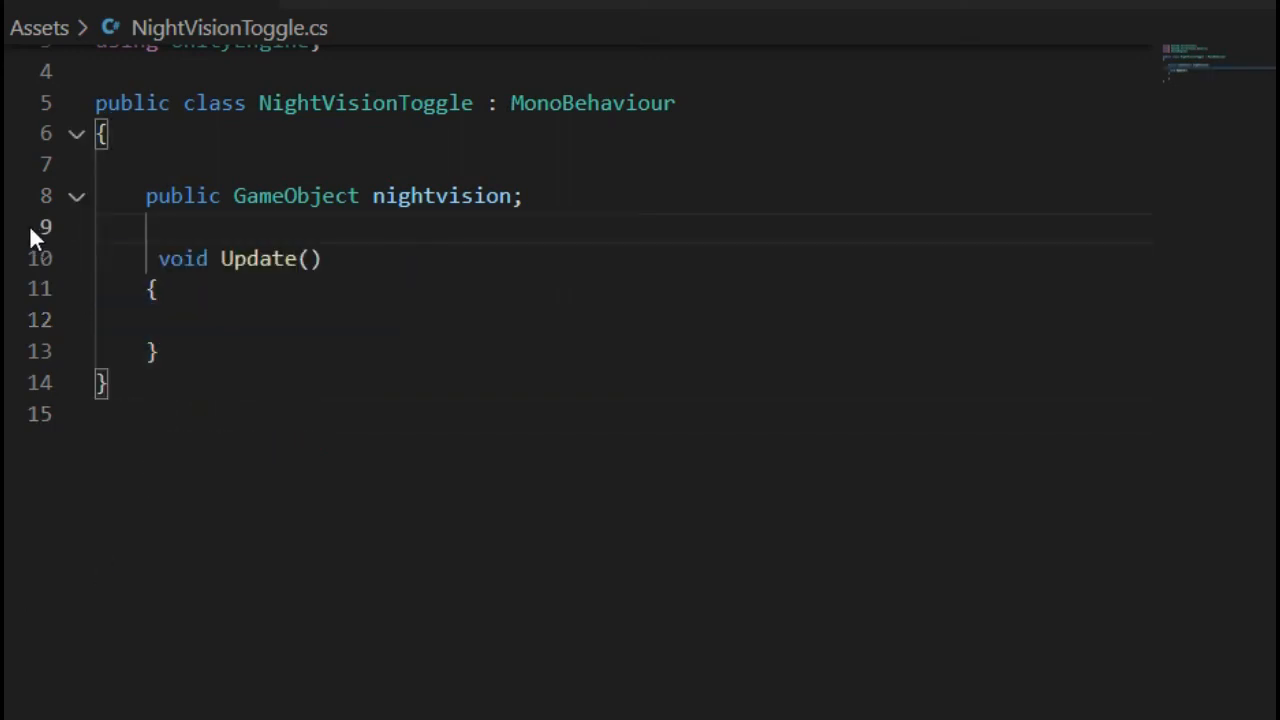
- Make Update() private and add an if checking Input.GetKeyDown(KeyCode.N)
click(146, 258)
key(Left)
text(private)
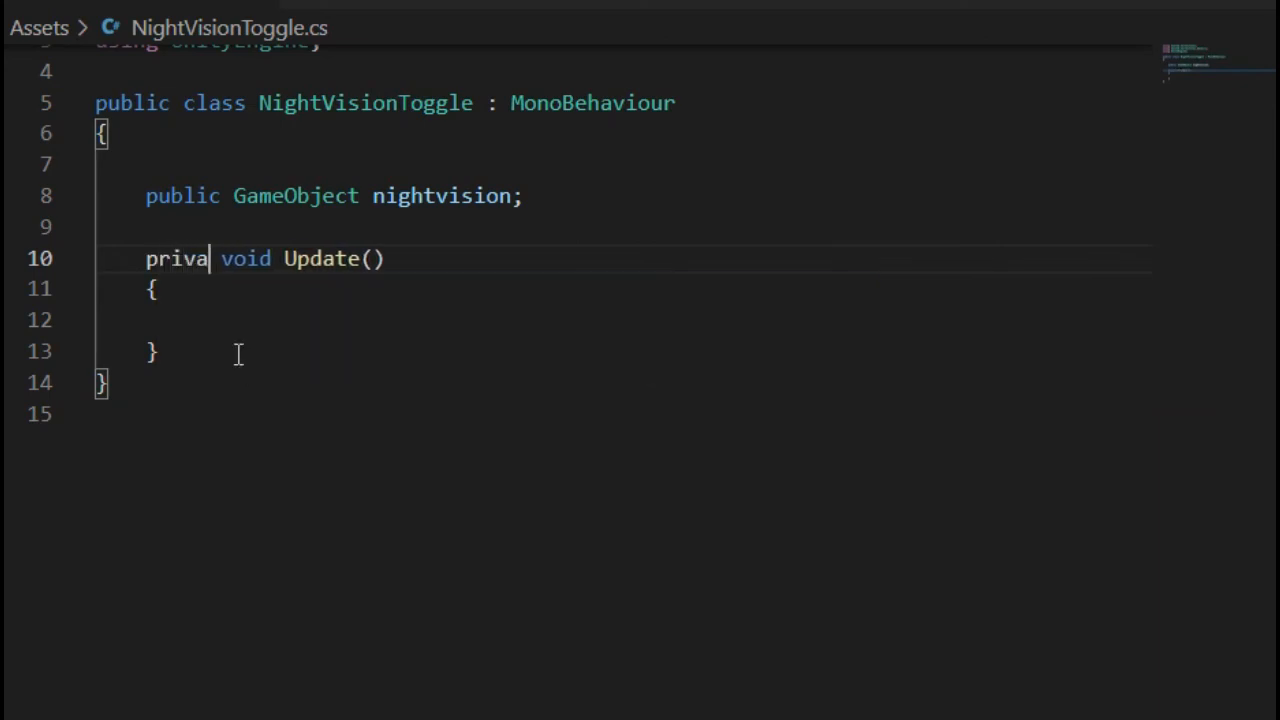
click(231, 319)
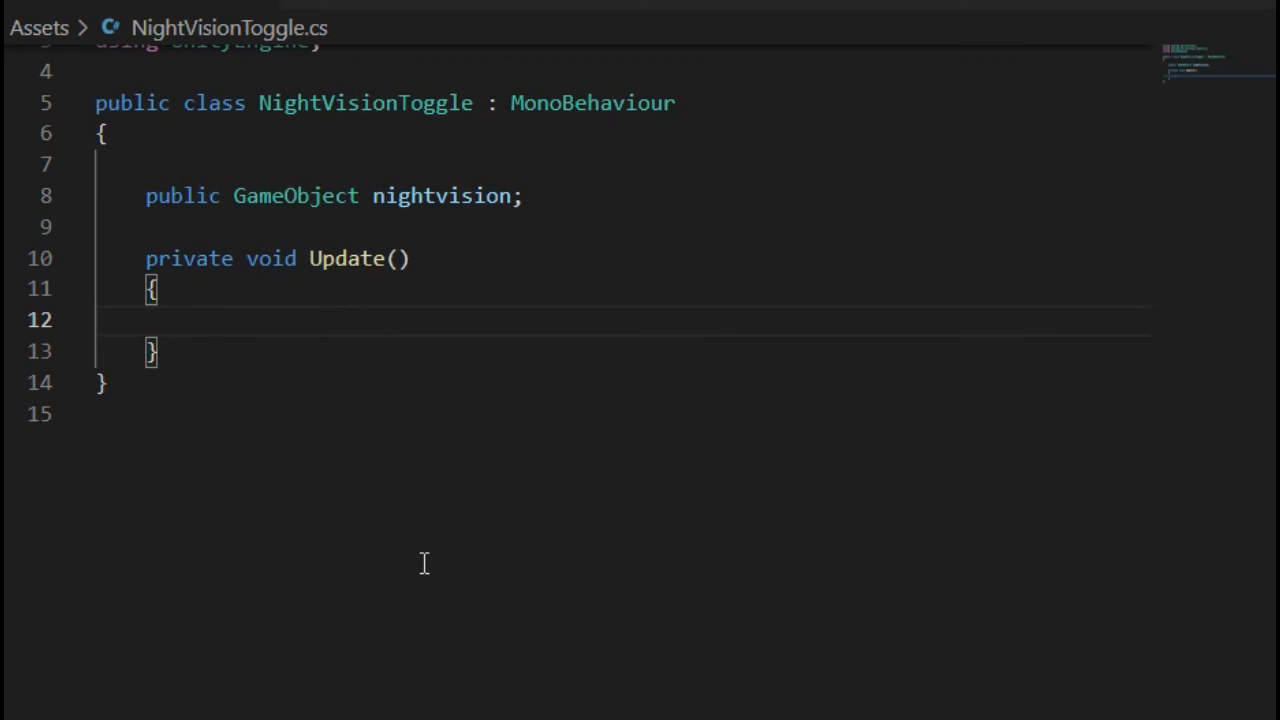
text(if(Input)
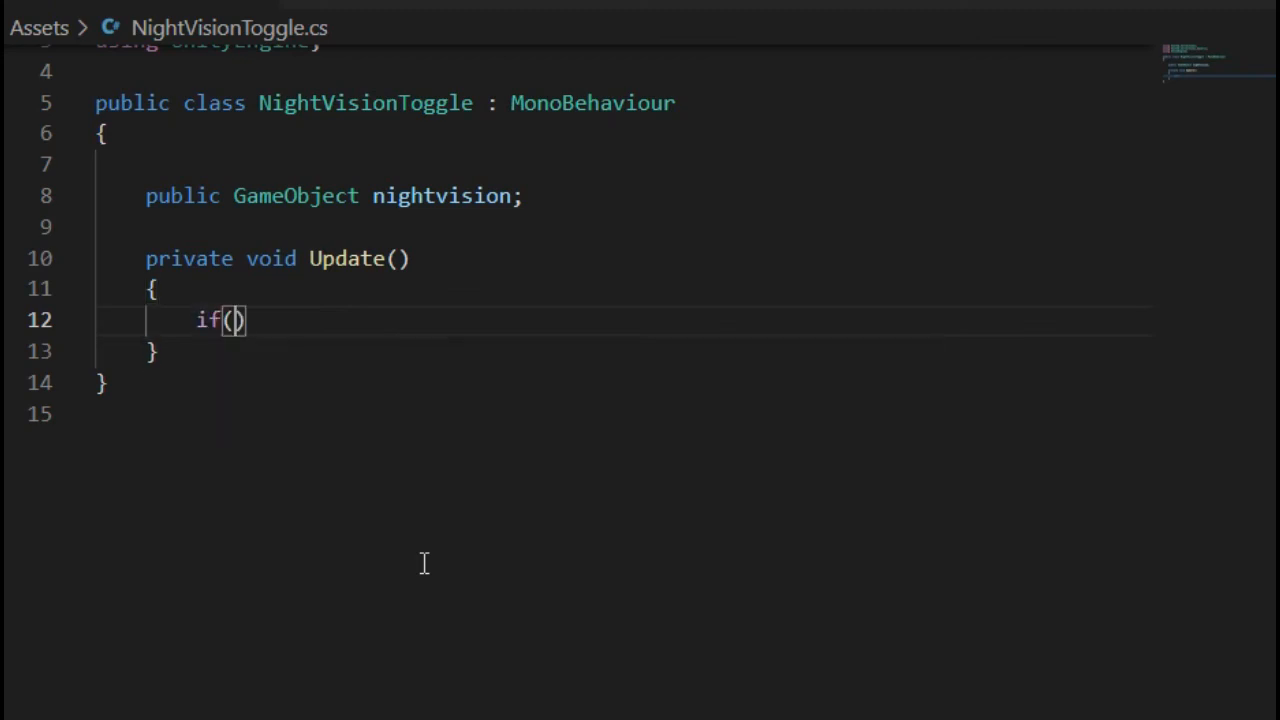
text(..GetKe)
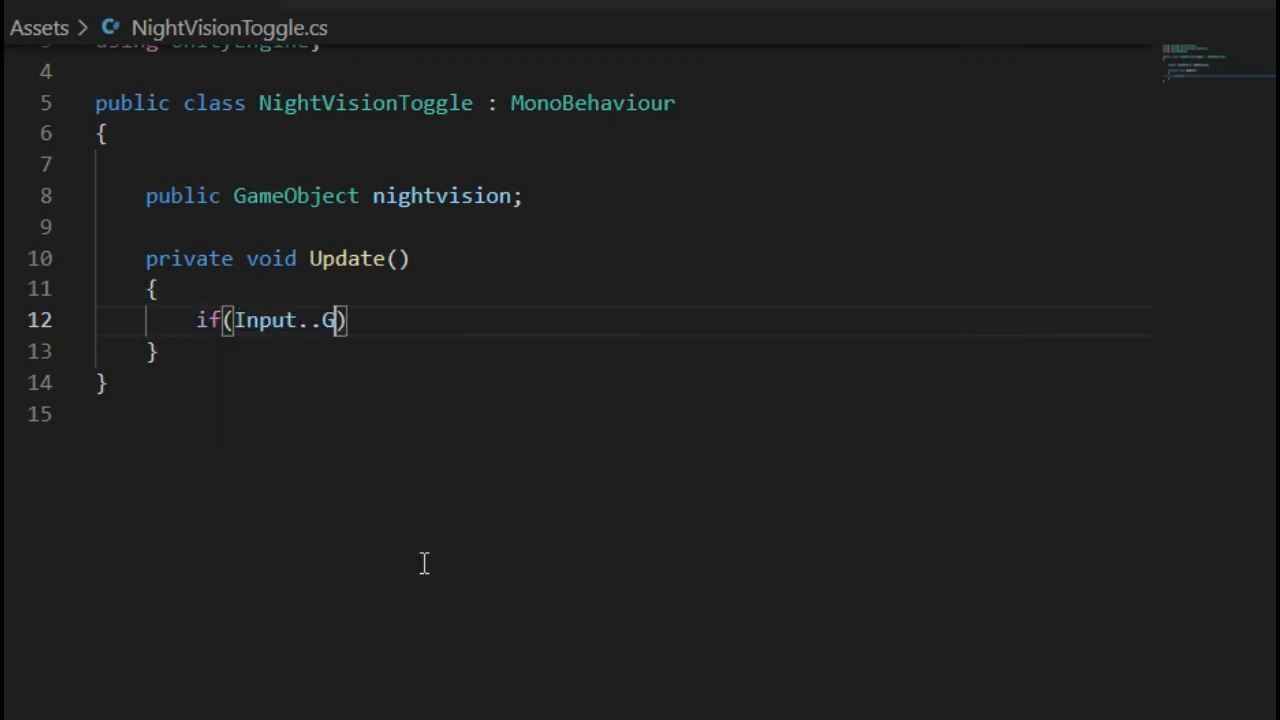
text(yDown)
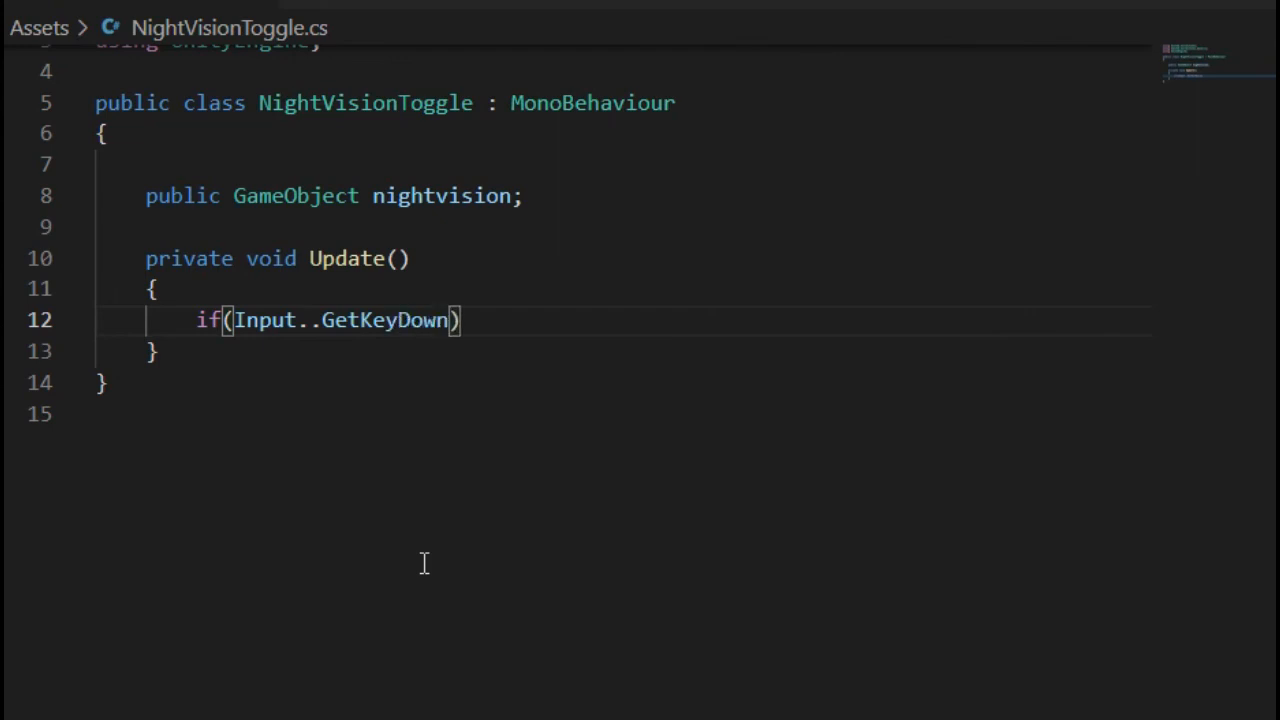
text((Key)
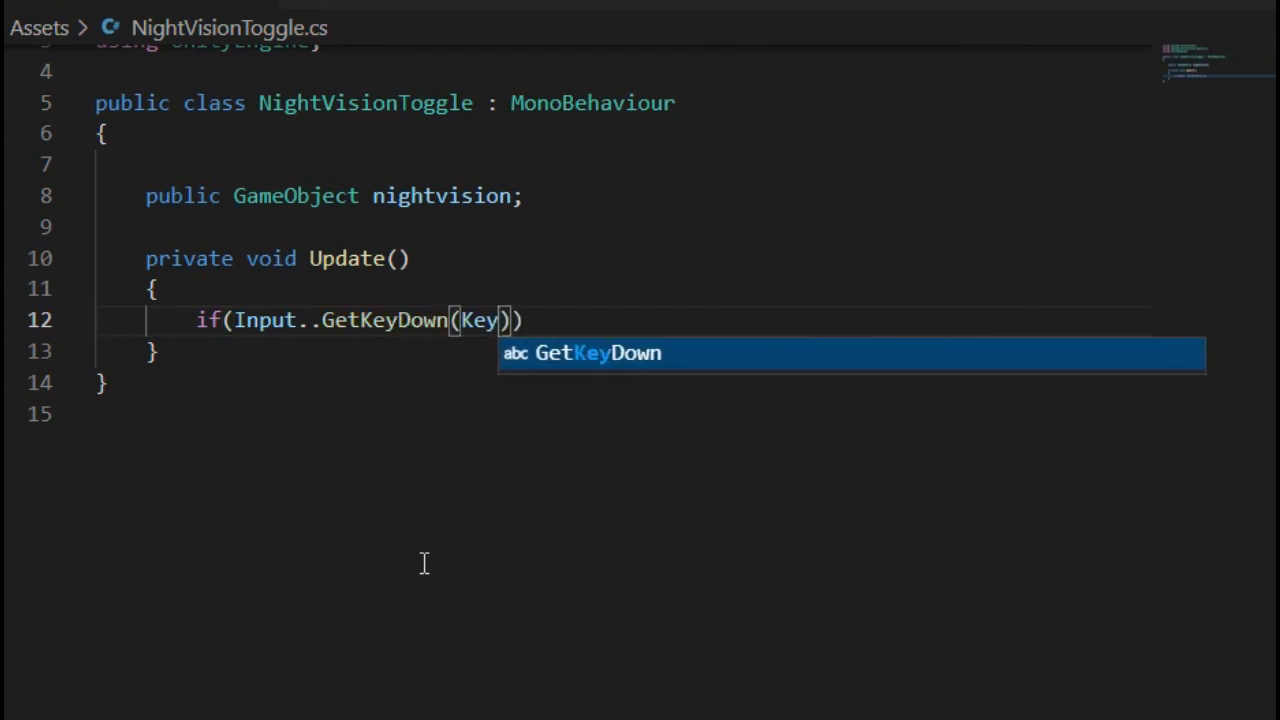
text(Code.)
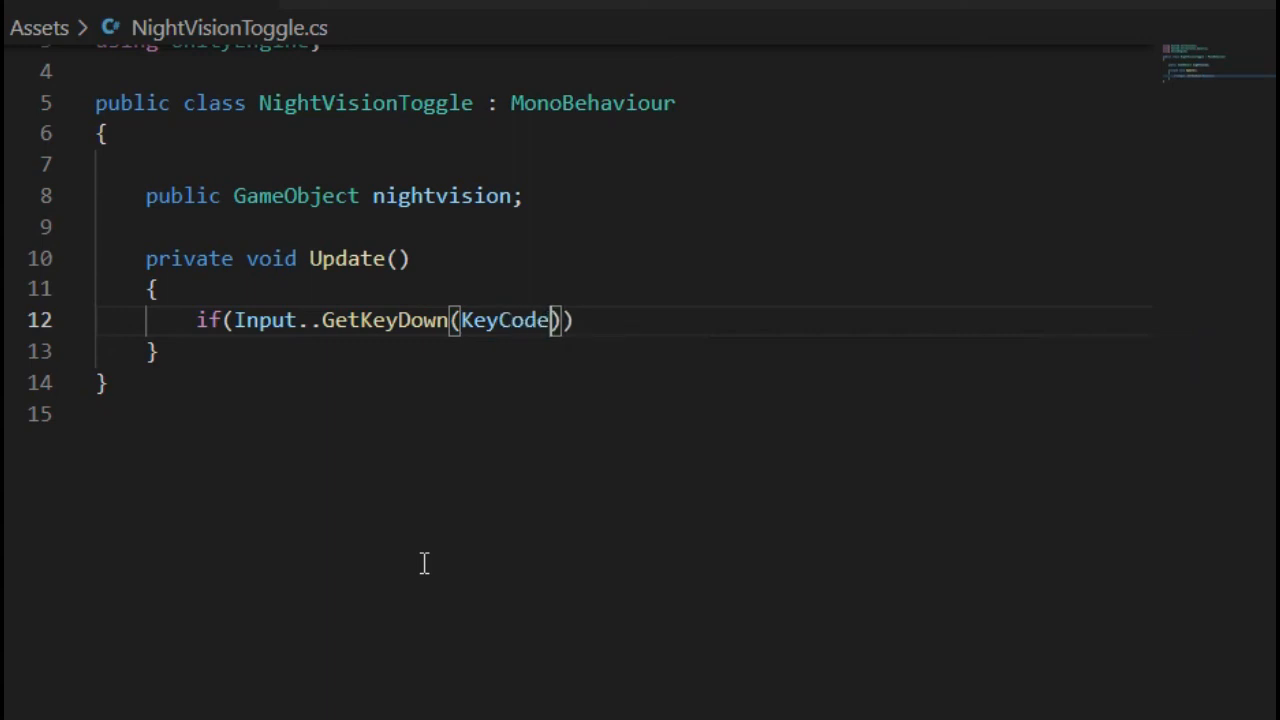
text(N)
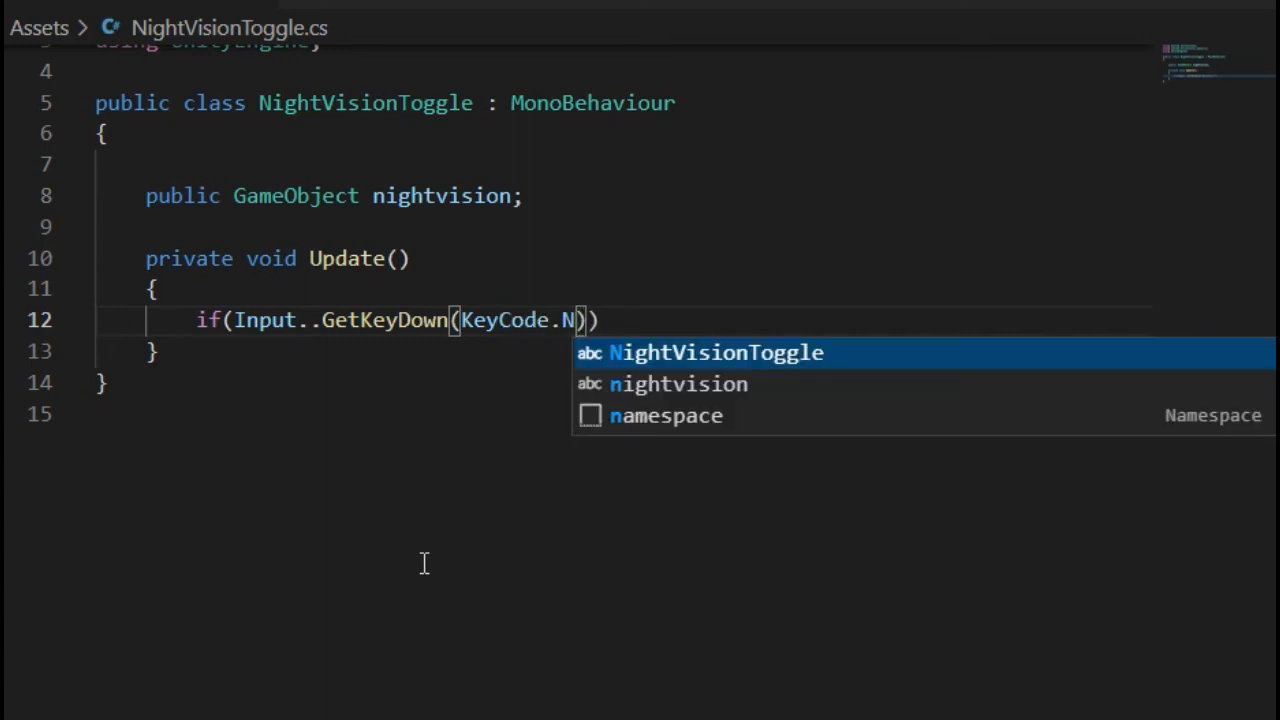
key(End)
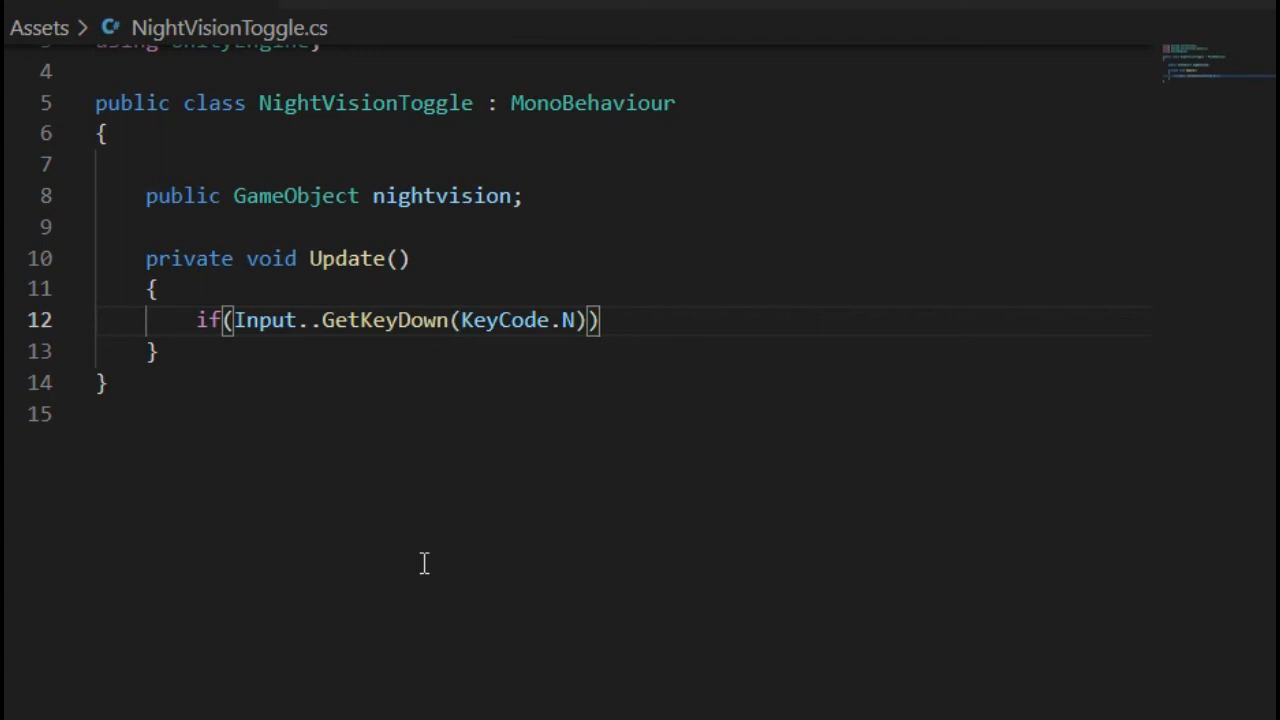
key(Return)
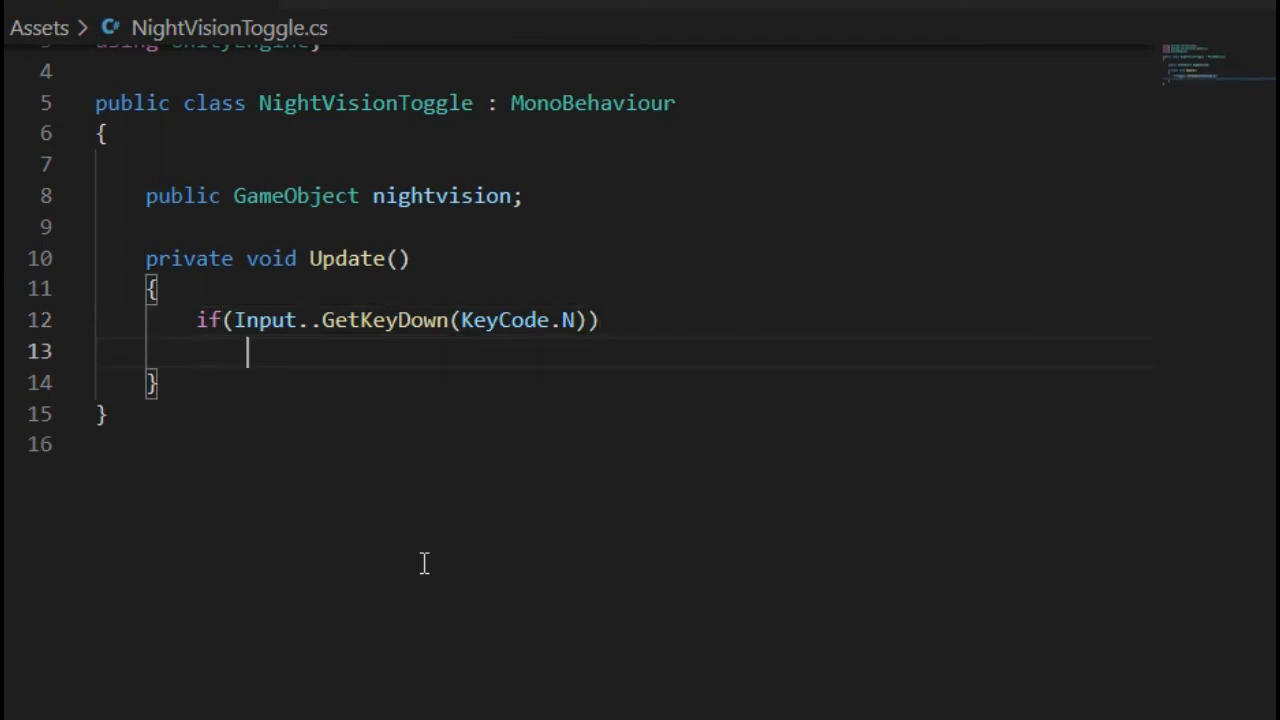
- Inside the N-key check, write nightvision.SetActive(!nightvision.activeInHierarchy);
text(nightvision.)
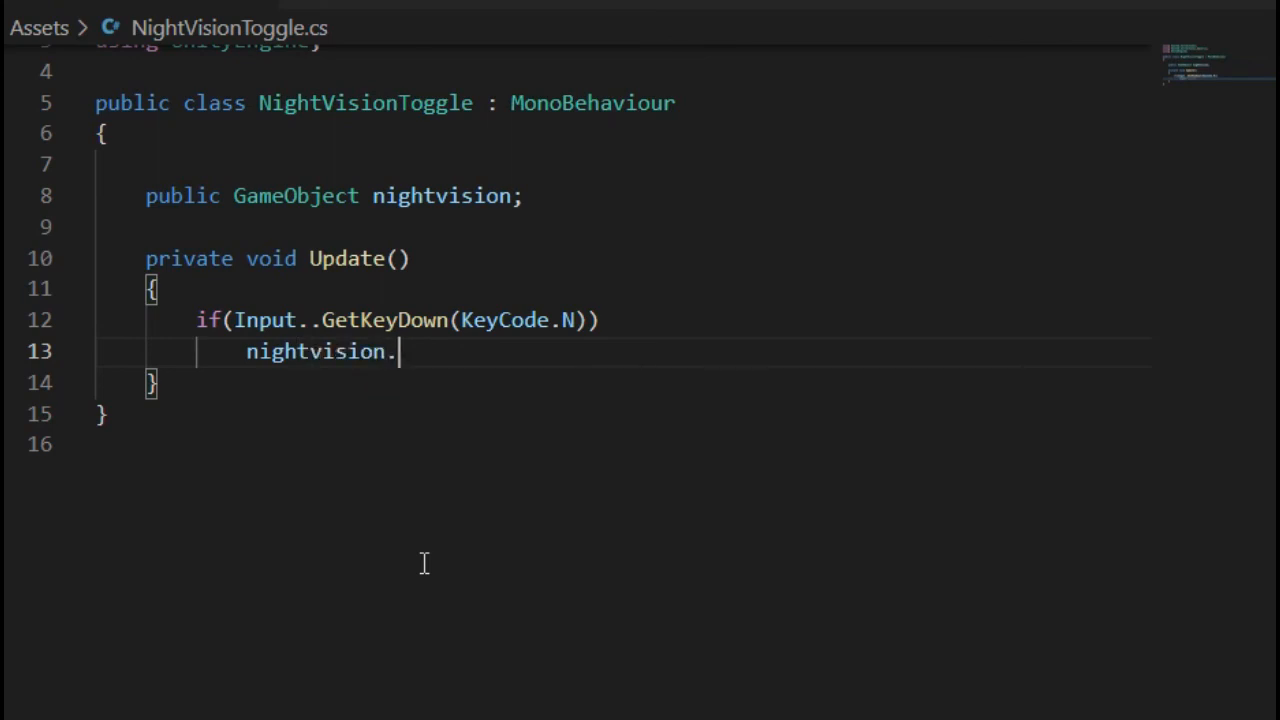
text(Set)
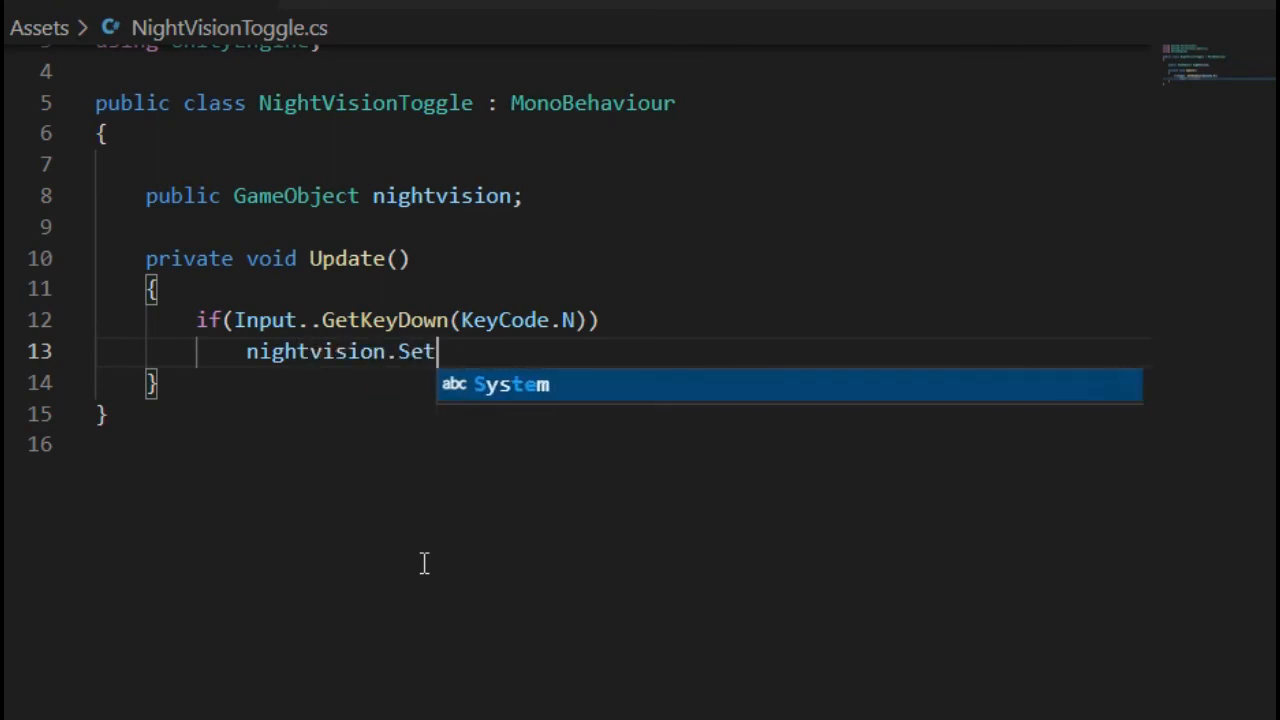
text(Active)
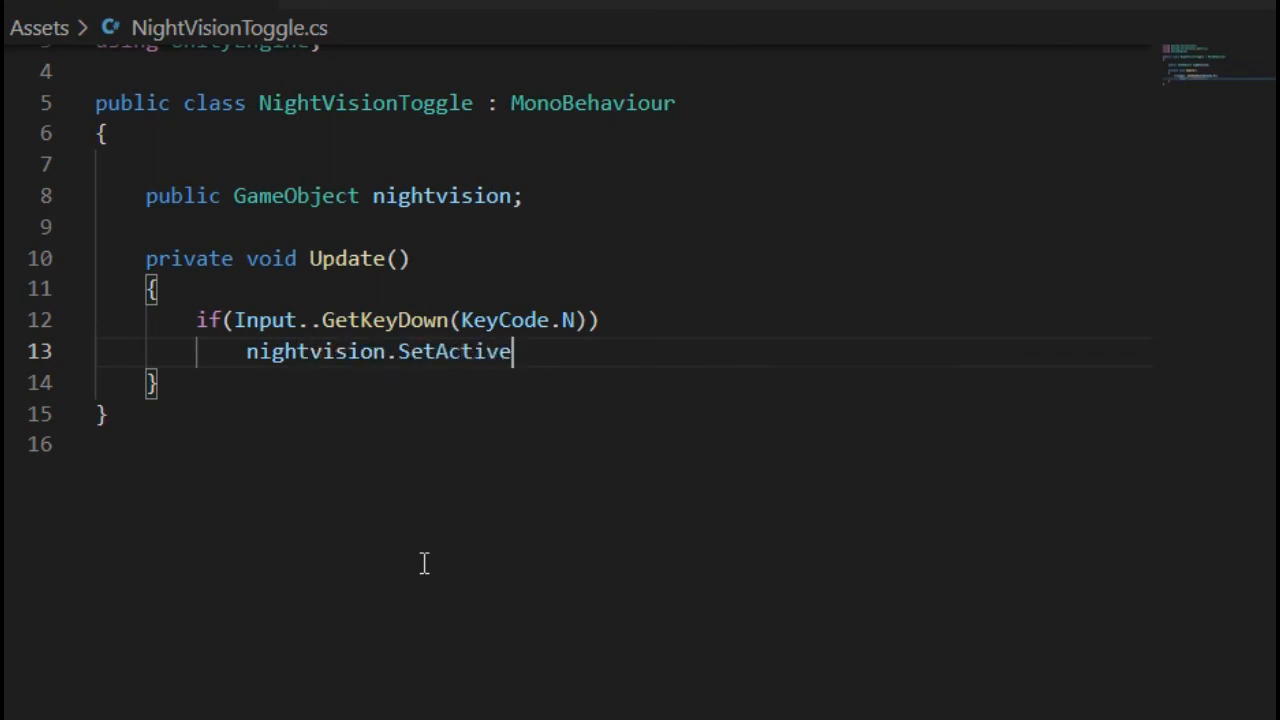
text(()
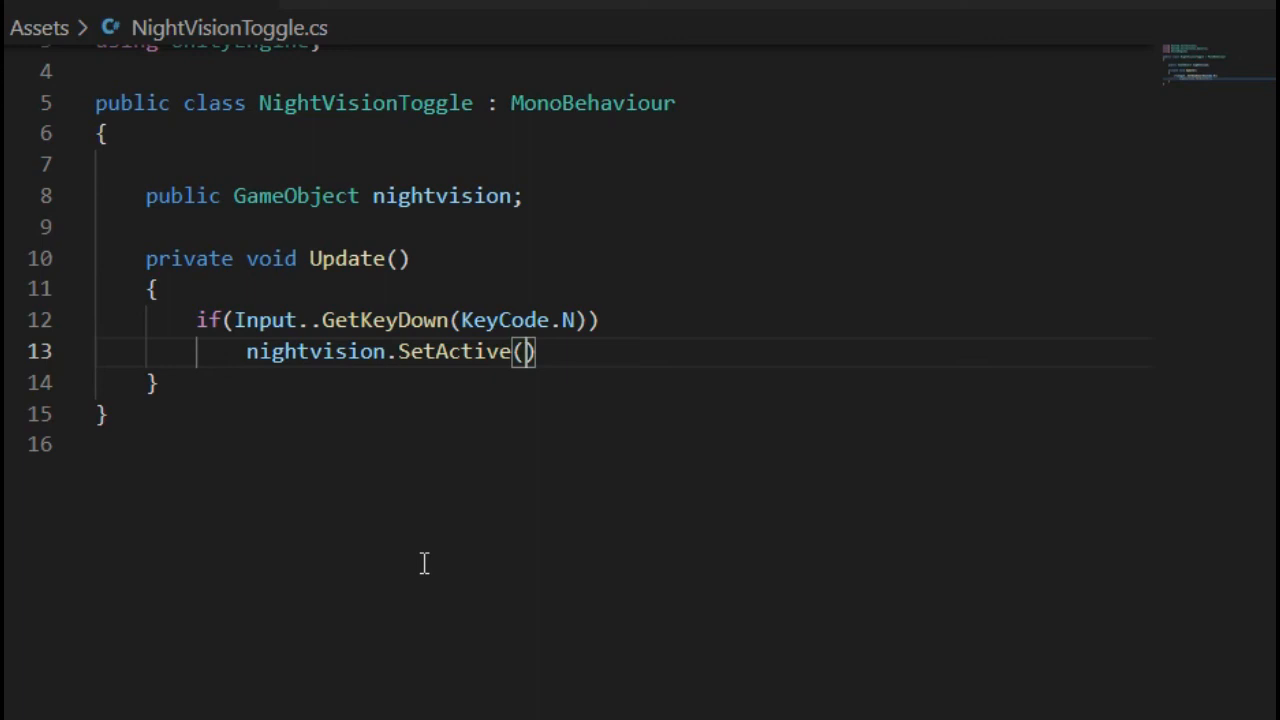
text(!)
text(nightvision.)
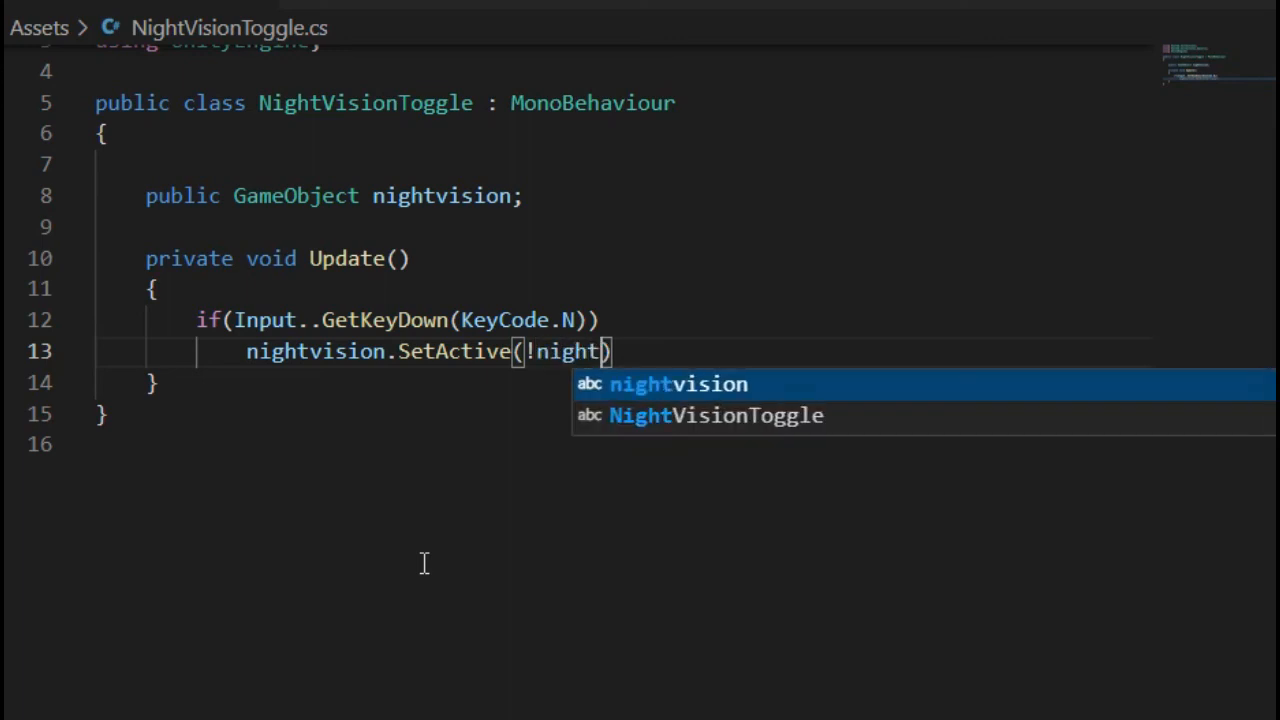
text(activeIn)
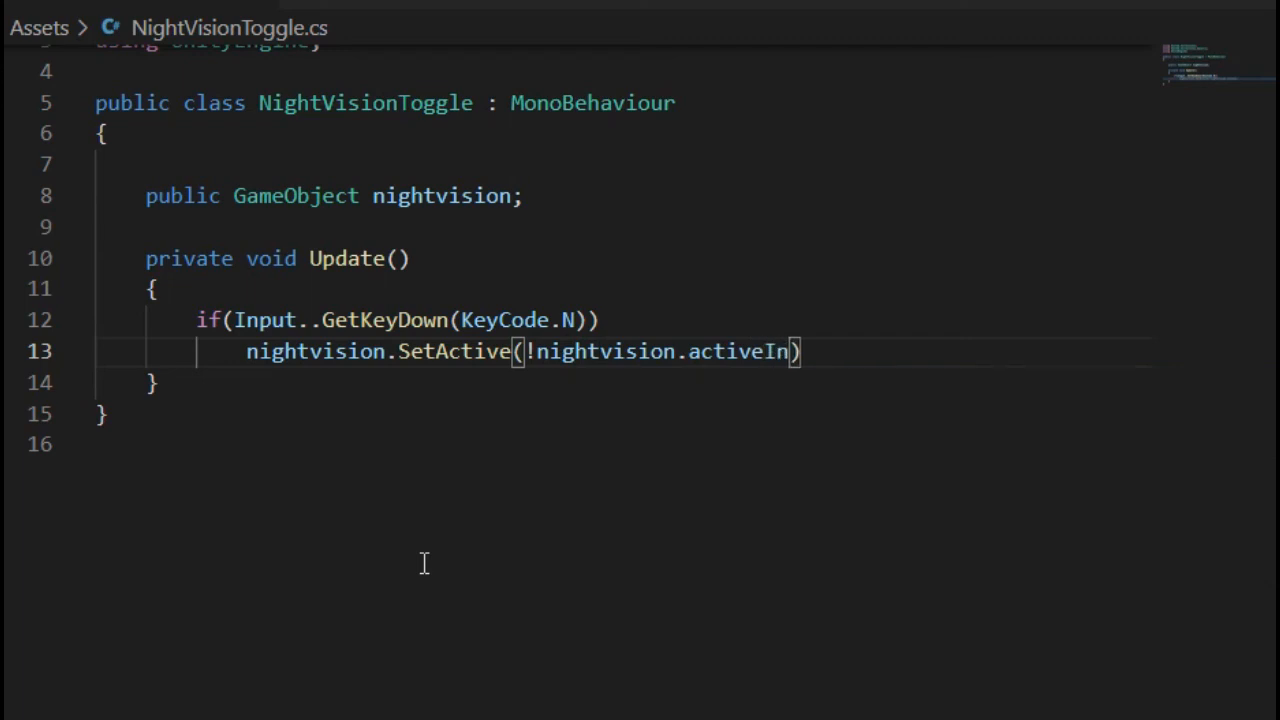
text(Hierar)
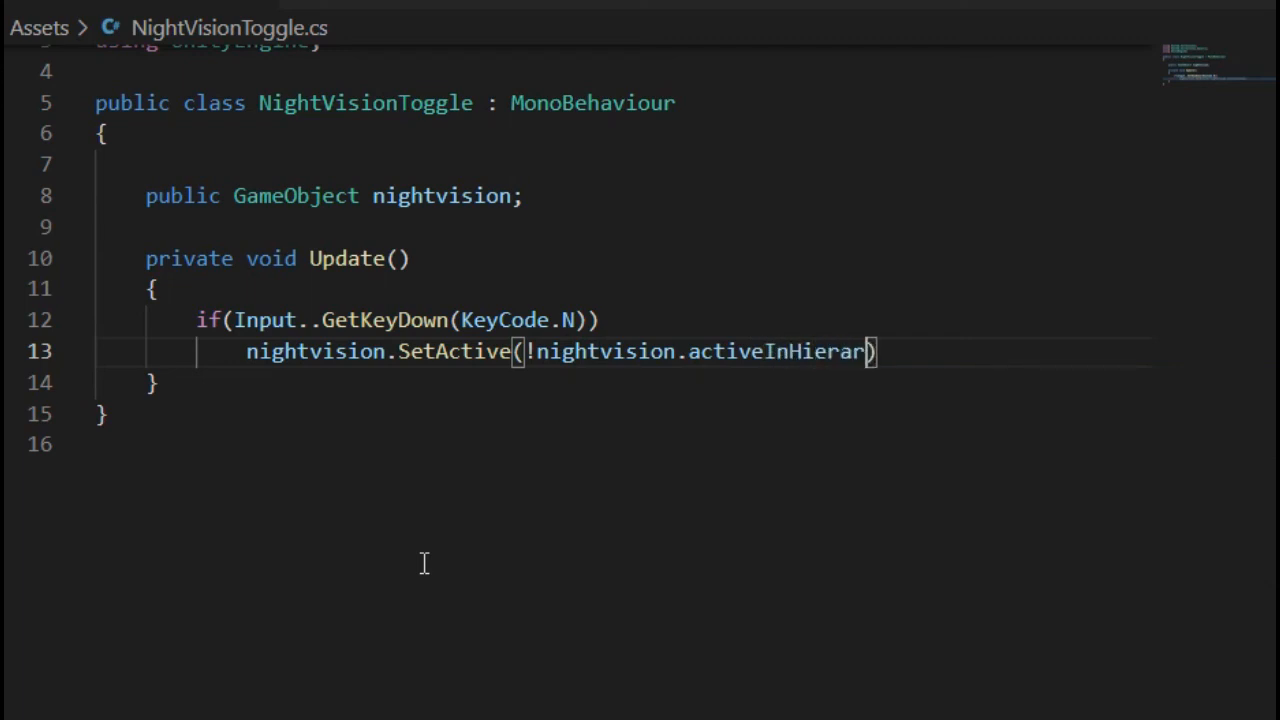
text(chy)
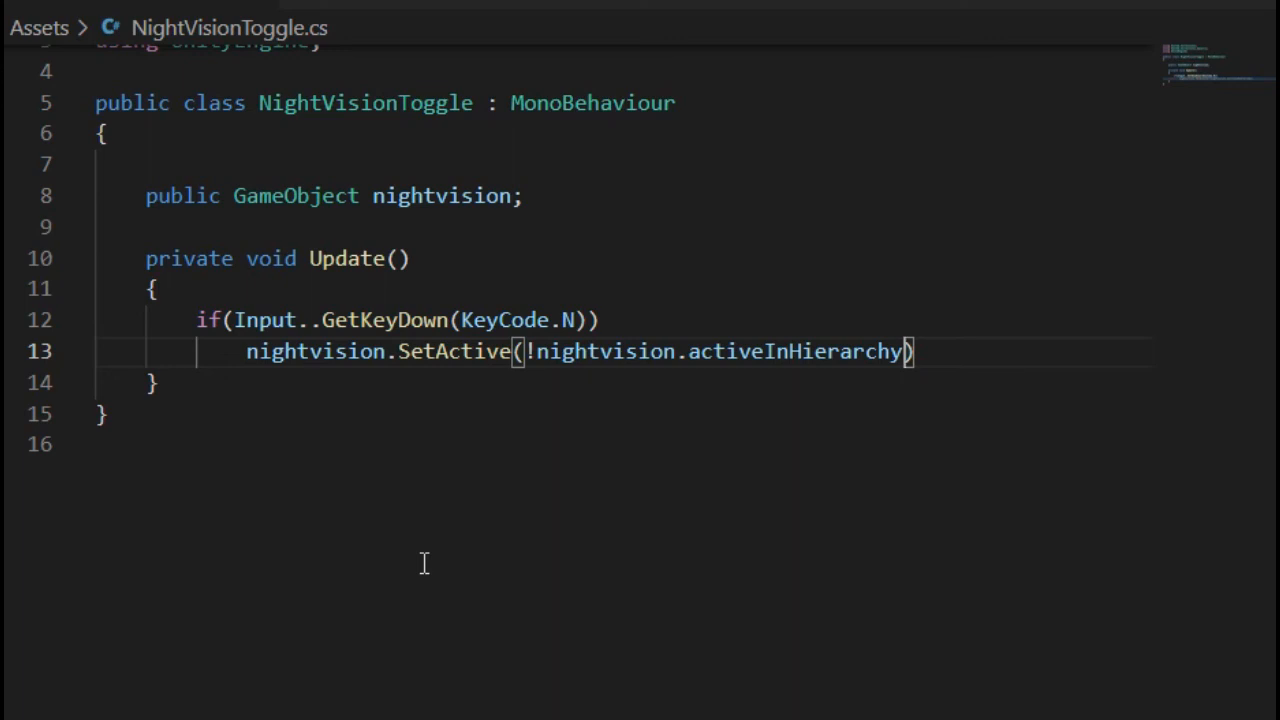
text(;)
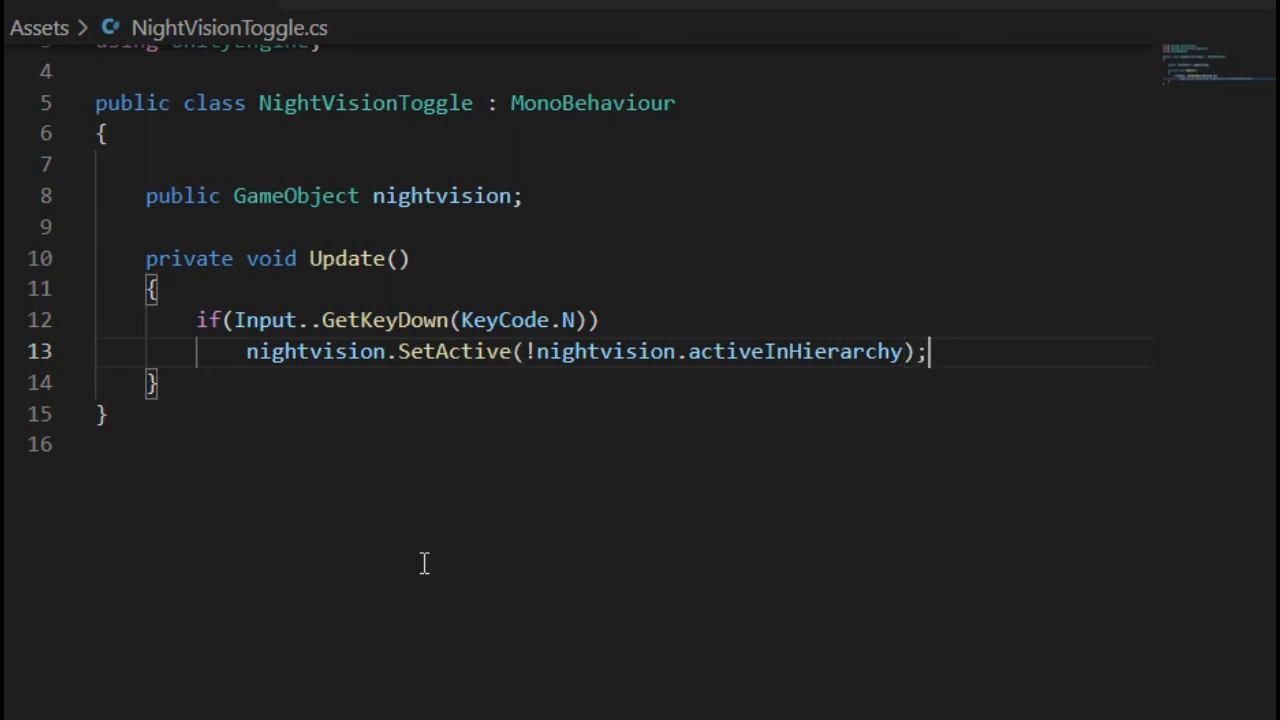
scroll(580, 533, up, 1)
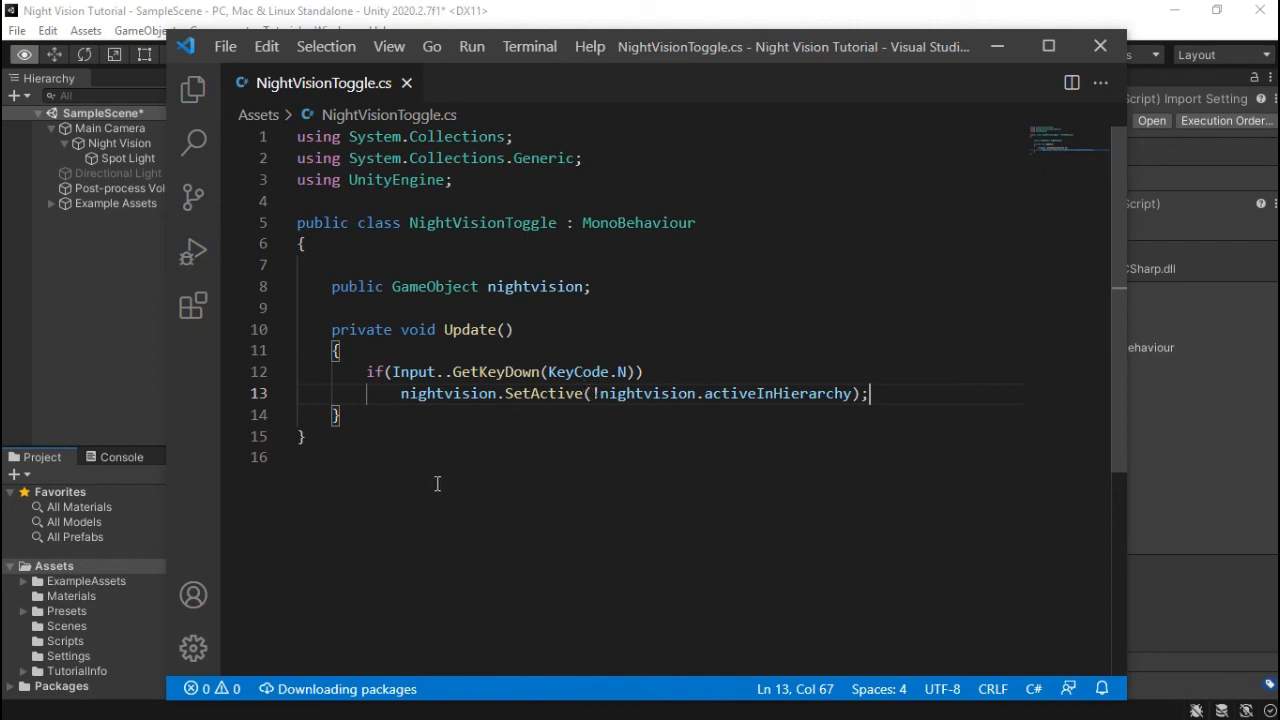
- Locate the faulty if statement on line 12 of NightVisionToggle and check Unity's compile error
click(656, 371)
key(shift+Left)
key(shift+Left)
key(shift+Left)
key(shift+Left)
key(shift+Left)
key(shift+Left)
key(shift+Left)
key(shift+Left)
key(shift+Left)
key(shift+Left)
key(shift+Left)
key(shift+Left)
key(shift+Left)
key(shift+Left)
key(shift+Left)
key(shift+Left)
key(shift+Left)
key(shift+Left)
key(shift+Left)
key(shift+Left)
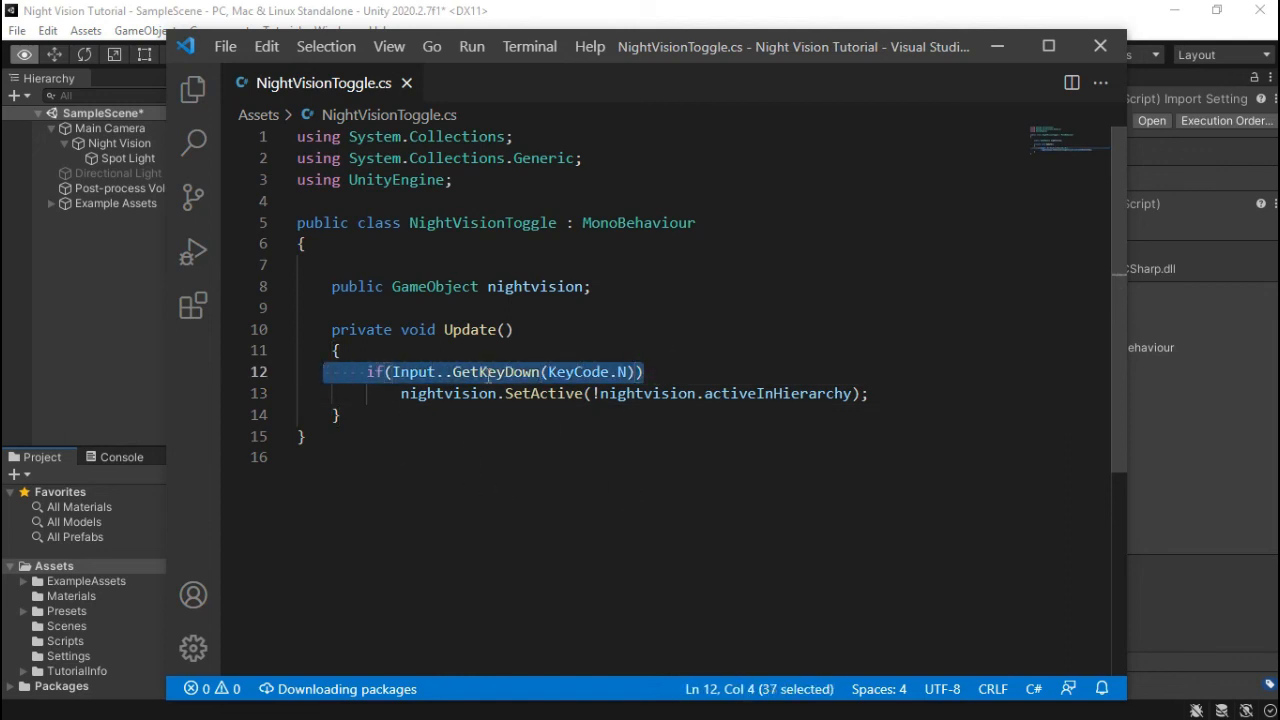
click(544, 489)
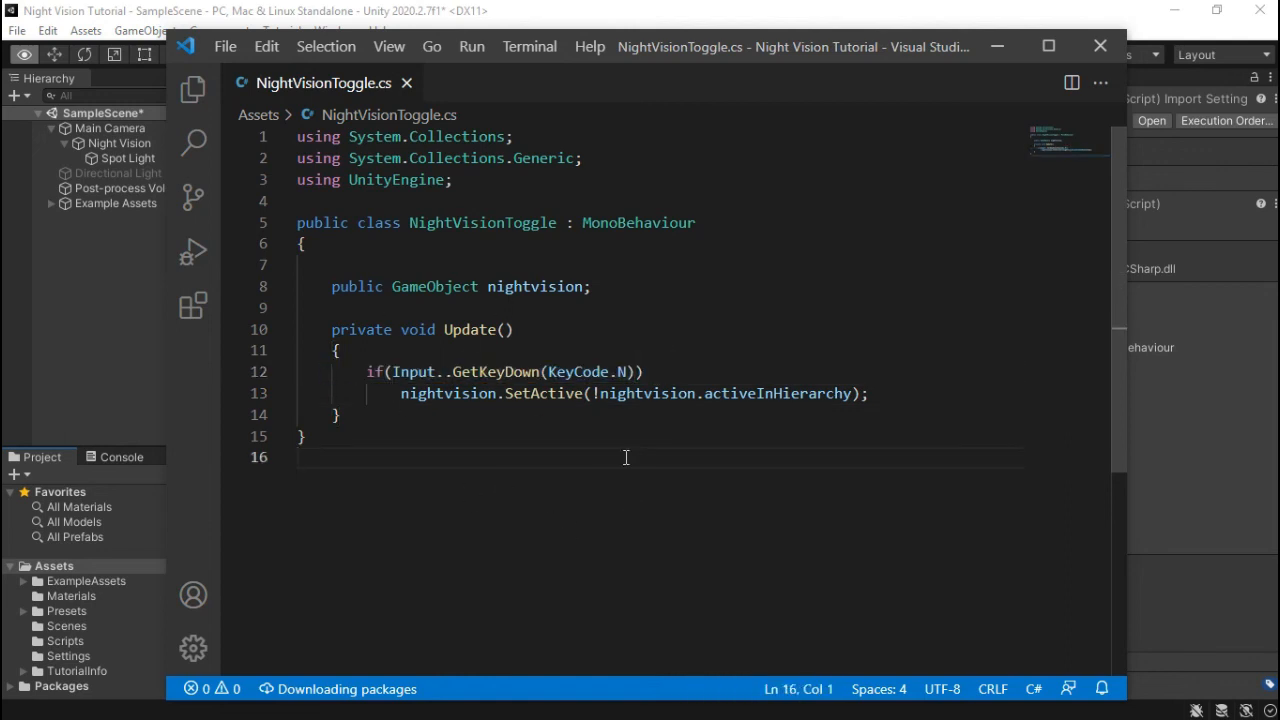
key(alt+Tab)
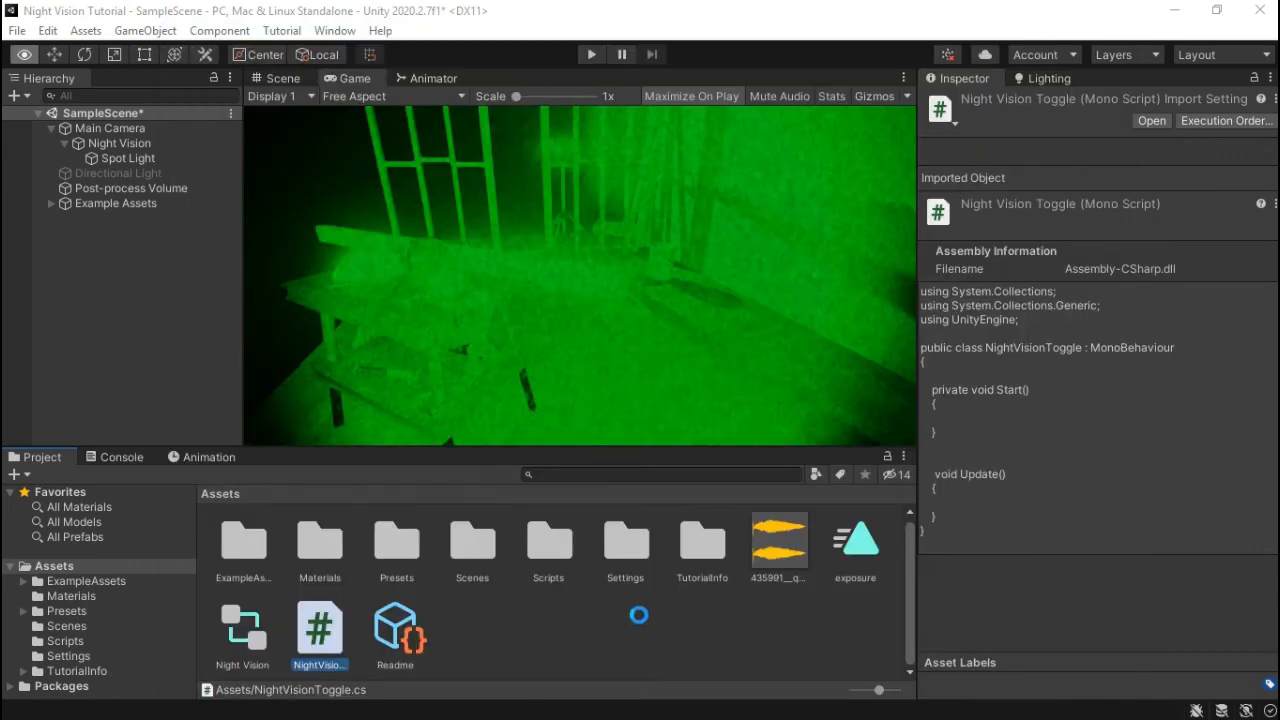
- Remove the extra dot in Input..GetKeyDown, save the script, and select Main Camera in Unity
click(445, 374)
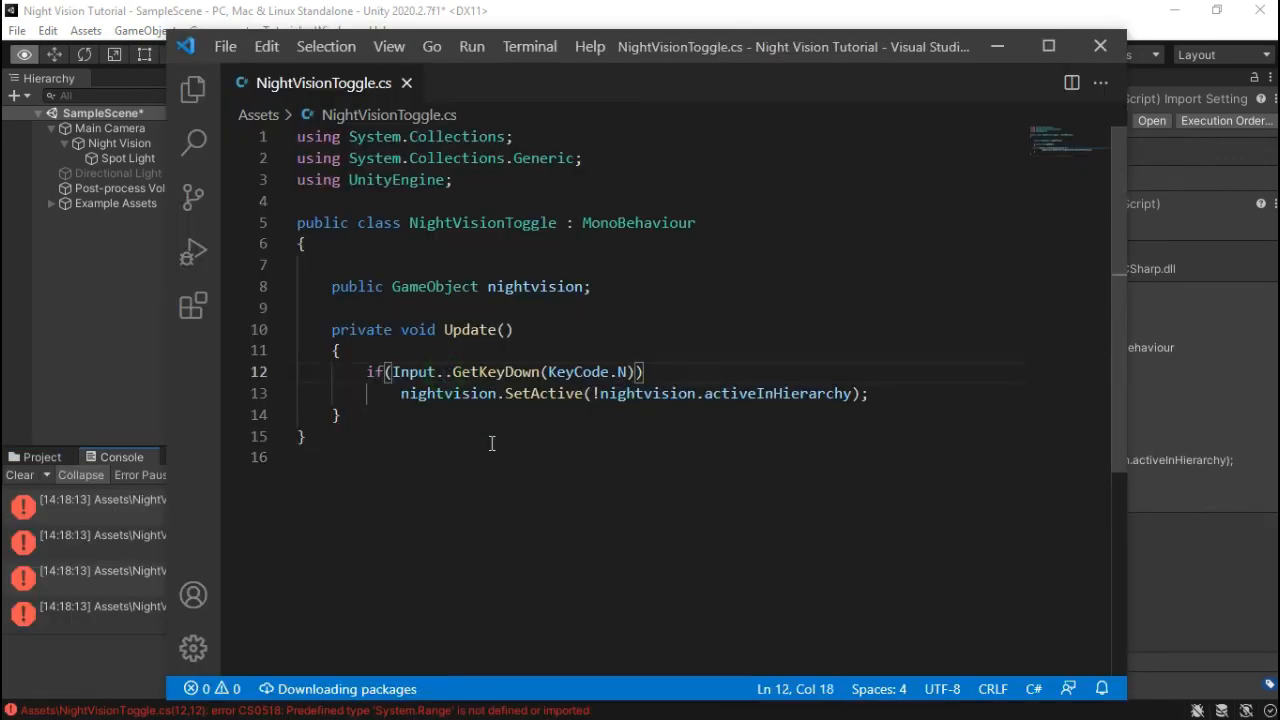
key(BackSpace)
key(ctrl+s)
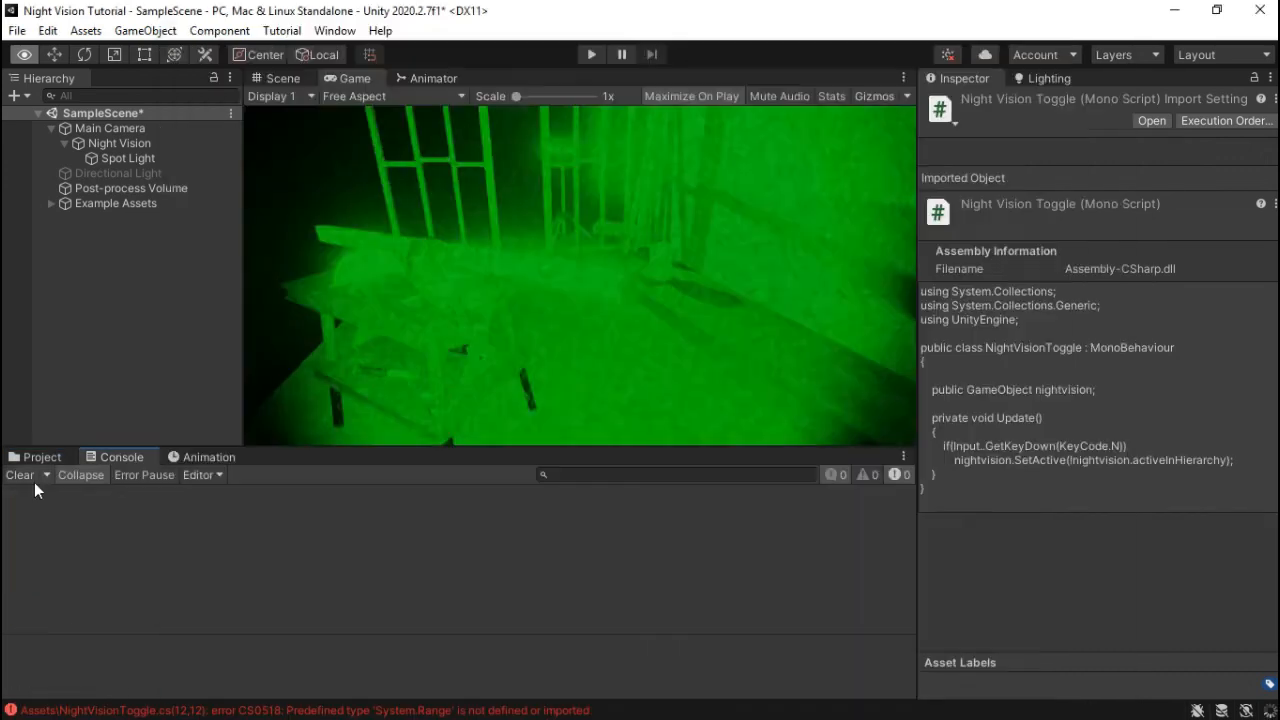
click(33, 460)
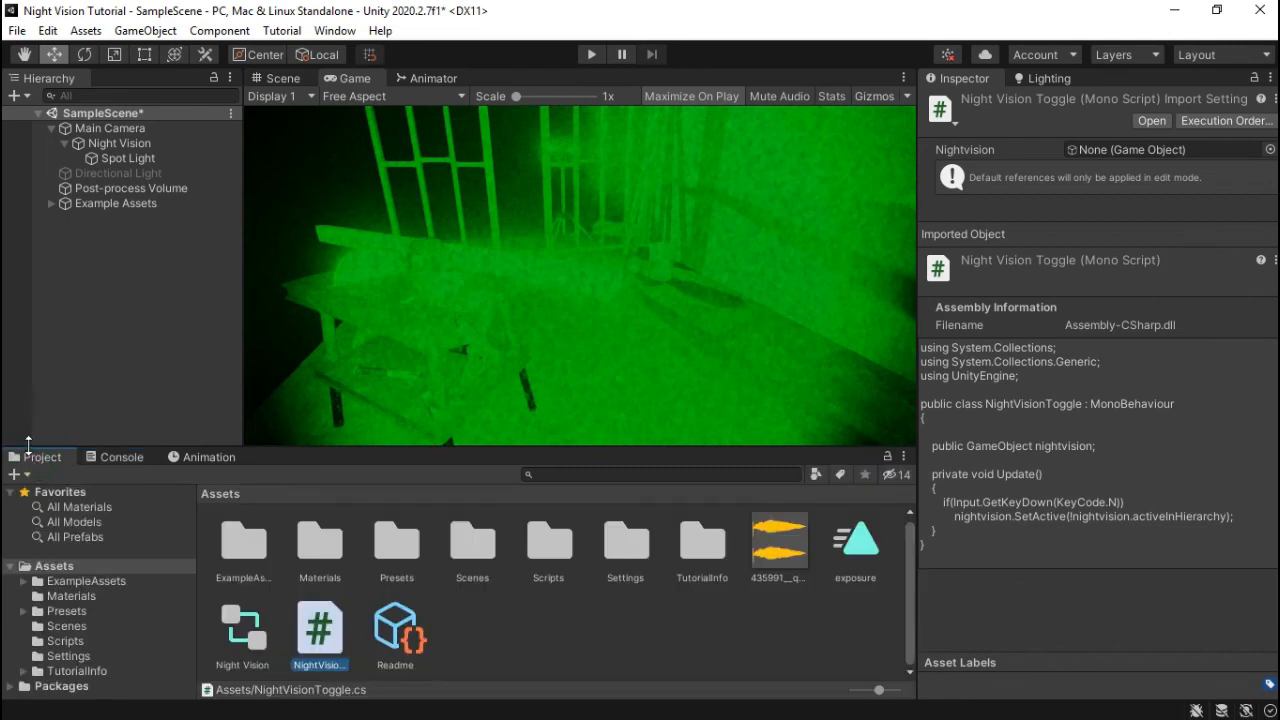
click(112, 130)
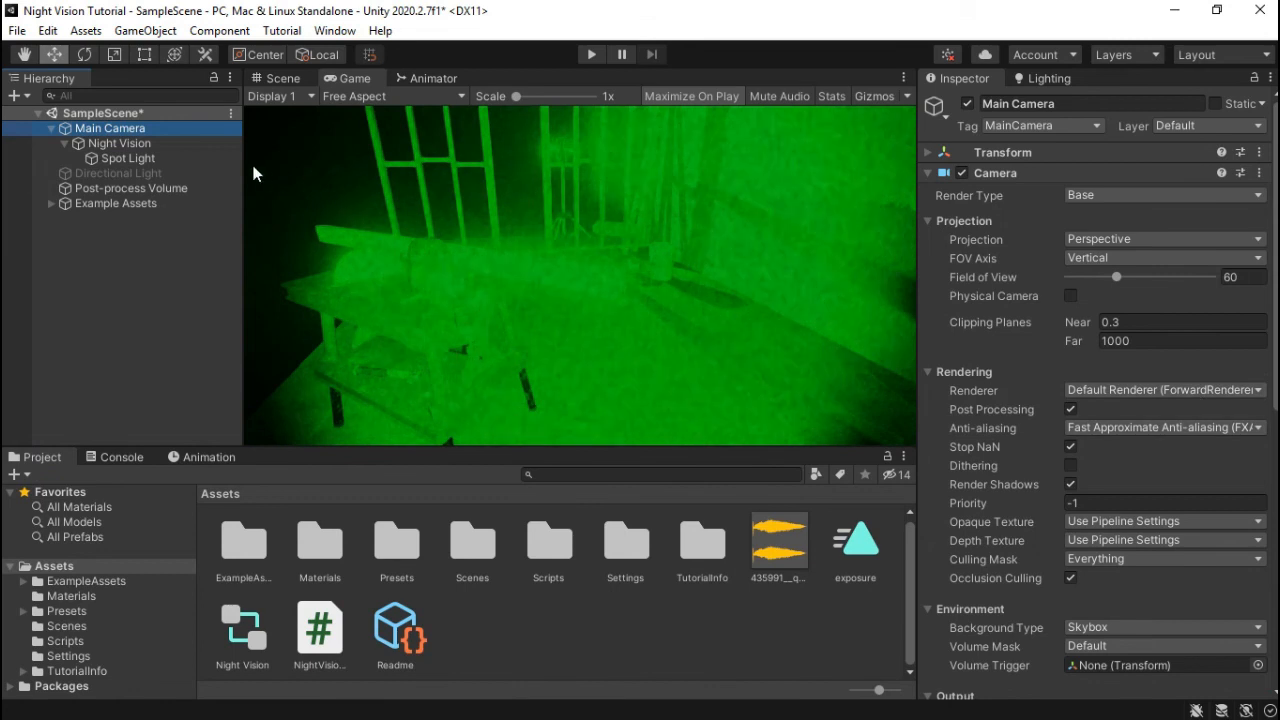
- Add the NightVisionToggle script as a component on Main Camera
click(119, 143)
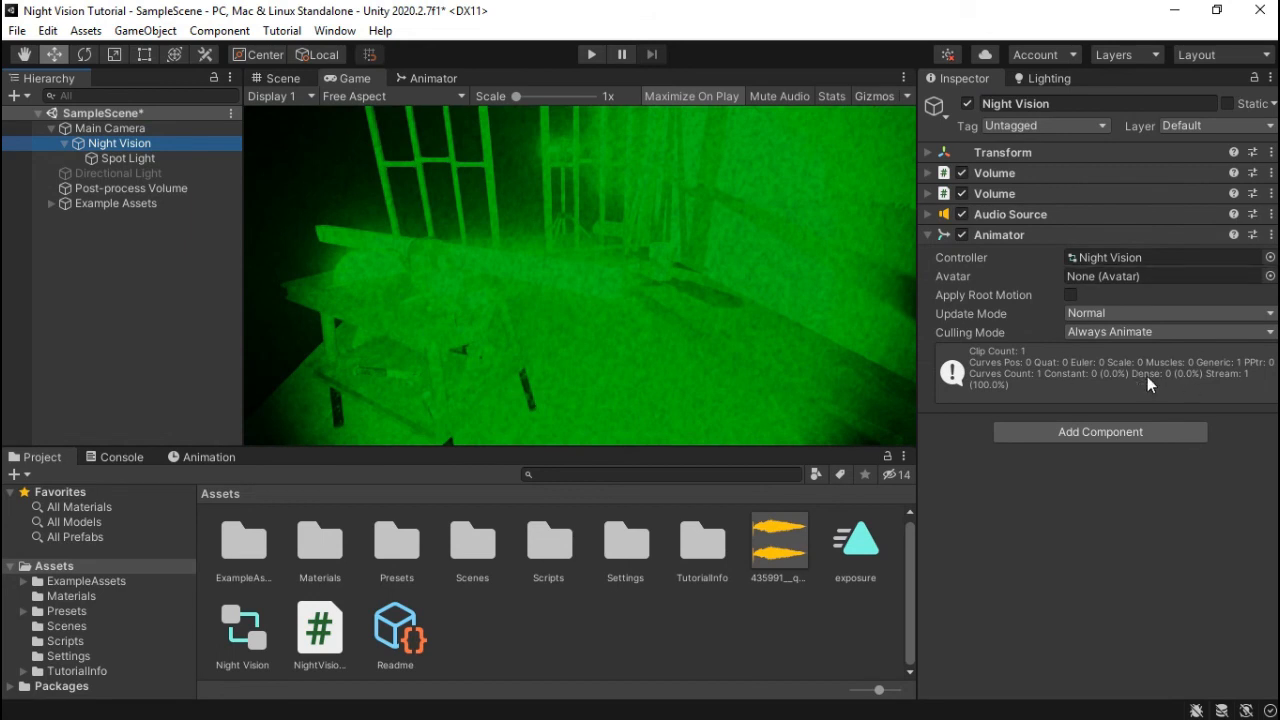
click(150, 127)
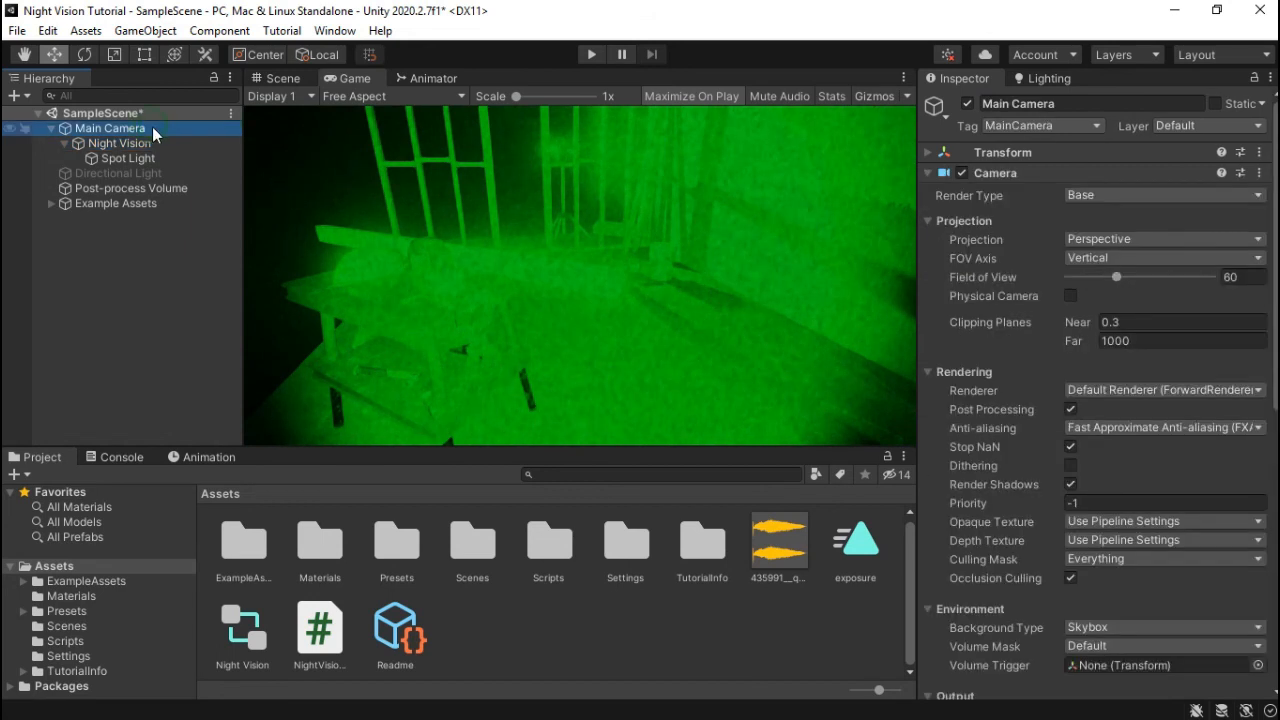
click(929, 172)
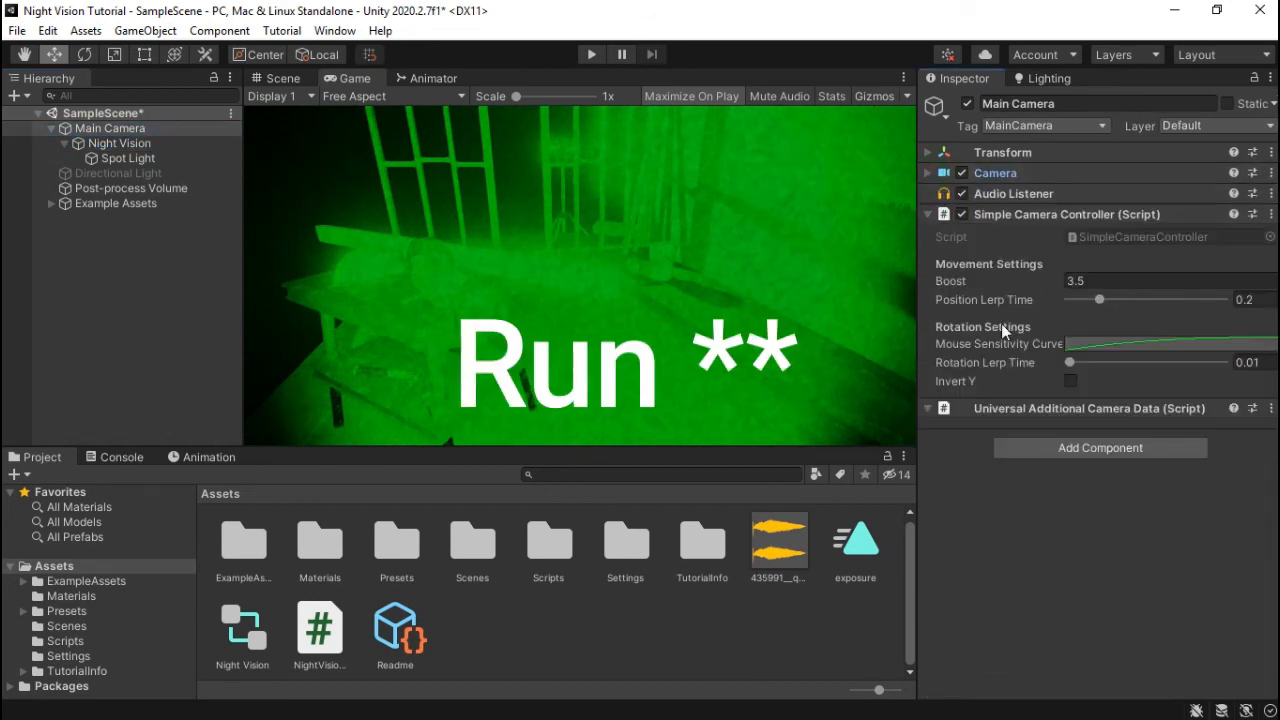
drag(322, 643, 1078, 500)
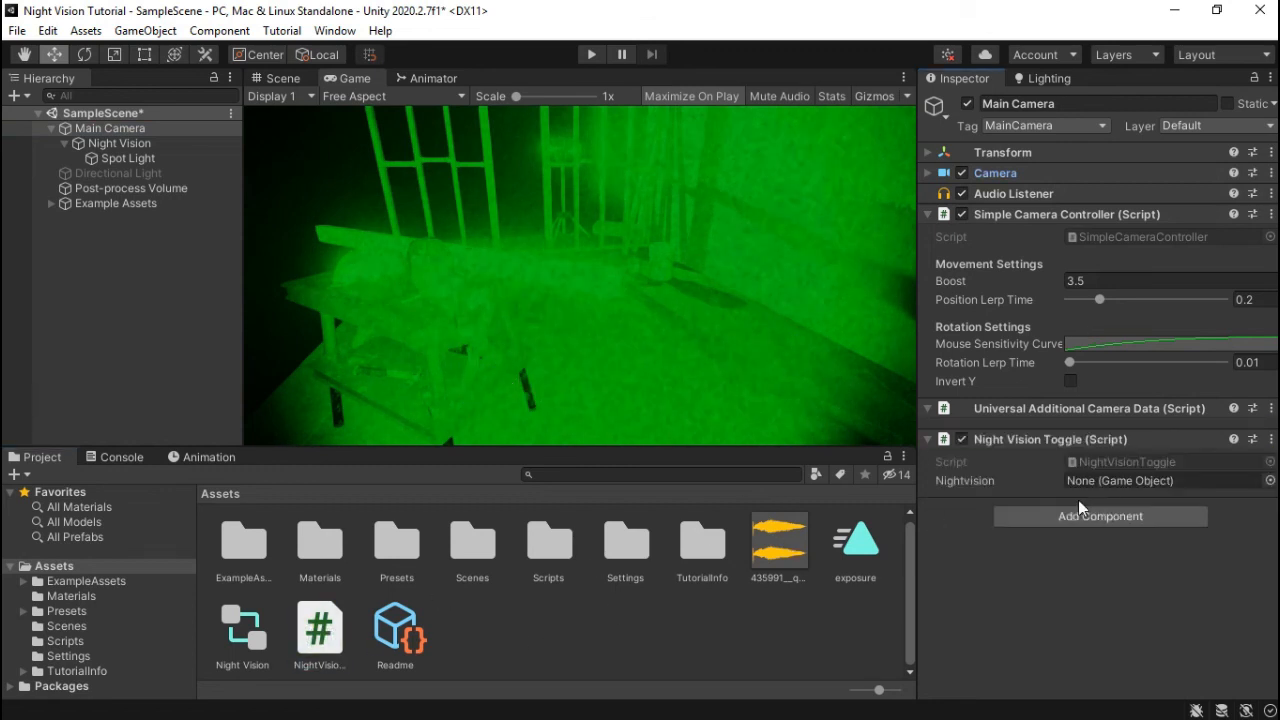
- Assign the Night Vision object to the Nightvision field and enter Play mode
drag(134, 158, 1095, 488)
click(123, 132)
click(588, 56)
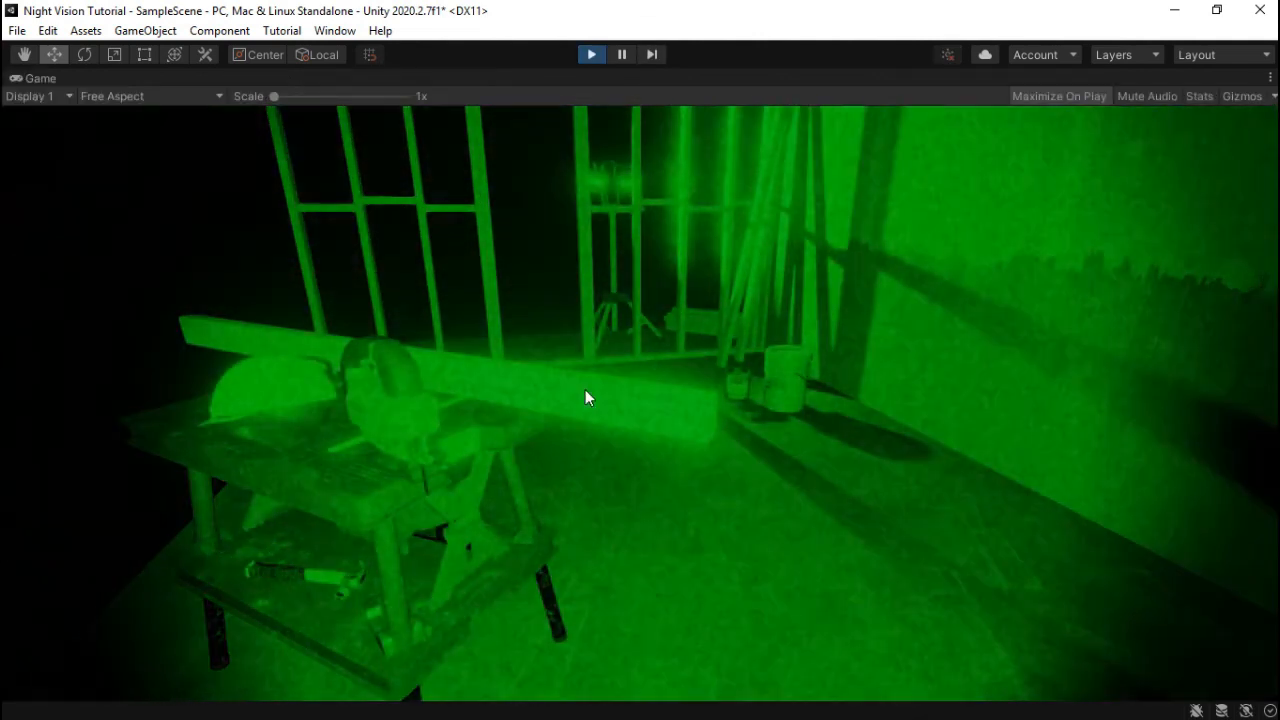
- Look and move around the room, then press N to switch night vision off and back on
right_drag(585, 389, 640, 395)
key(s)
key(q)
key(w)
key(a)
key(s)
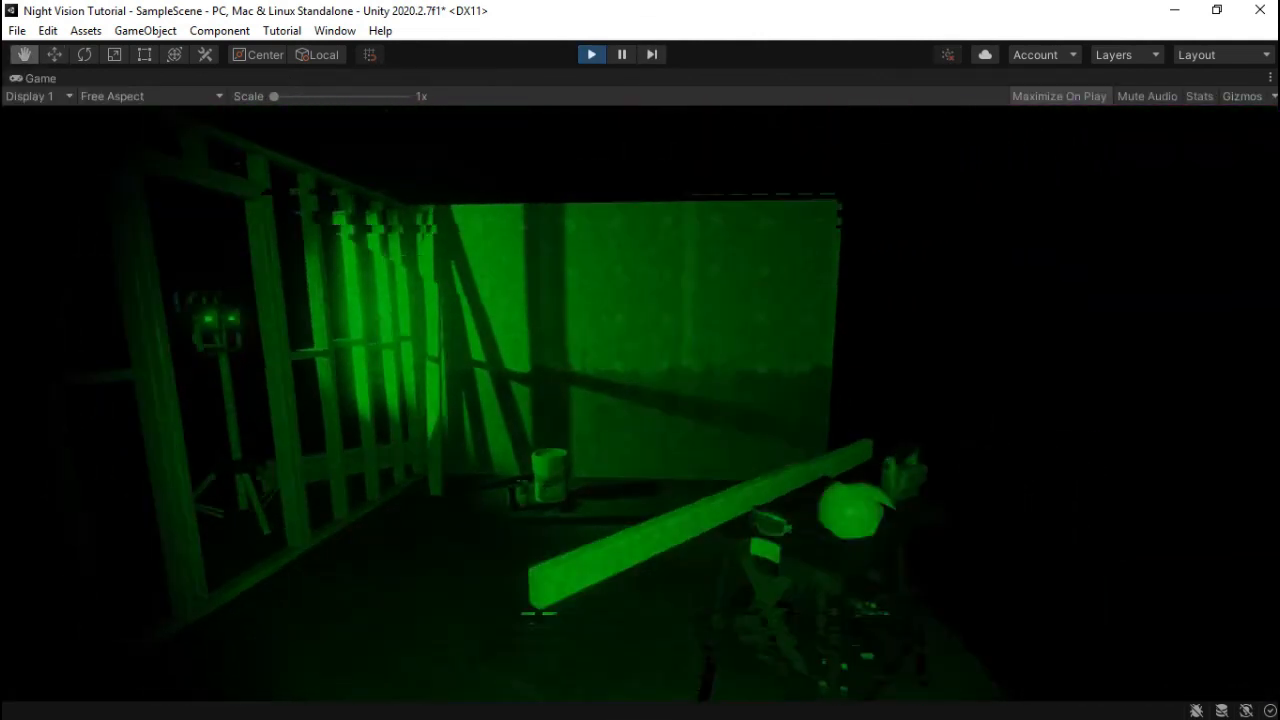
key(n)
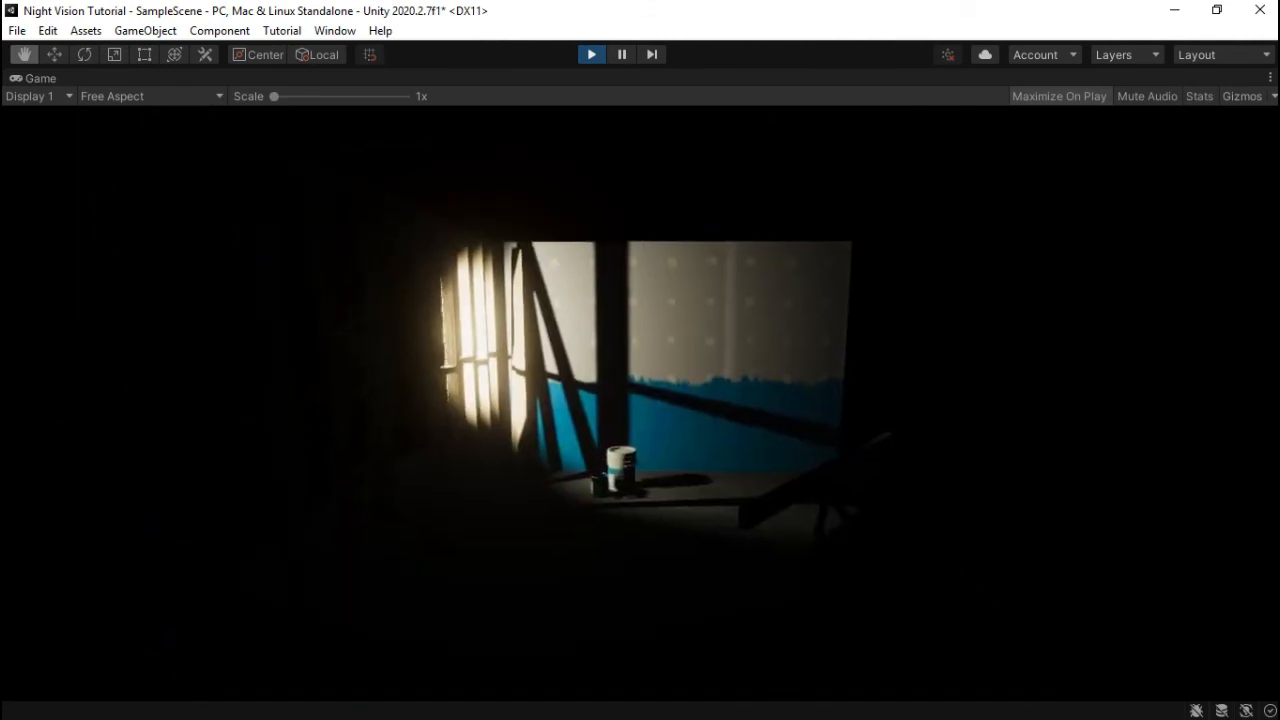
key(n)
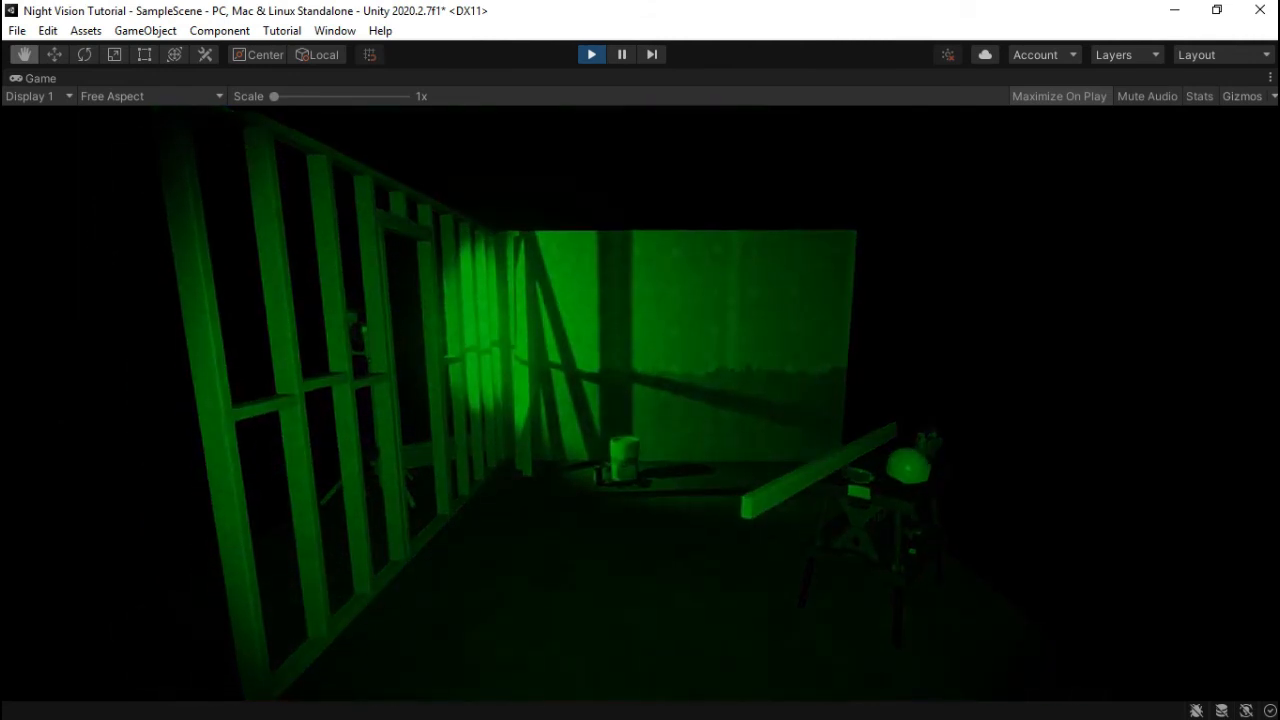
- Walk around the table toward the stud wall and bucket, toggling night vision again with N
key(d)
key(w)
key(d)
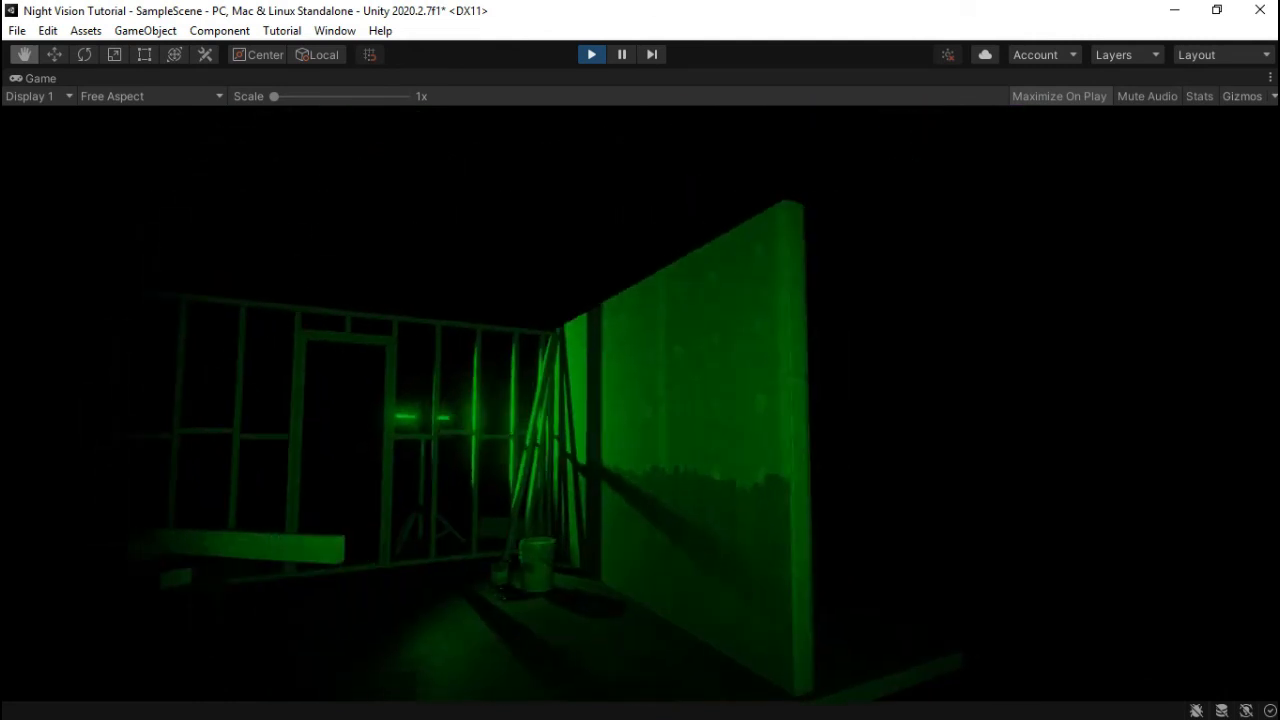
key(w)
key(s)
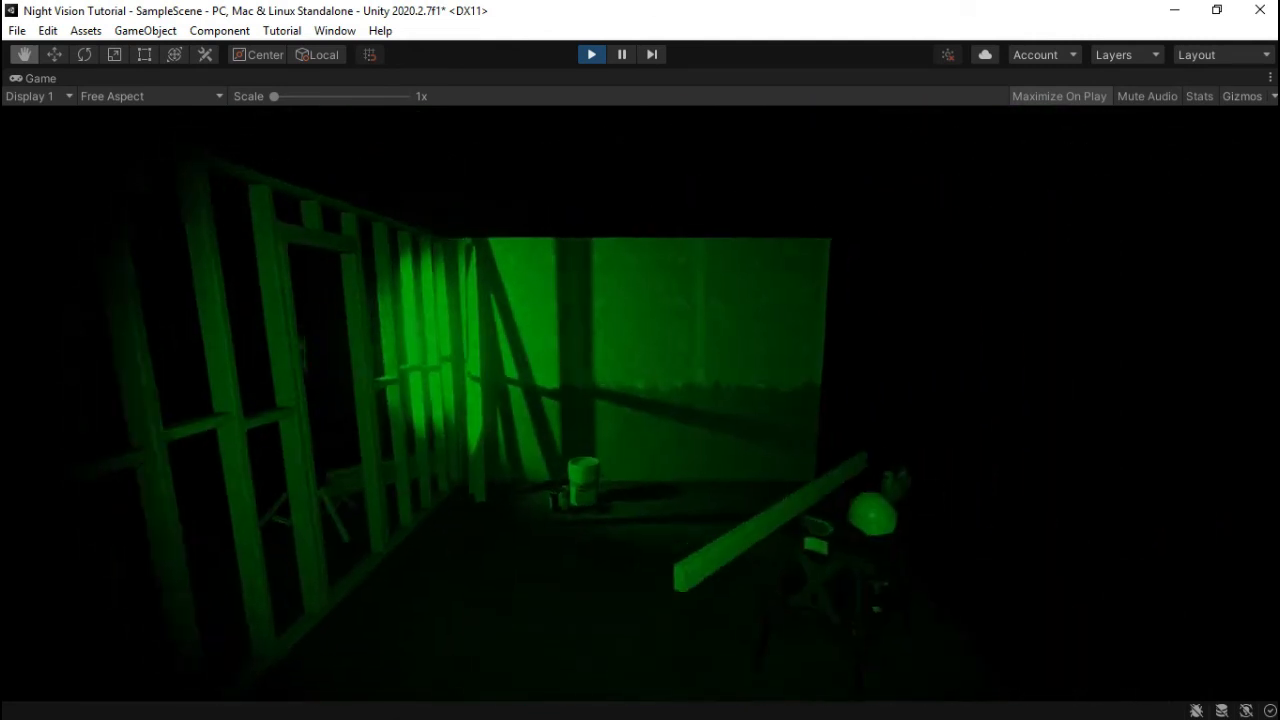
key(w)
key(s)
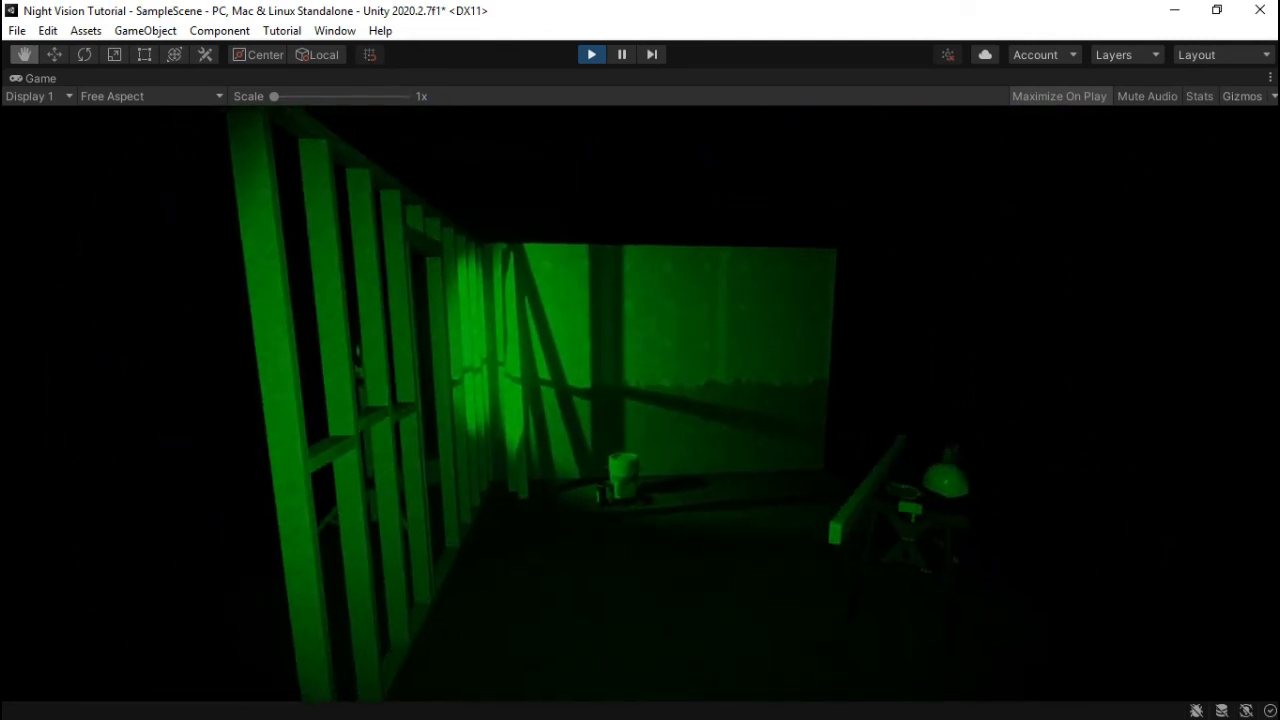
key(n)
key(n)
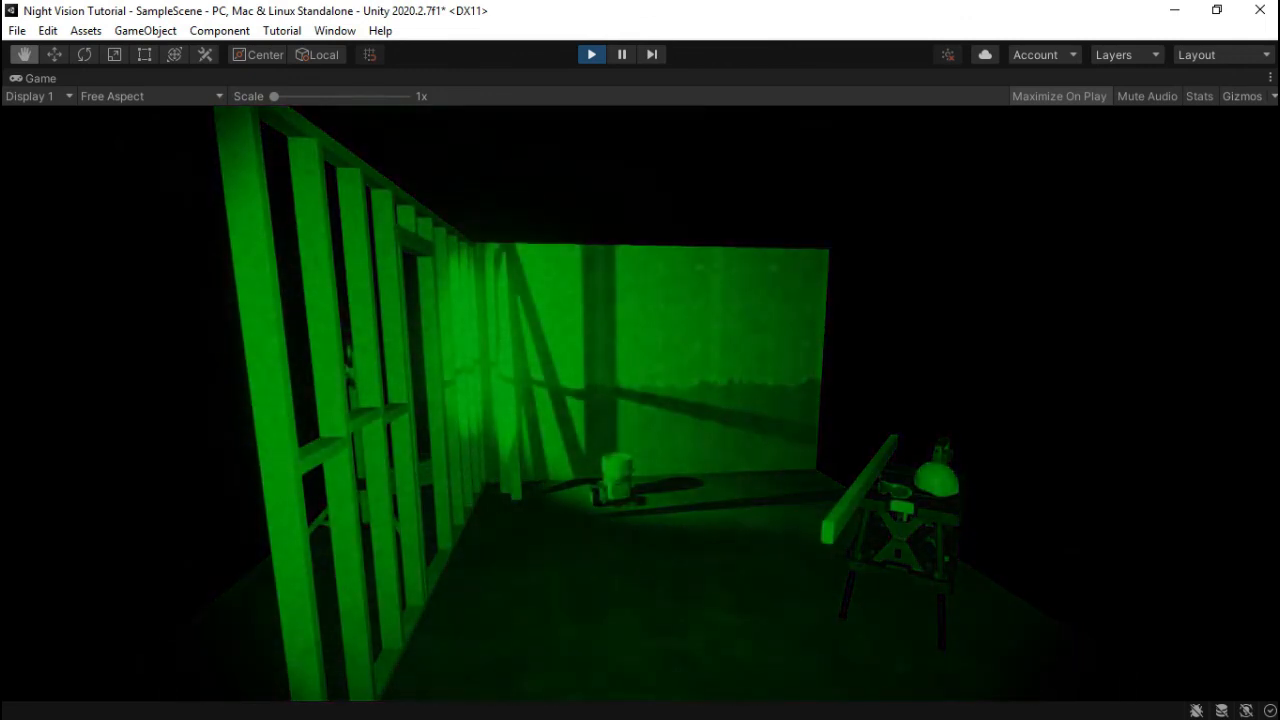
key(d)
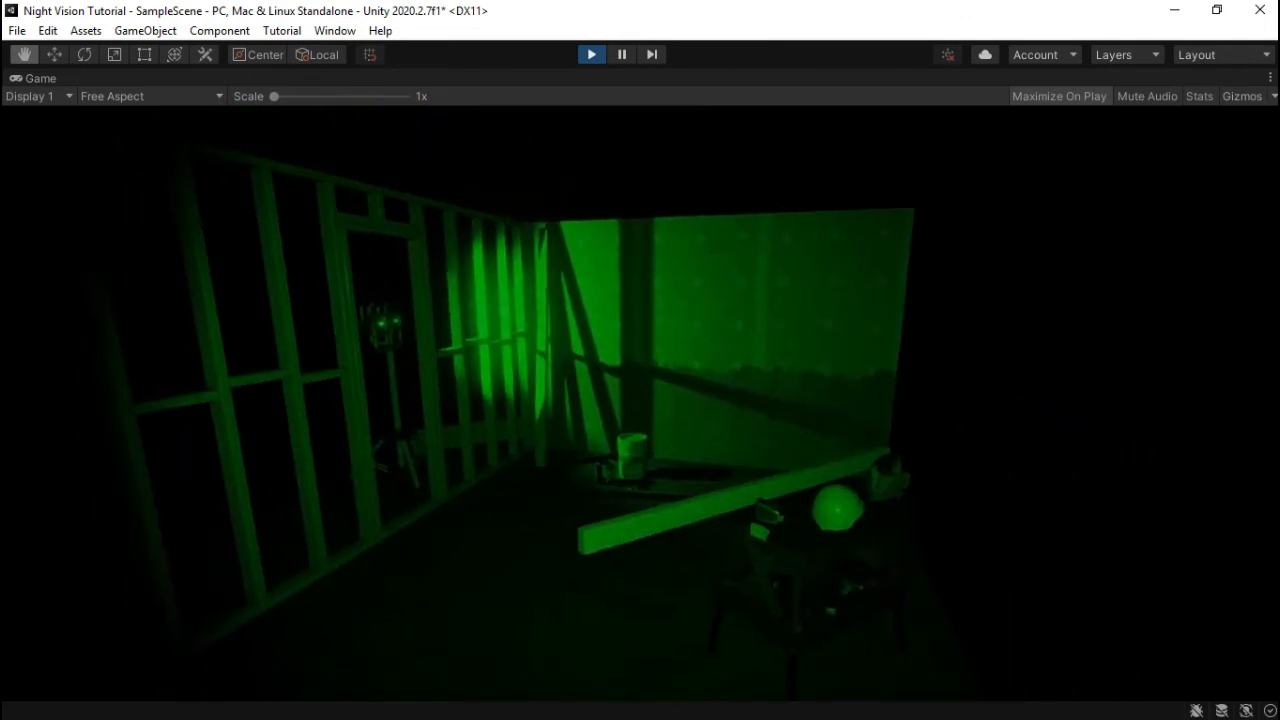
key(a)
key(d)
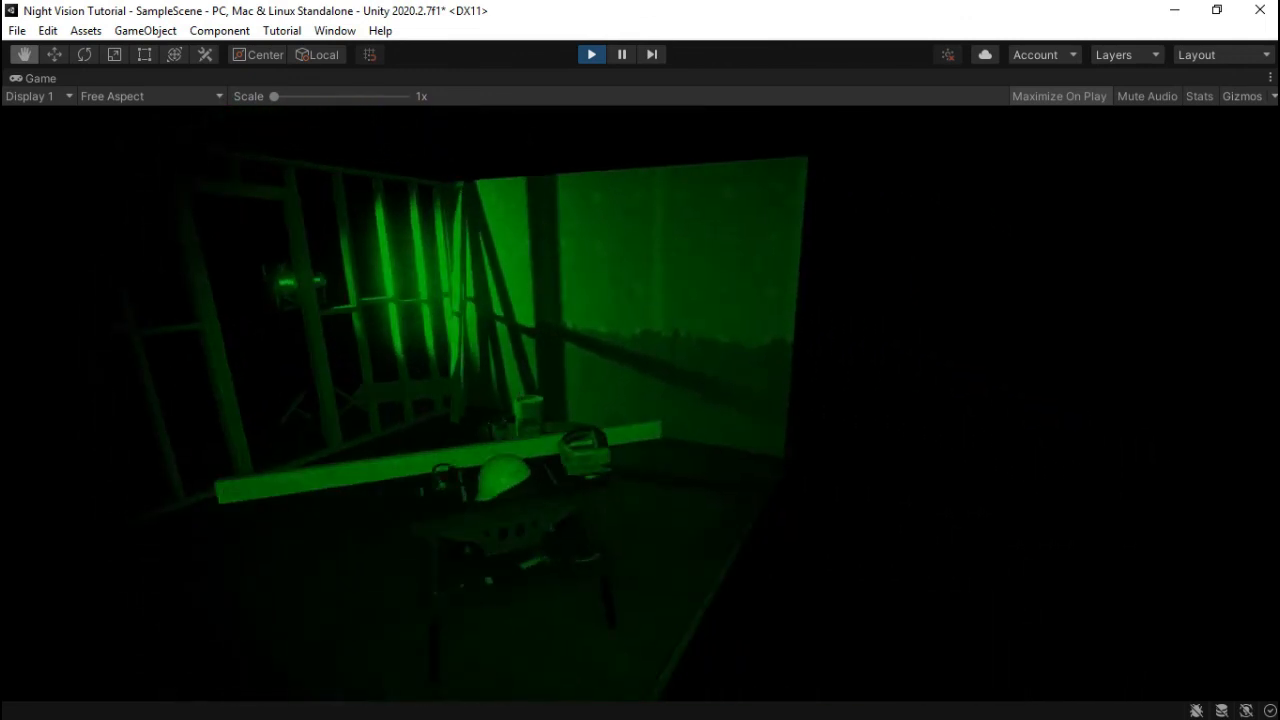
key(s)
key(w)
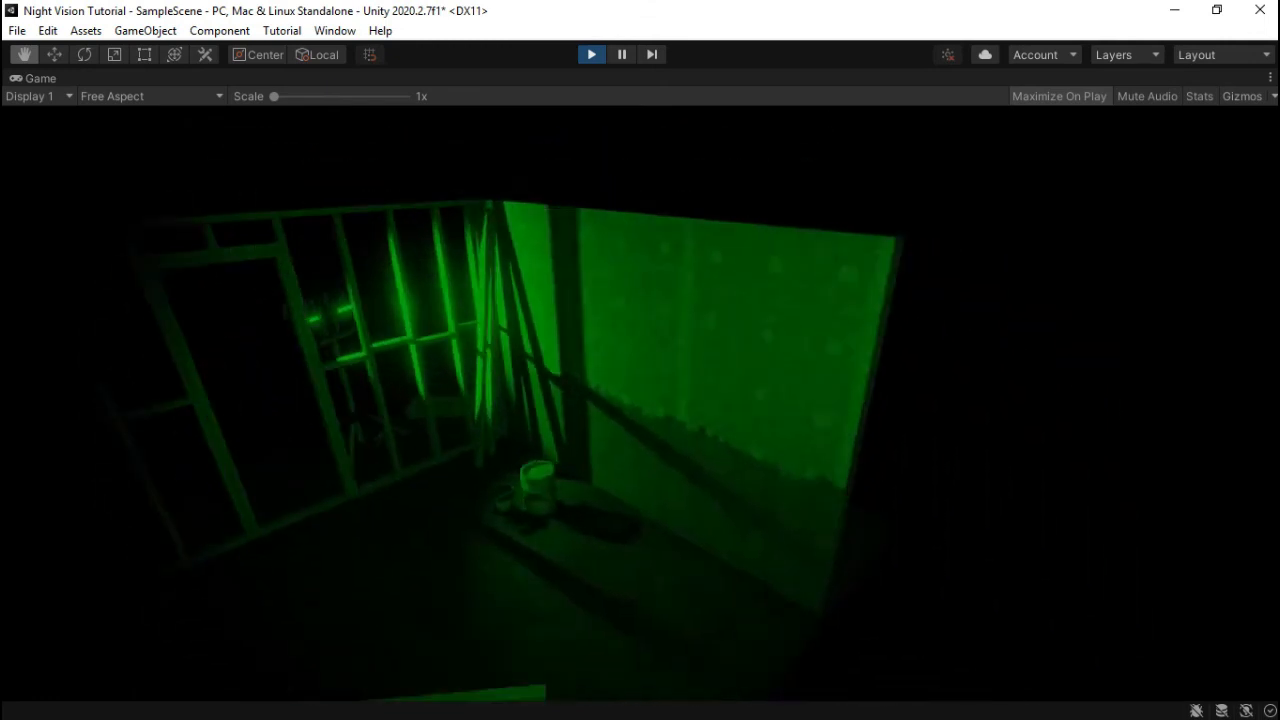